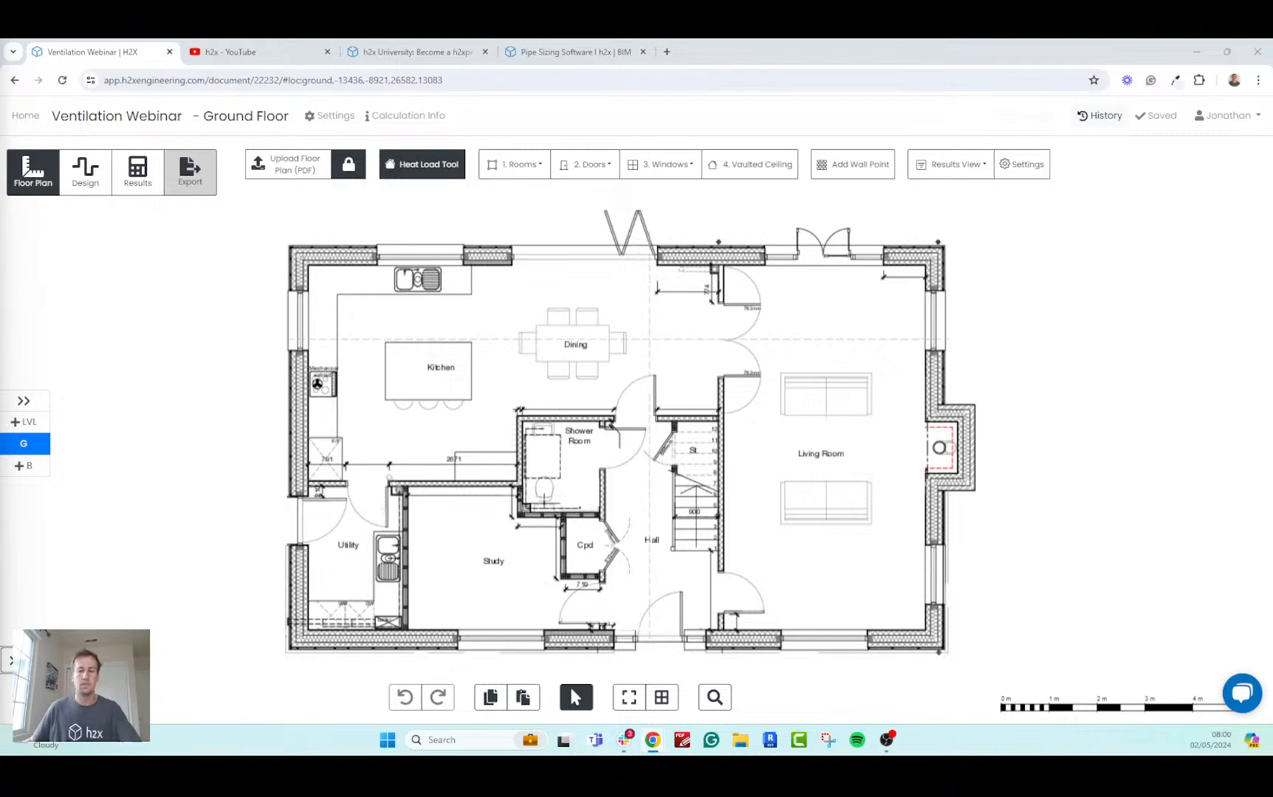
pyautogui.press('super+d')
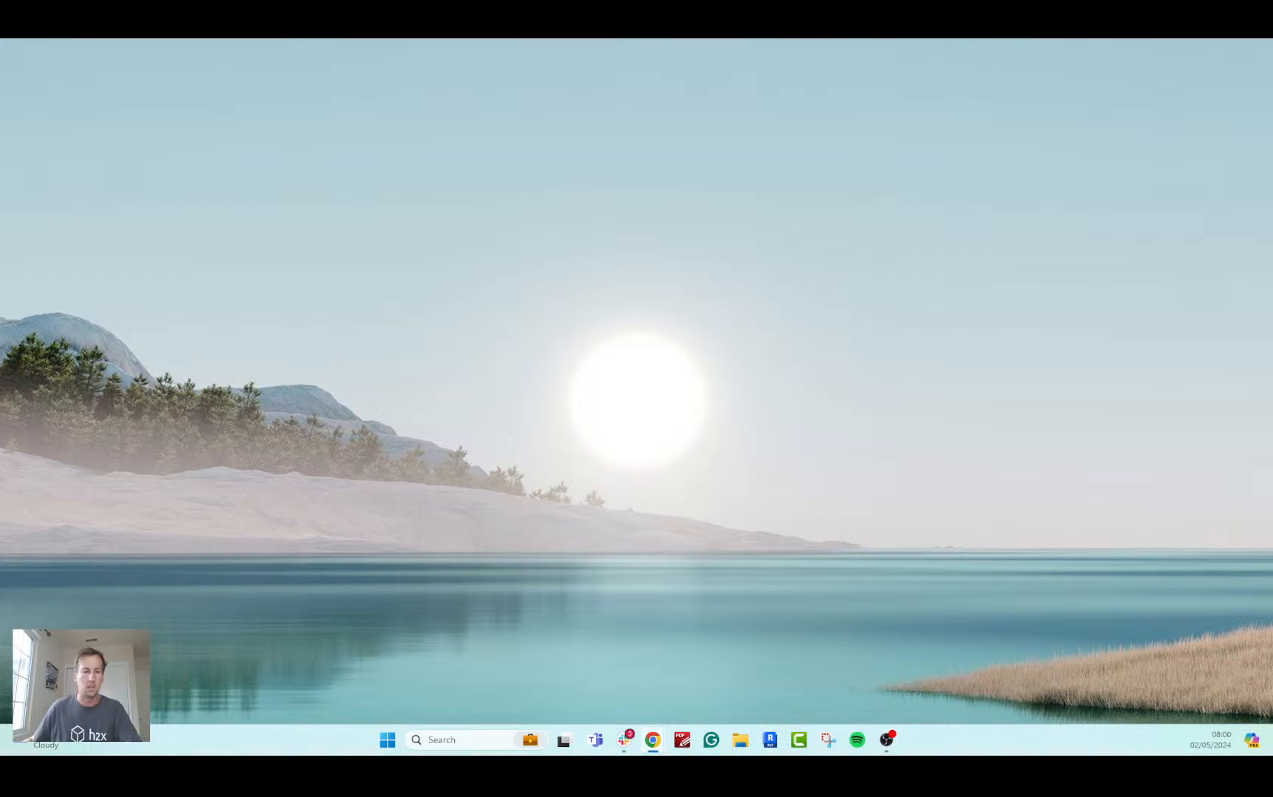
pyautogui.press('super+d')
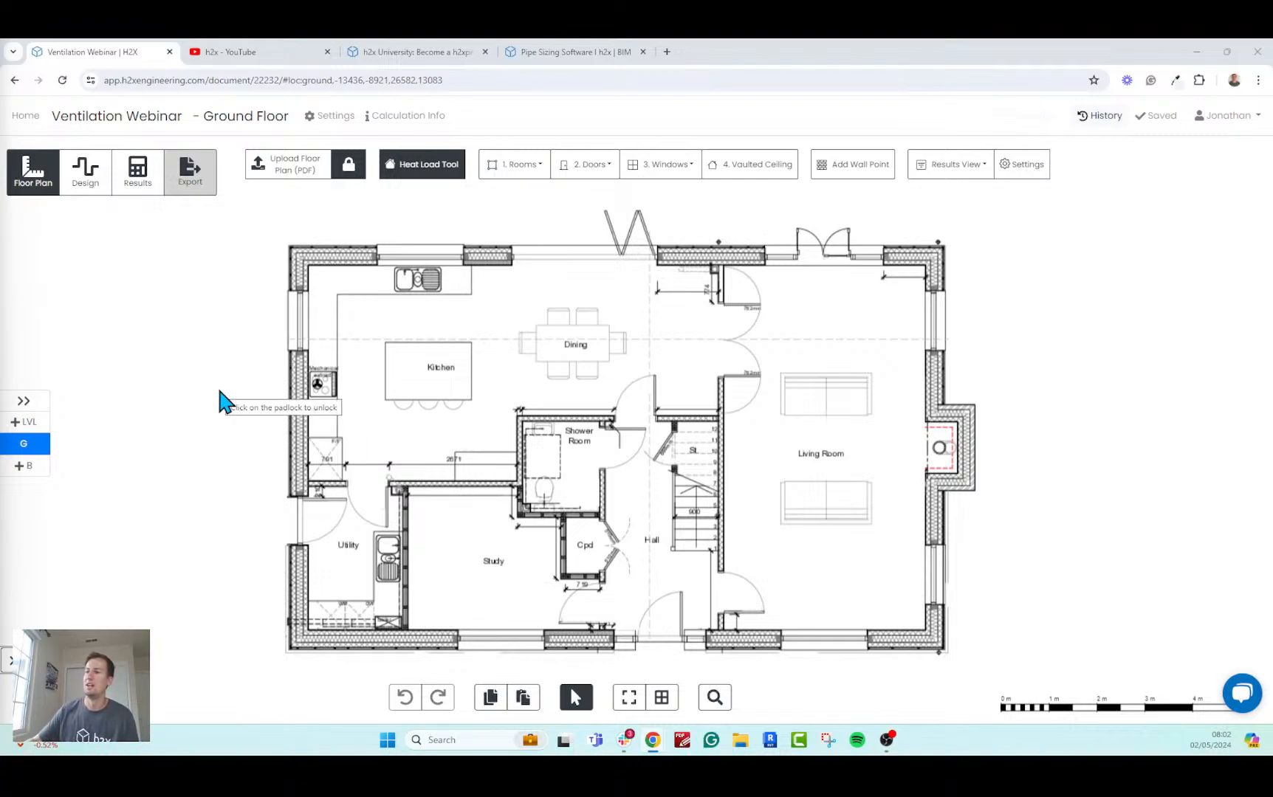
# Switch to YouTube and browse the created playlists on the h2x channel.
pyautogui.click(251, 51)
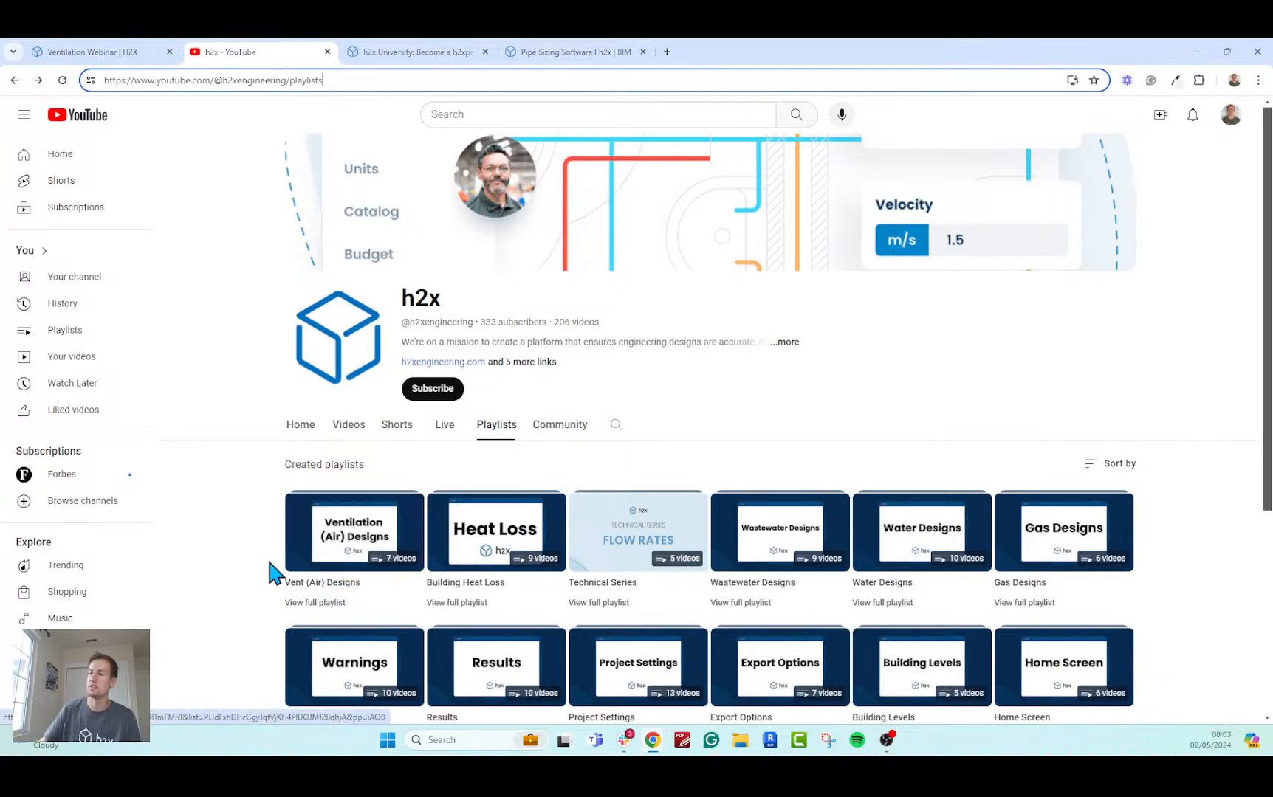
pyautogui.scroll(-2, 262, 561)
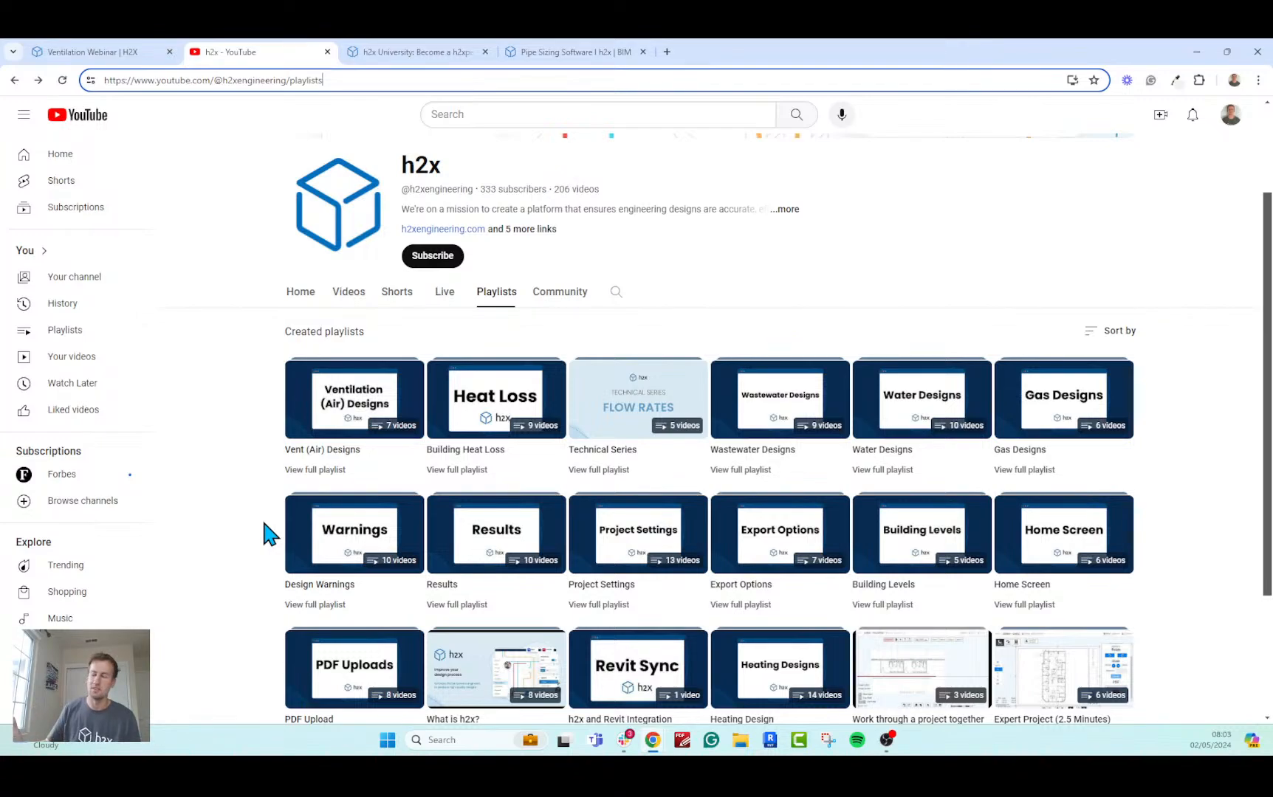
pyautogui.scroll(-1, 288, 576)
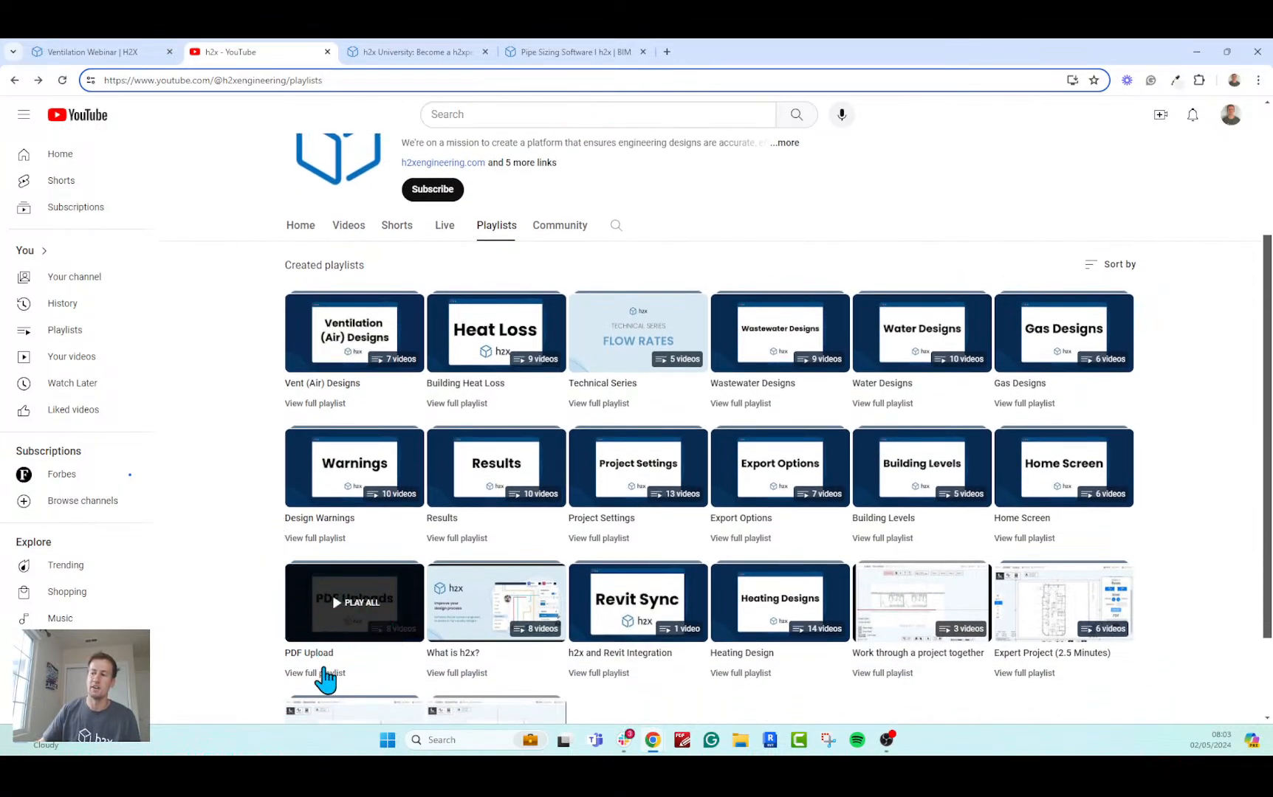
pyautogui.scroll(3, 321, 675)
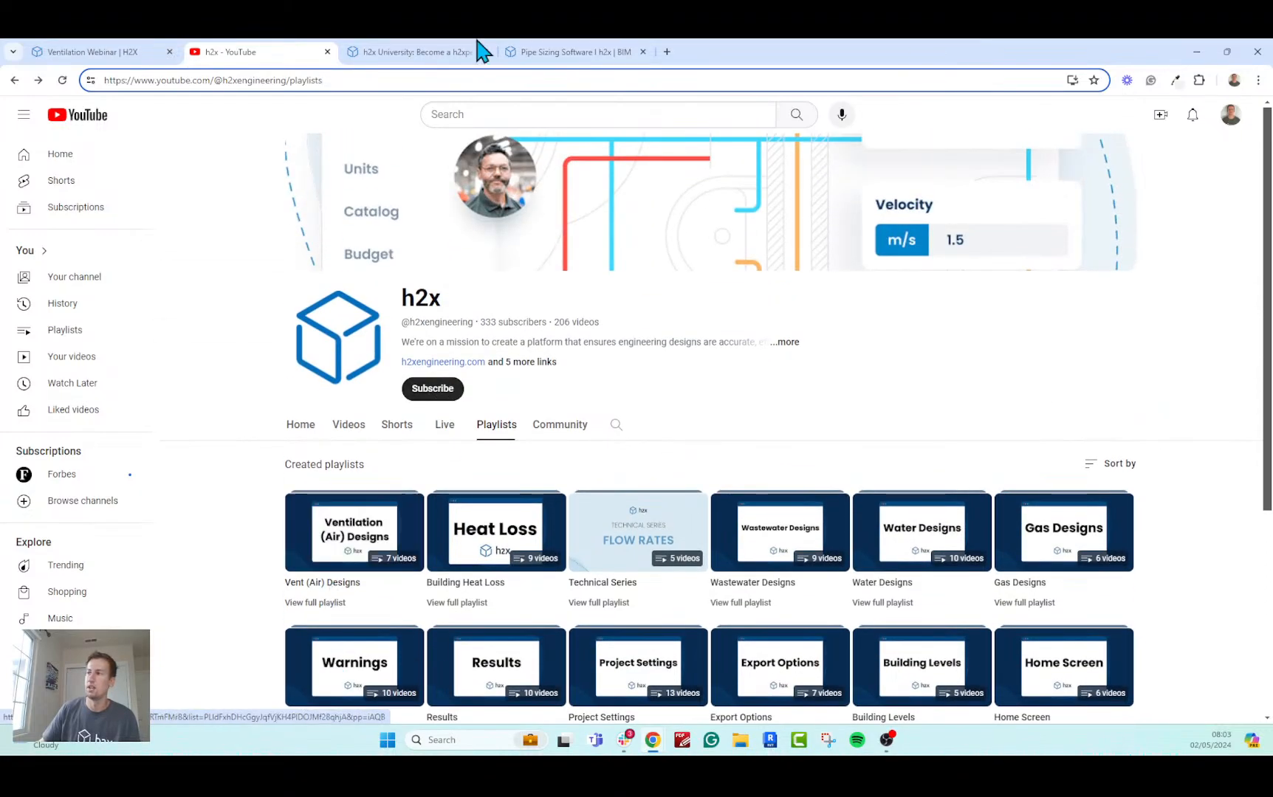
# Review the Ventilation module on the h2x University page, from the instructions and step videos down to the assessment.
pyautogui.click(435, 52)
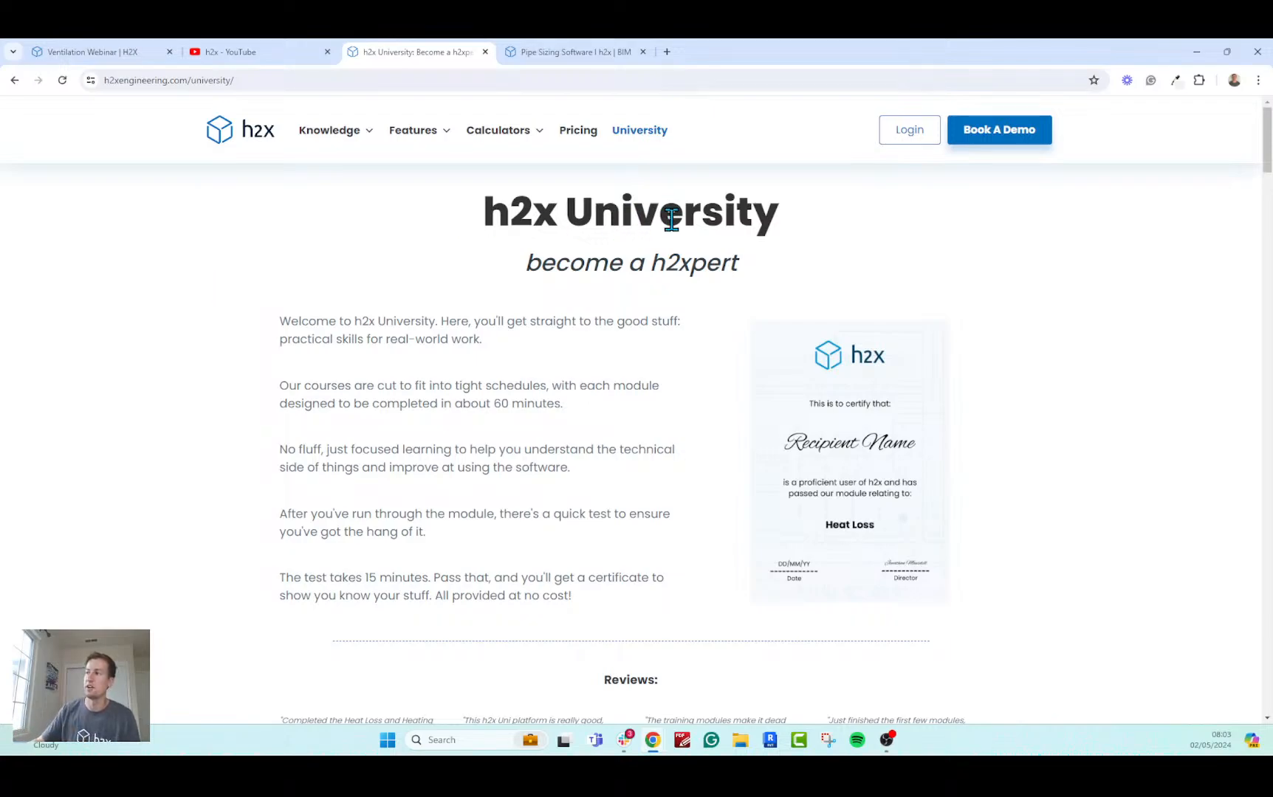
pyautogui.scroll(-5, 670, 245)
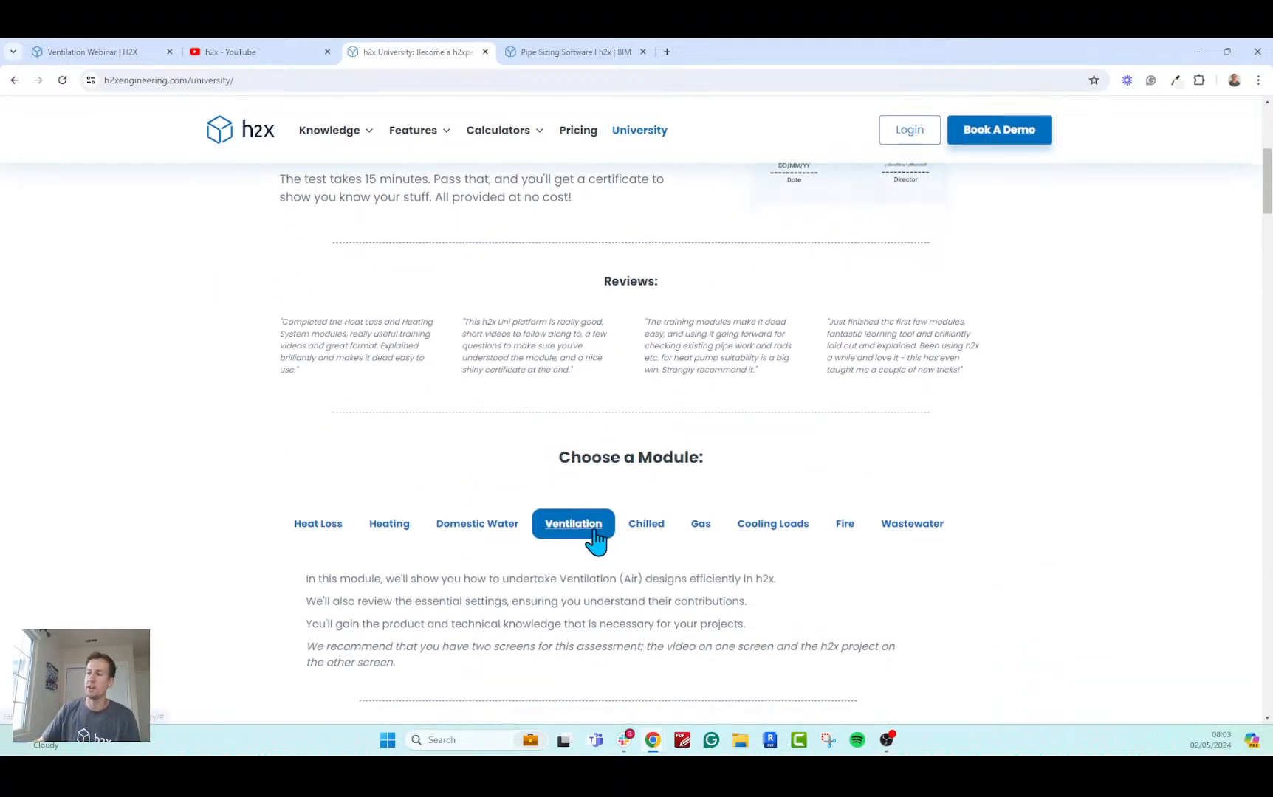
pyautogui.scroll(-4, 597, 539)
pyautogui.scroll(1, 605, 513)
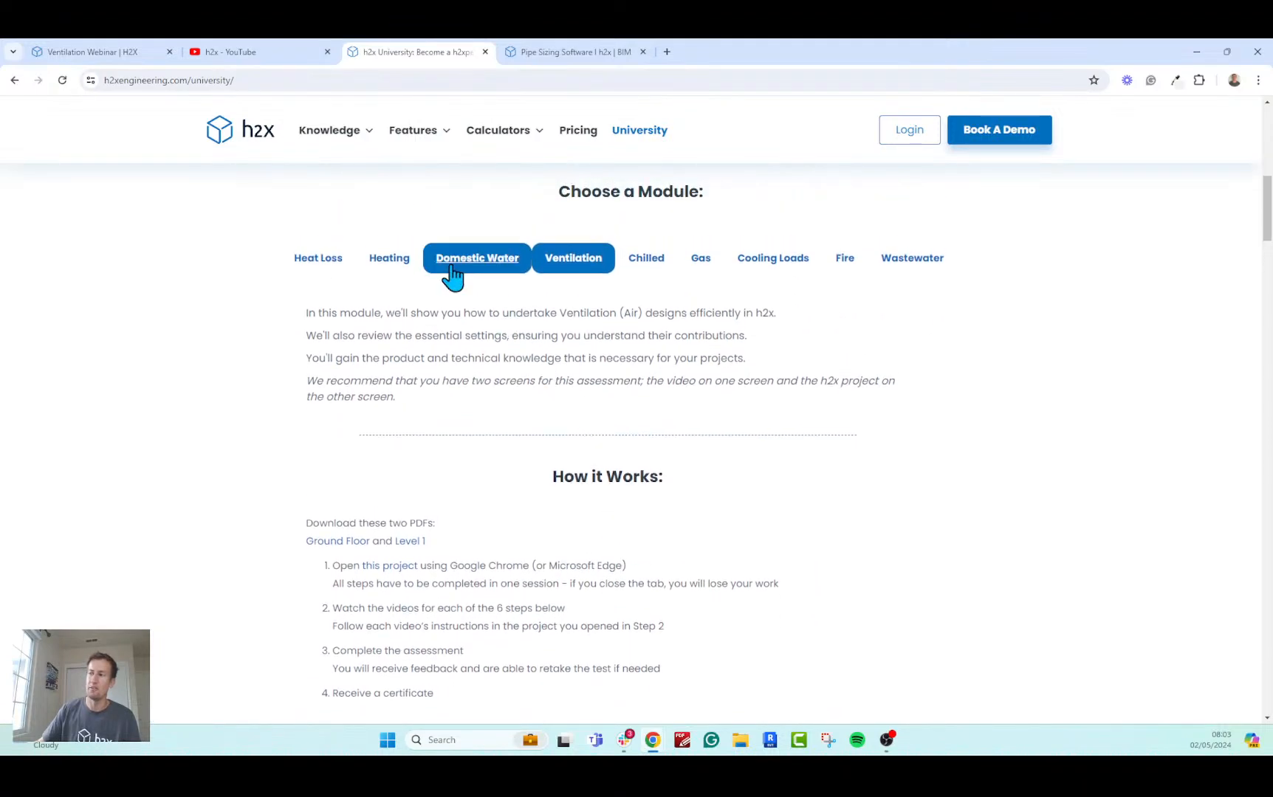
pyautogui.scroll(-10, 295, 386)
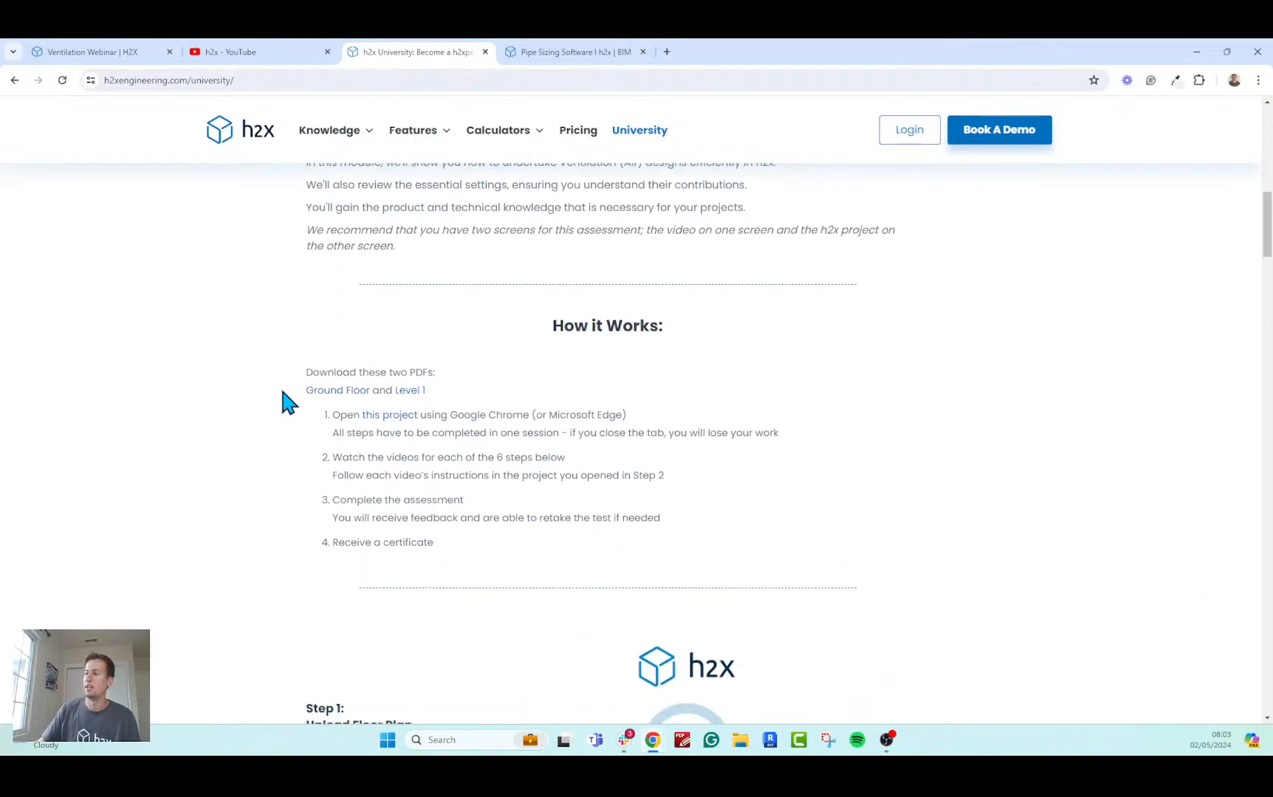
pyautogui.scroll(-5, 266, 403)
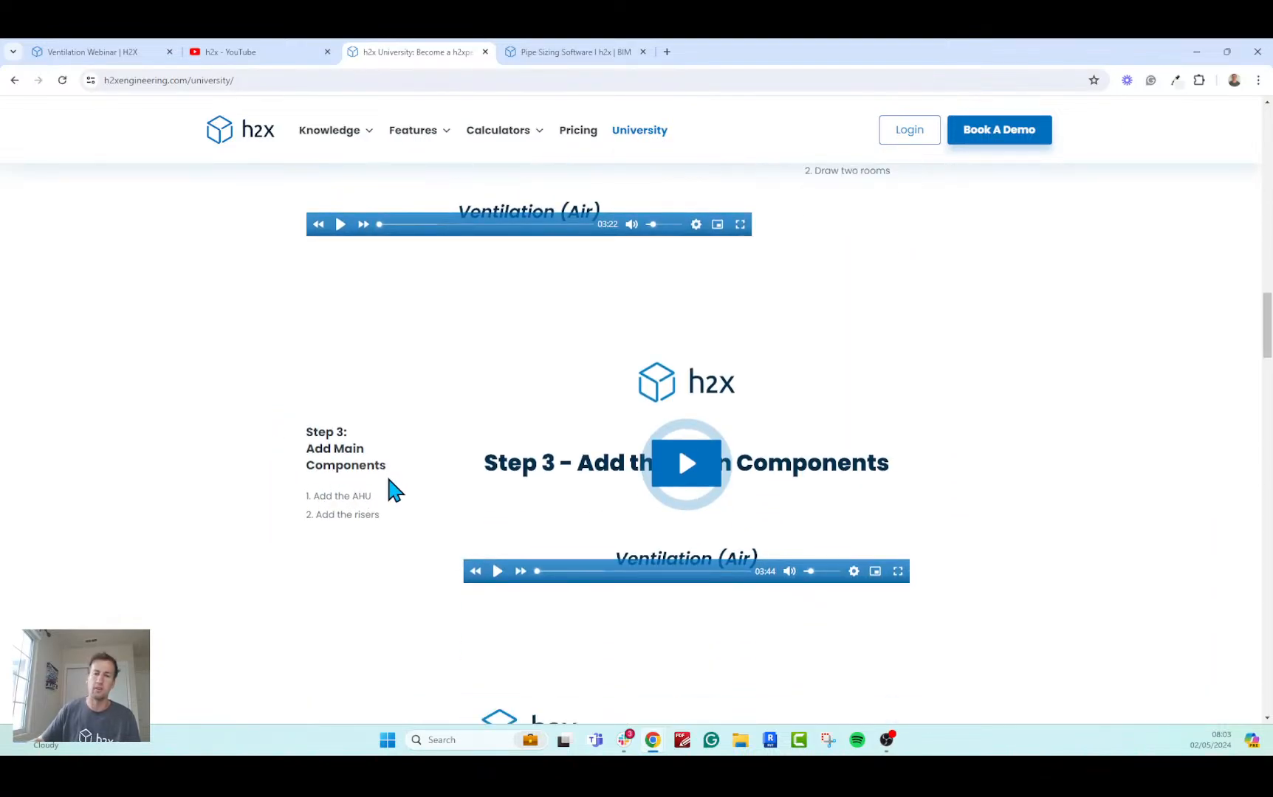
pyautogui.scroll(-12, 395, 491)
pyautogui.scroll(-7, 354, 494)
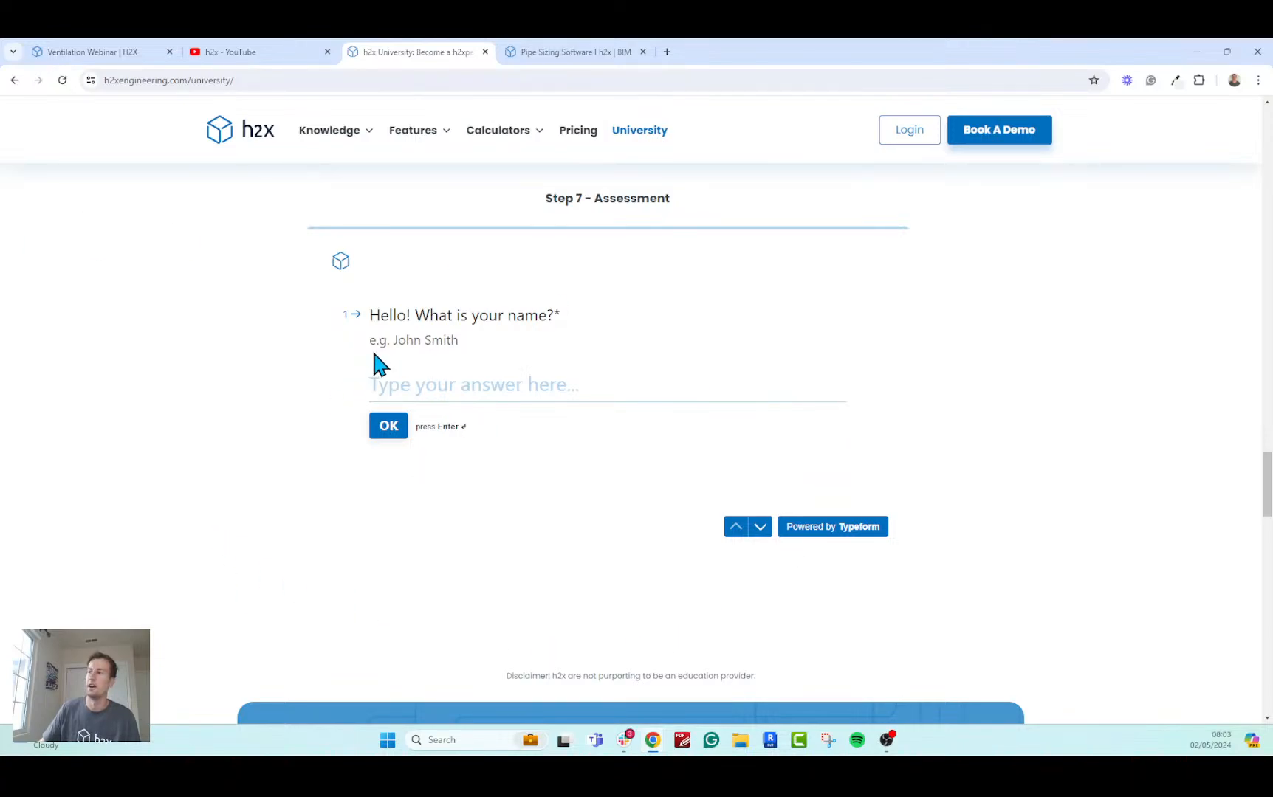
# Return to the Ventilation Webinar project and review the air changes rate standard options in its HVAC calculation settings.
pyautogui.click(223, 55)
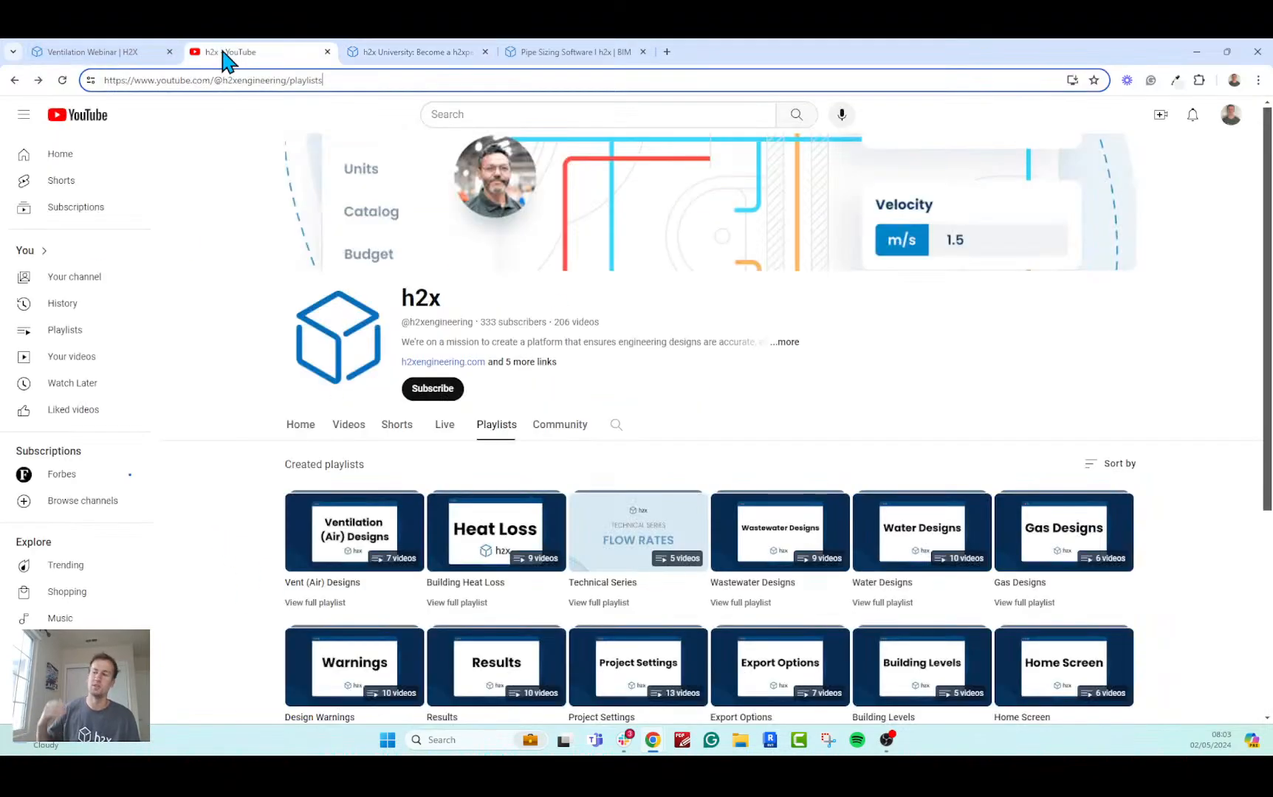
pyautogui.click(87, 54)
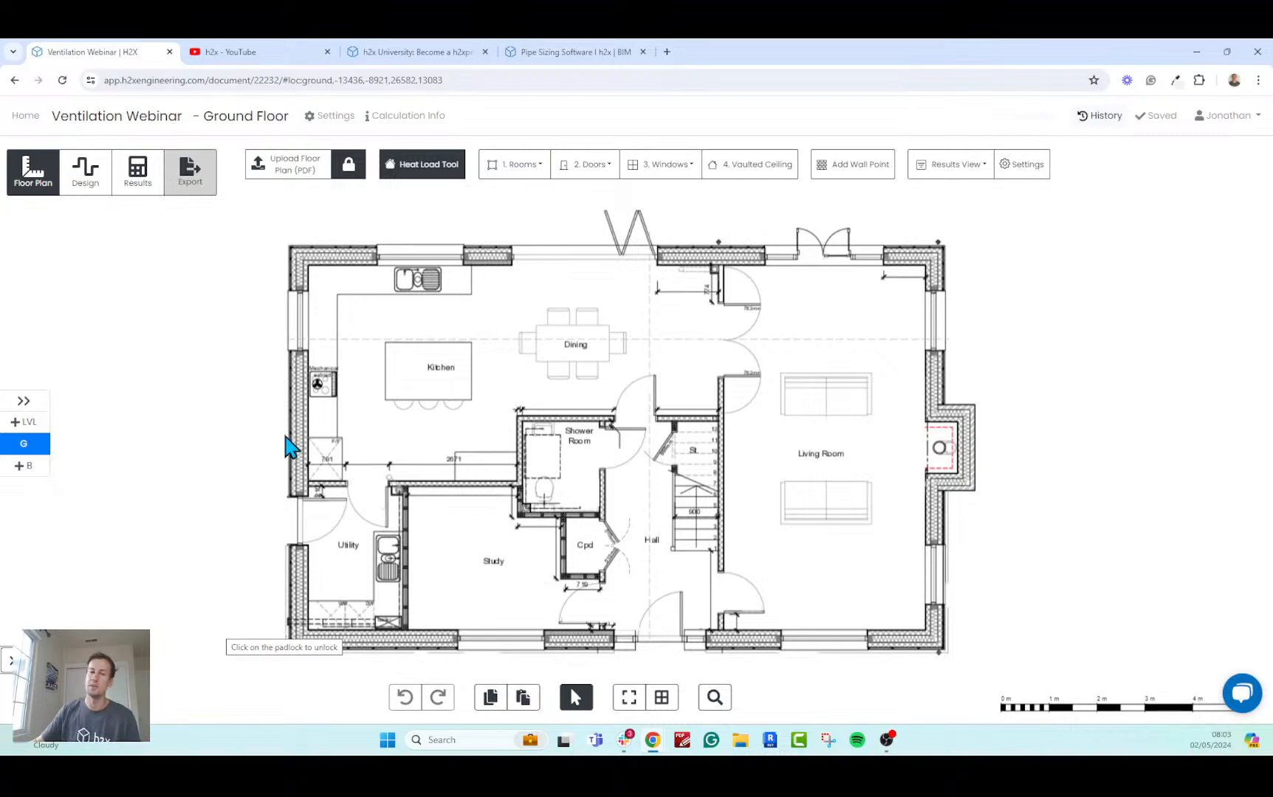
pyautogui.click(333, 116)
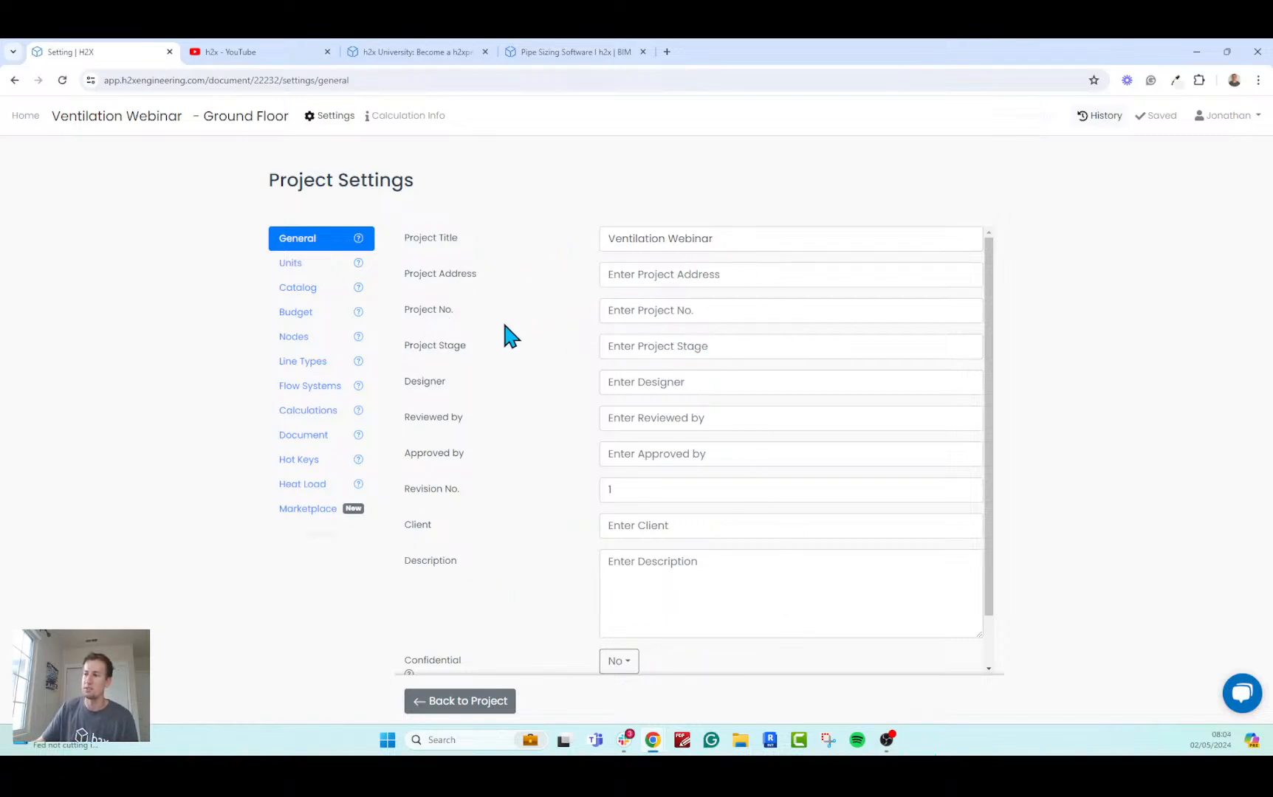
pyautogui.click(340, 415)
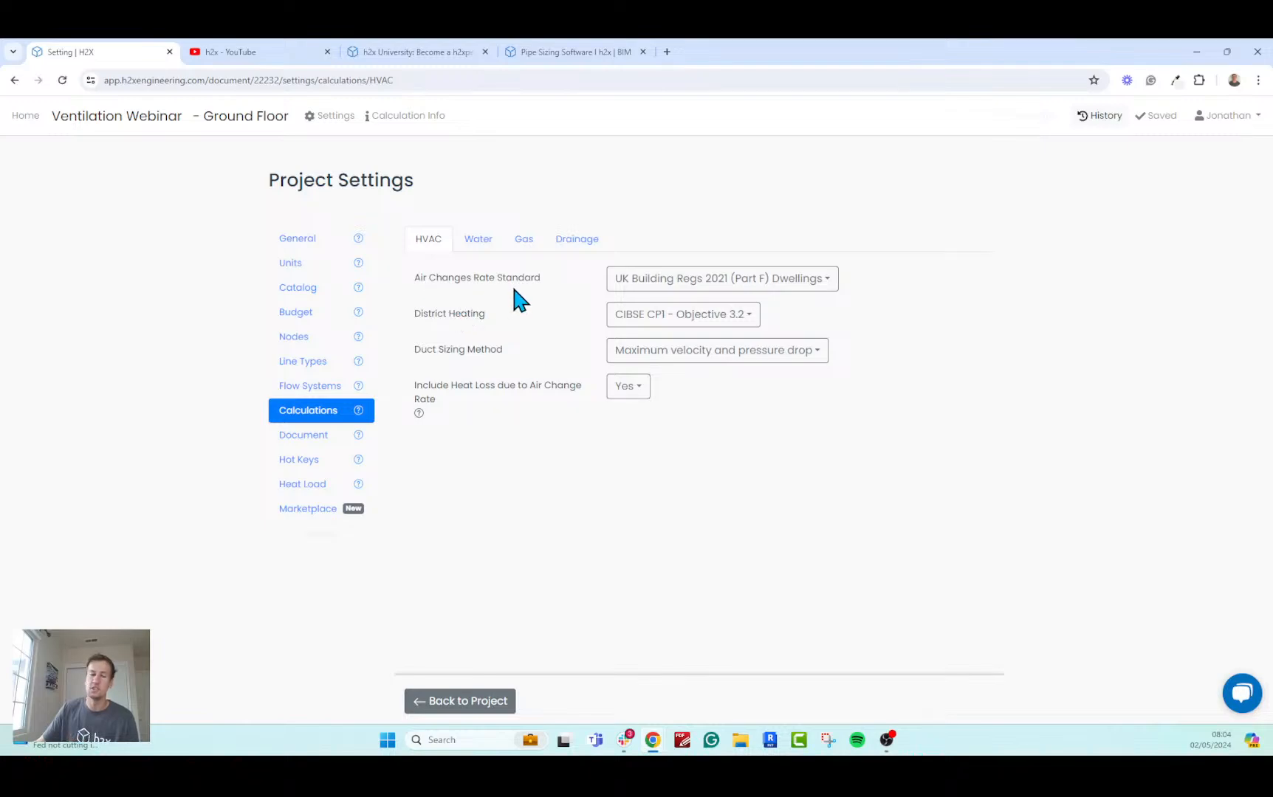
pyautogui.click(624, 285)
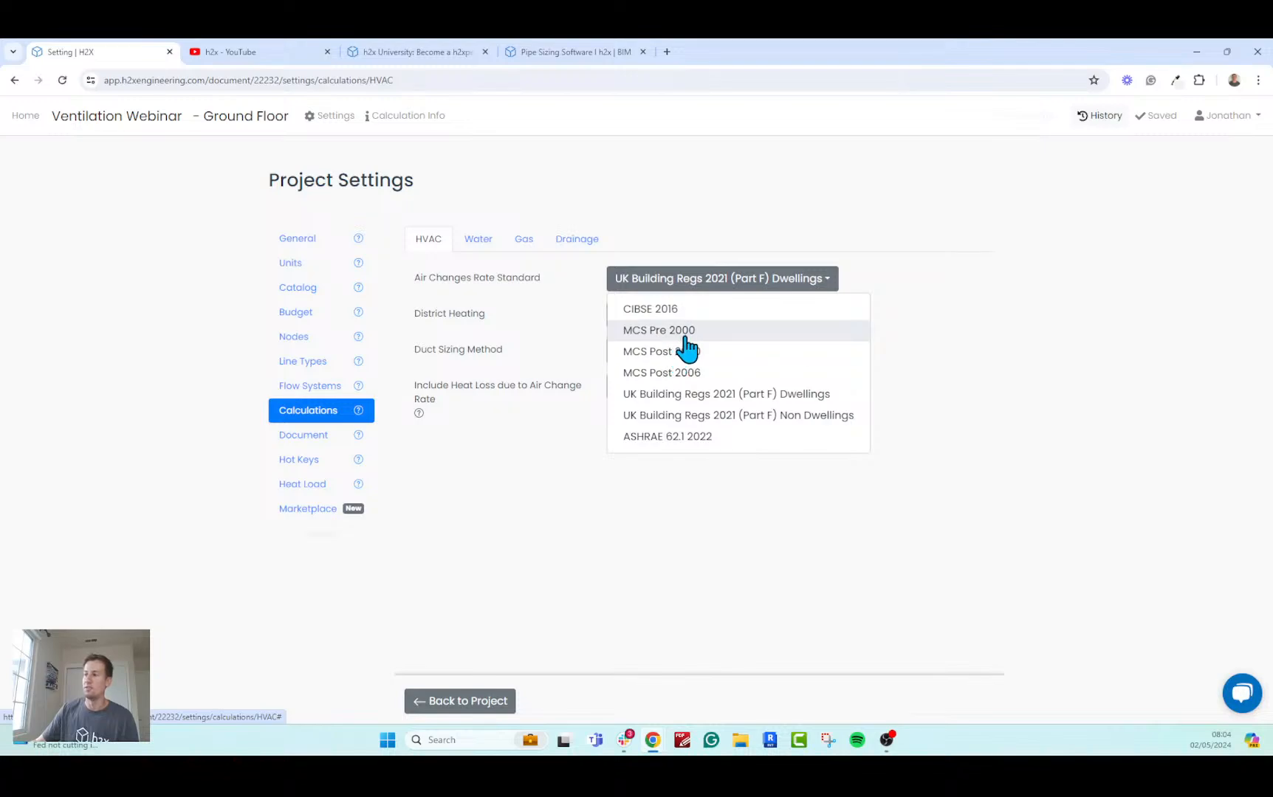
pyautogui.click(721, 416)
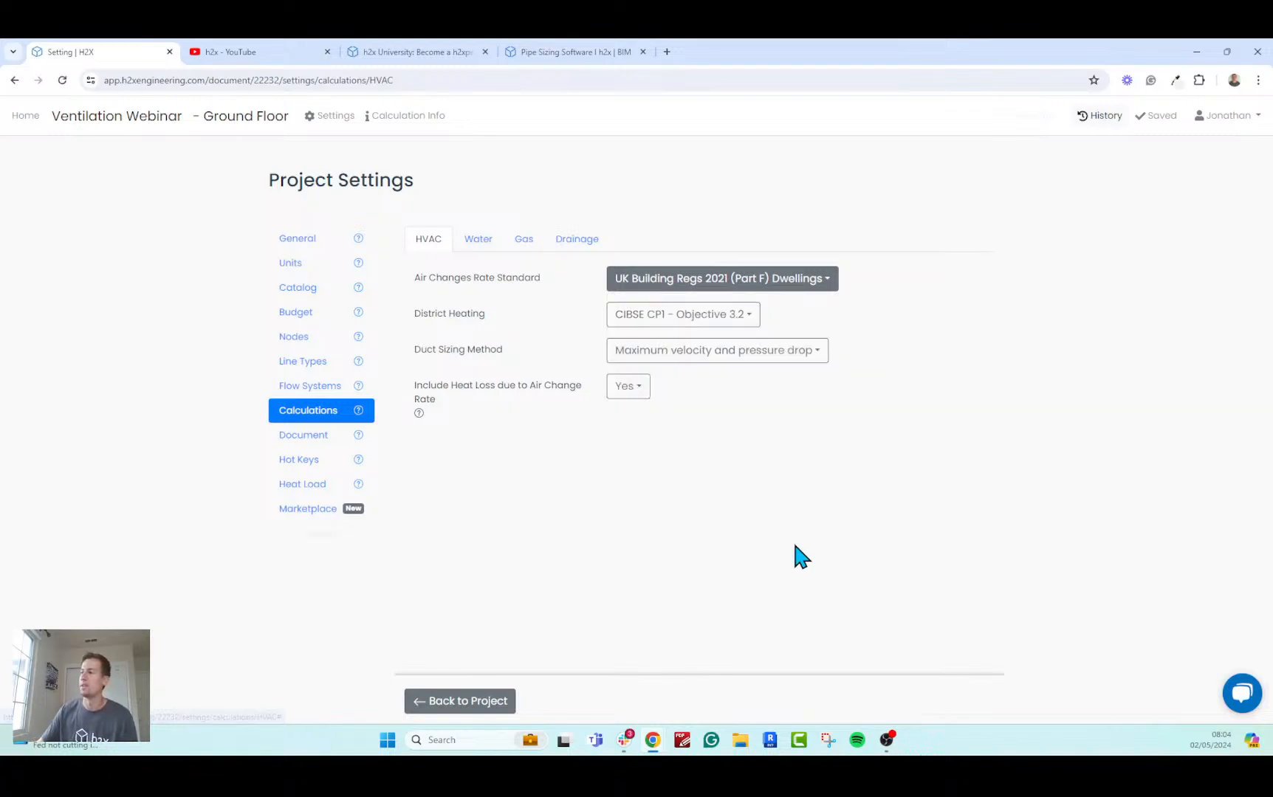
pyautogui.click(761, 281)
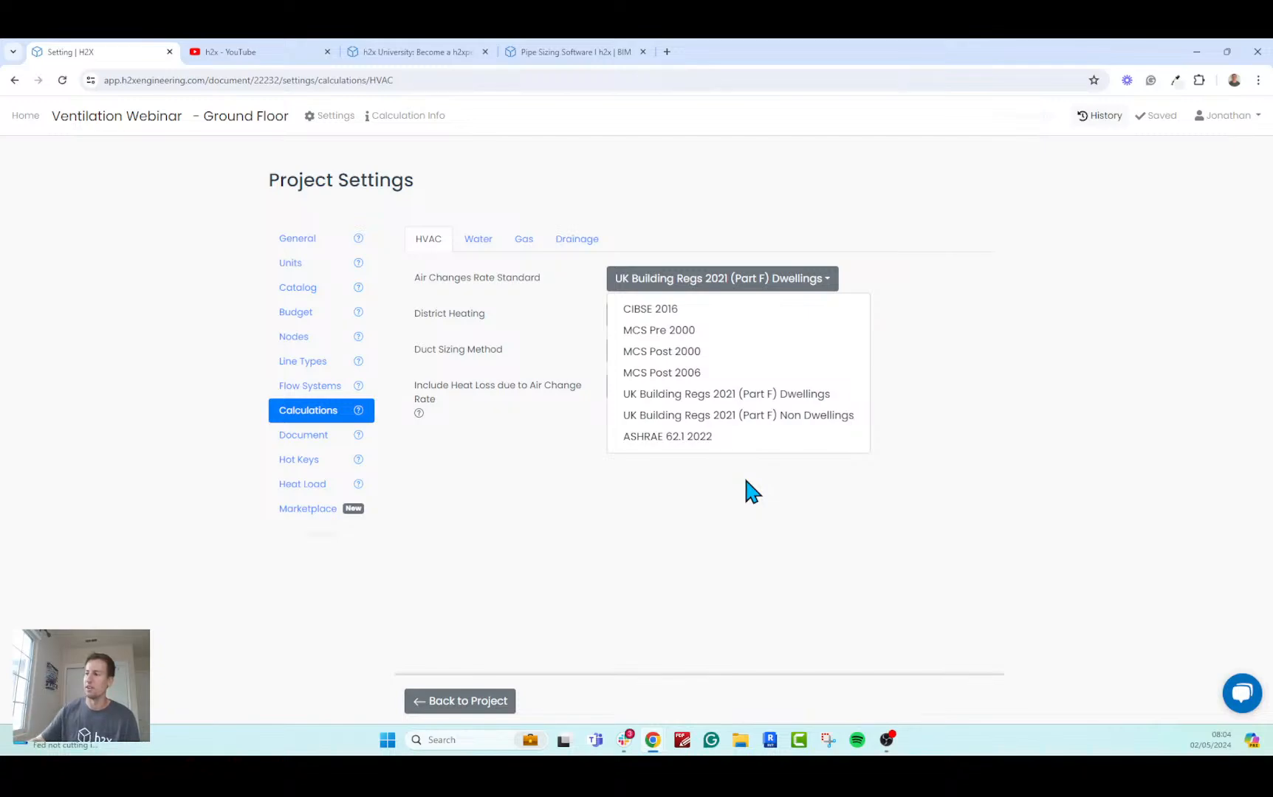
pyautogui.click(737, 493)
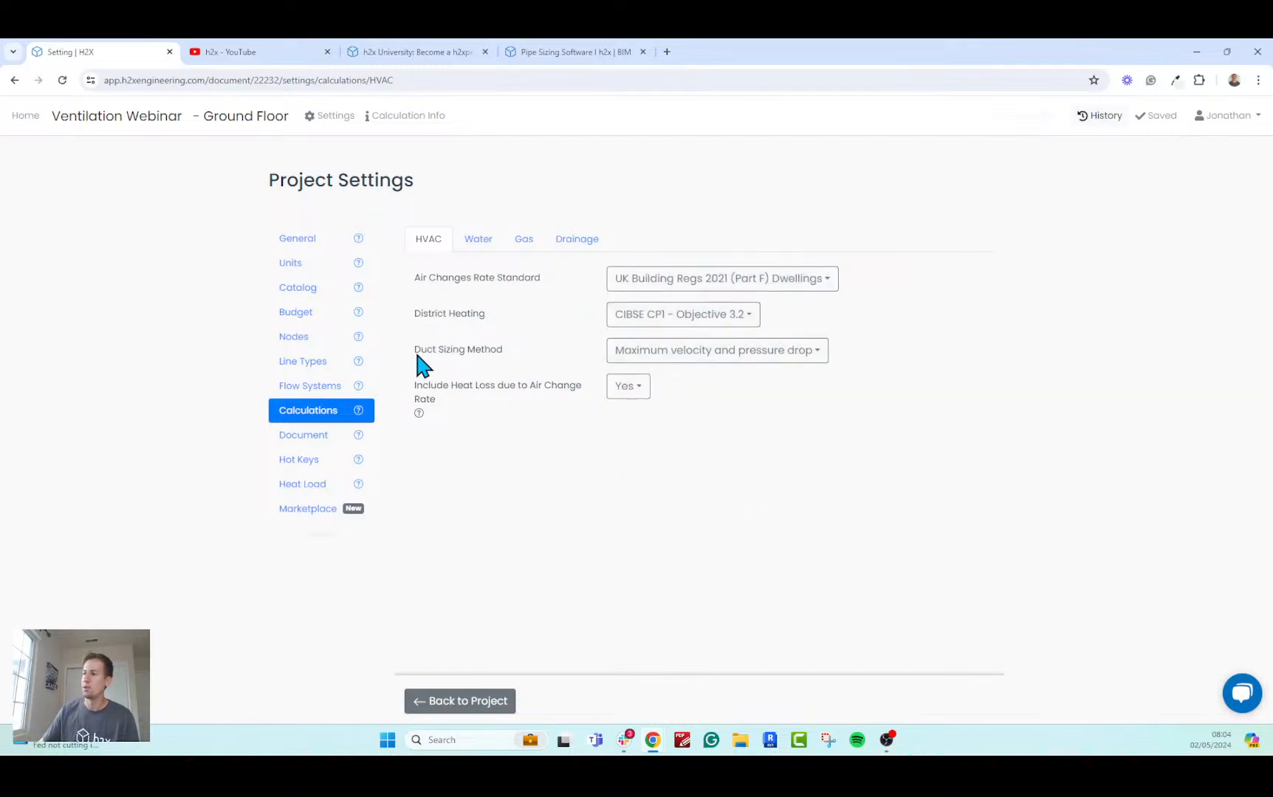
# Review the available duct sizing methods in the HVAC calculation settings, keeping the current choice.
pyautogui.moveTo(415, 347); pyautogui.dragTo(507, 347)
pyautogui.click(508, 348)
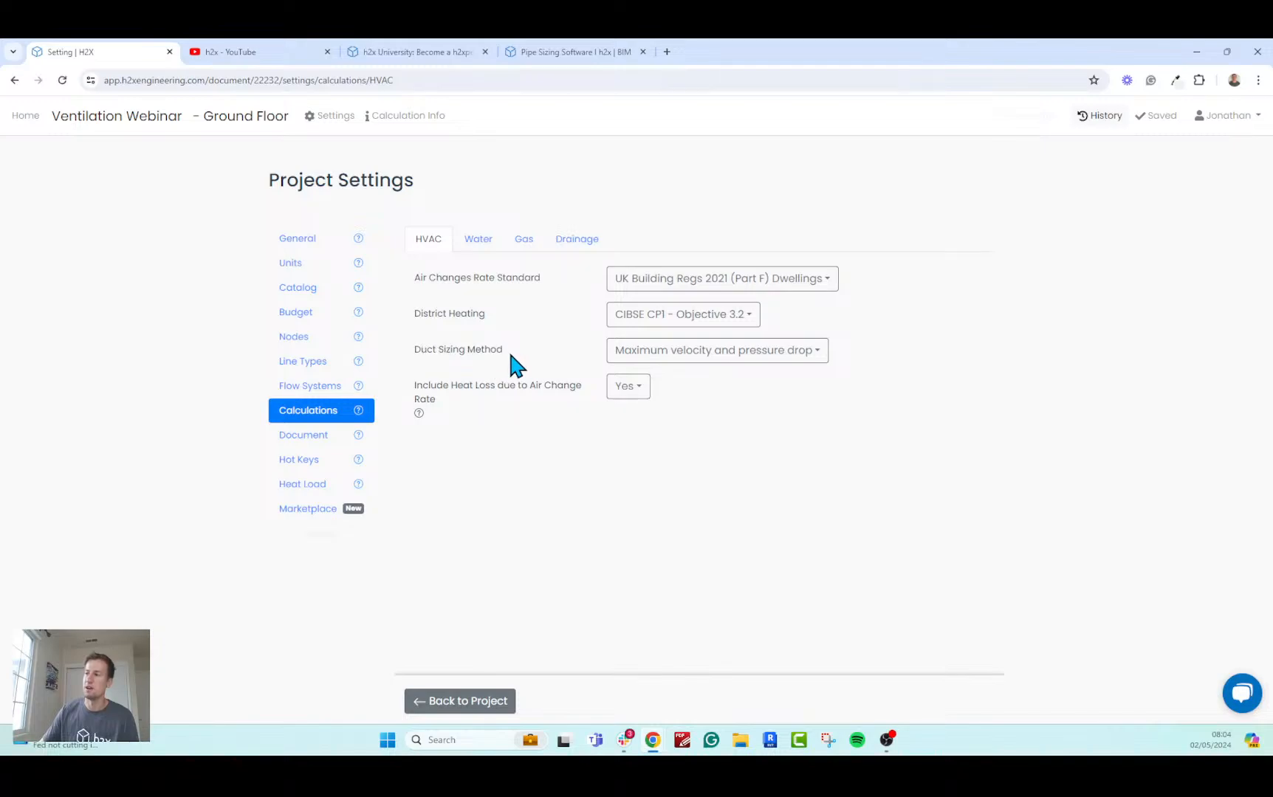
pyautogui.click(632, 351)
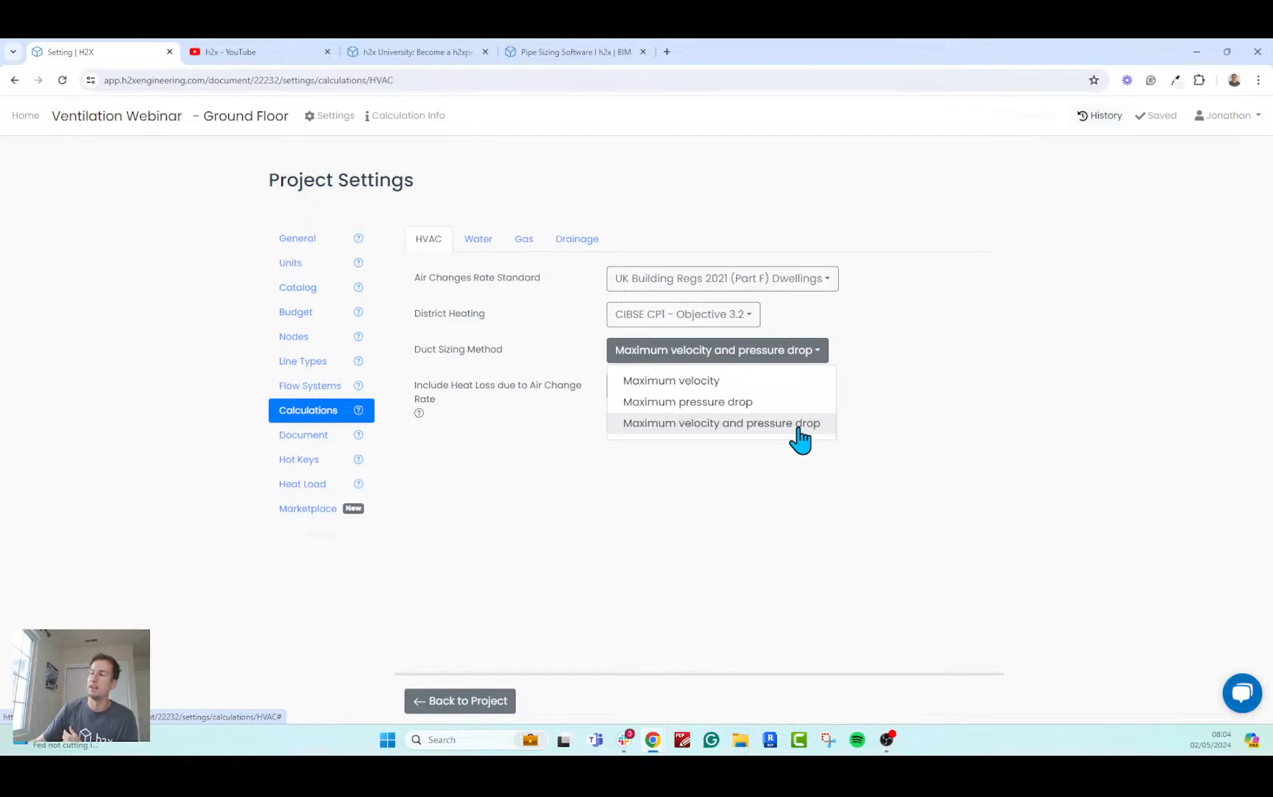
pyautogui.click(758, 474)
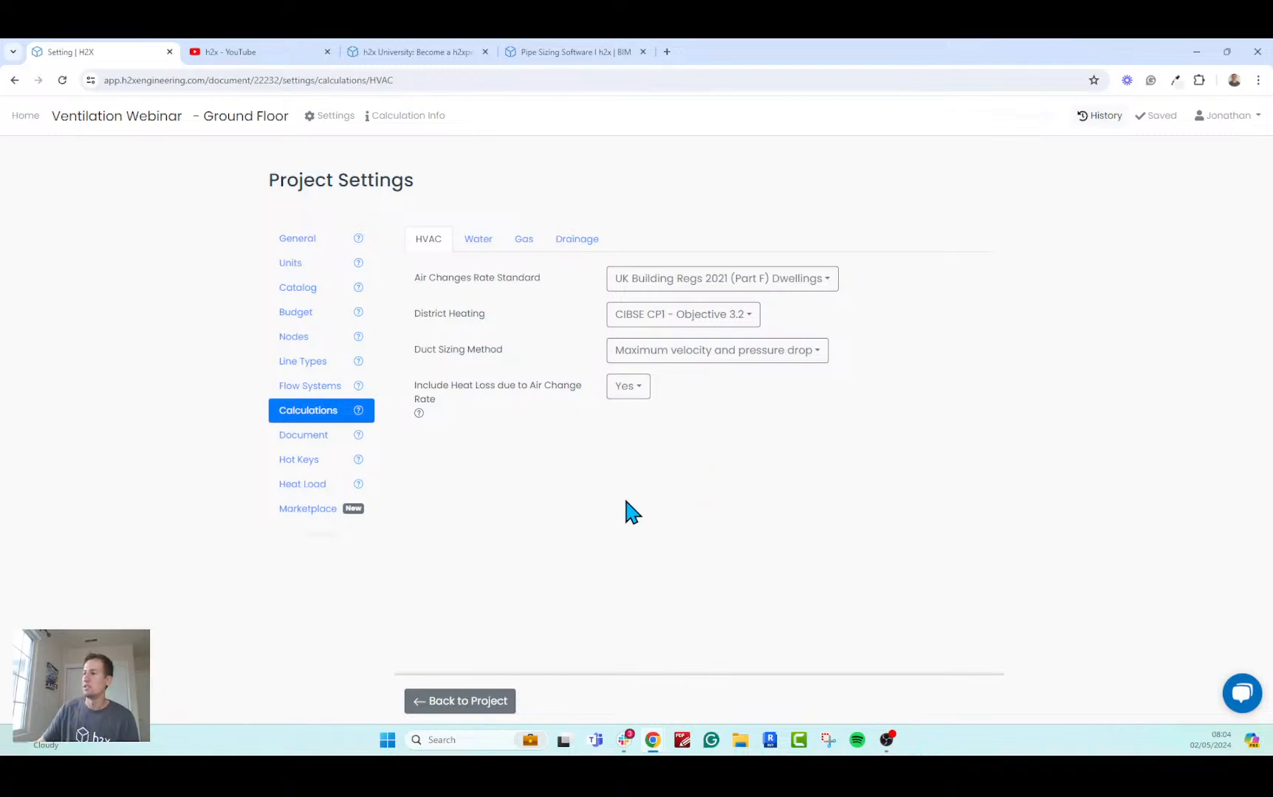
# Open the flow system settings for the Supply ventilation system and examine its general and riser parameters.
pyautogui.click(306, 393)
pyautogui.click(536, 246)
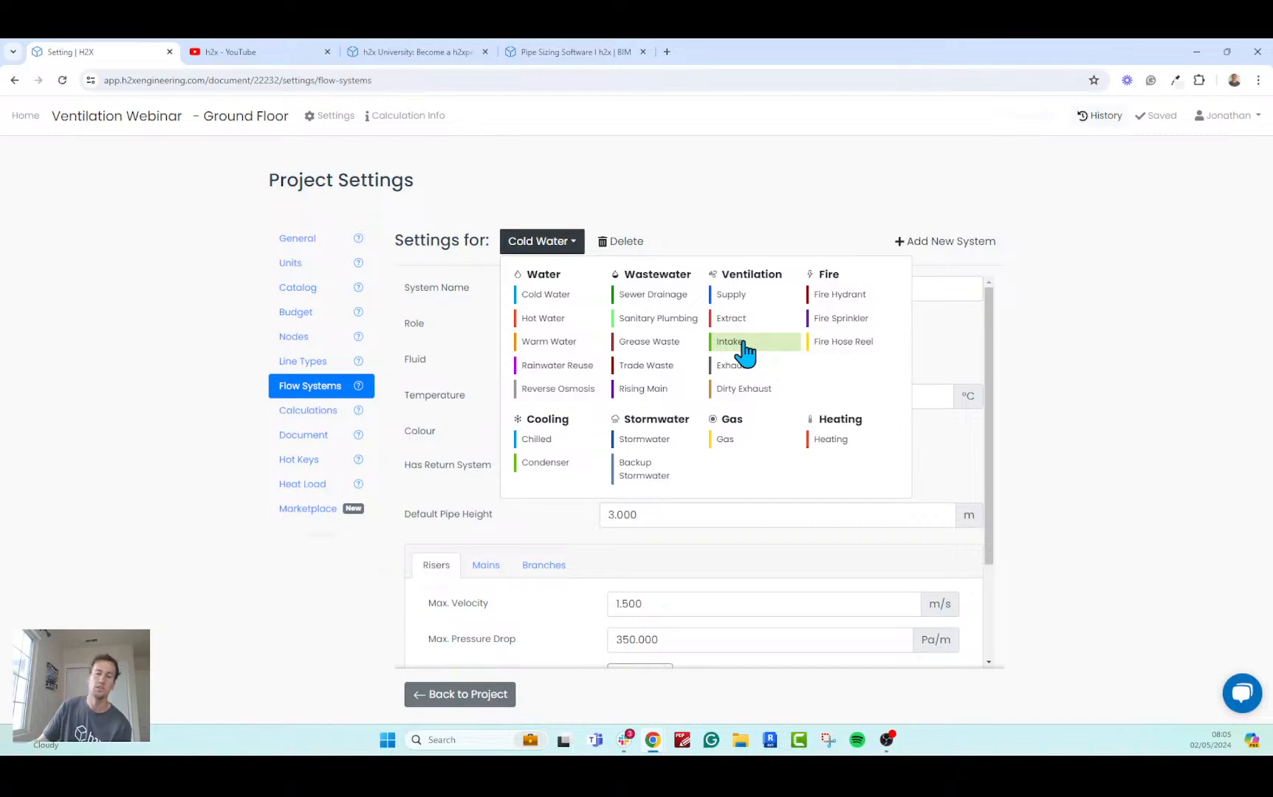
pyautogui.click(739, 295)
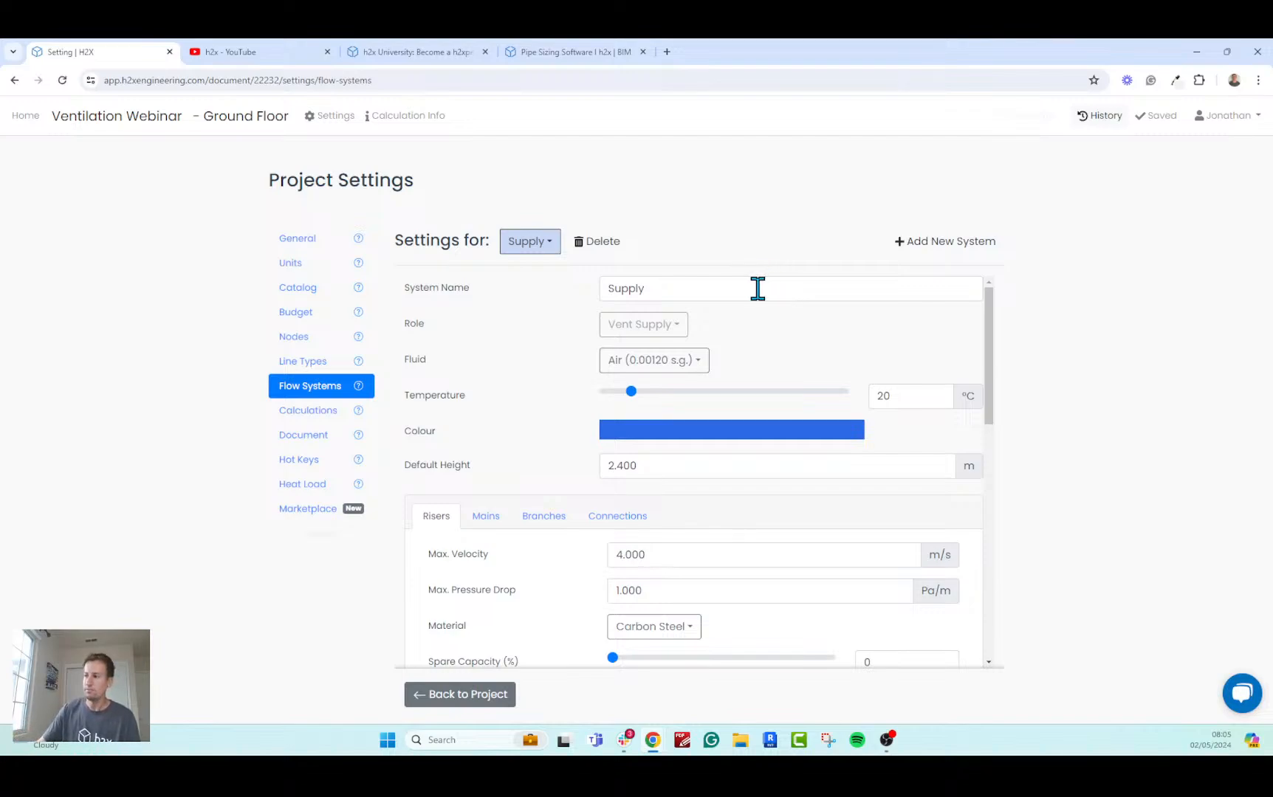
pyautogui.click(700, 291)
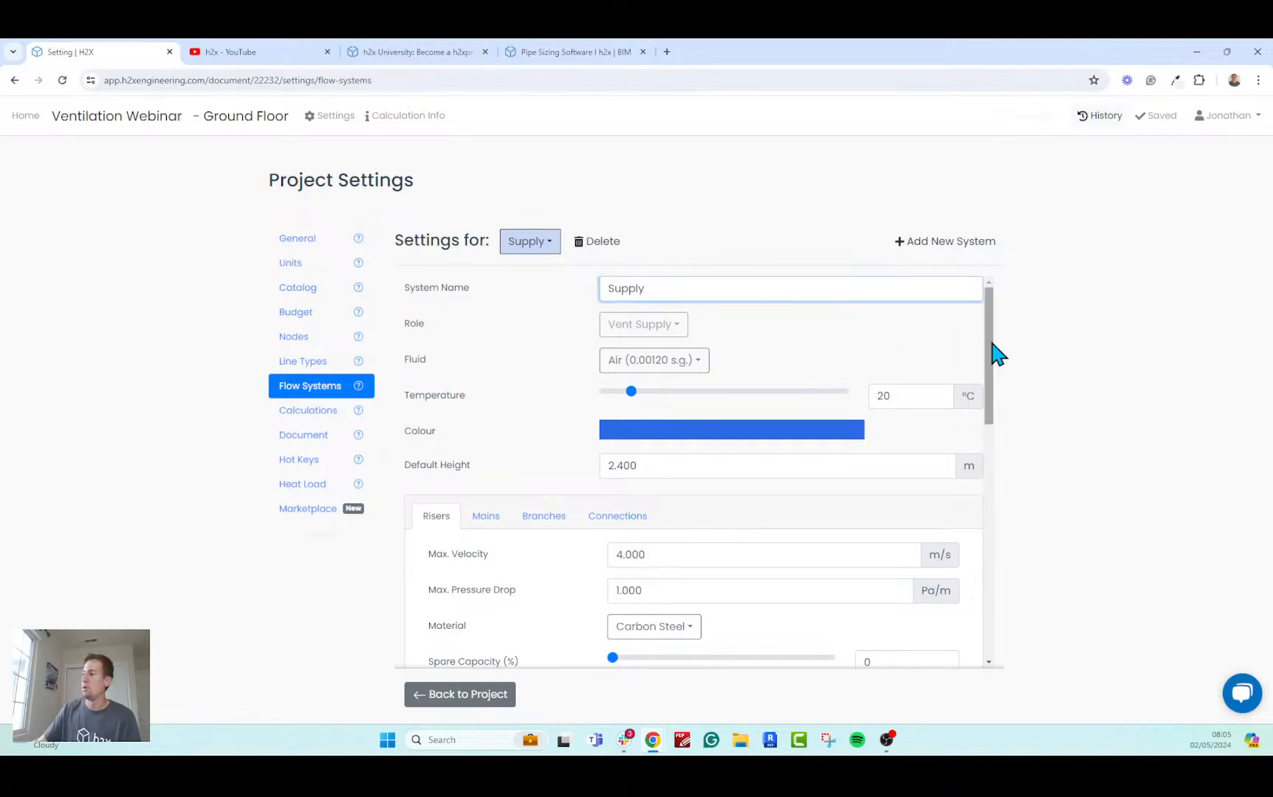
pyautogui.scroll(-2, 992, 355)
pyautogui.moveTo(992, 355); pyautogui.dragTo(965, 419)
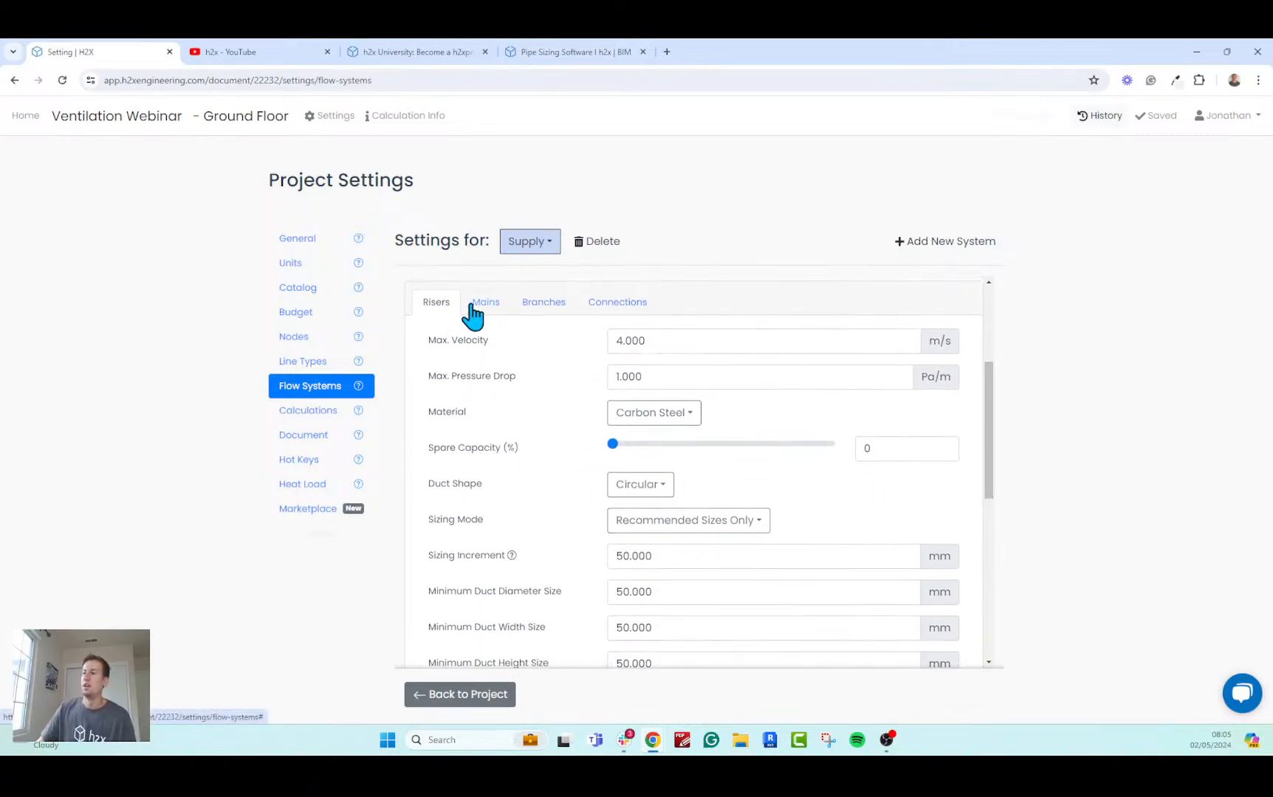
# Check the list of ventilation systems and compare the Supply duct settings for risers, mains, branches and connections.
pyautogui.click(527, 244)
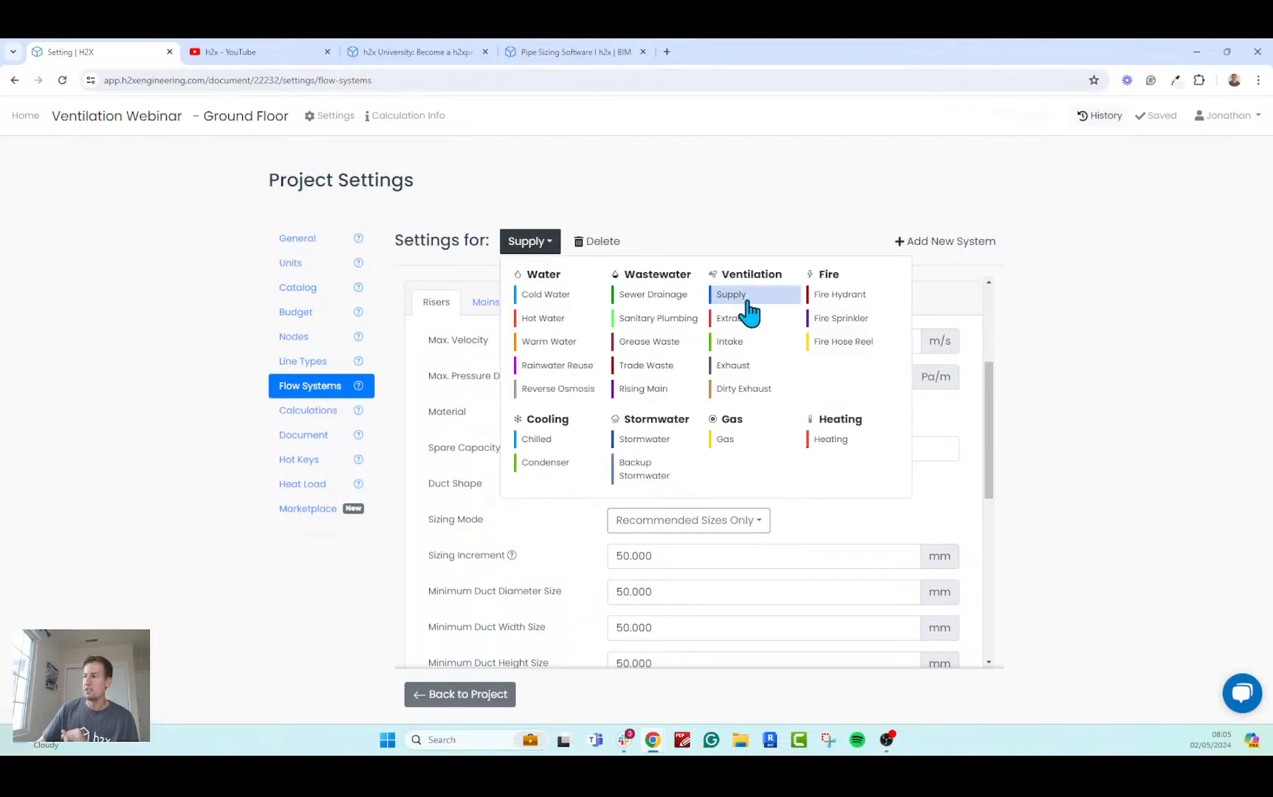
pyautogui.click(411, 269)
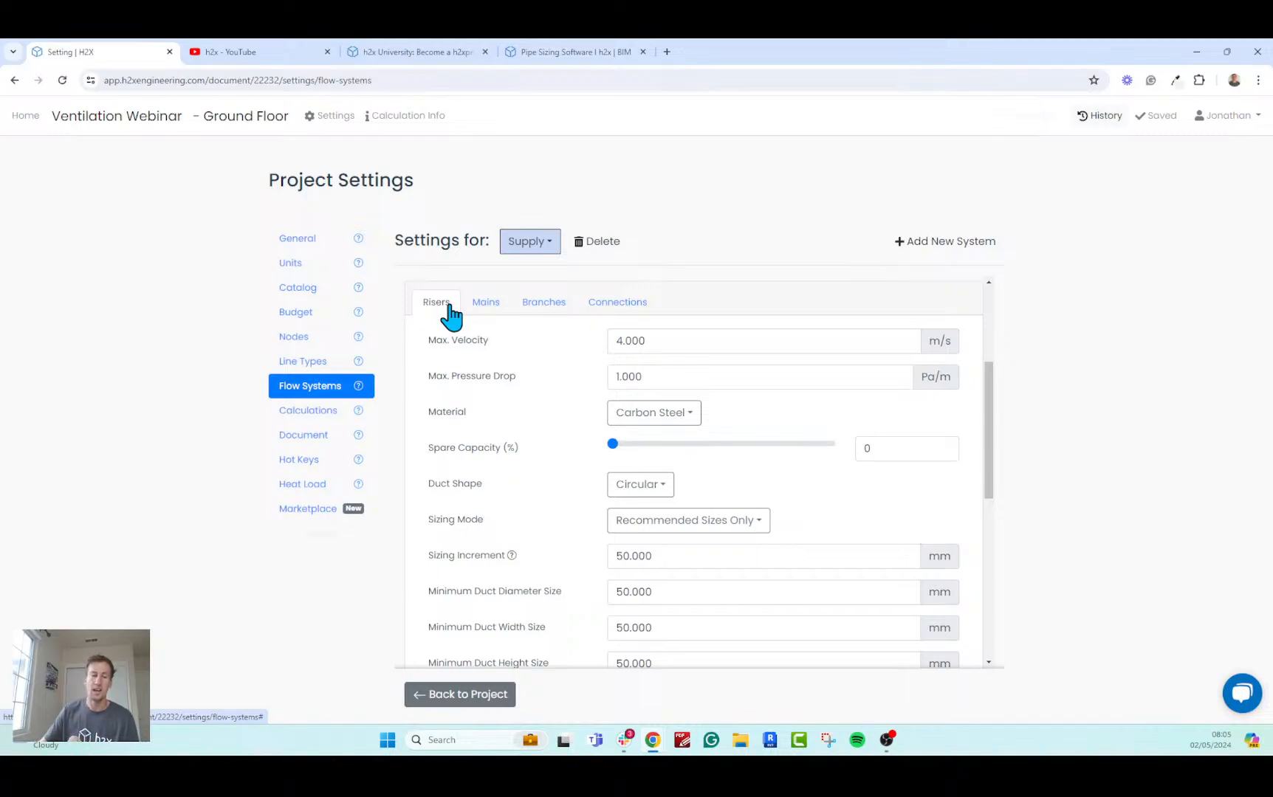
pyautogui.click(484, 316)
pyautogui.click(554, 317)
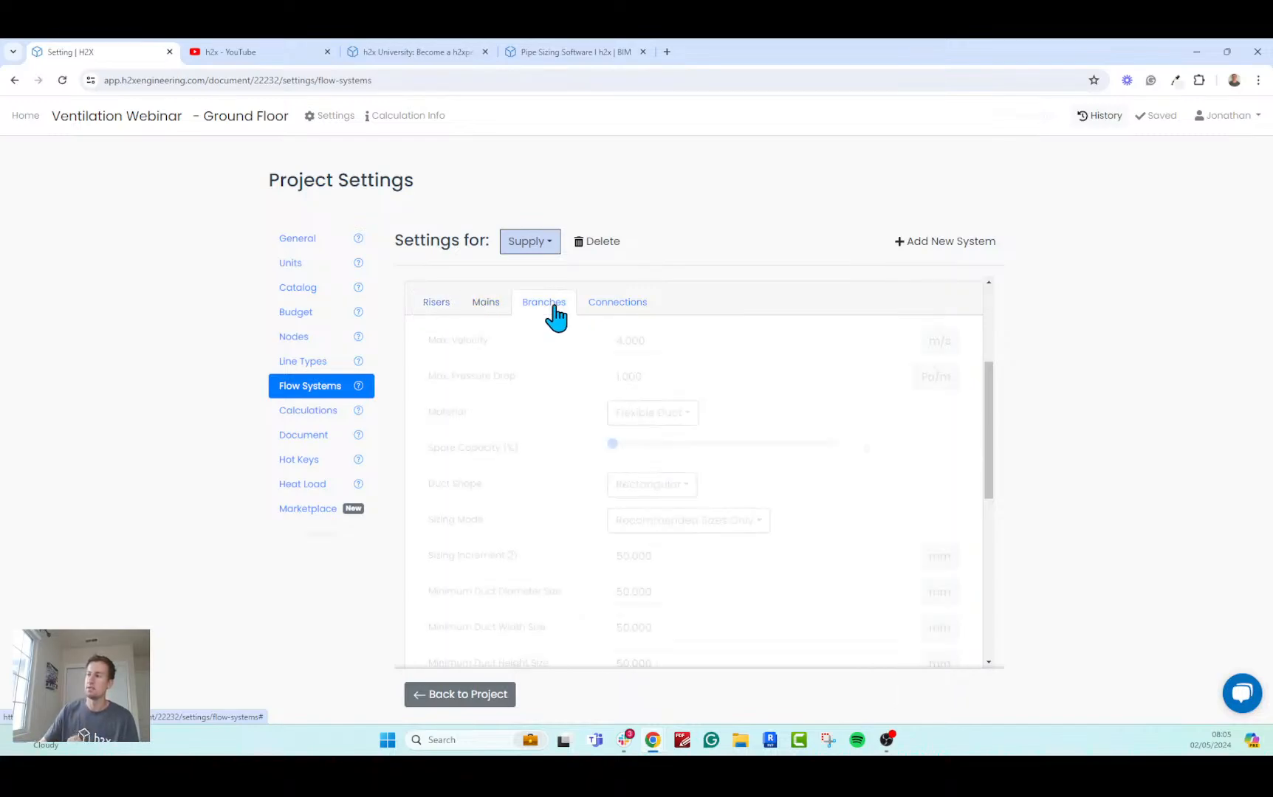
pyautogui.click(589, 308)
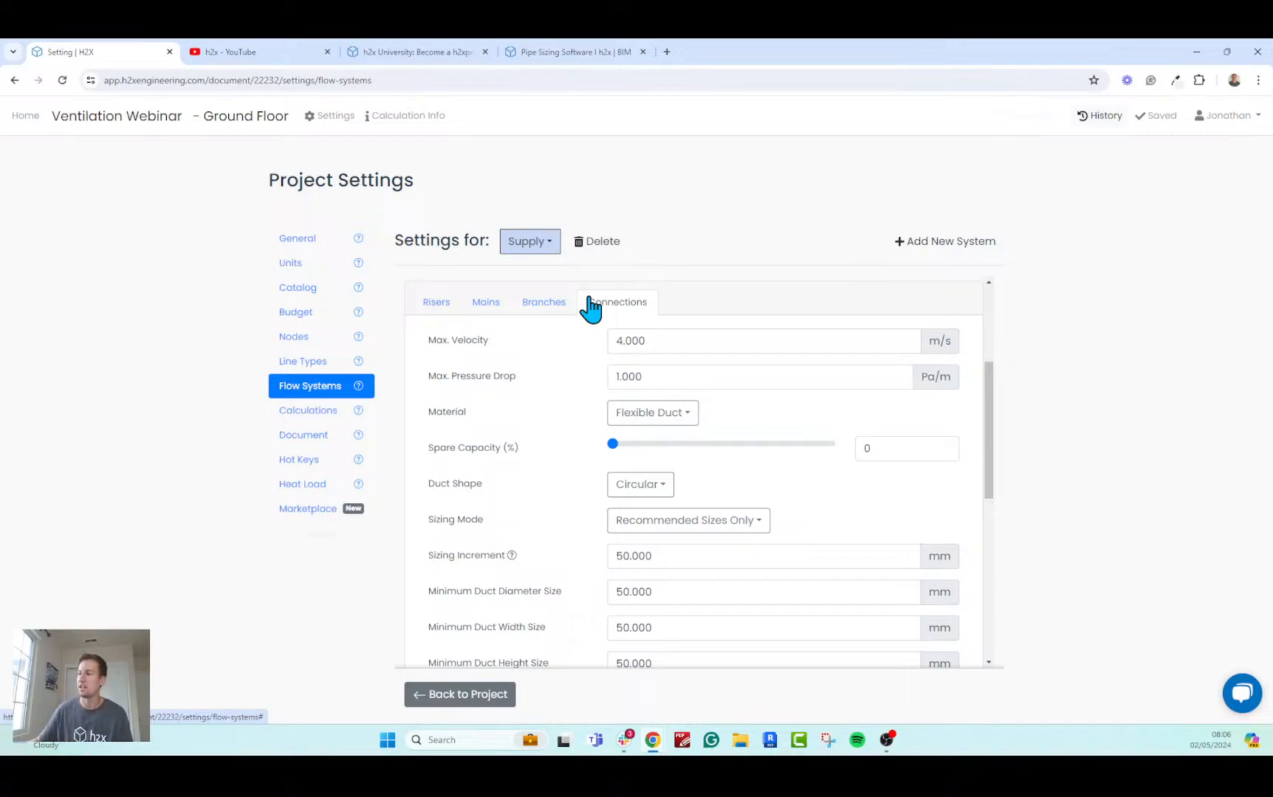
pyautogui.click(437, 307)
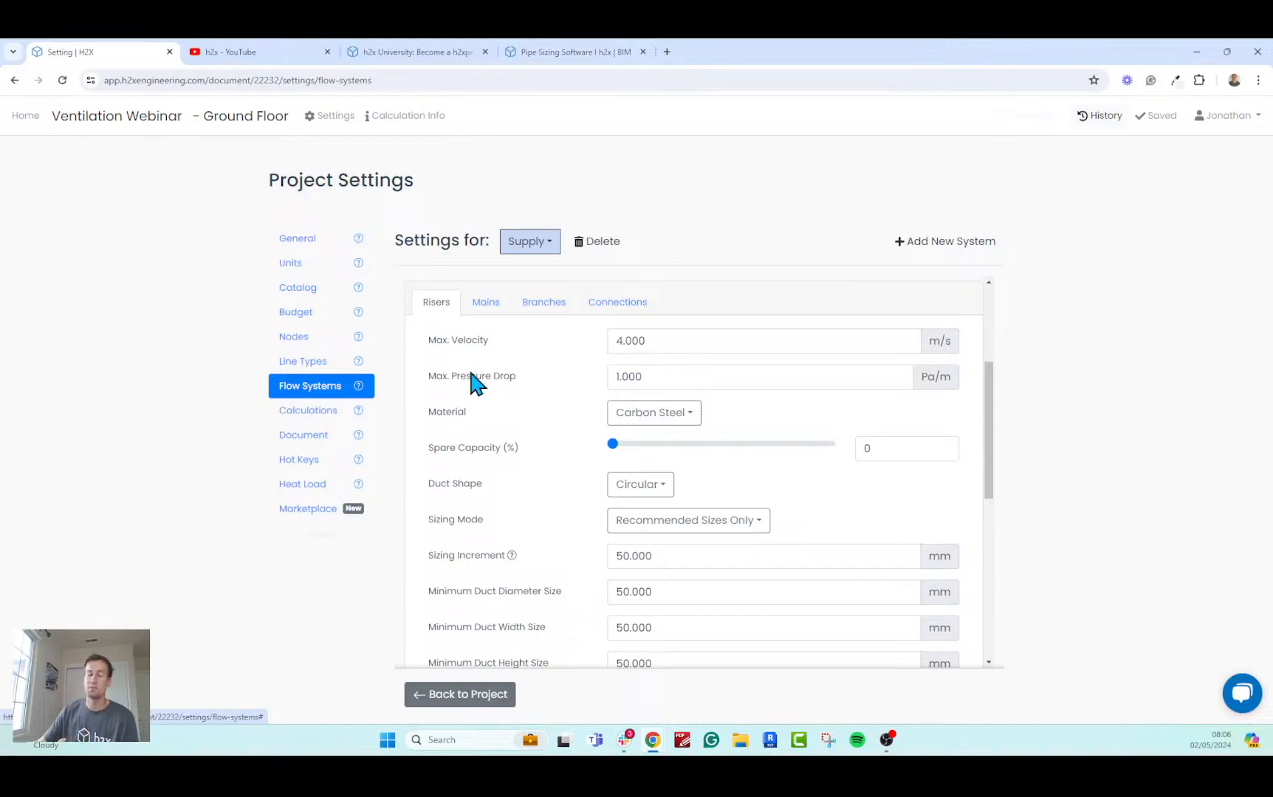
# Examine the maximum velocity and maximum pressure drop limits for the Supply system's risers.
pyautogui.click(677, 344)
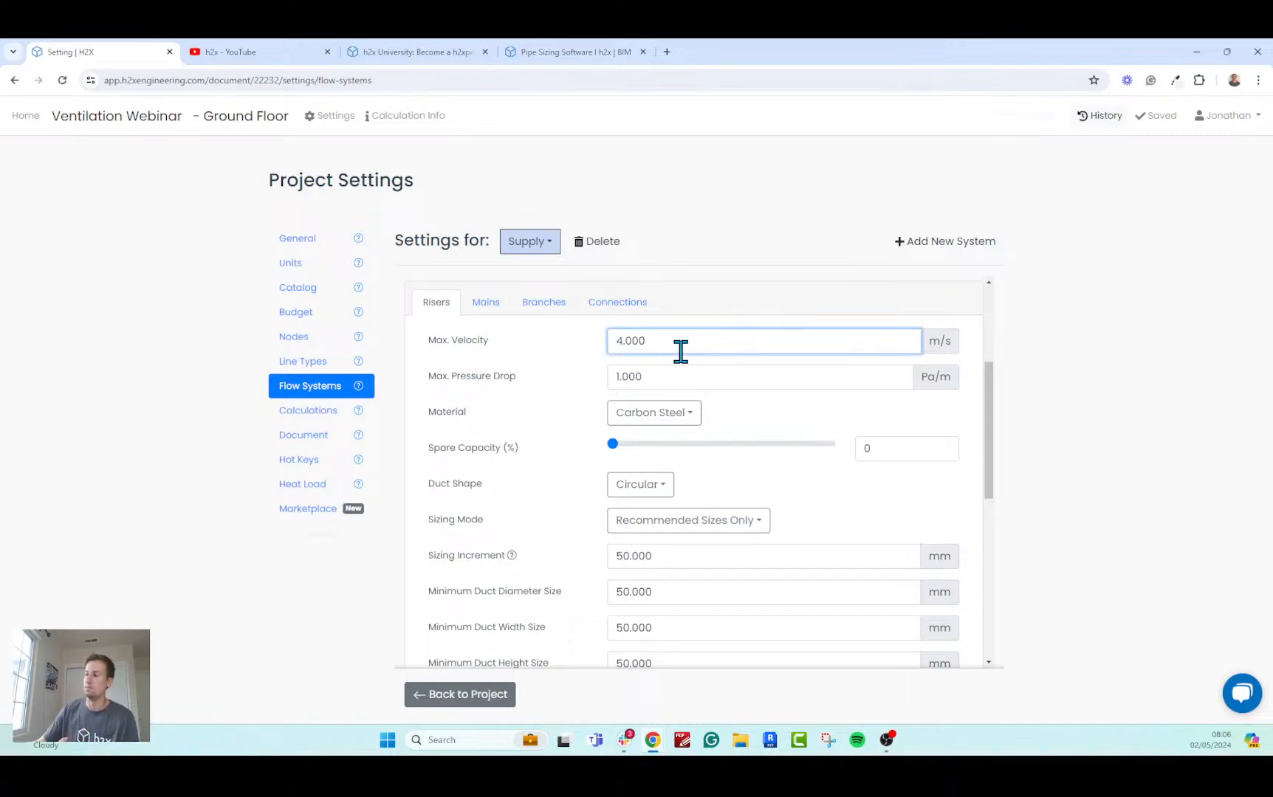
pyautogui.click(666, 382)
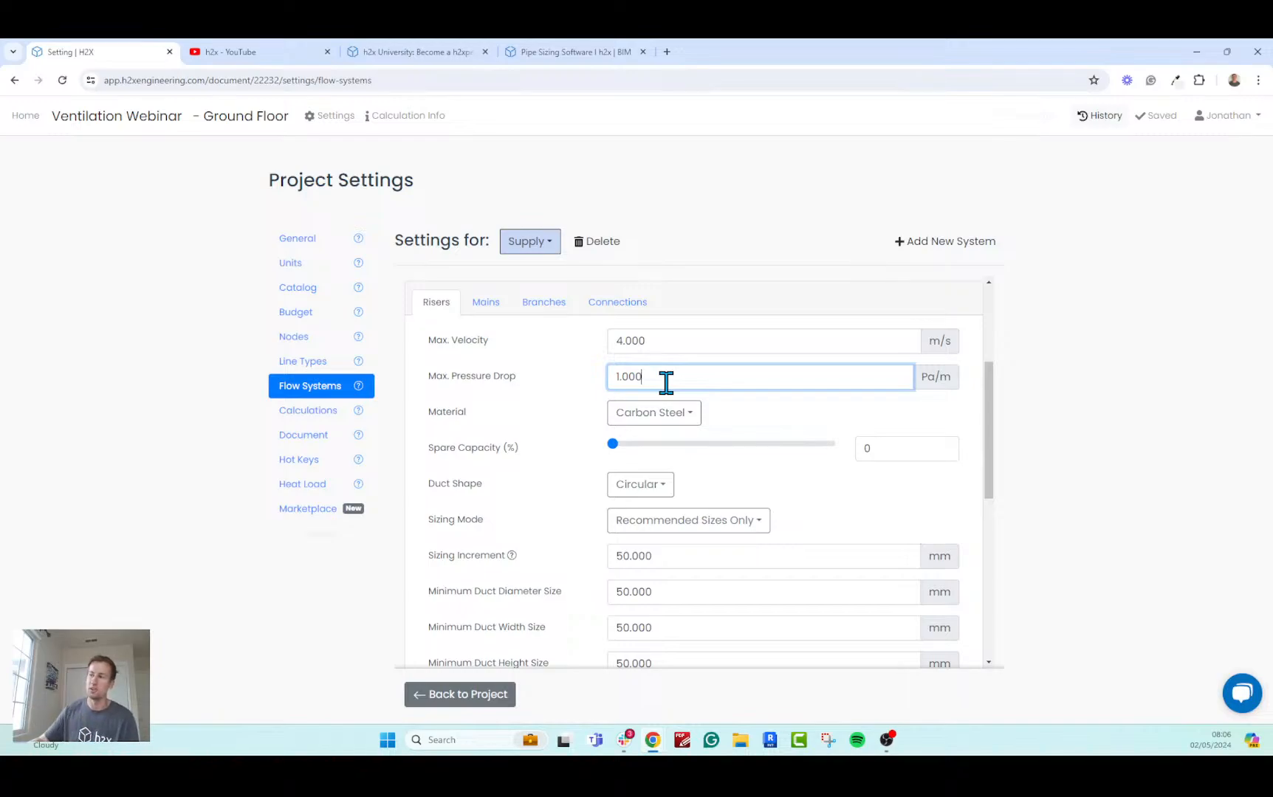
pyautogui.click(669, 345)
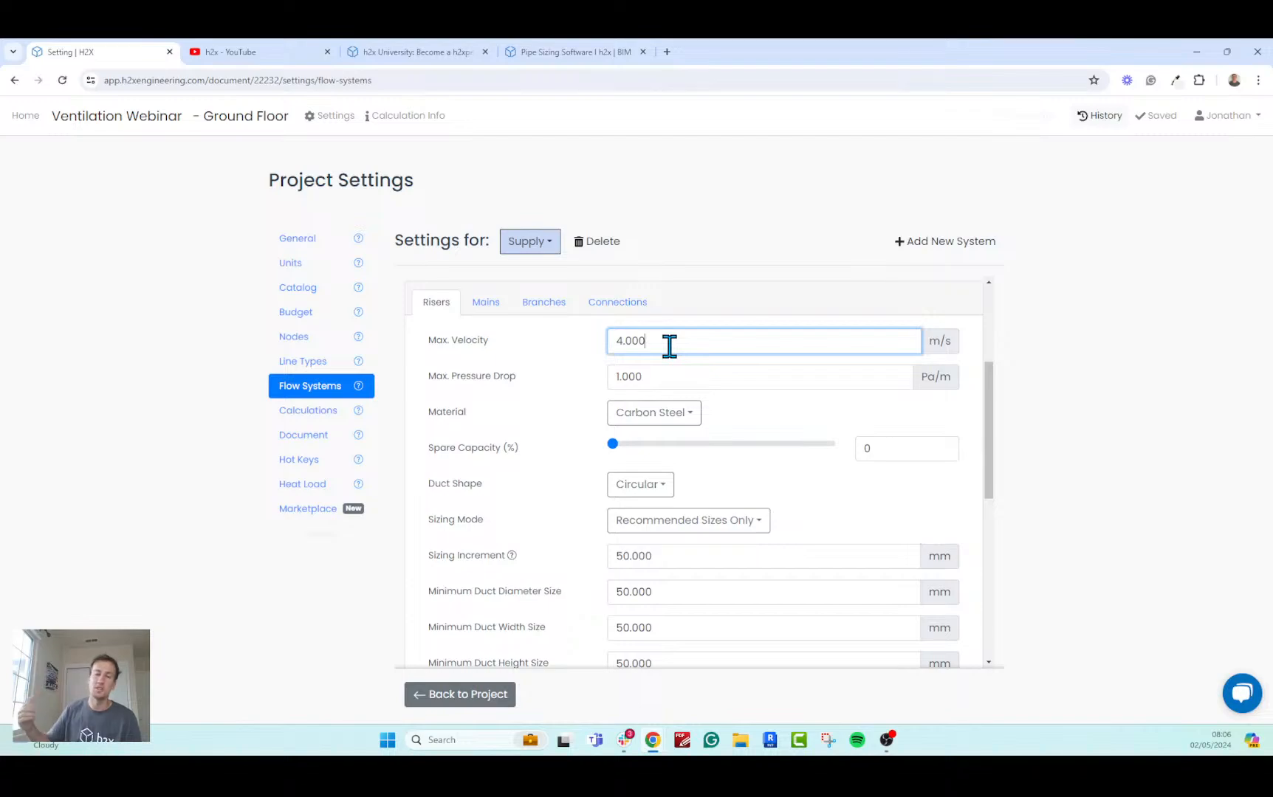
# Review the Supply risers' maximum pressure drop and available duct materials, keeping the current material.
pyautogui.click(674, 379)
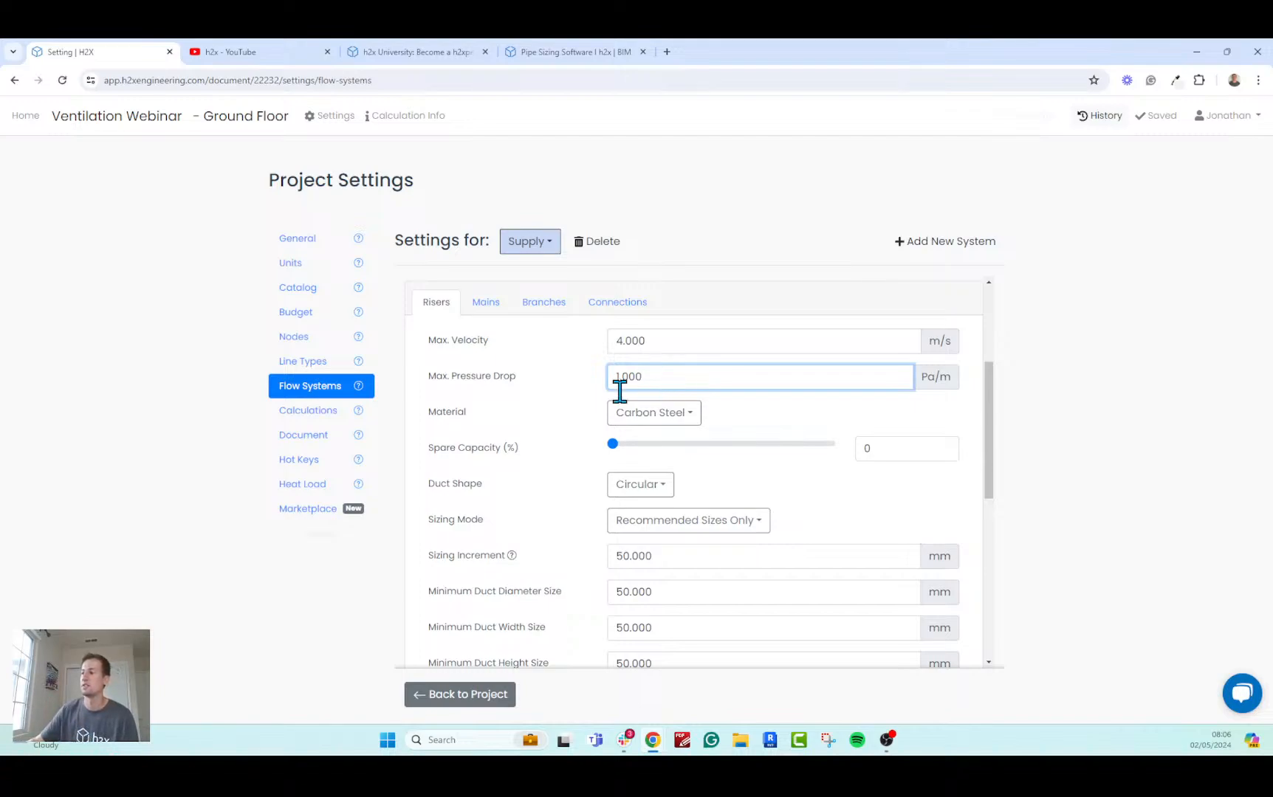
pyautogui.click(649, 414)
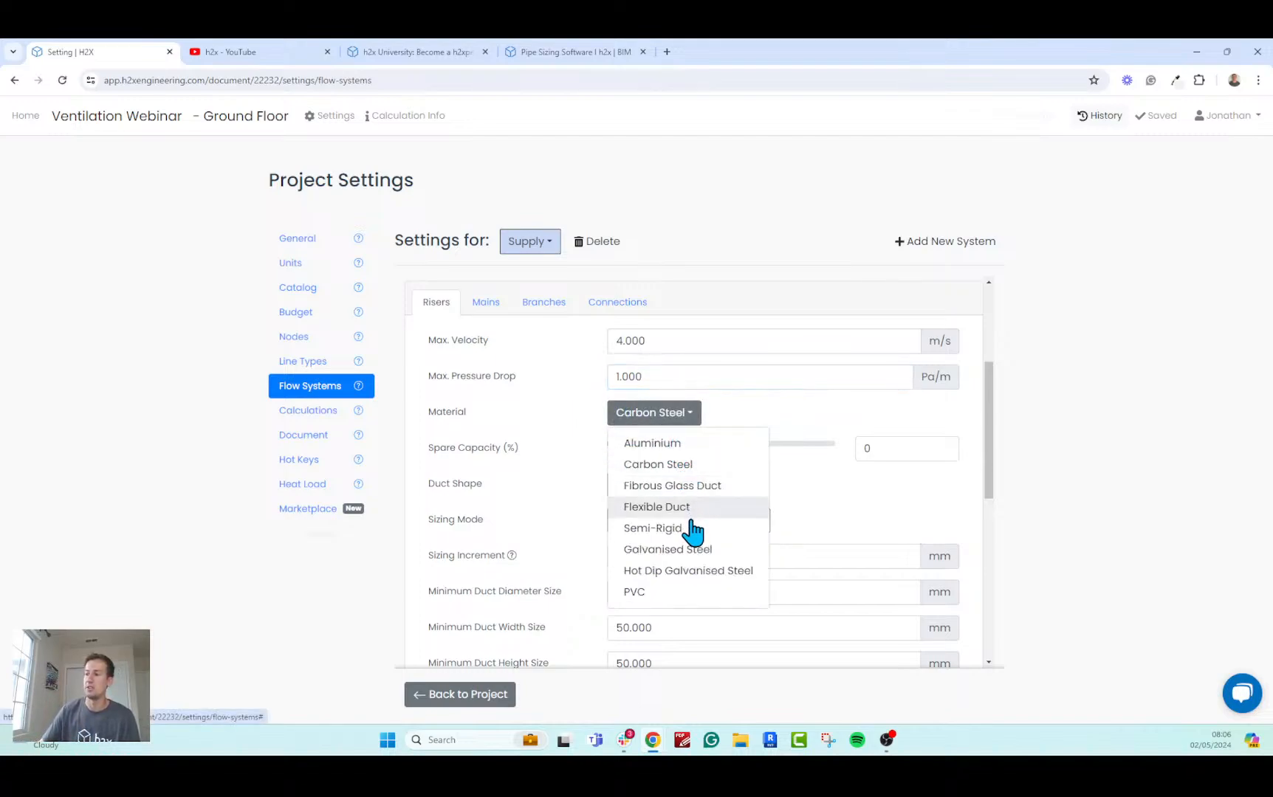
pyautogui.click(761, 410)
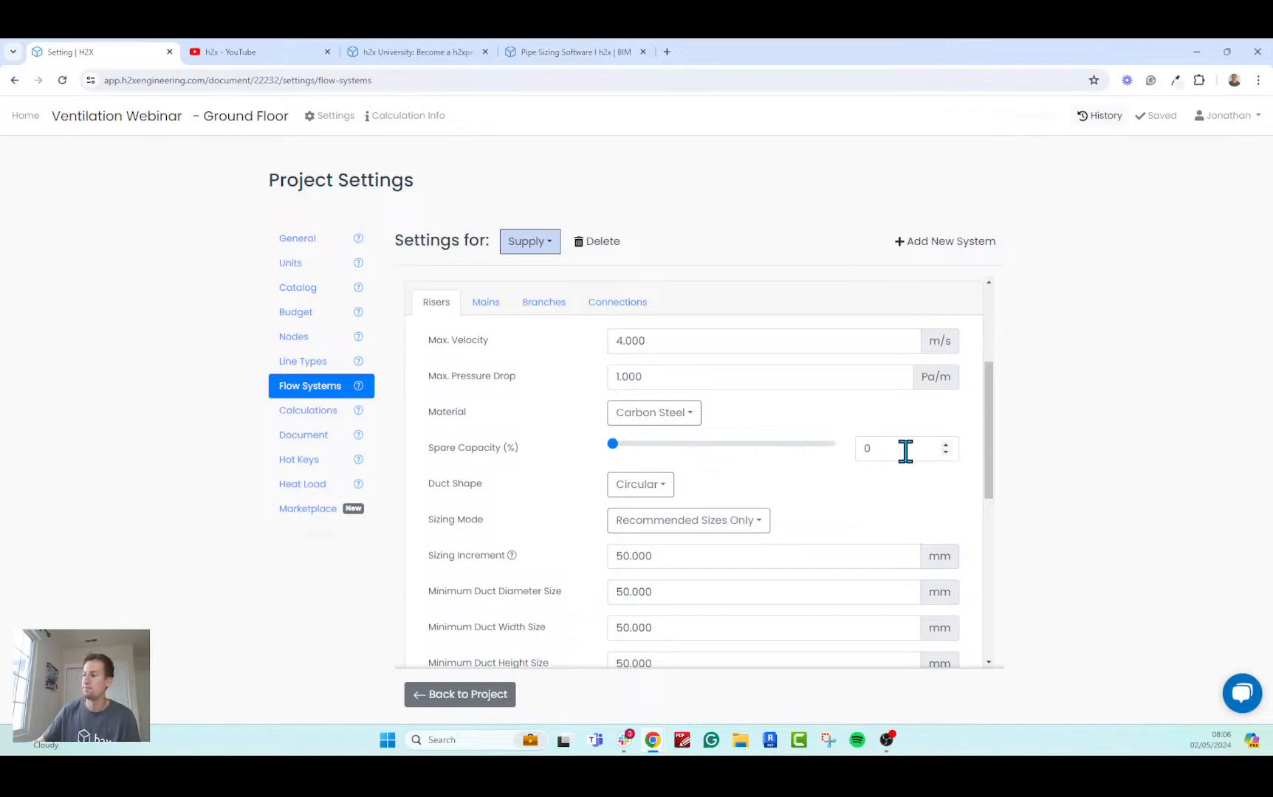
# Examine the duct shape options, sizing modes and sizing increment for the Supply risers, leaving them as they are.
pyautogui.scroll(-2, 509, 388)
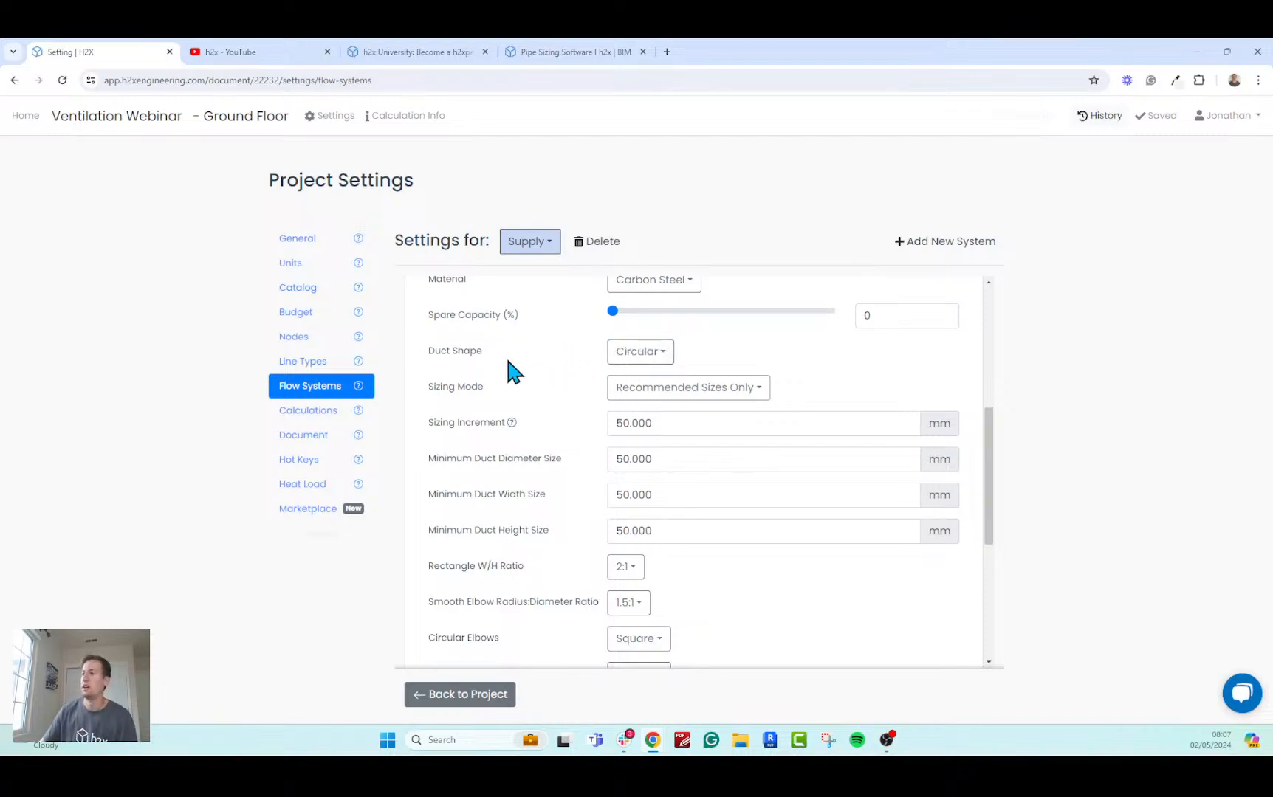
pyautogui.click(640, 352)
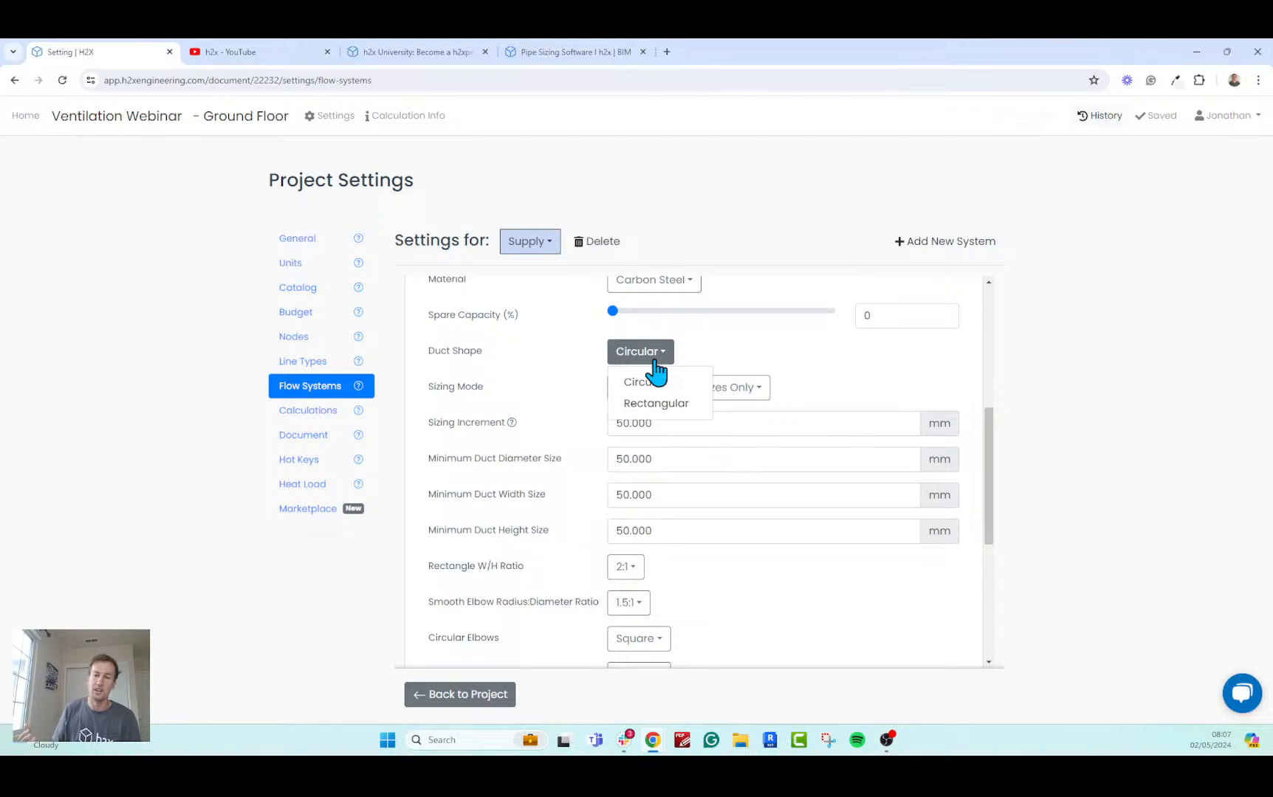
pyautogui.click(593, 376)
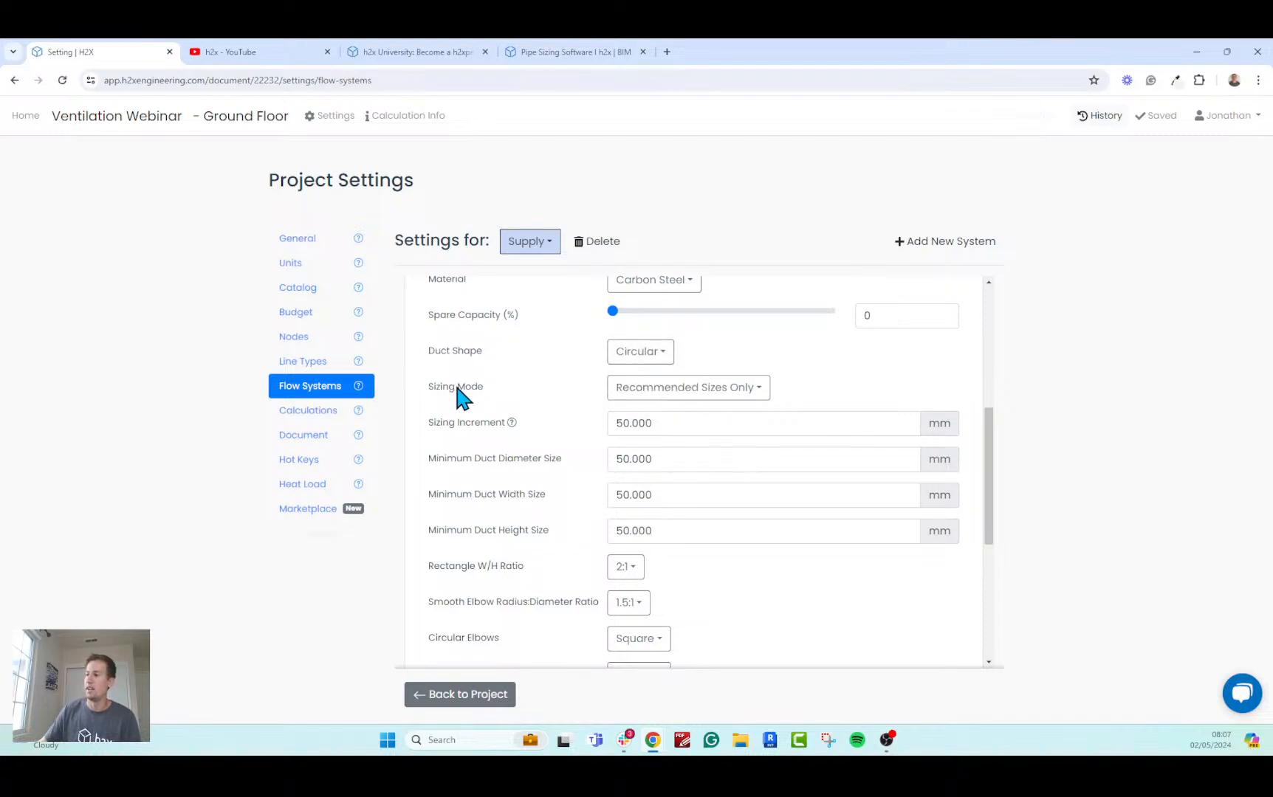
pyautogui.click(694, 395)
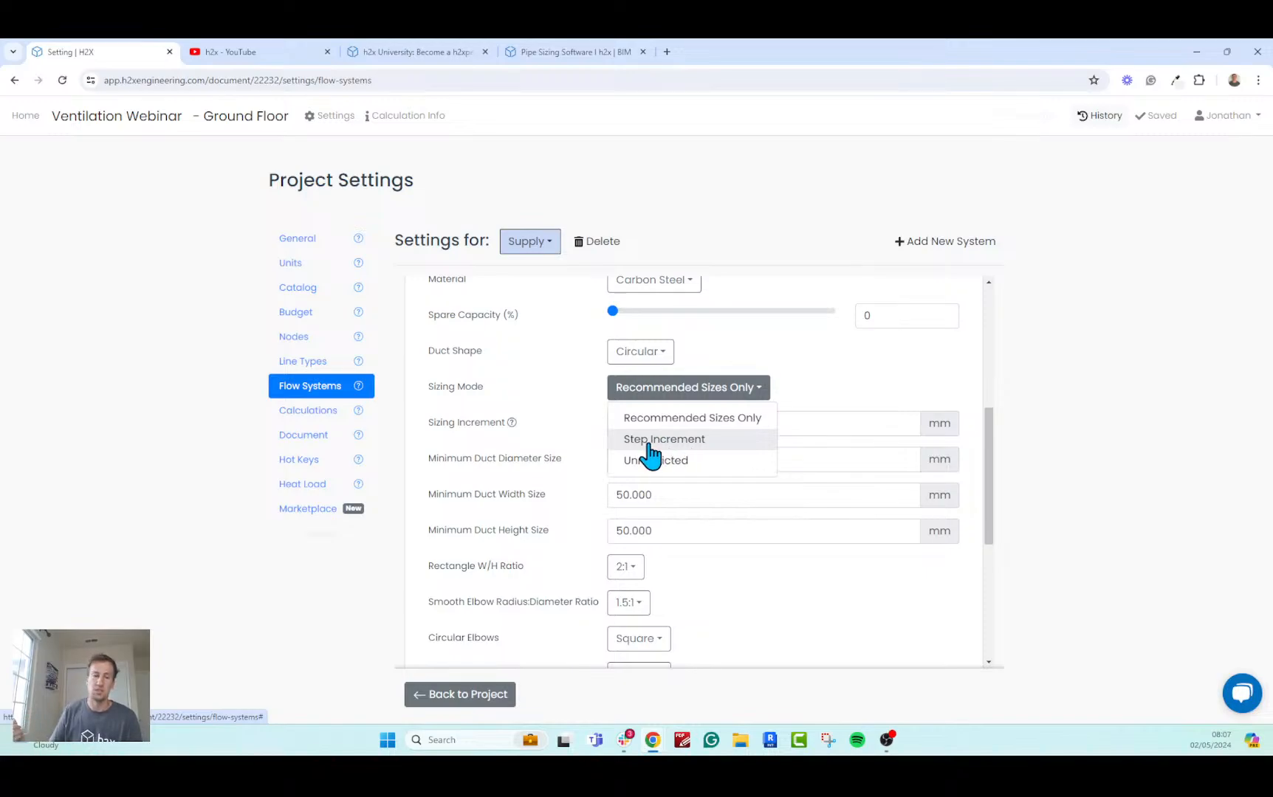
pyautogui.click(812, 392)
pyautogui.click(693, 426)
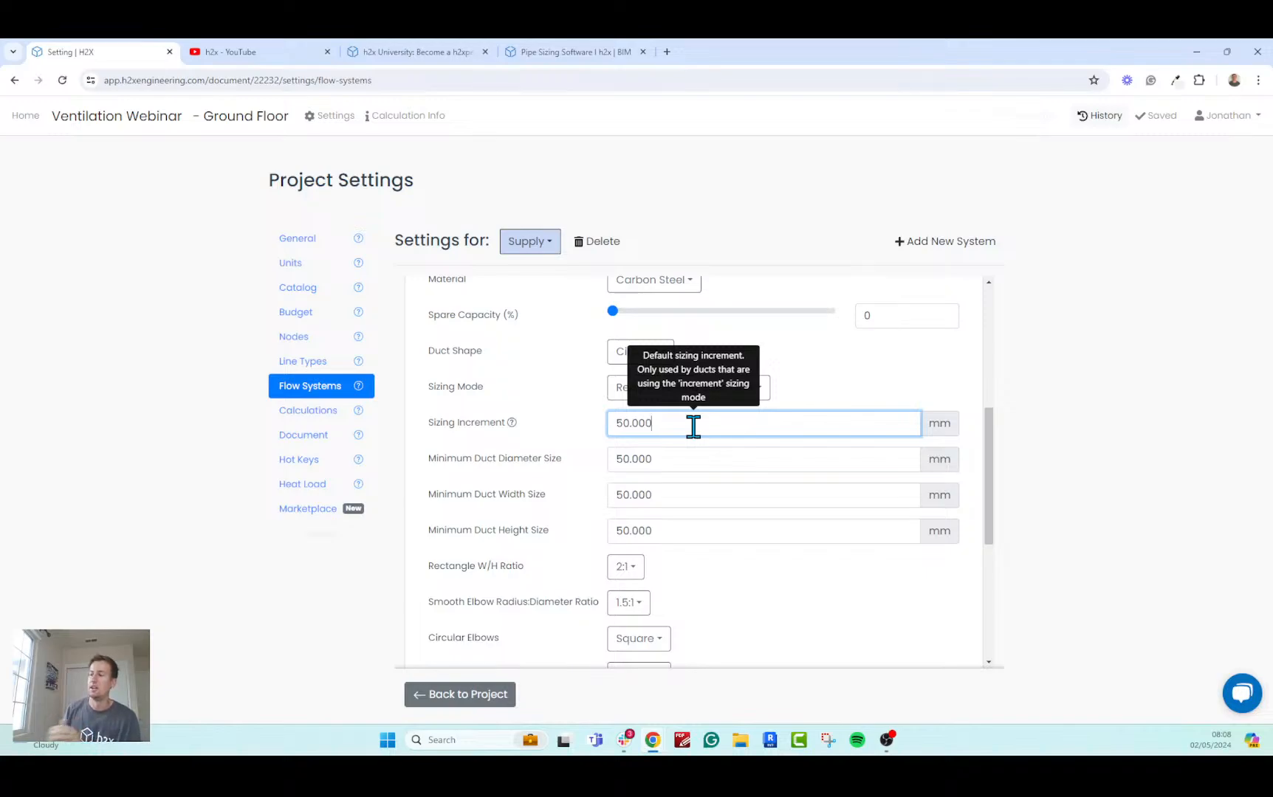
# Review the risers' minimum duct diameter, width and height, and the available rectangle width-to-height ratios.
pyautogui.click(685, 470)
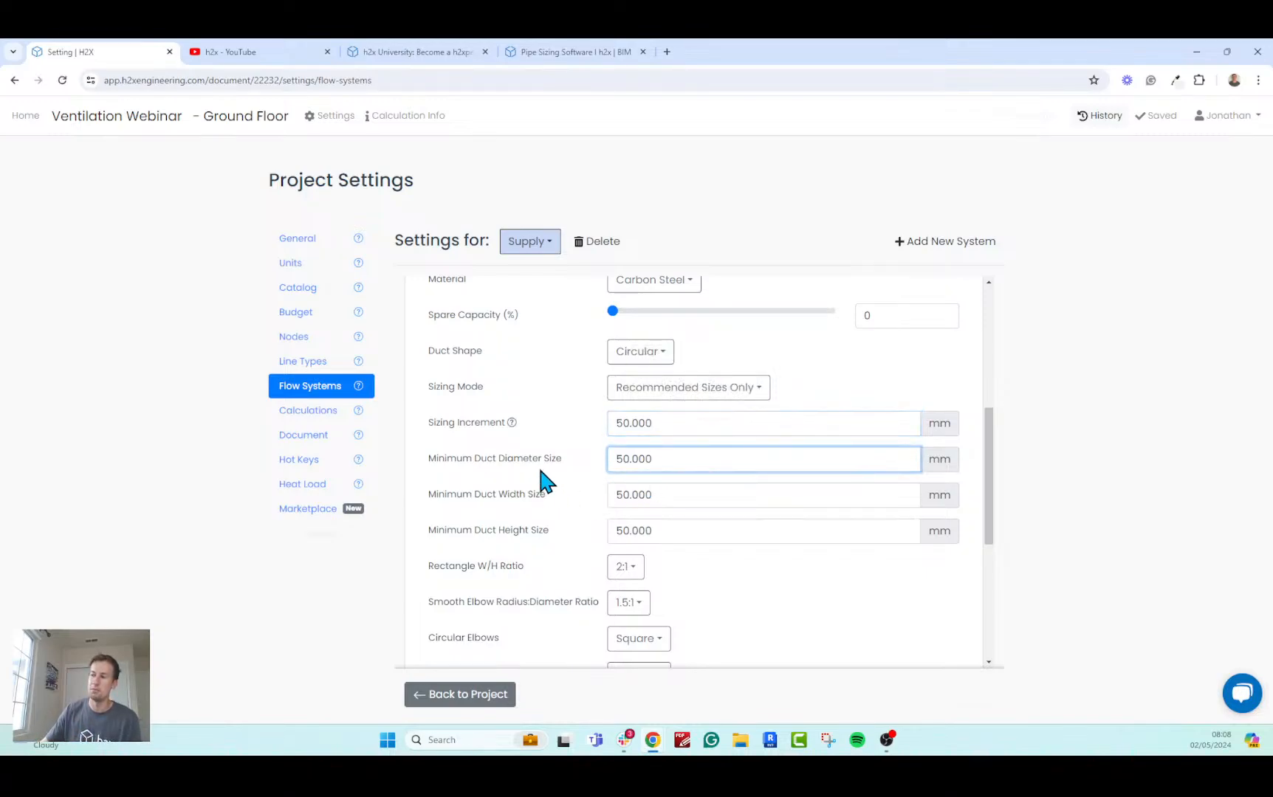
pyautogui.click(676, 493)
pyautogui.click(699, 533)
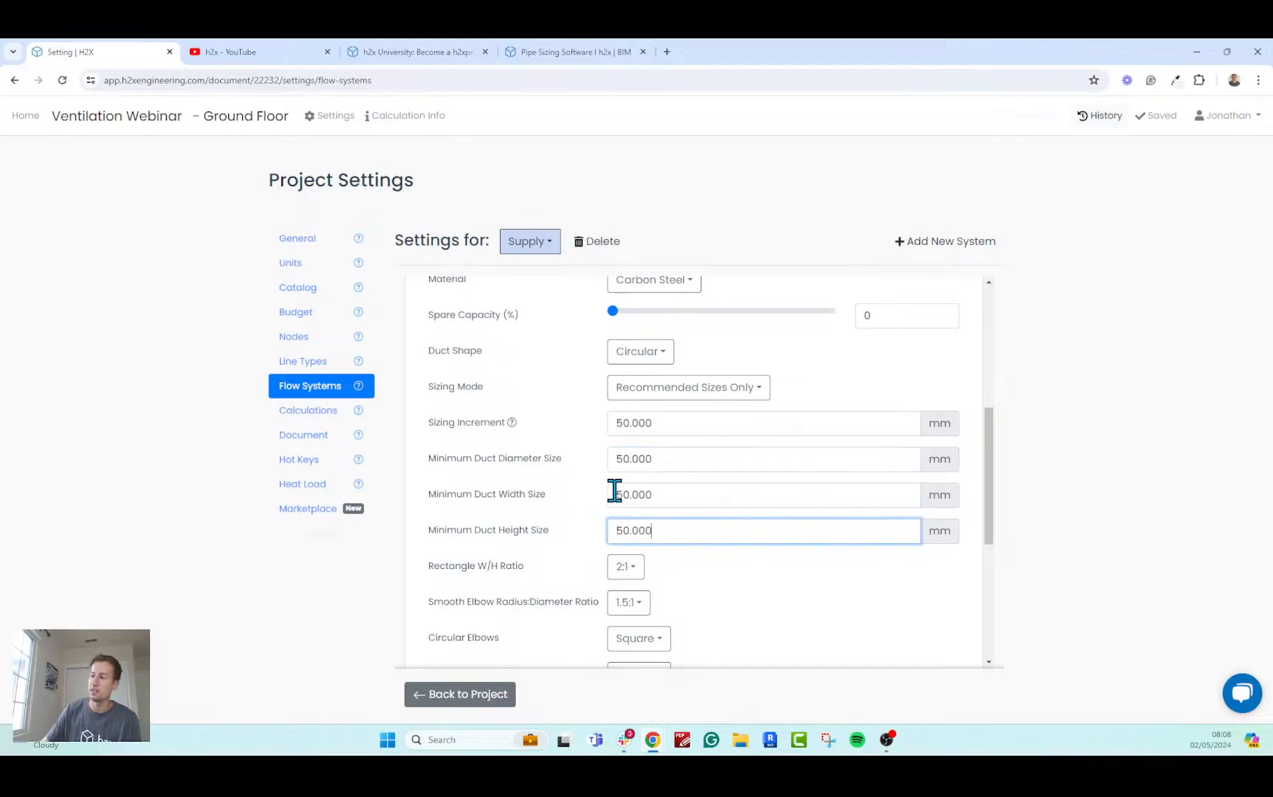
pyautogui.click(616, 494)
pyautogui.click(670, 530)
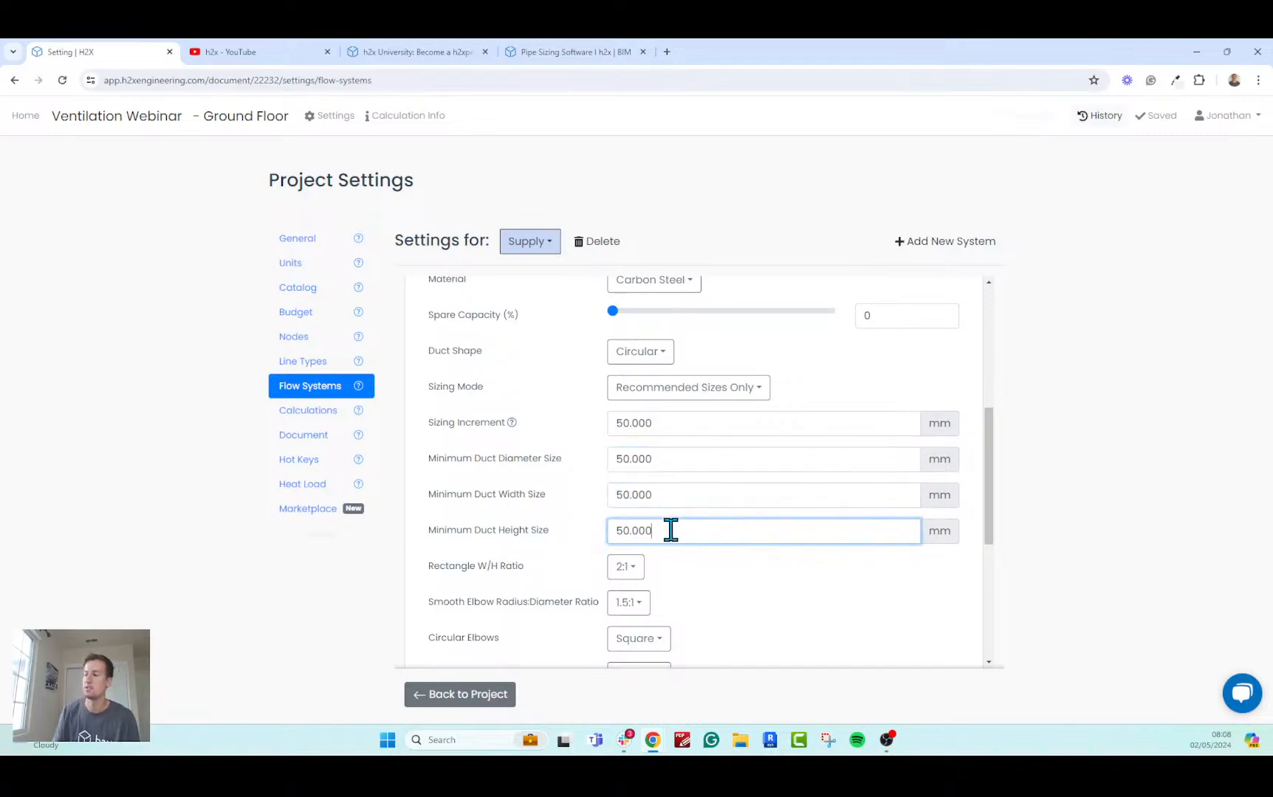
pyautogui.click(635, 573)
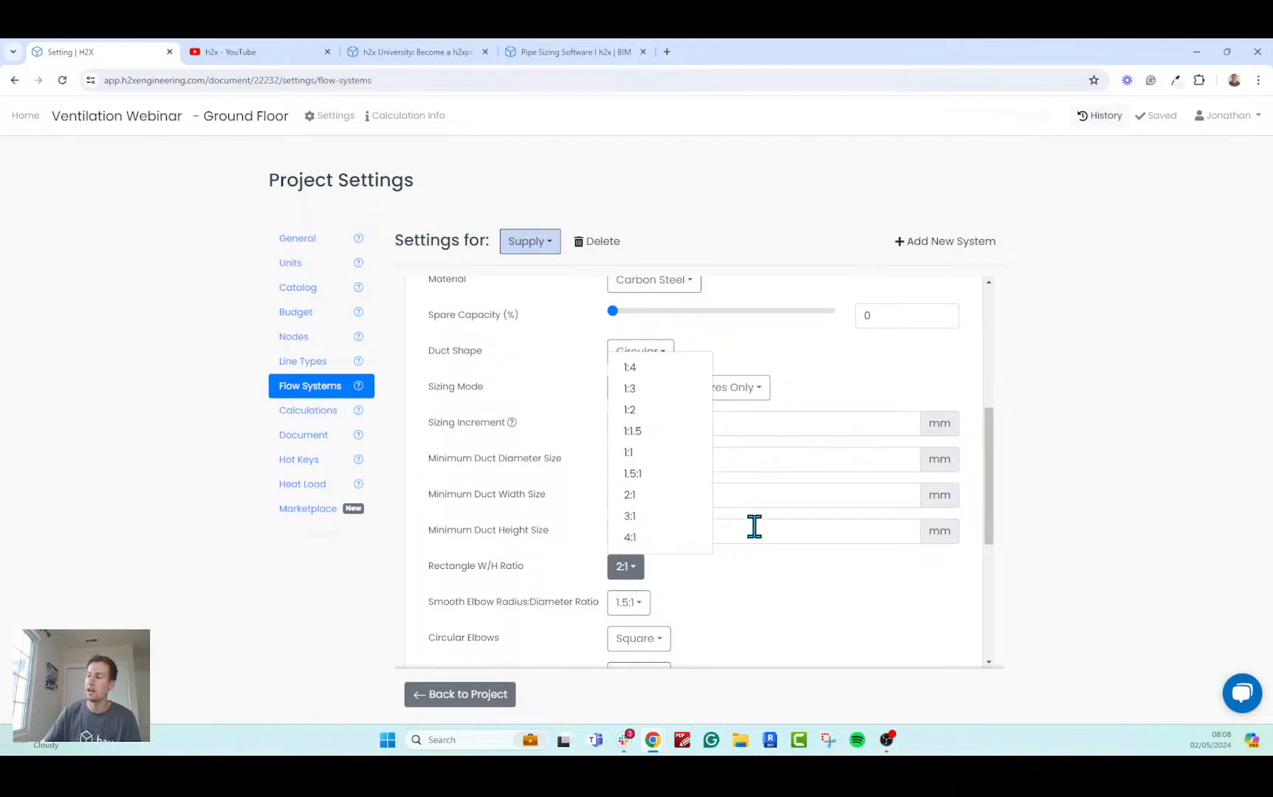
pyautogui.click(750, 581)
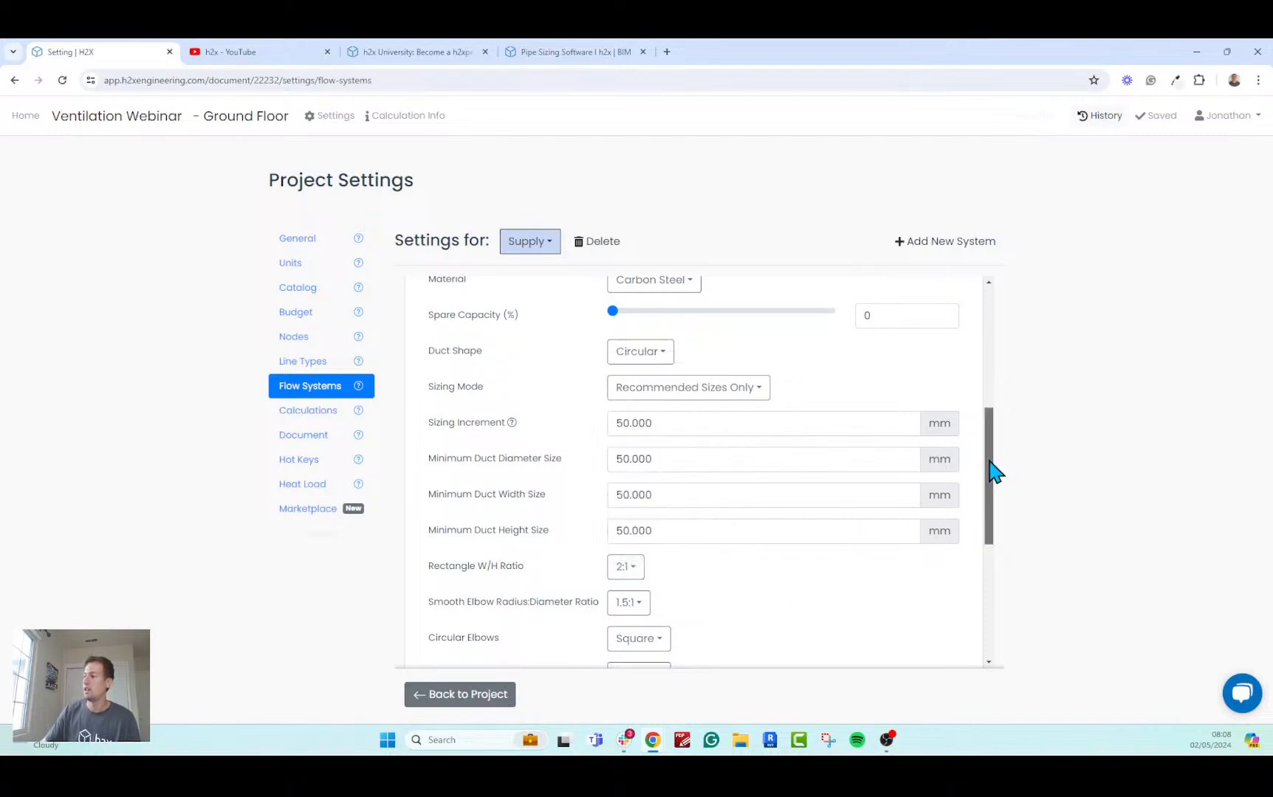
# Examine the risers' smooth elbow radius ratio and the available circular elbow types, keeping the current choices.
pyautogui.moveTo(992, 475); pyautogui.dragTo(984, 495)
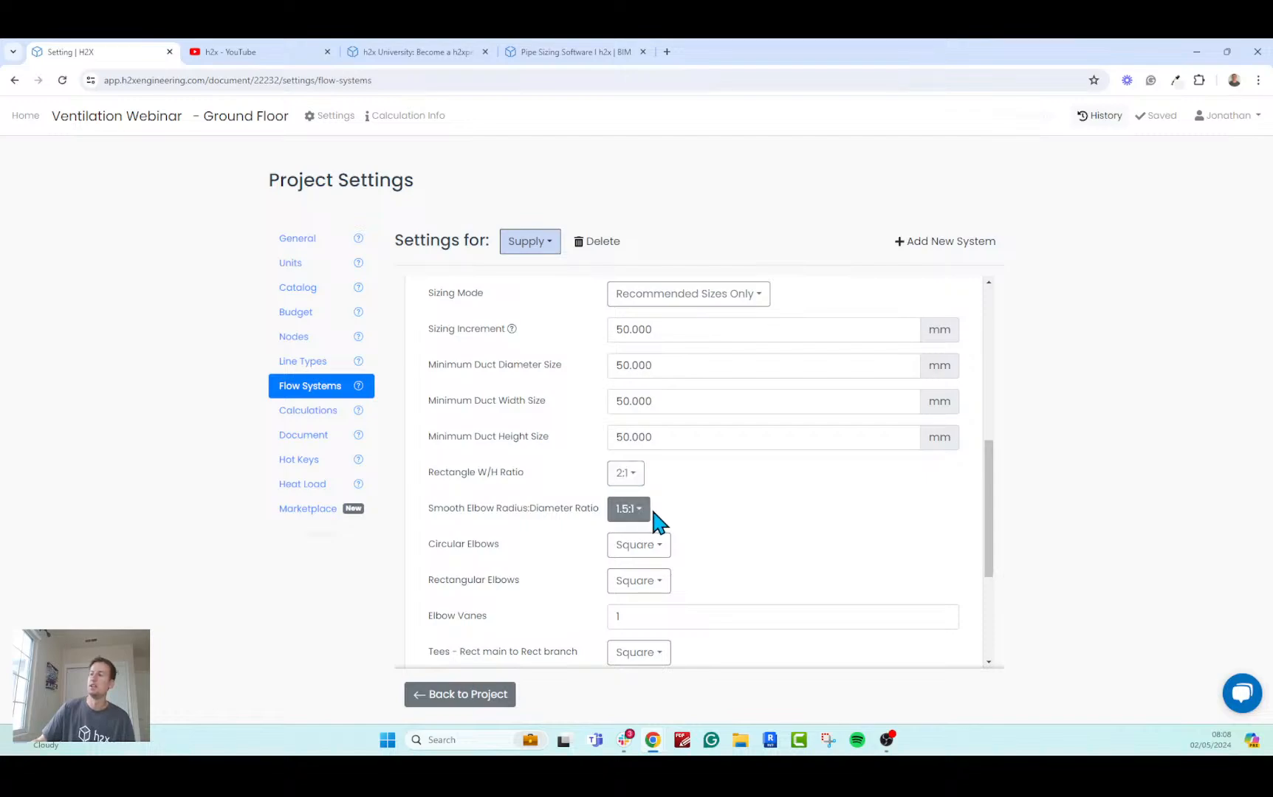
pyautogui.scroll(-1, 652, 502)
pyautogui.click(637, 489)
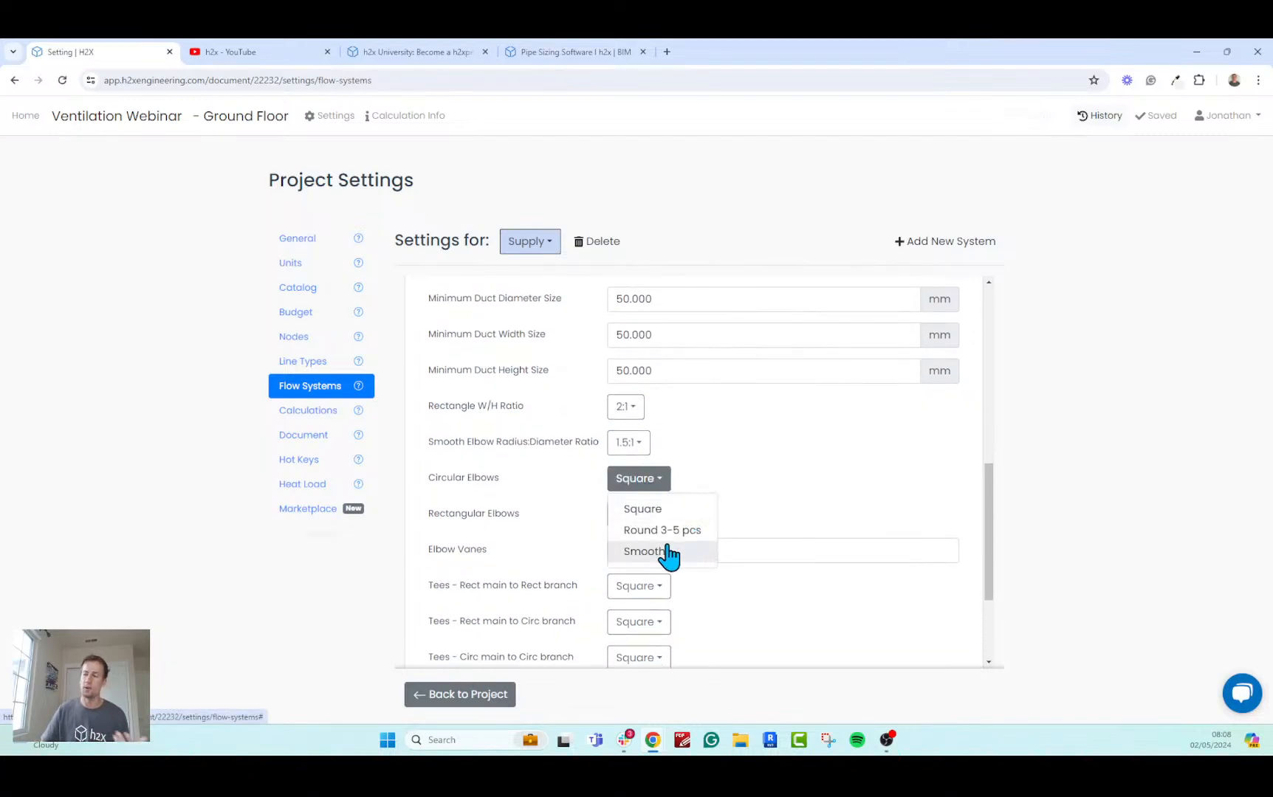
pyautogui.click(790, 499)
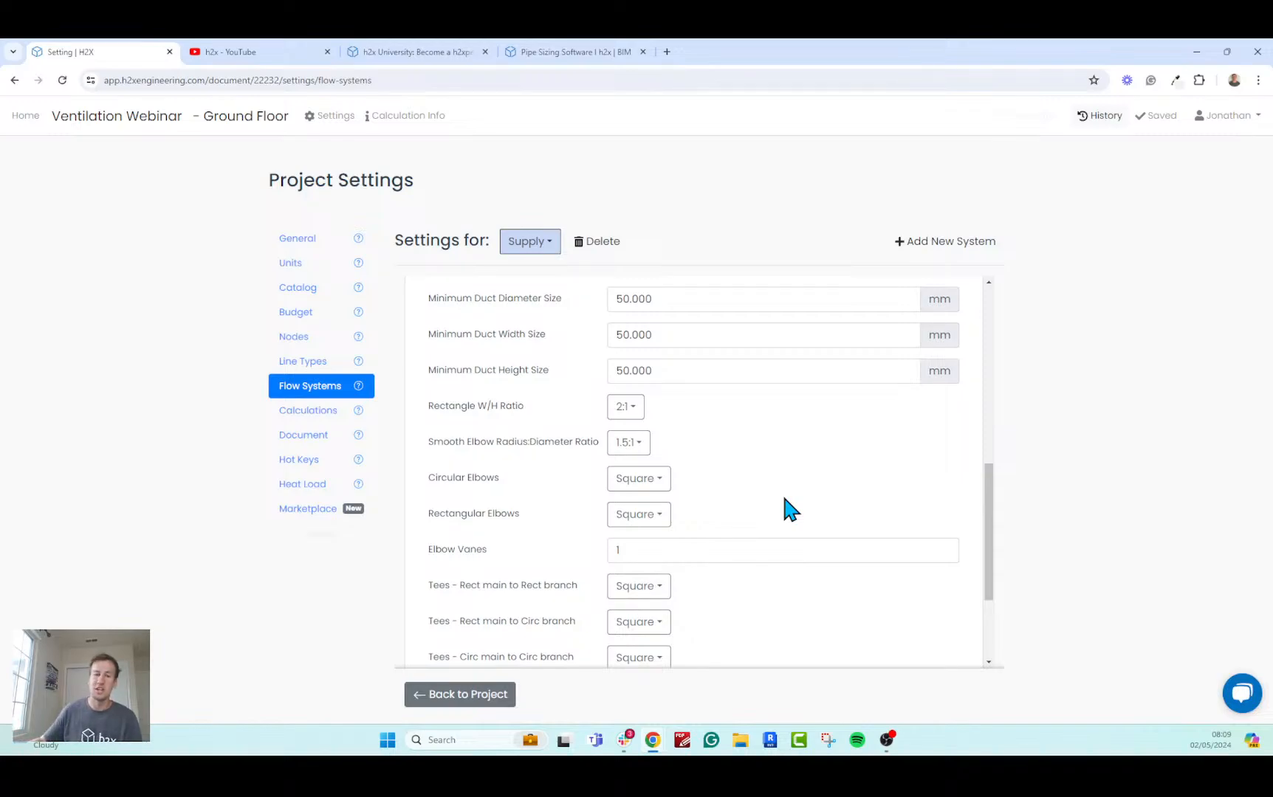
# Return to the ground floor plan and trace an L-shaped Kitchen room around the kitchen and dining area, about 8.54 m along its longest wall.
pyautogui.click(205, 118)
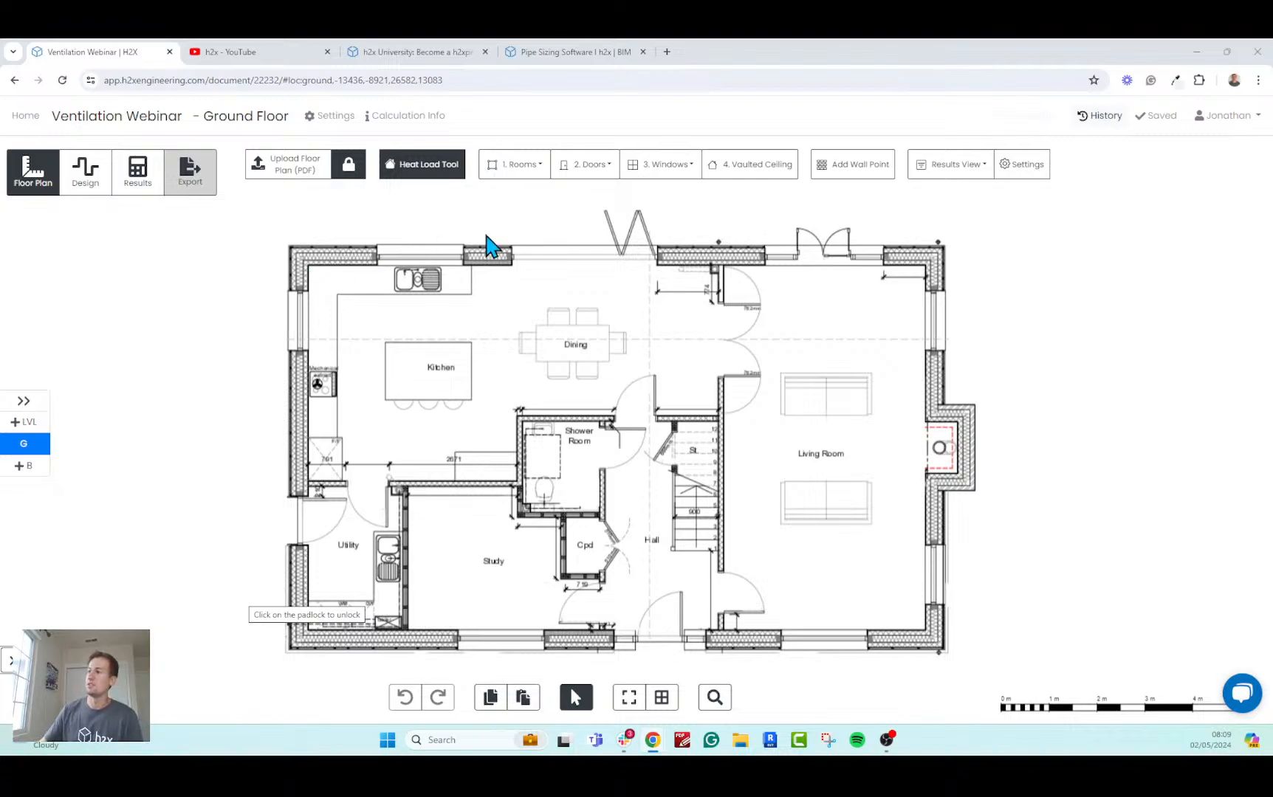
pyautogui.click(534, 176)
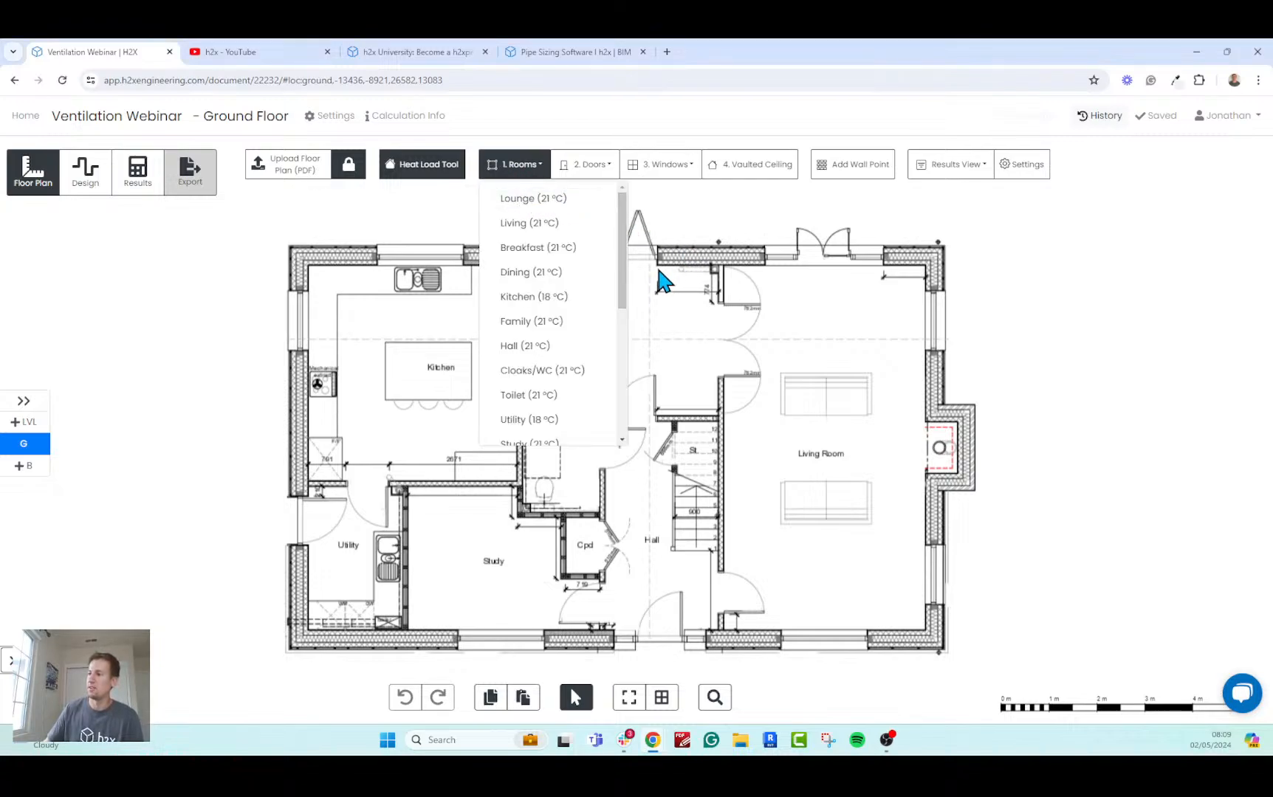
pyautogui.click(551, 299)
pyautogui.click(552, 299)
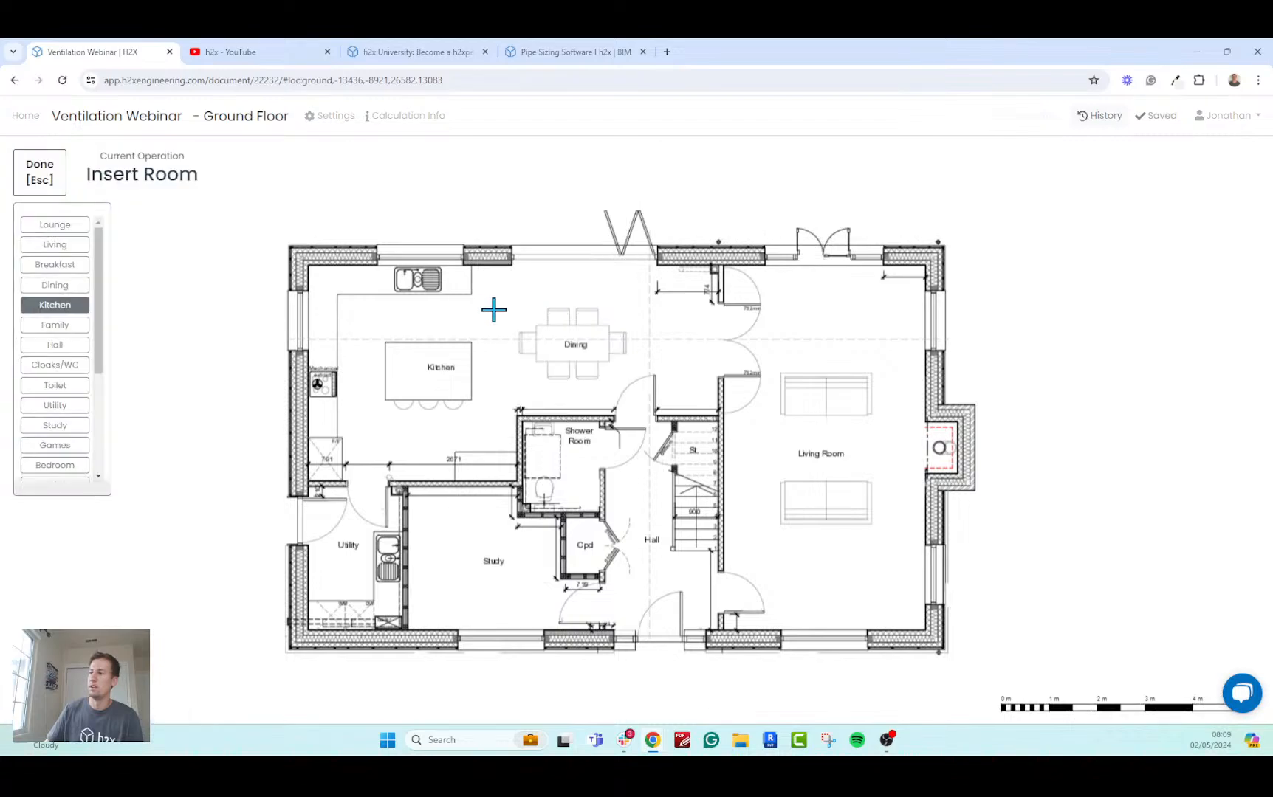
pyautogui.click(309, 263)
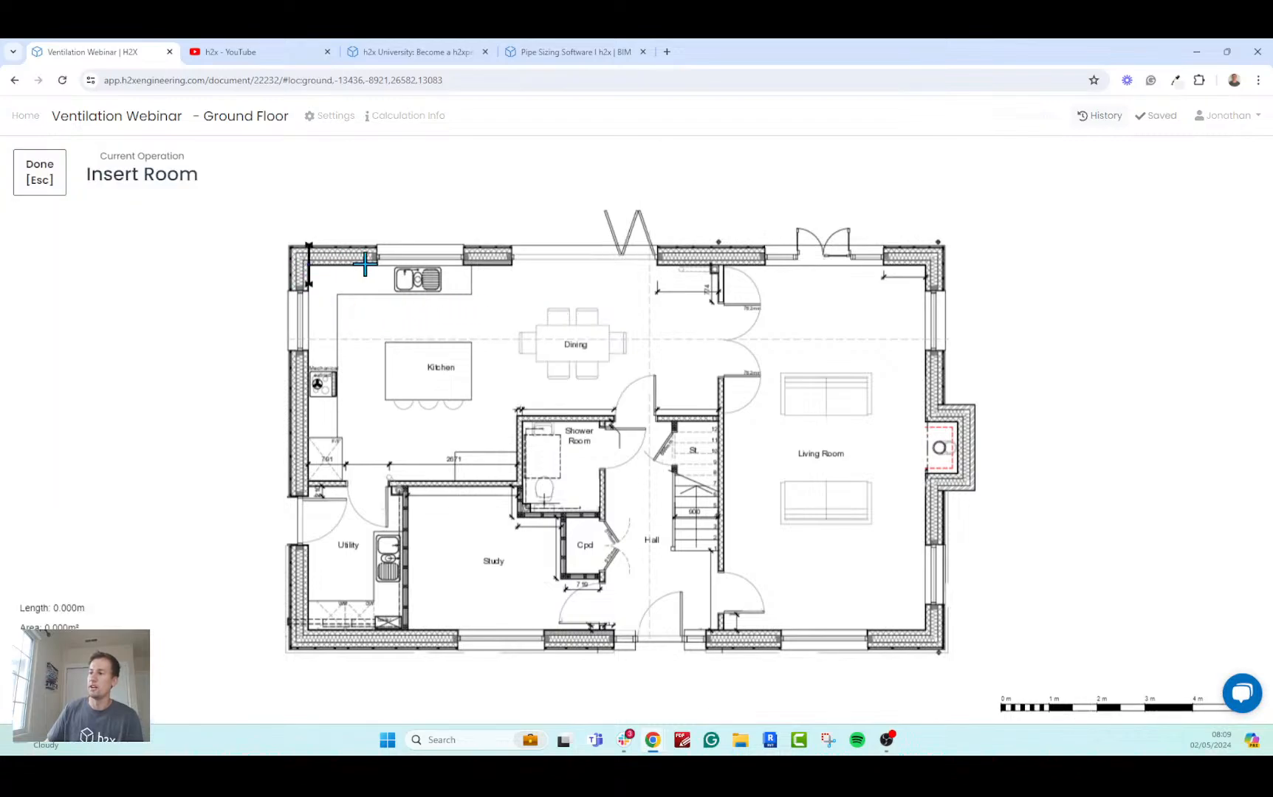
pyautogui.click(717, 264)
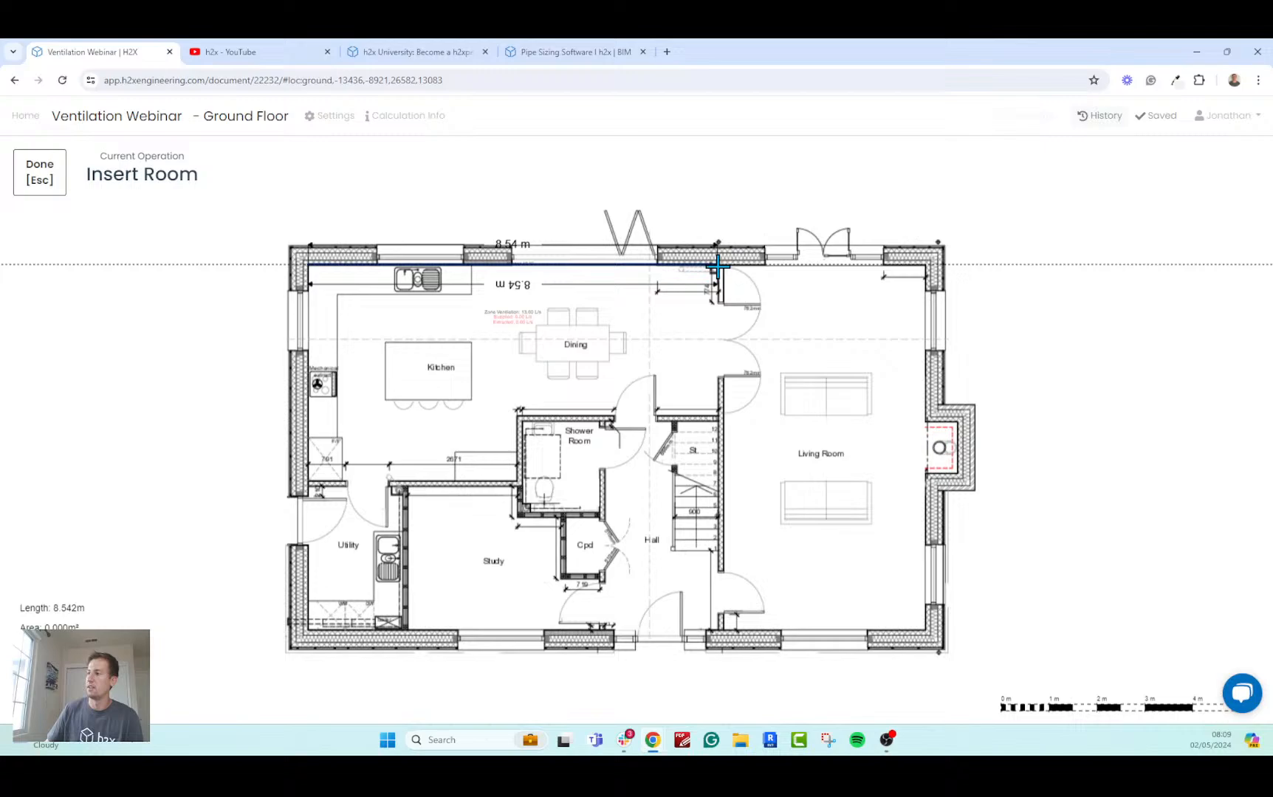
pyautogui.click(717, 413)
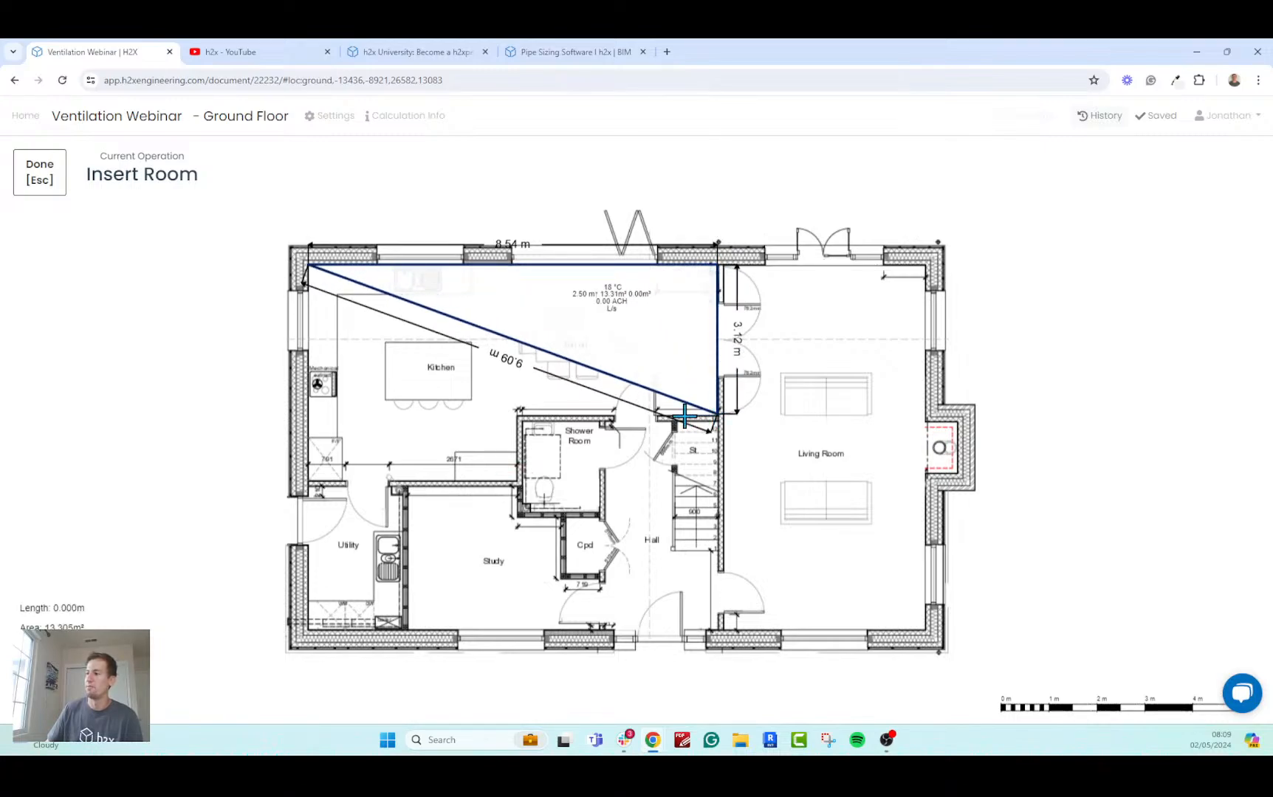
pyautogui.click(515, 414)
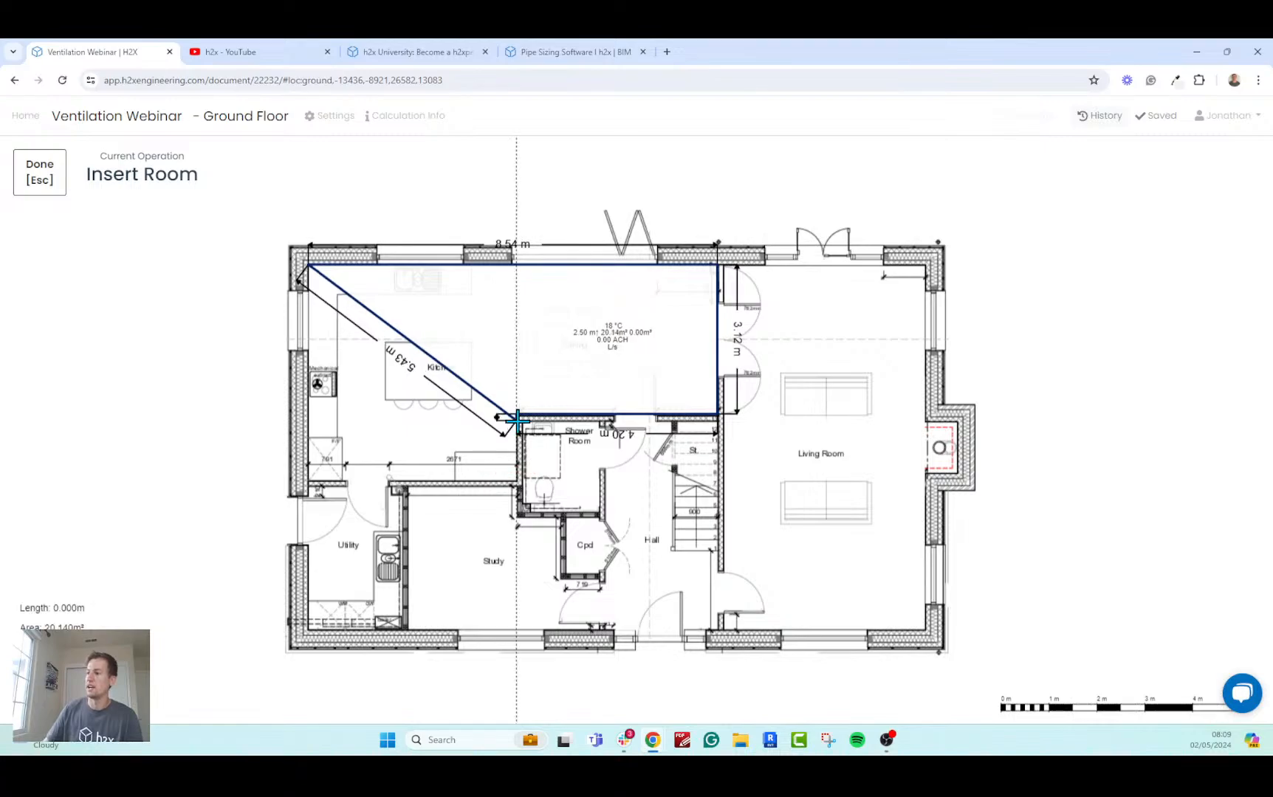
pyautogui.click(509, 481)
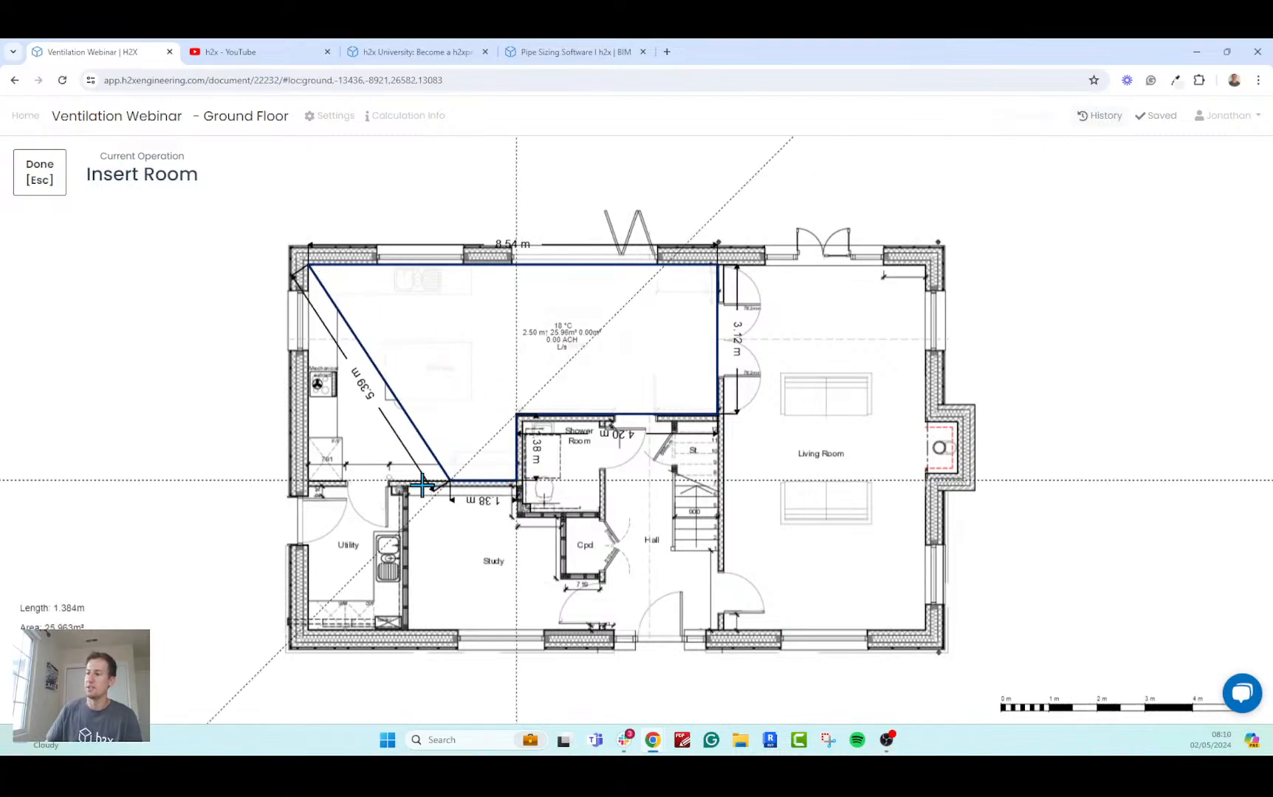
pyautogui.click(307, 485)
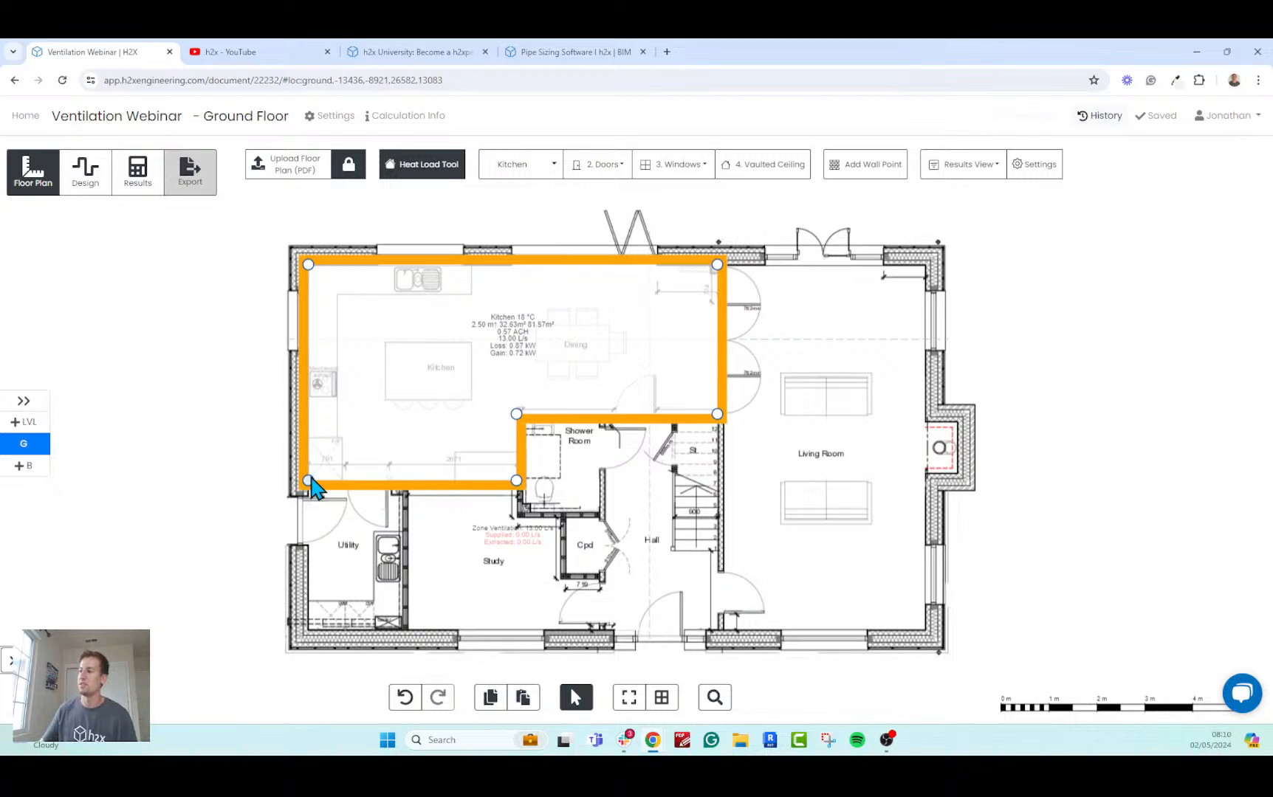
# Hide Heat Gain, Heat Loss and Heat Gain/Loss by Area from the room results shown on the plan.
pyautogui.scroll(3, 481, 333)
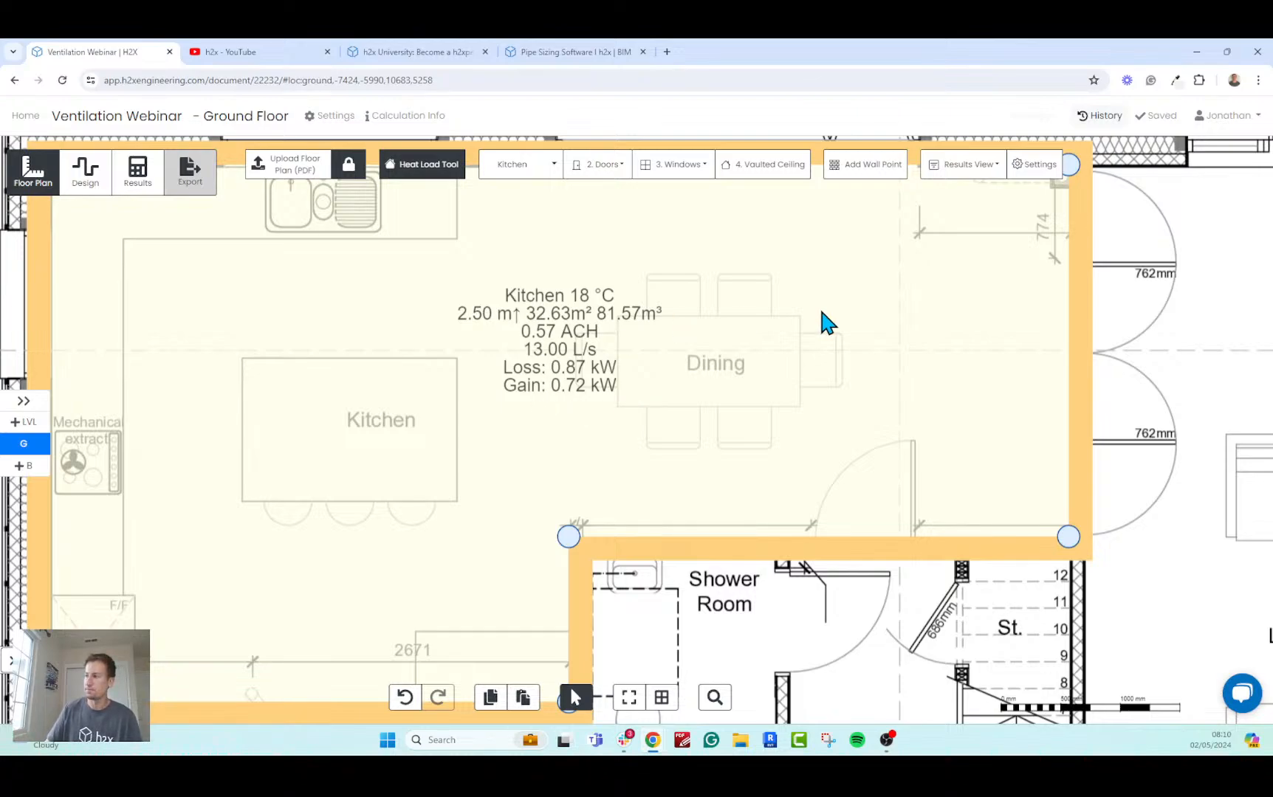
pyautogui.click(966, 165)
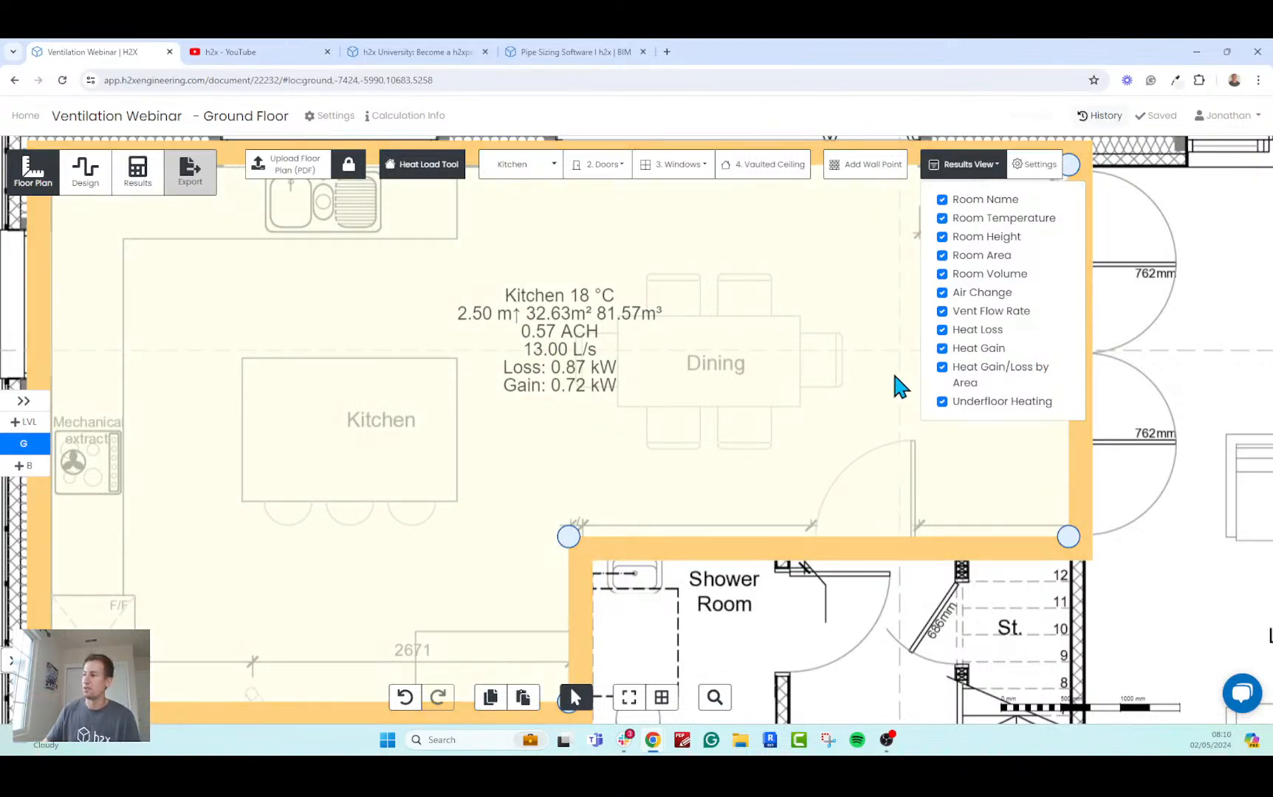
pyautogui.click(980, 348)
pyautogui.click(979, 332)
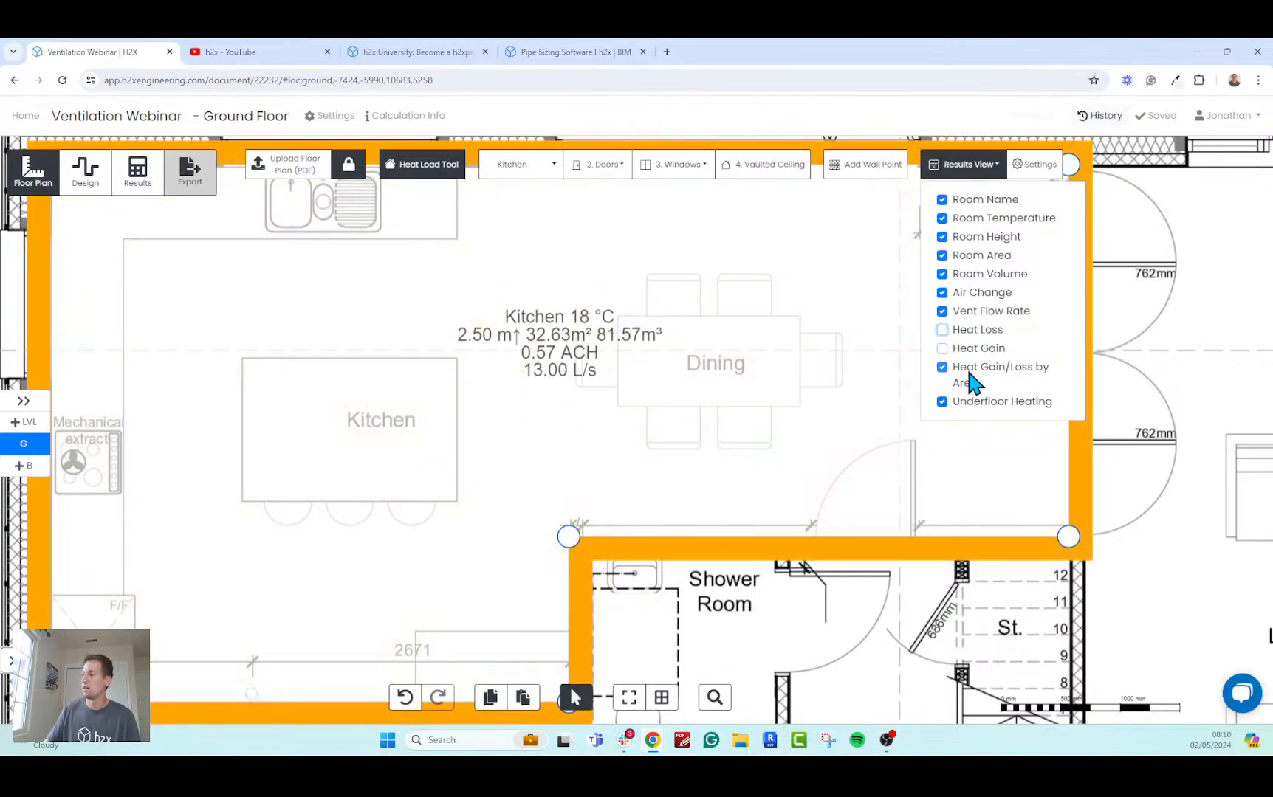
pyautogui.click(969, 367)
pyautogui.click(987, 167)
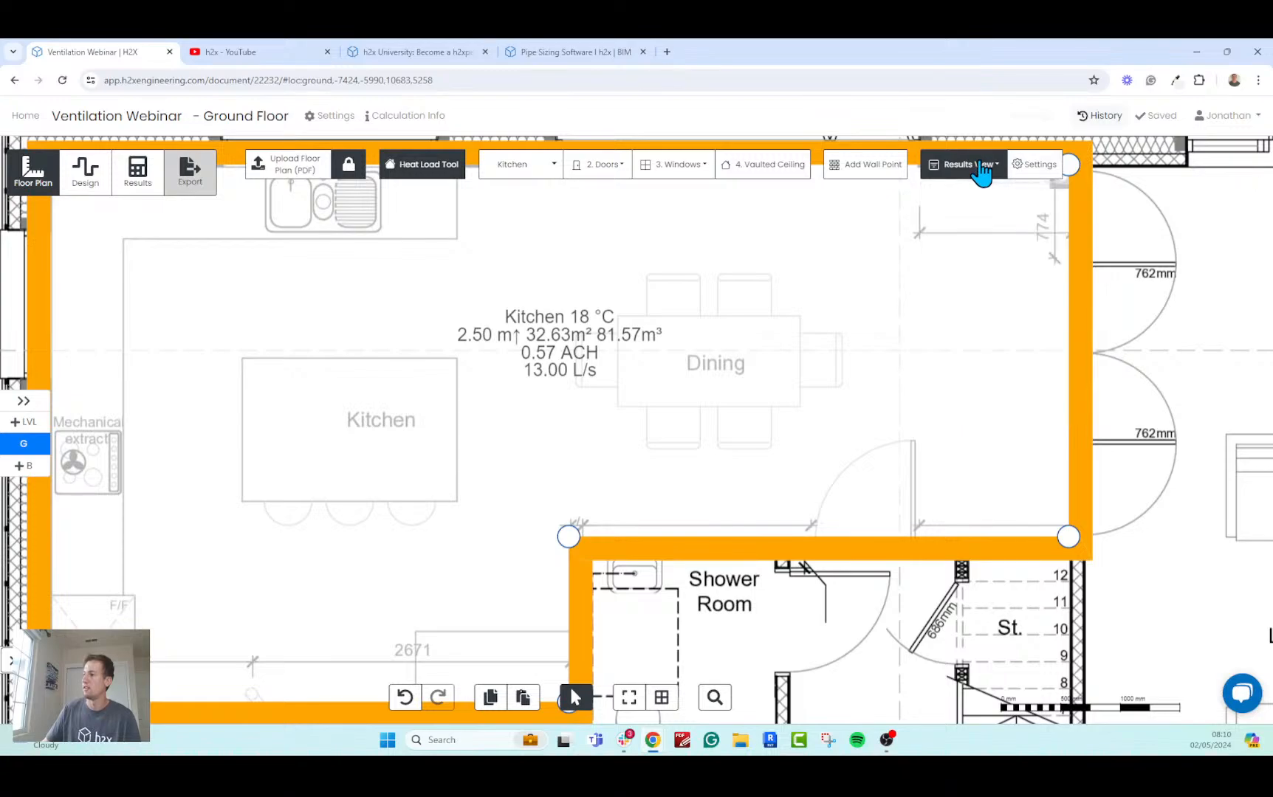
# Trace a Living room around the living room area, including the fireplace recess, about 4.32 m along the double-door wall.
pyautogui.scroll(-5, 738, 377)
pyautogui.moveTo(768, 522); pyautogui.dragTo(597, 482)
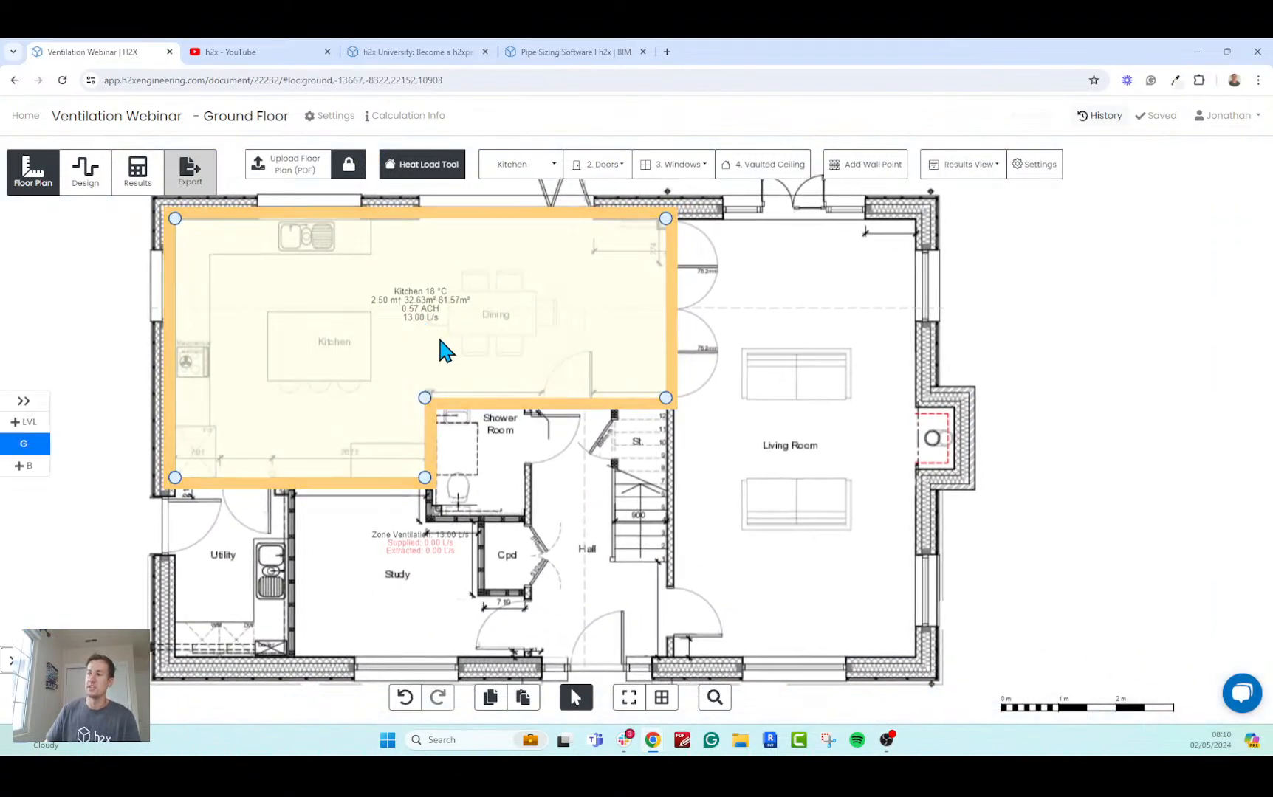
pyautogui.click(555, 166)
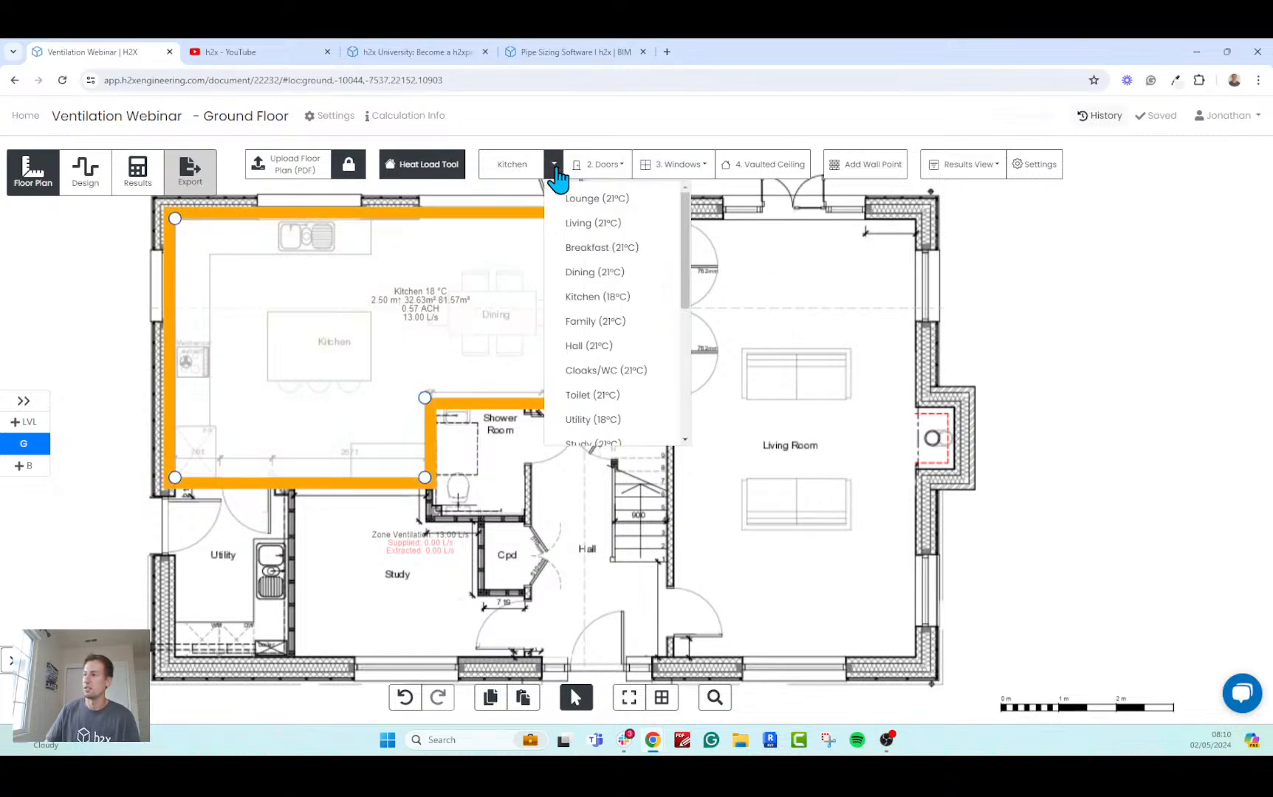
pyautogui.click(575, 225)
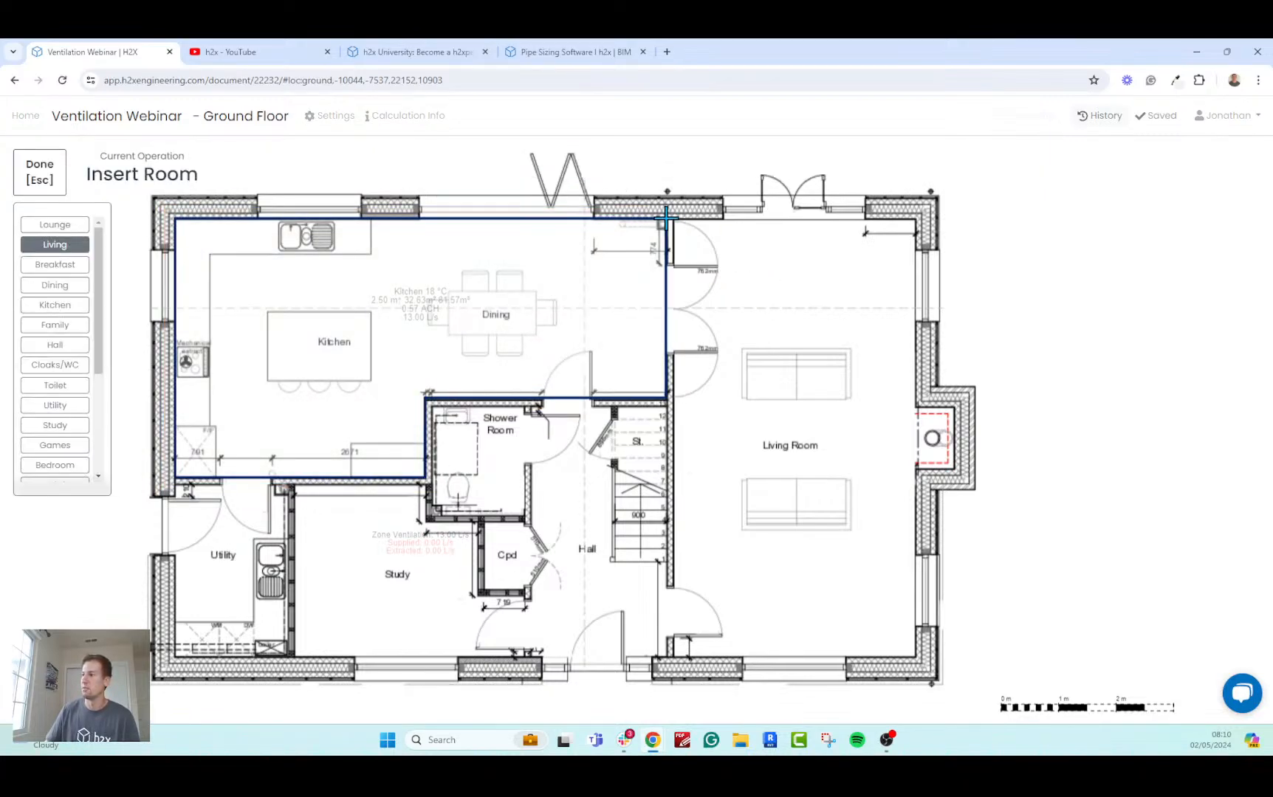
pyautogui.click(666, 219)
pyautogui.click(914, 219)
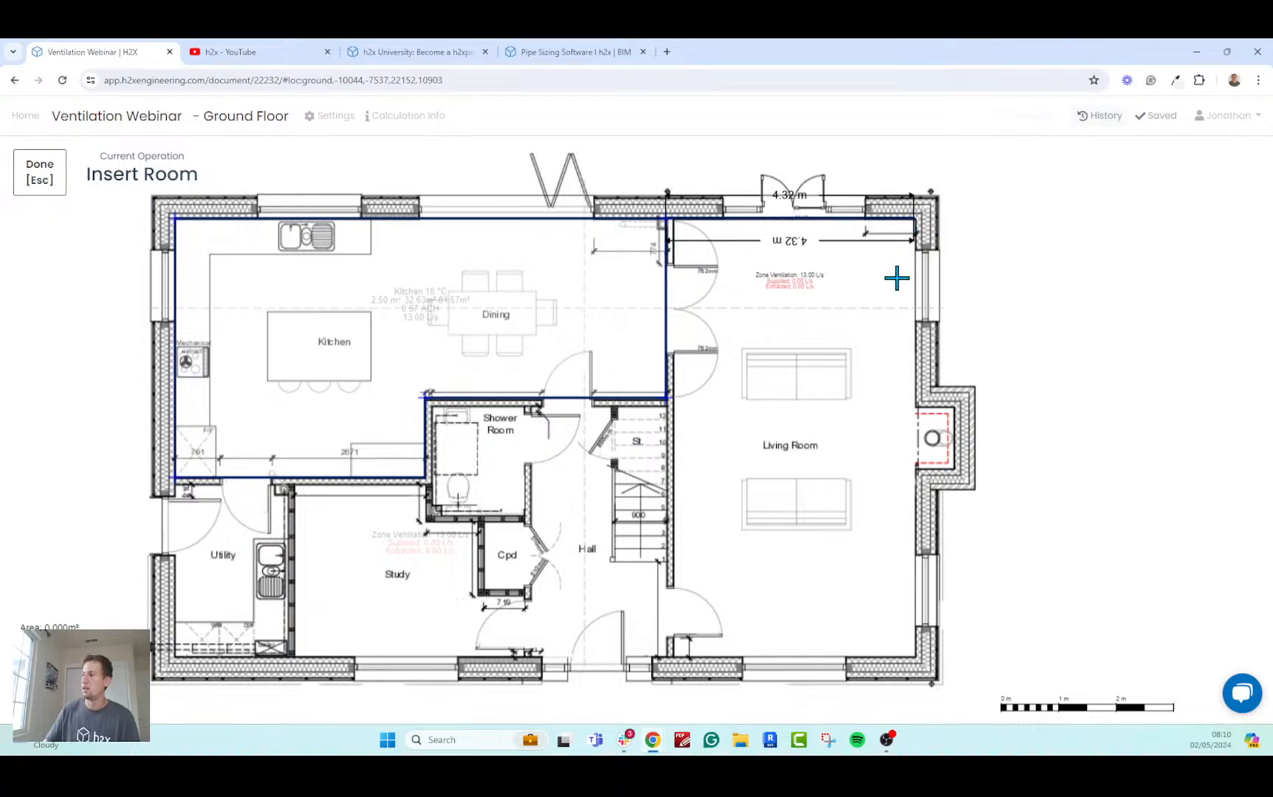
pyautogui.click(914, 408)
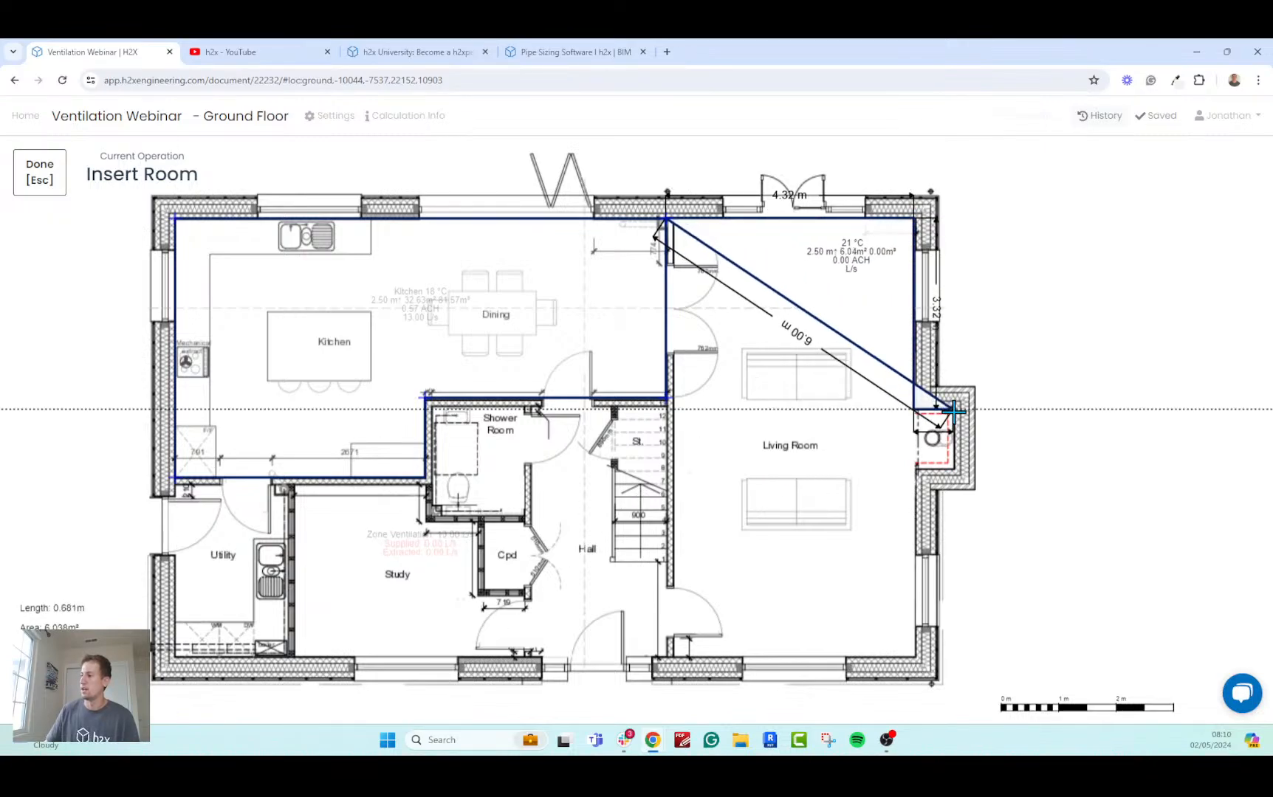
pyautogui.click(955, 408)
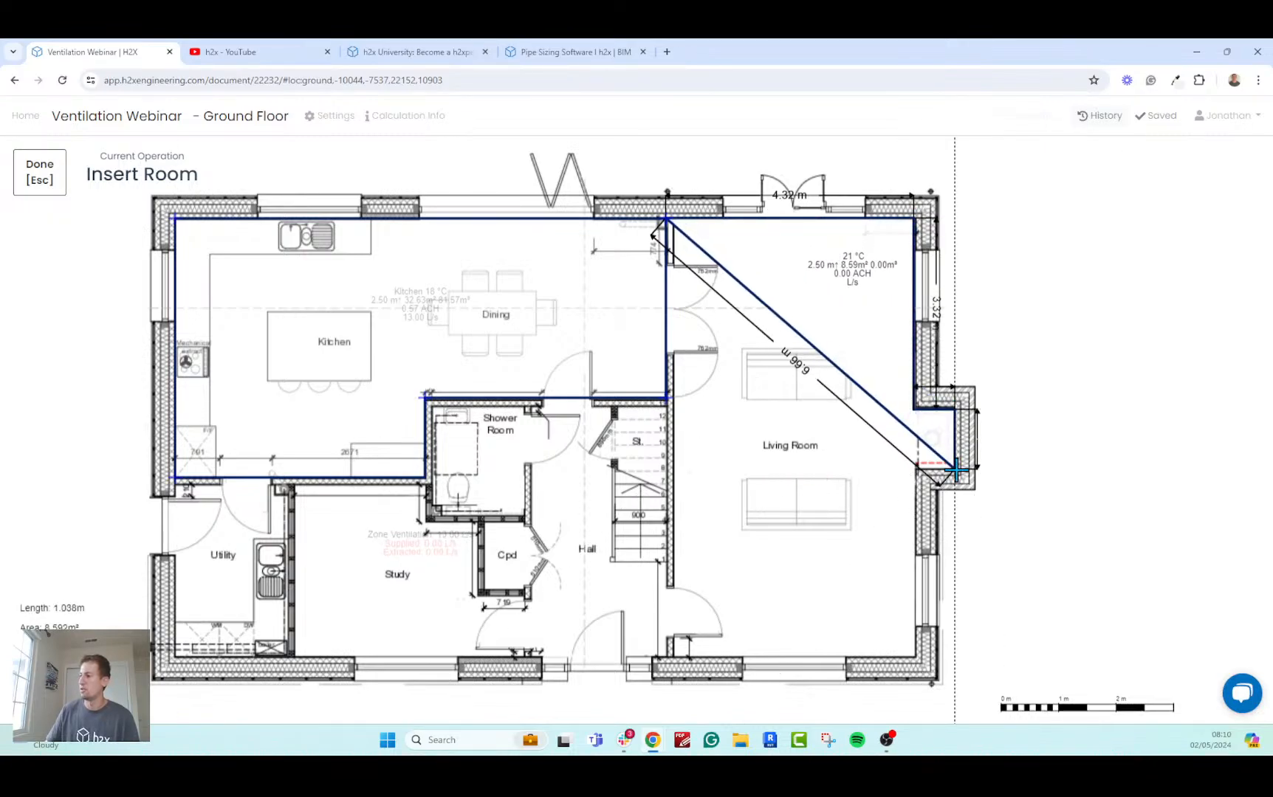
pyautogui.click(955, 470)
pyautogui.click(917, 469)
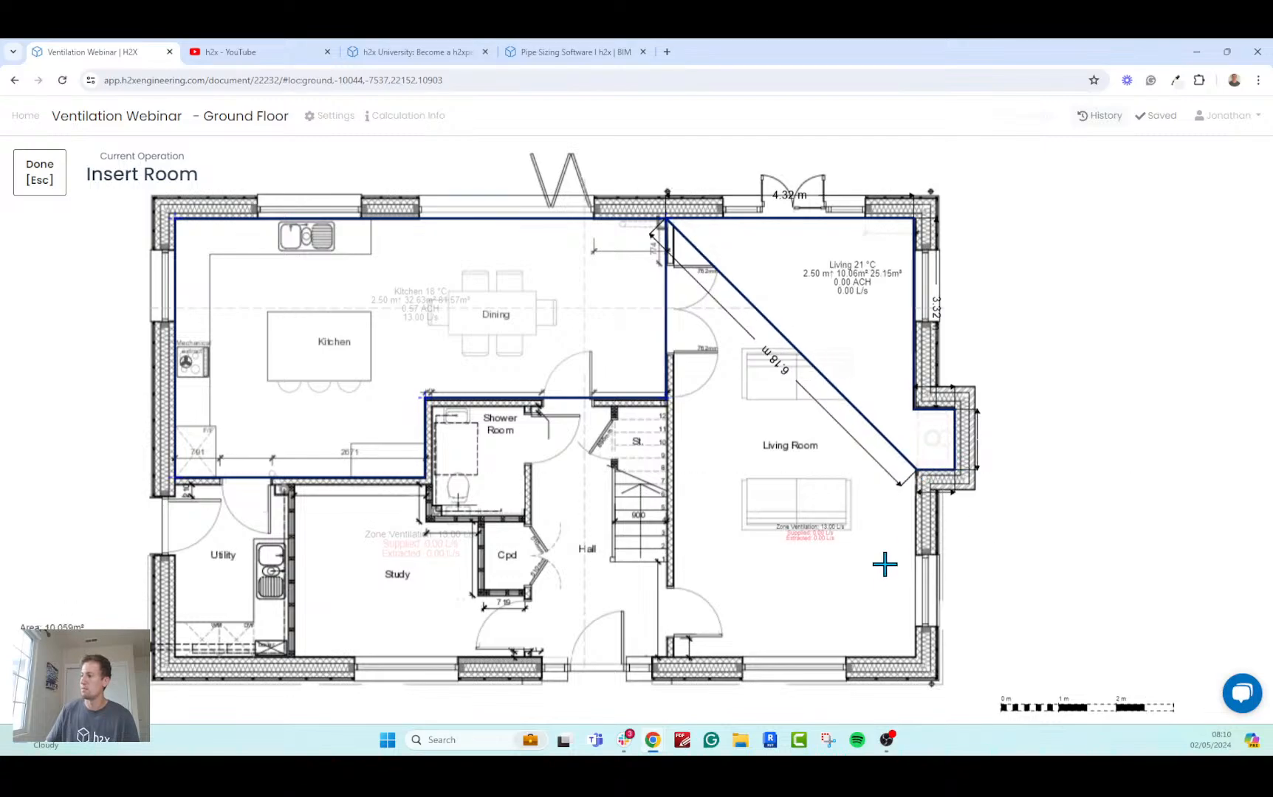
pyautogui.click(917, 657)
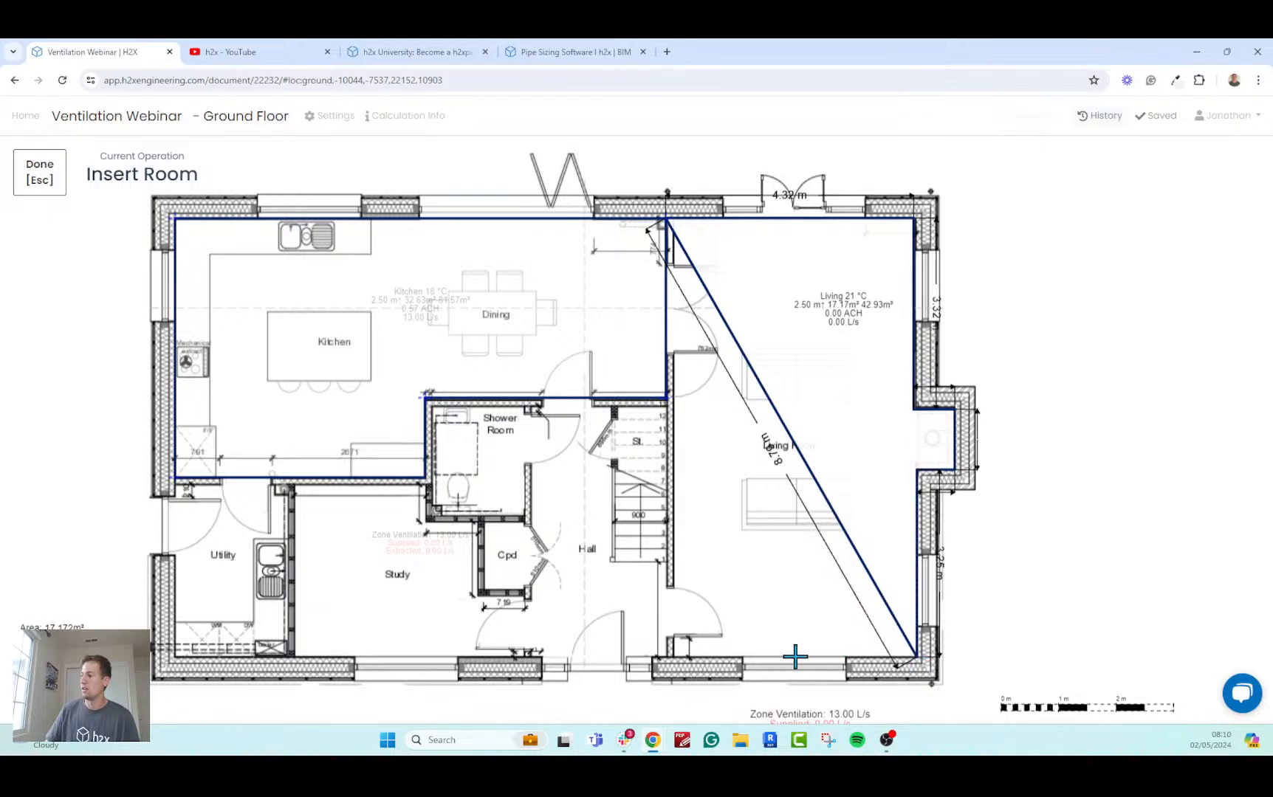
pyautogui.click(666, 657)
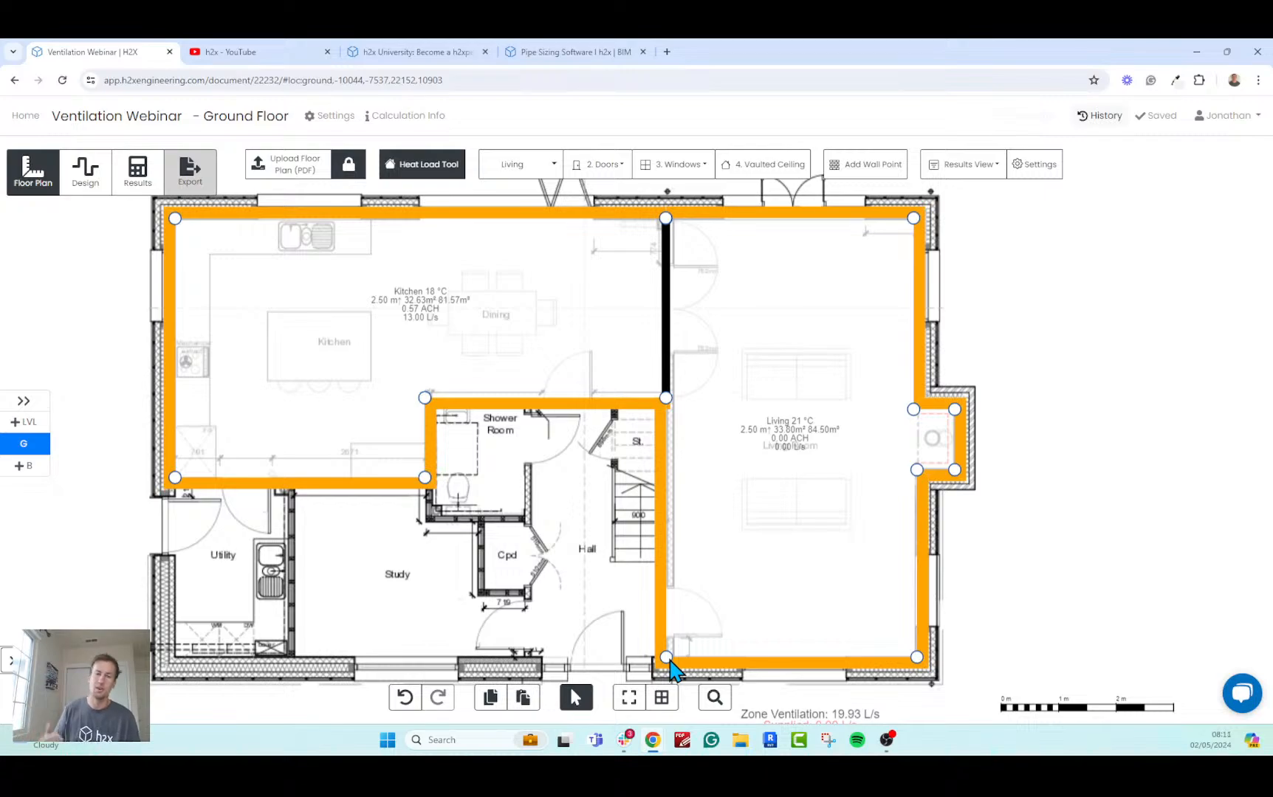
# Trace a Study room covering the utility, study, shower room and hall, about 8.55 m along the front wall and 3.13 m up the side.
pyautogui.scroll(-3, 532, 530)
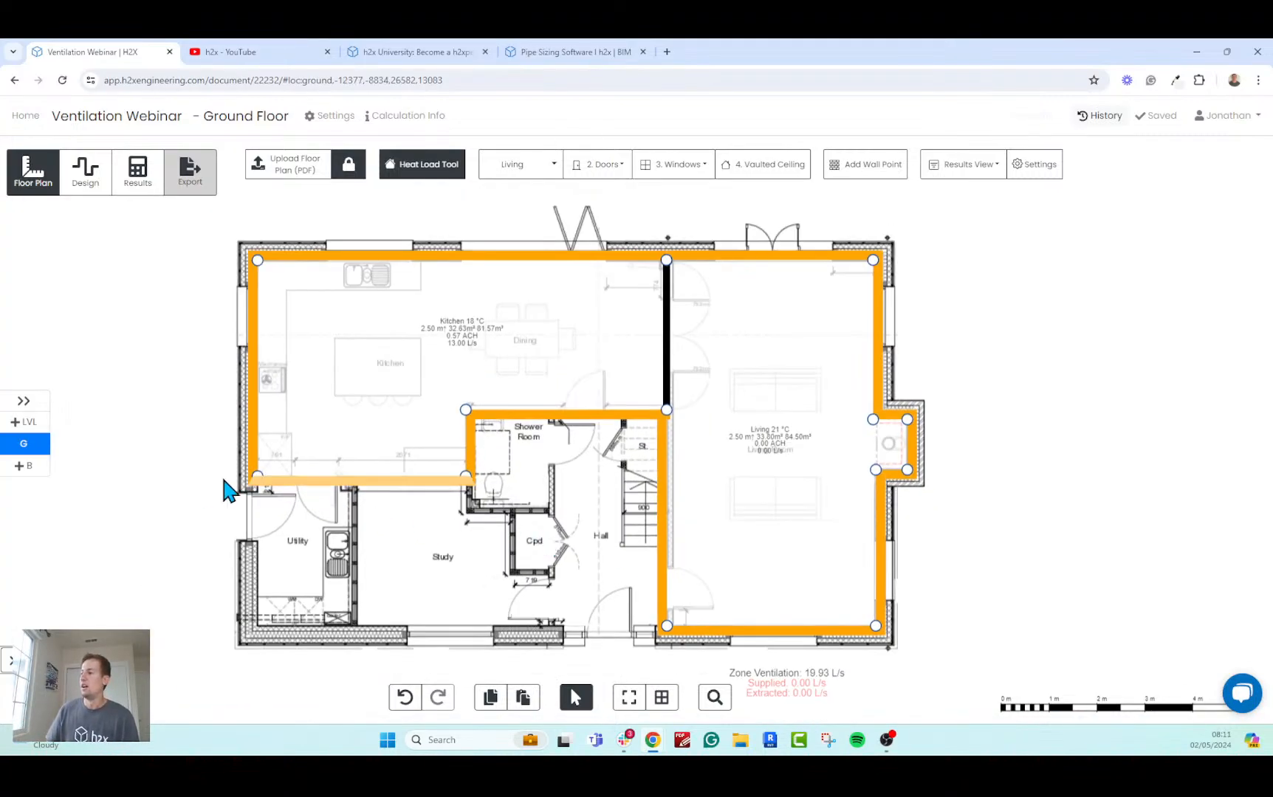
pyautogui.click(553, 164)
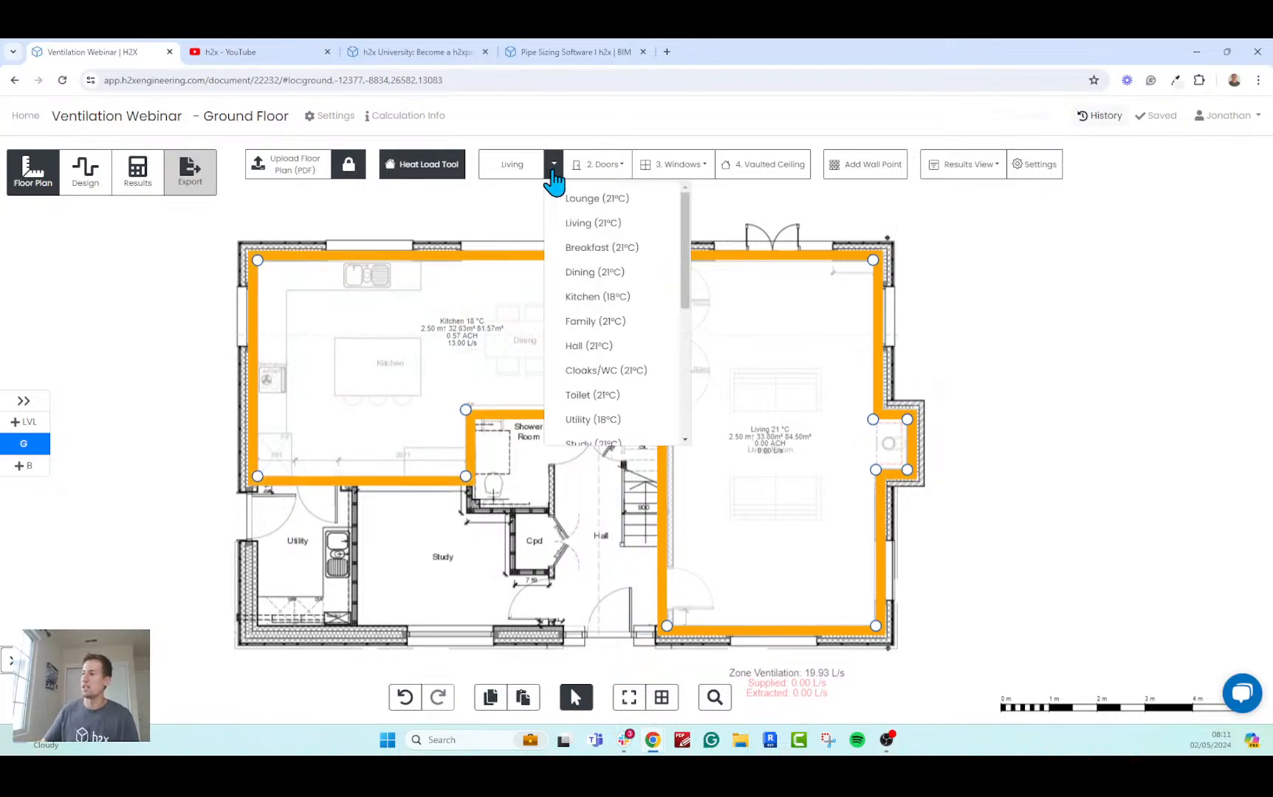
pyautogui.click(606, 445)
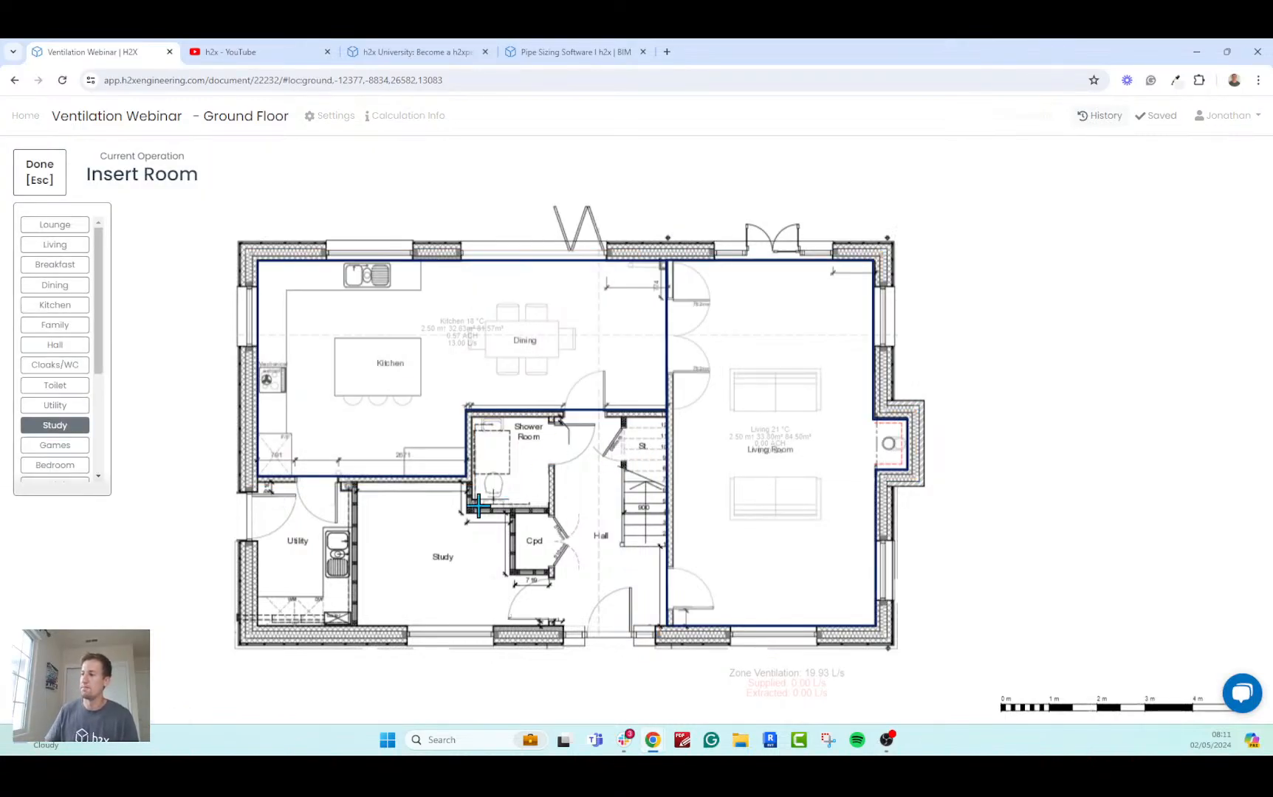
pyautogui.click(256, 478)
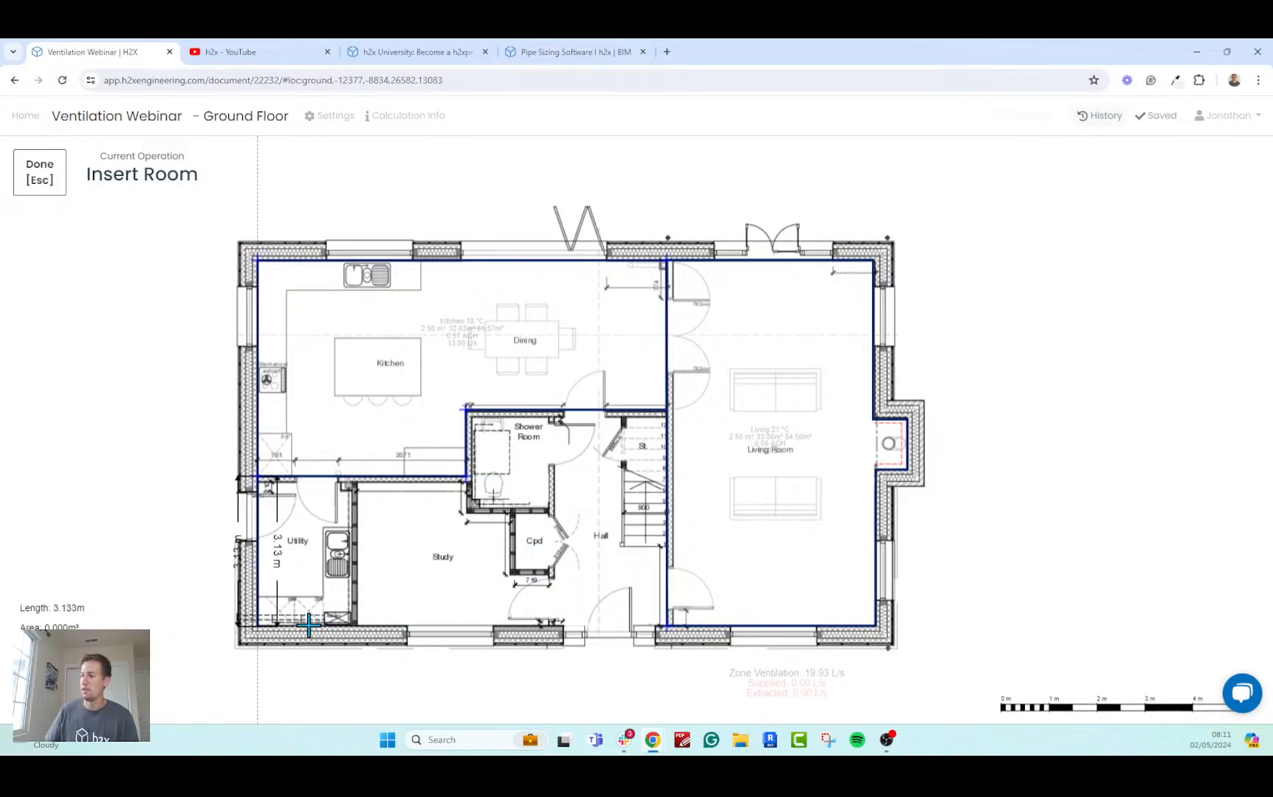
pyautogui.click(262, 626)
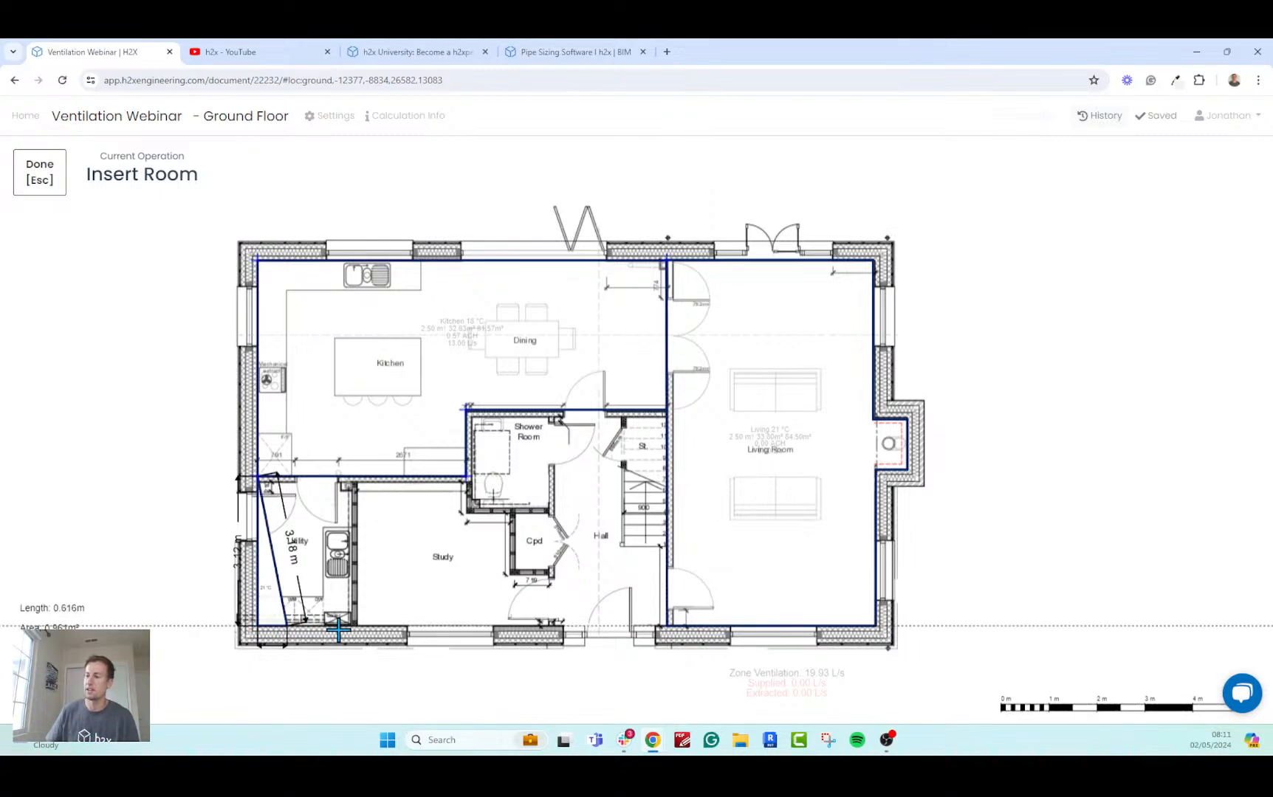
pyautogui.click(667, 626)
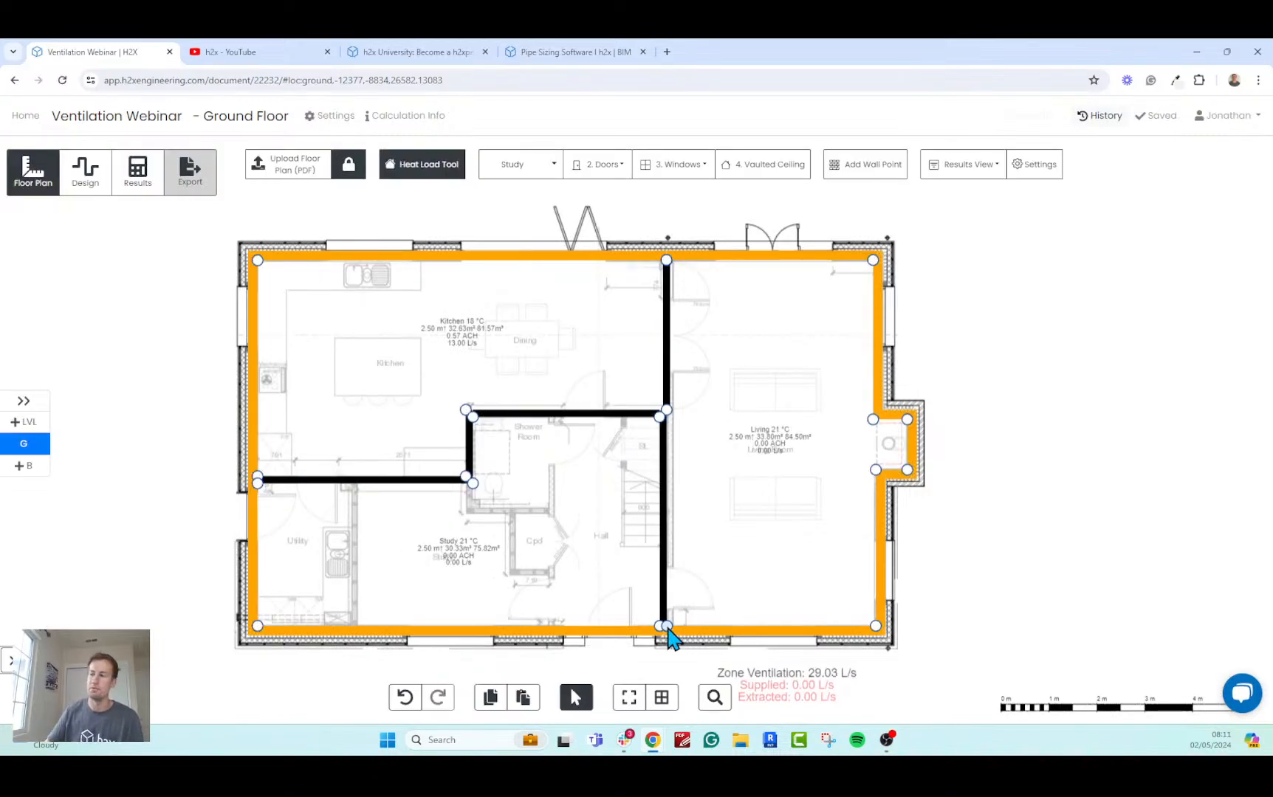
# Examine the room results and the zone's total ventilation, supplied and extracted flow rates below the plan.
pyautogui.moveTo(973, 482); pyautogui.dragTo(993, 479)
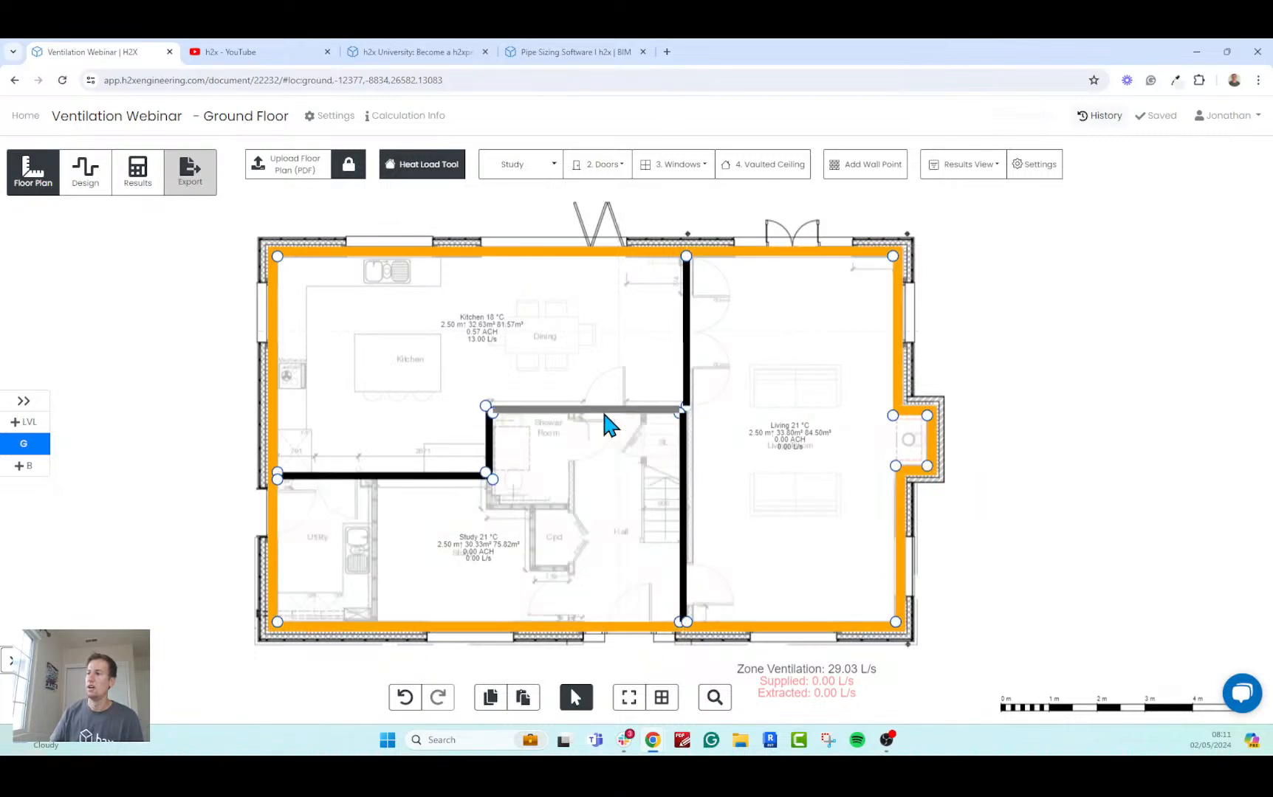
pyautogui.scroll(2, 604, 415)
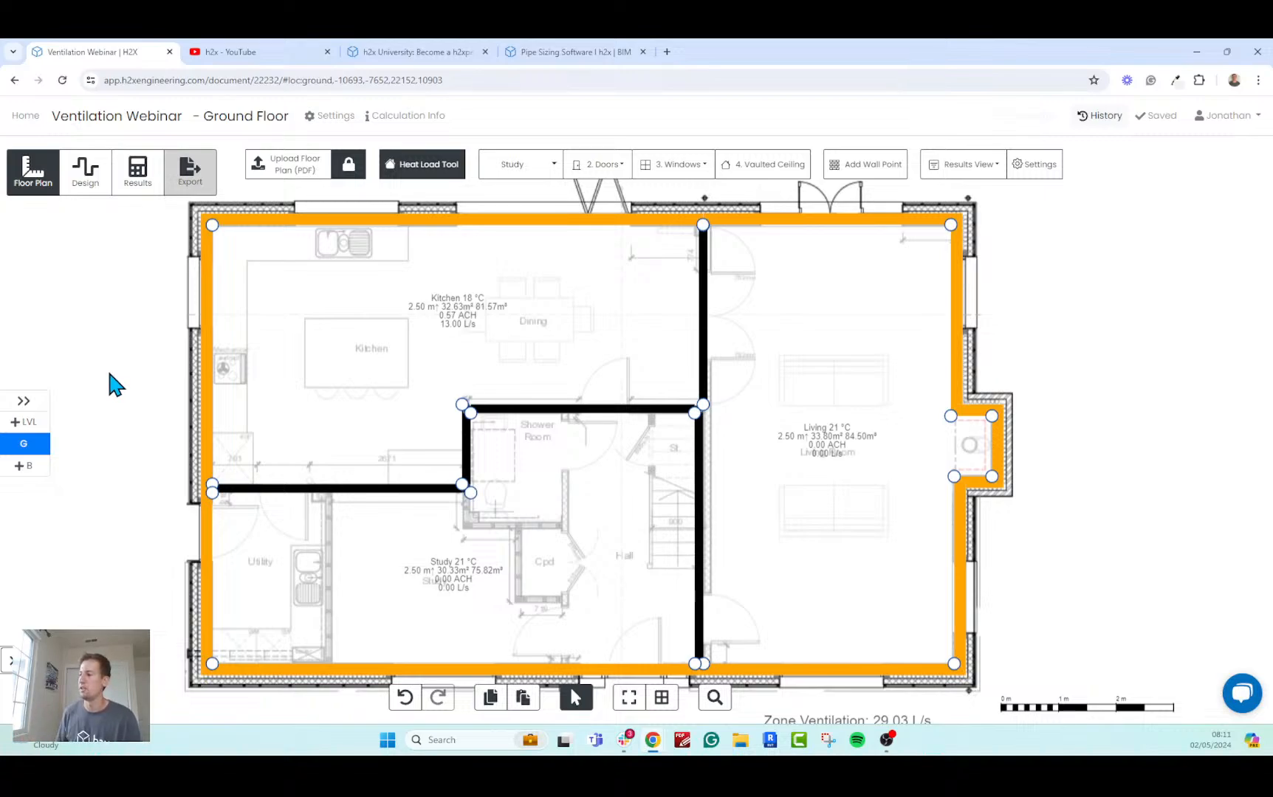
pyautogui.scroll(-3, 113, 383)
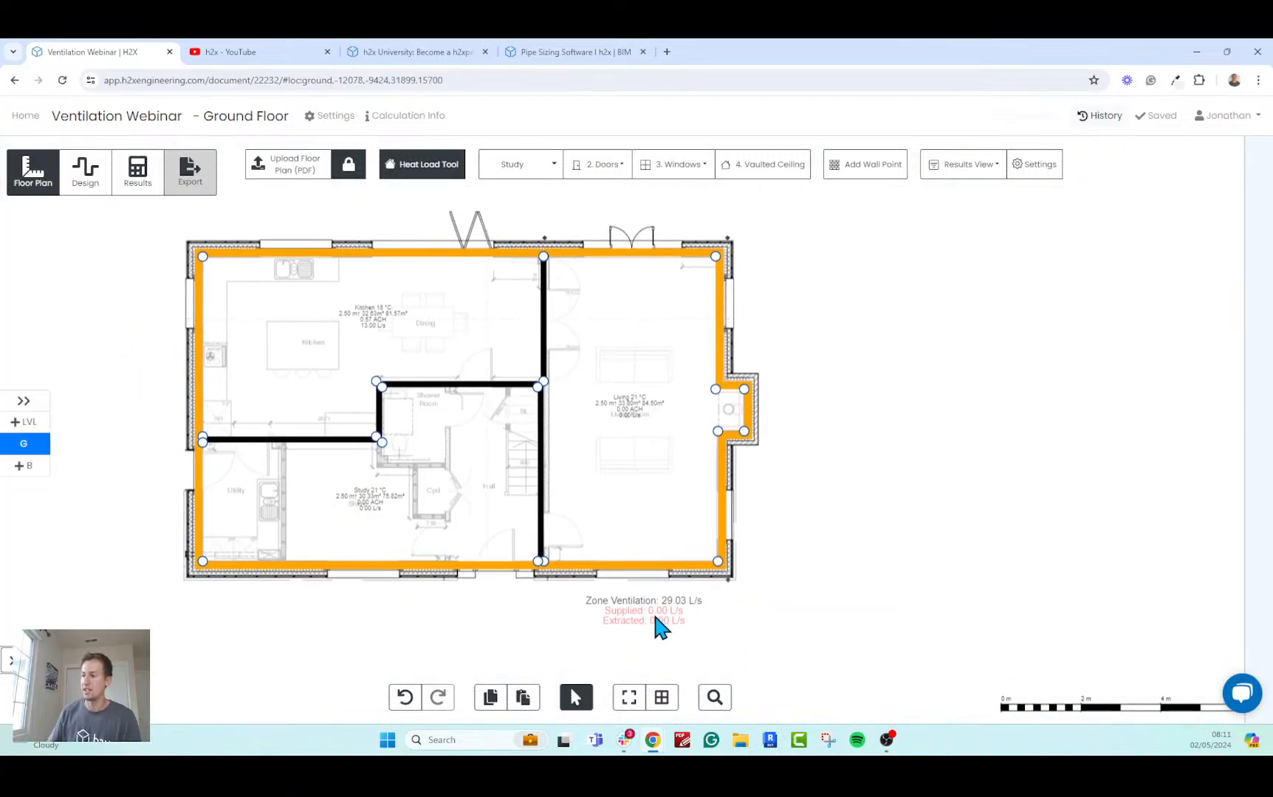
pyautogui.scroll(5, 651, 609)
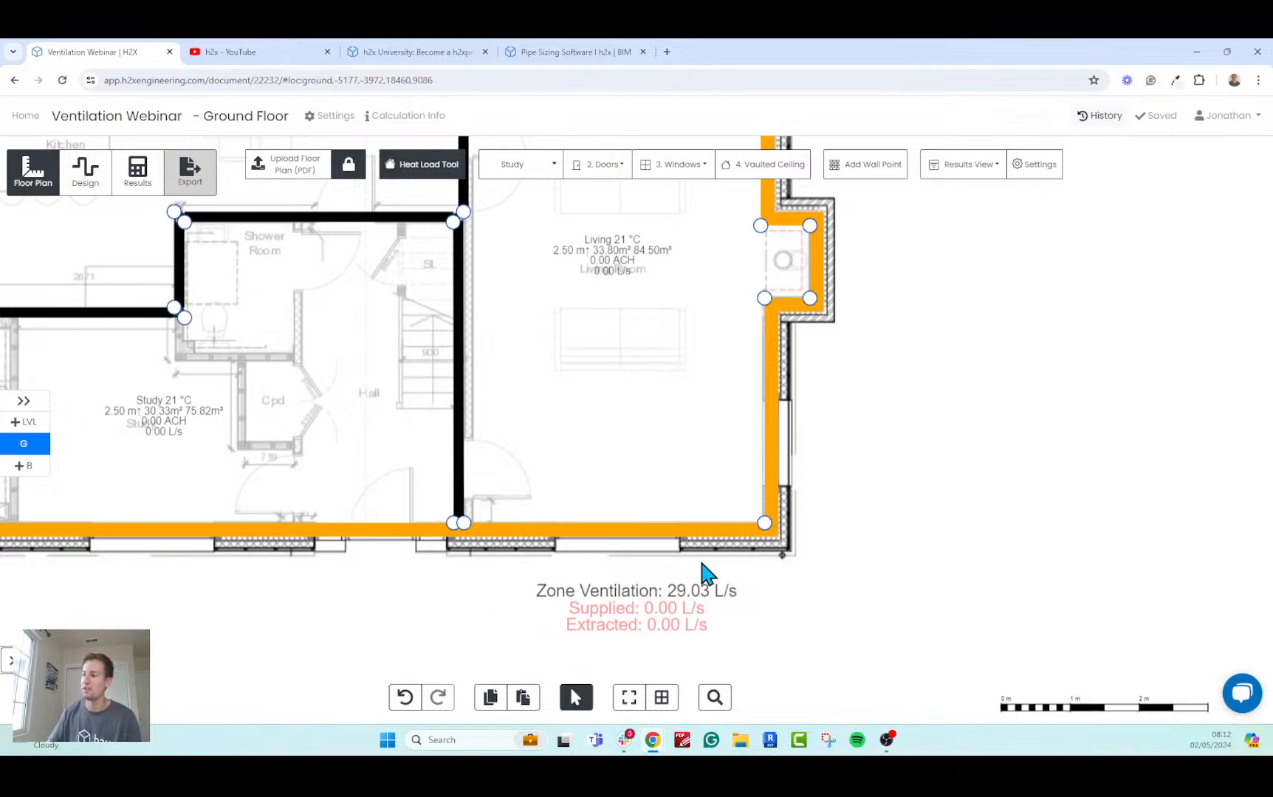
pyautogui.scroll(-3, 761, 600)
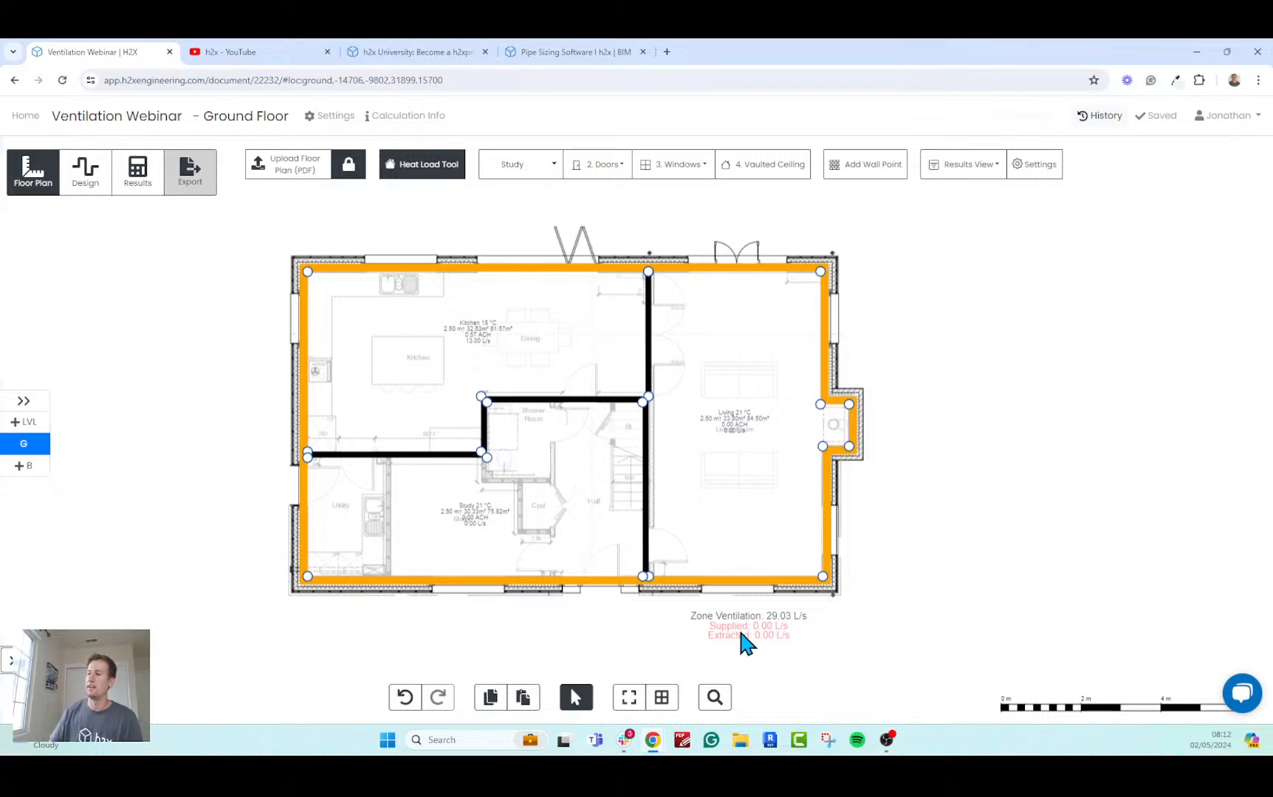
# Switch to the Design stage and examine the zone ventilation totals and the Kitchen's required ventilation rate.
pyautogui.click(92, 191)
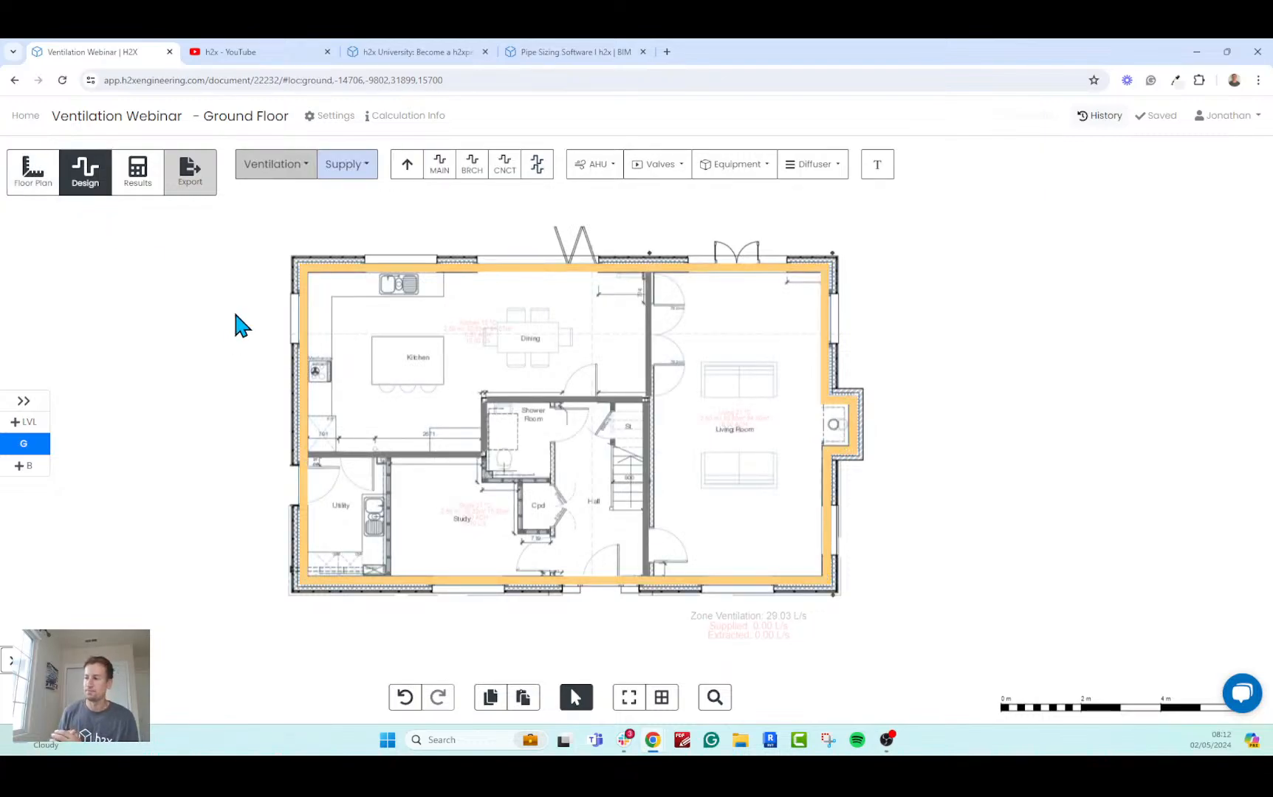
pyautogui.scroll(3, 729, 668)
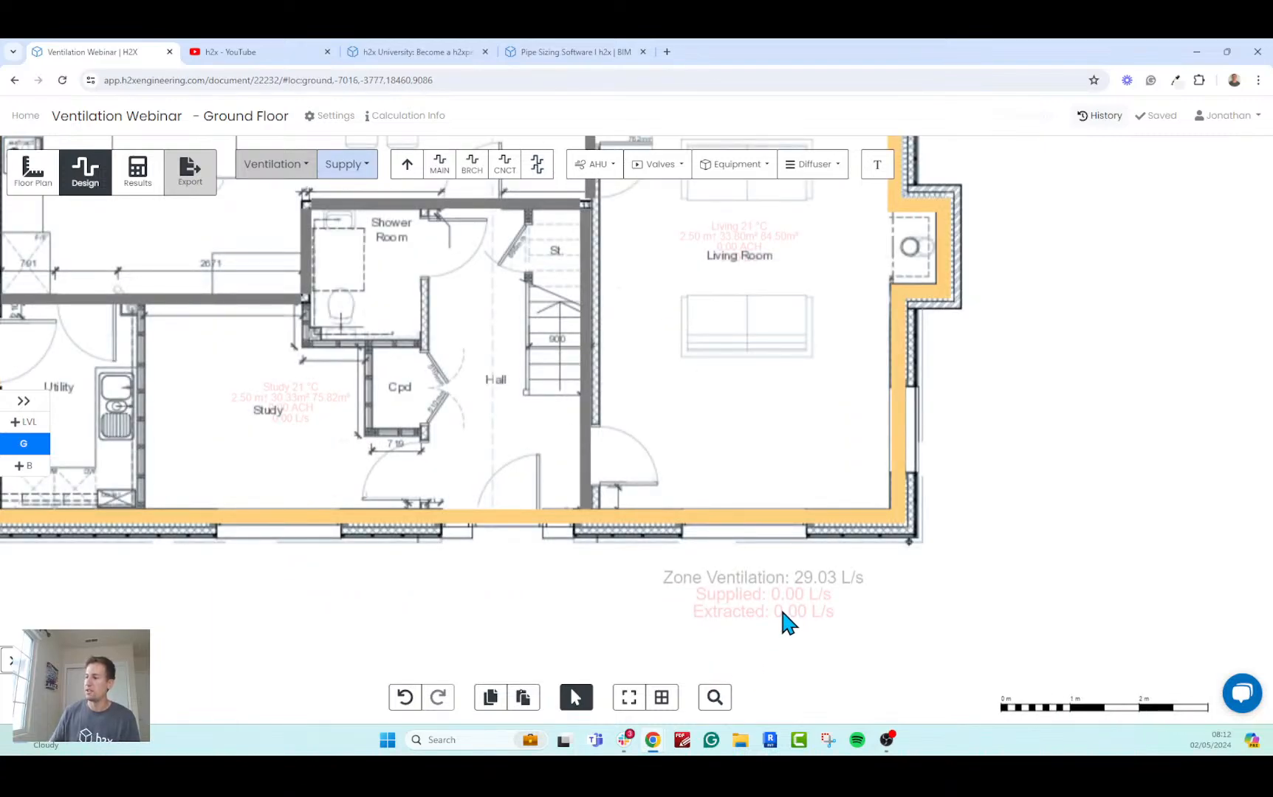
pyautogui.scroll(2, 757, 610)
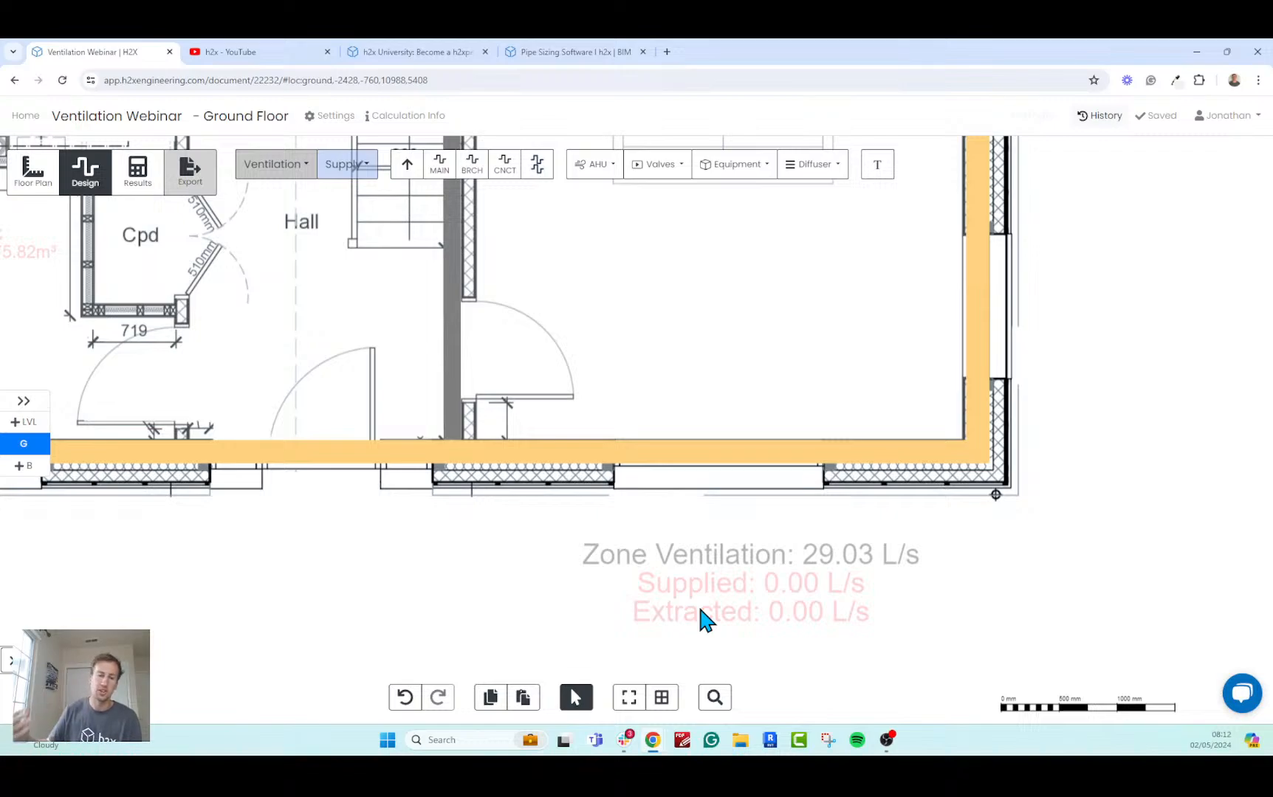
pyautogui.scroll(-5, 703, 618)
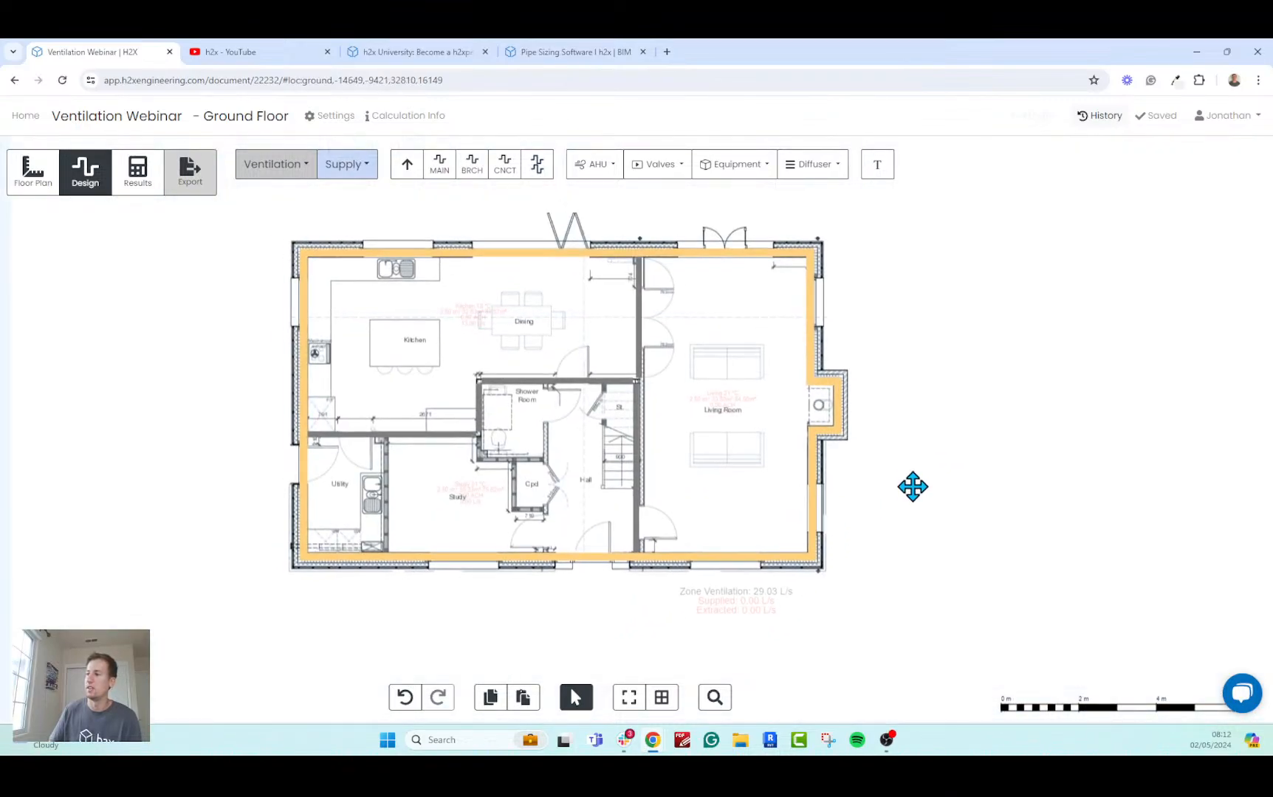
pyautogui.scroll(8, 440, 312)
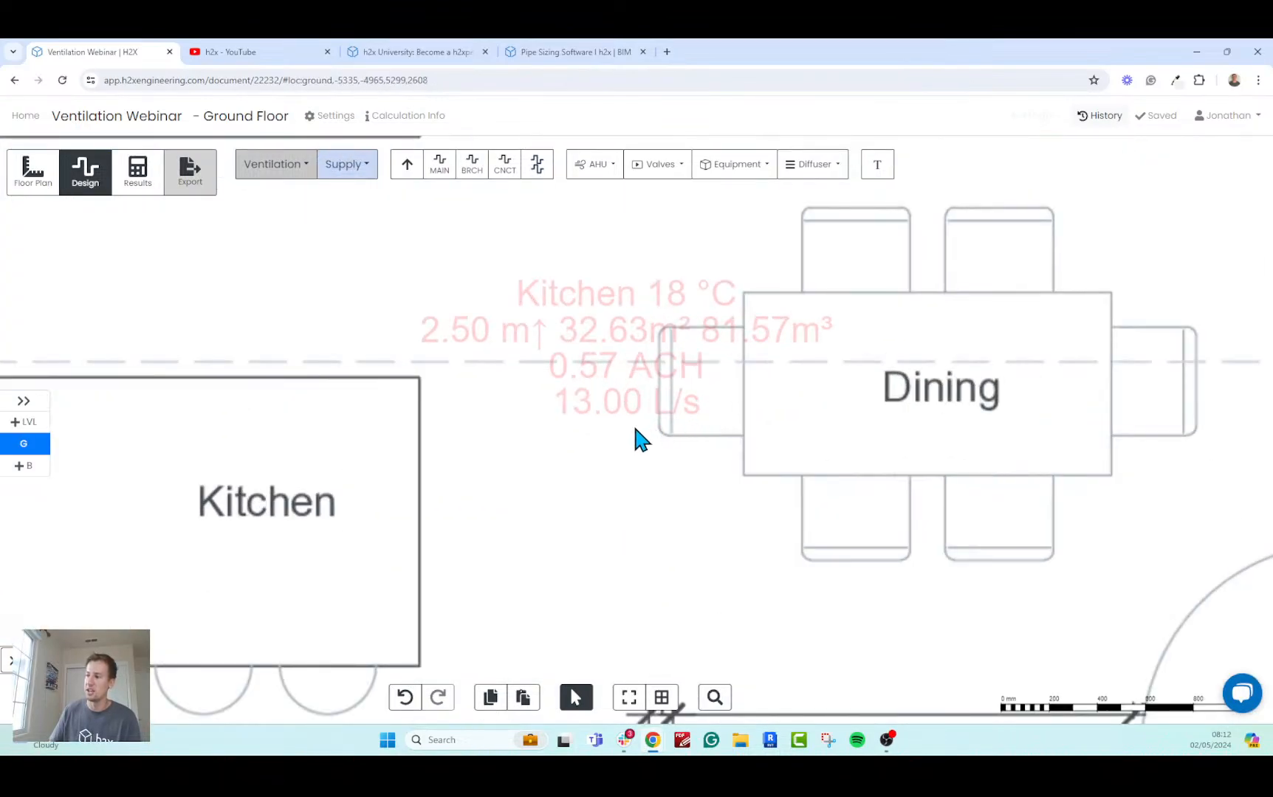
pyautogui.scroll(-6, 602, 425)
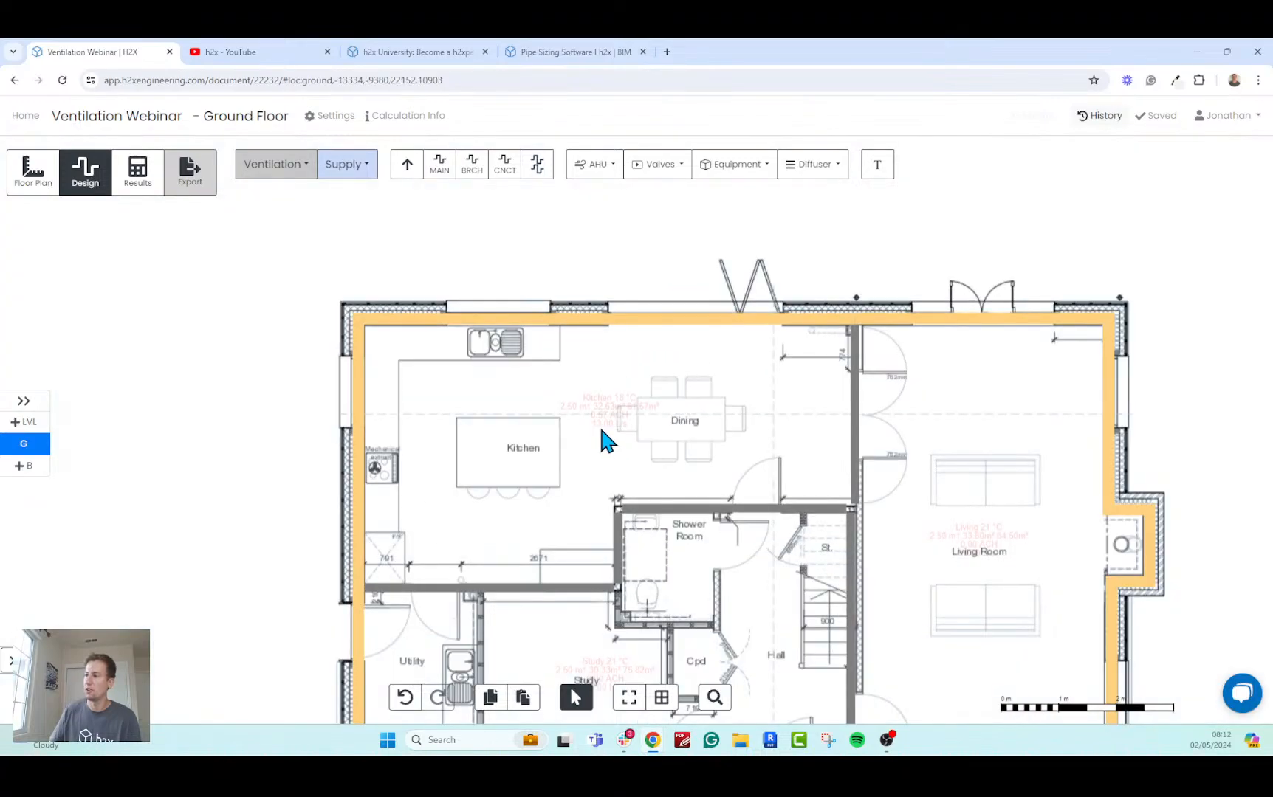
pyautogui.moveTo(1119, 351); pyautogui.dragTo(1121, 329)
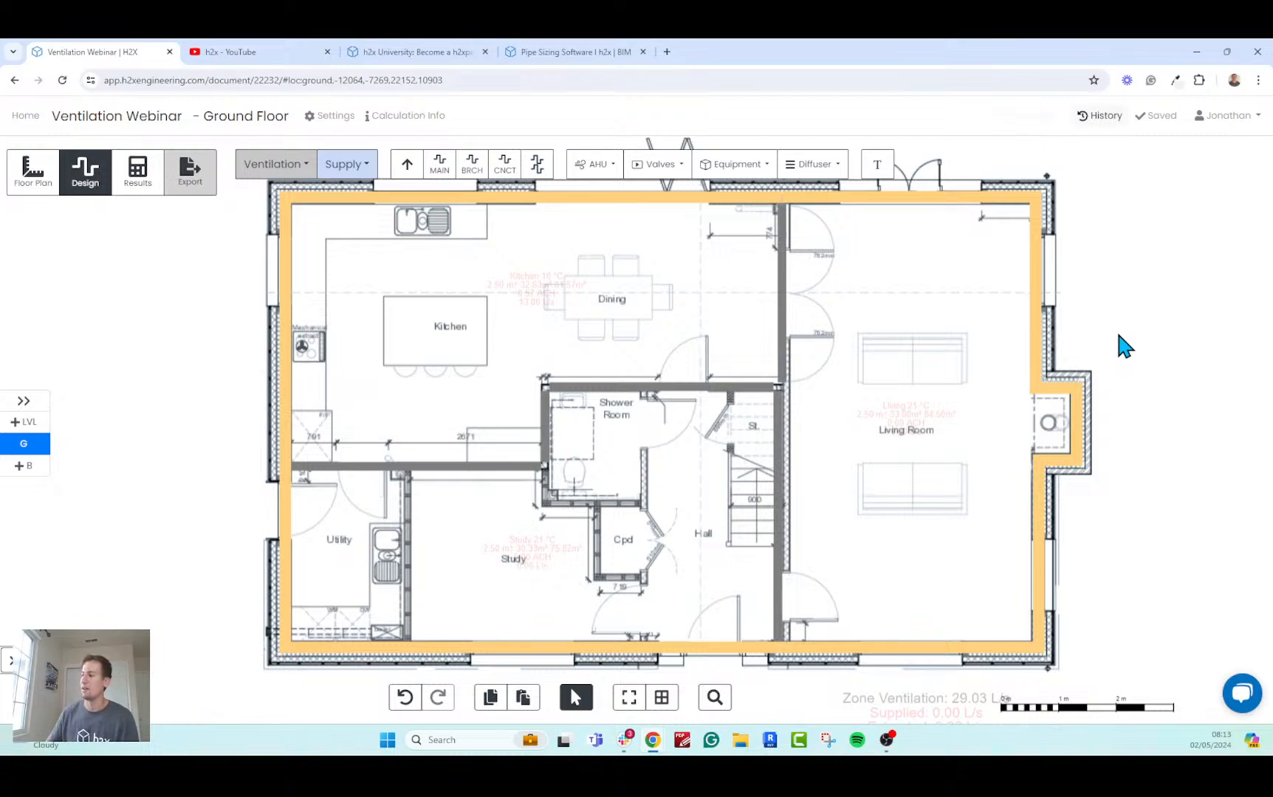
pyautogui.scroll(-2, 1109, 356)
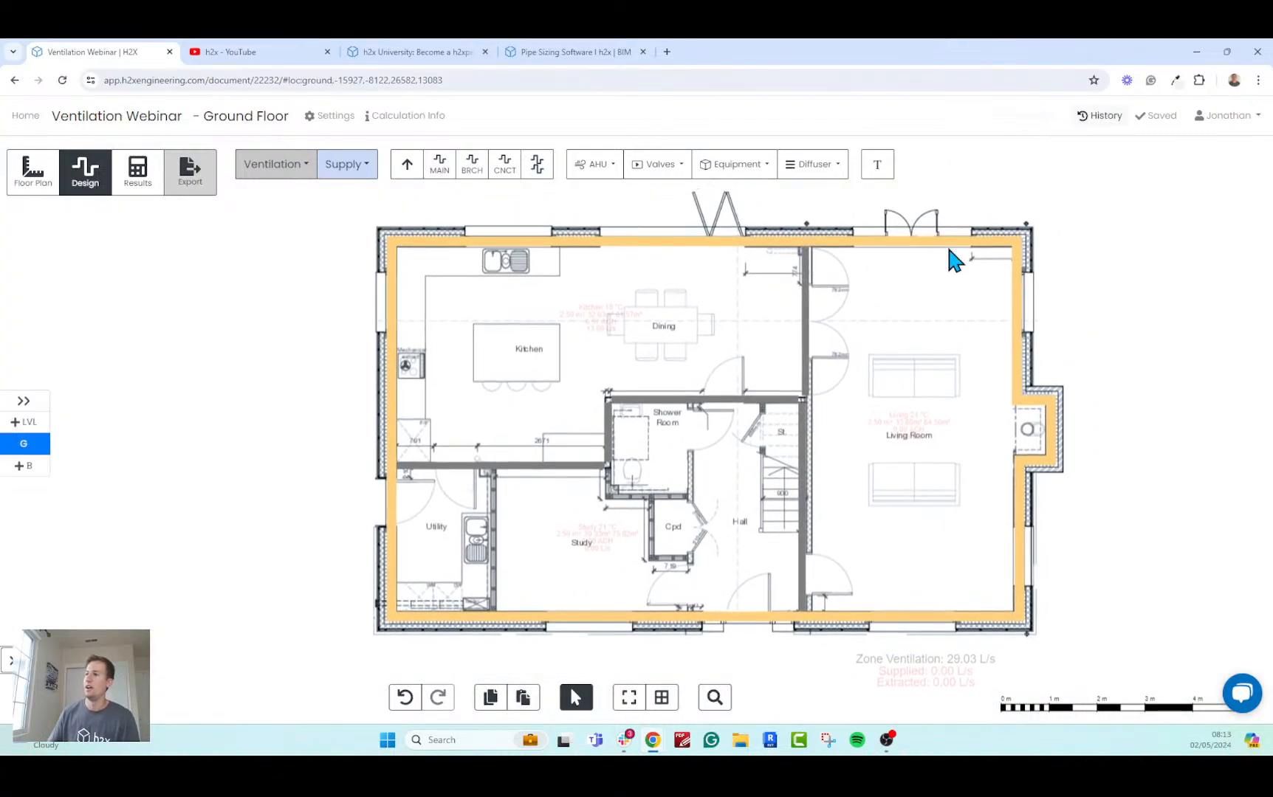
# Review the project's unit settings and the metric and imperial length options without changing them, and return to the ground floor plan.
pyautogui.click(325, 116)
pyautogui.click(297, 267)
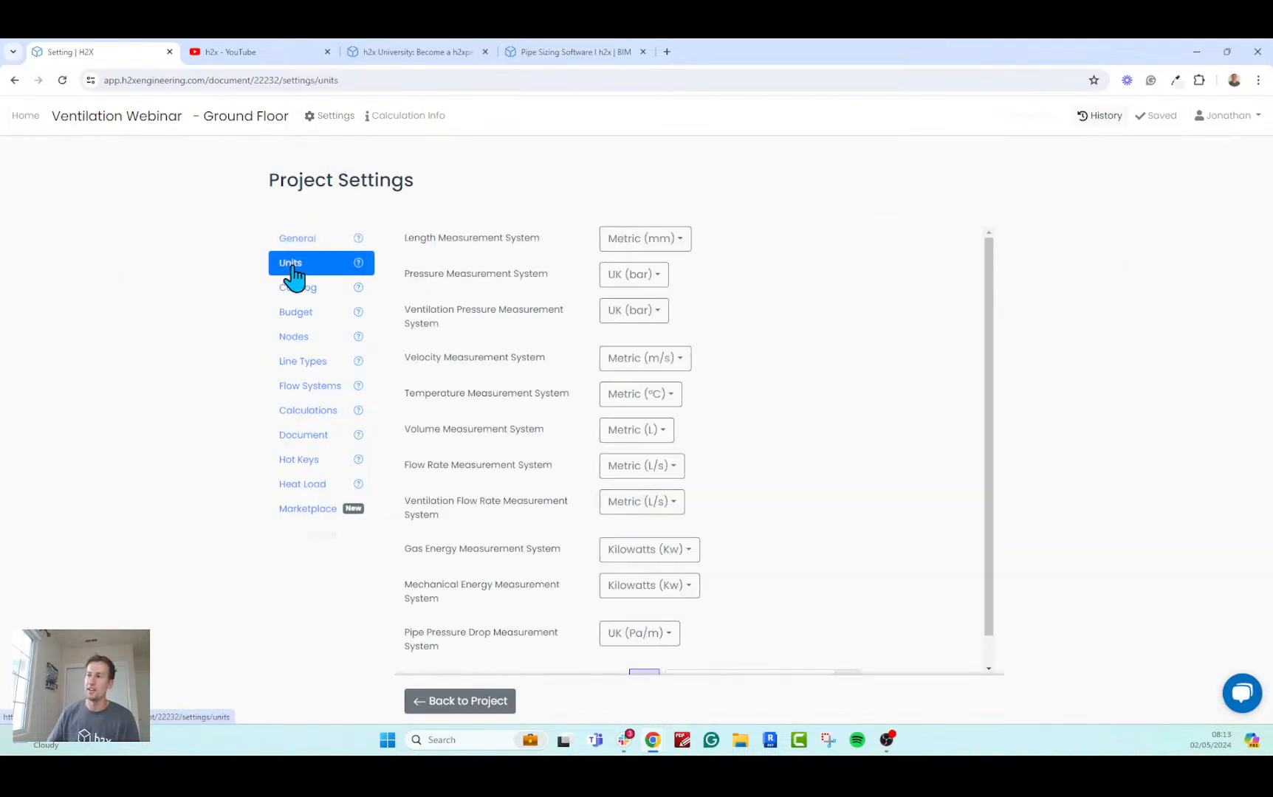
pyautogui.click(633, 244)
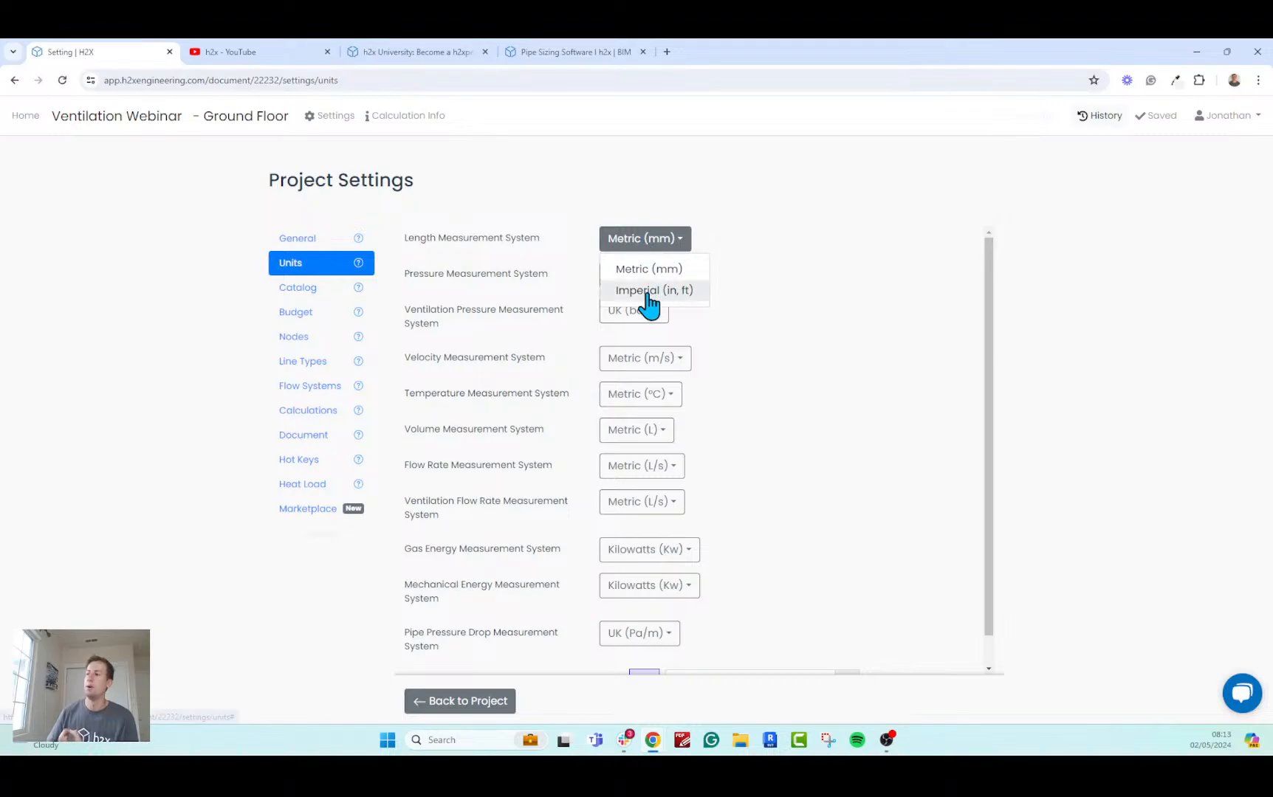
pyautogui.click(793, 319)
pyautogui.click(156, 123)
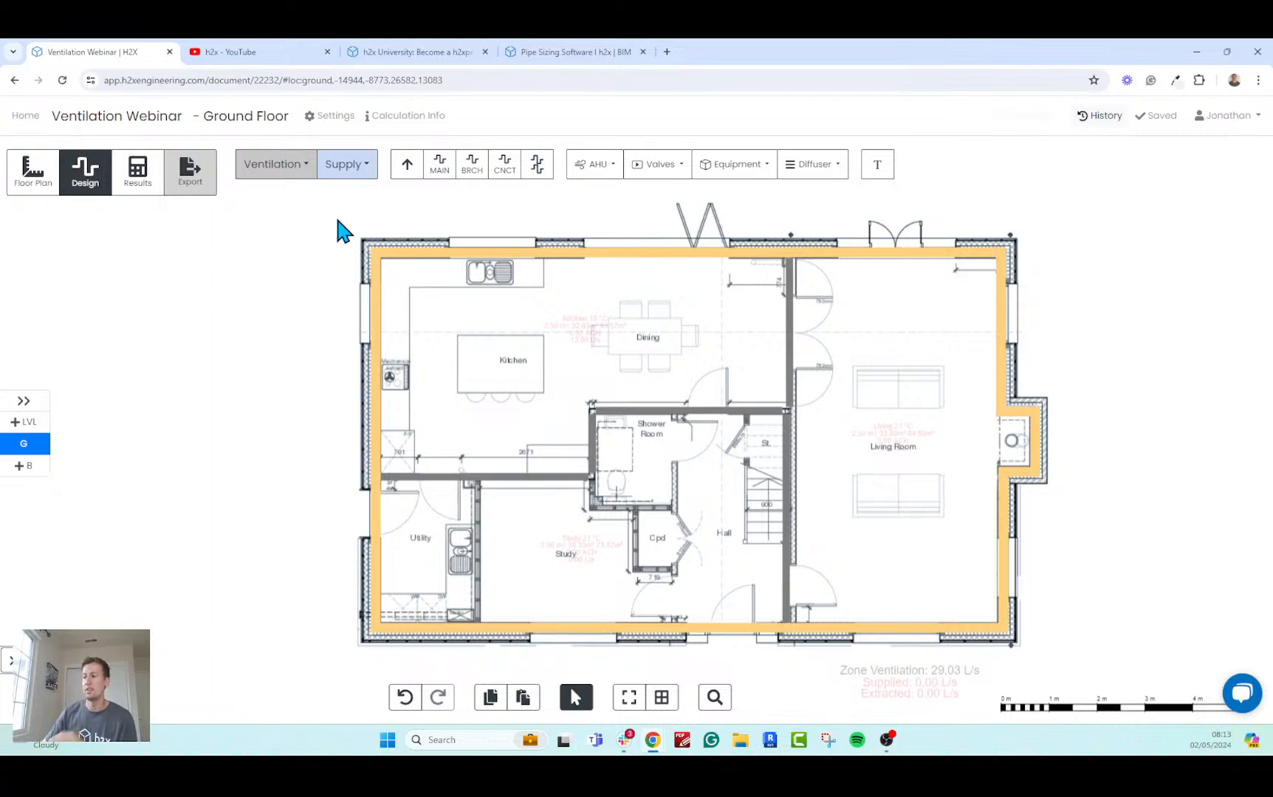
# Review the available ventilation flow systems, keeping Supply, and the main, branch and connection duct and riser tools.
pyautogui.click(347, 163)
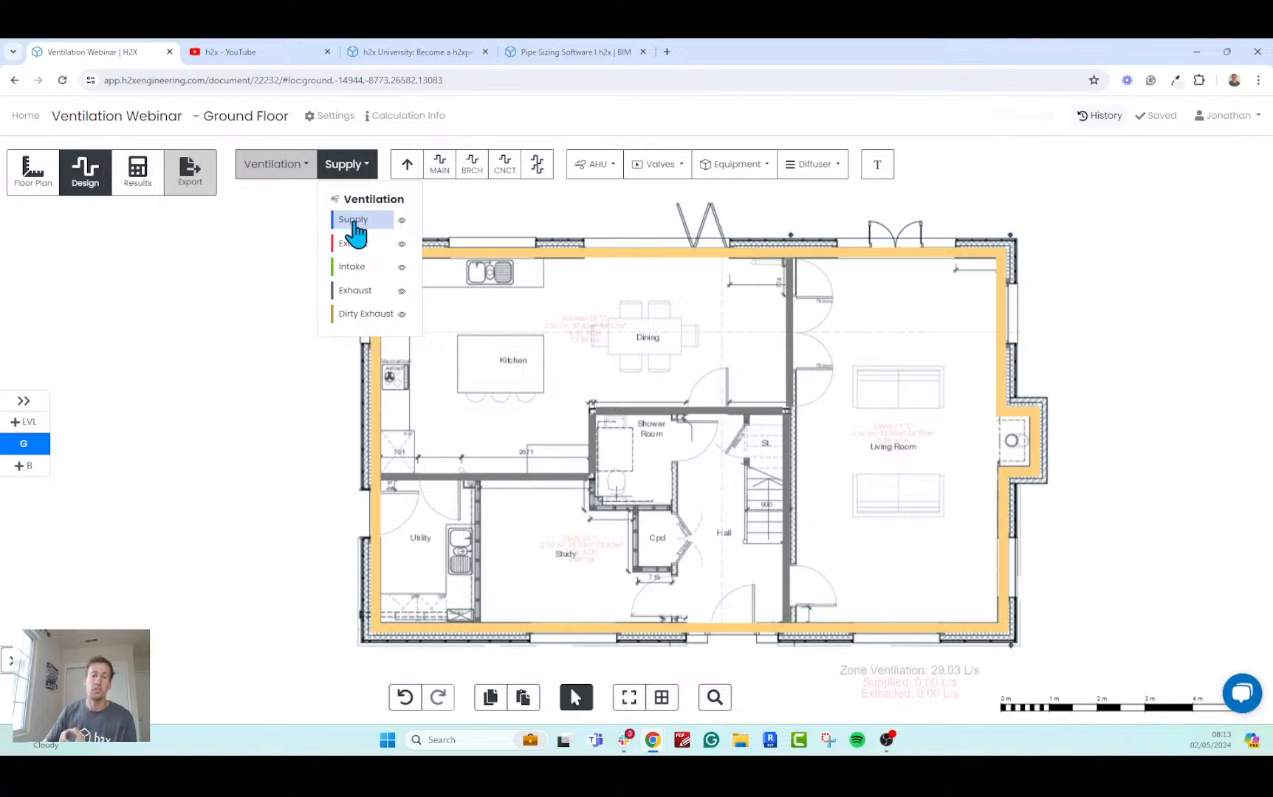
pyautogui.click(279, 305)
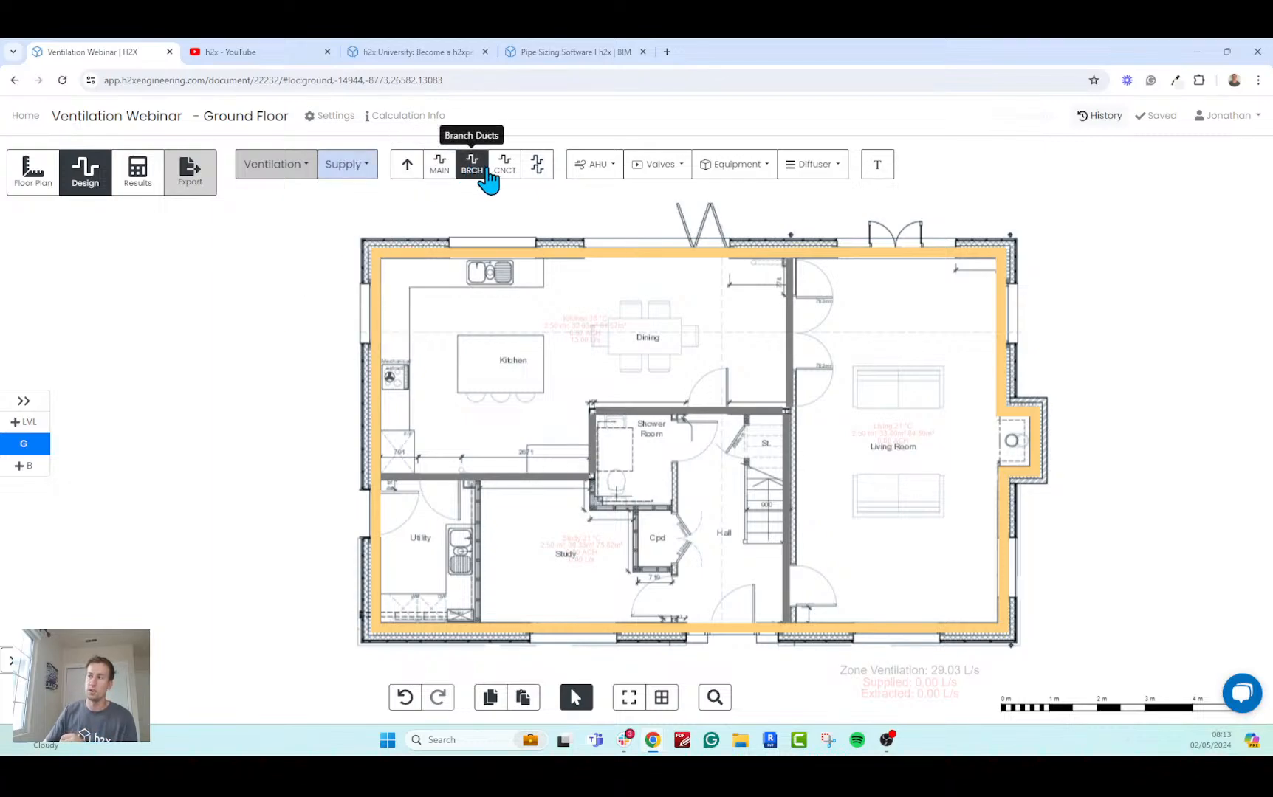
pyautogui.click(440, 177)
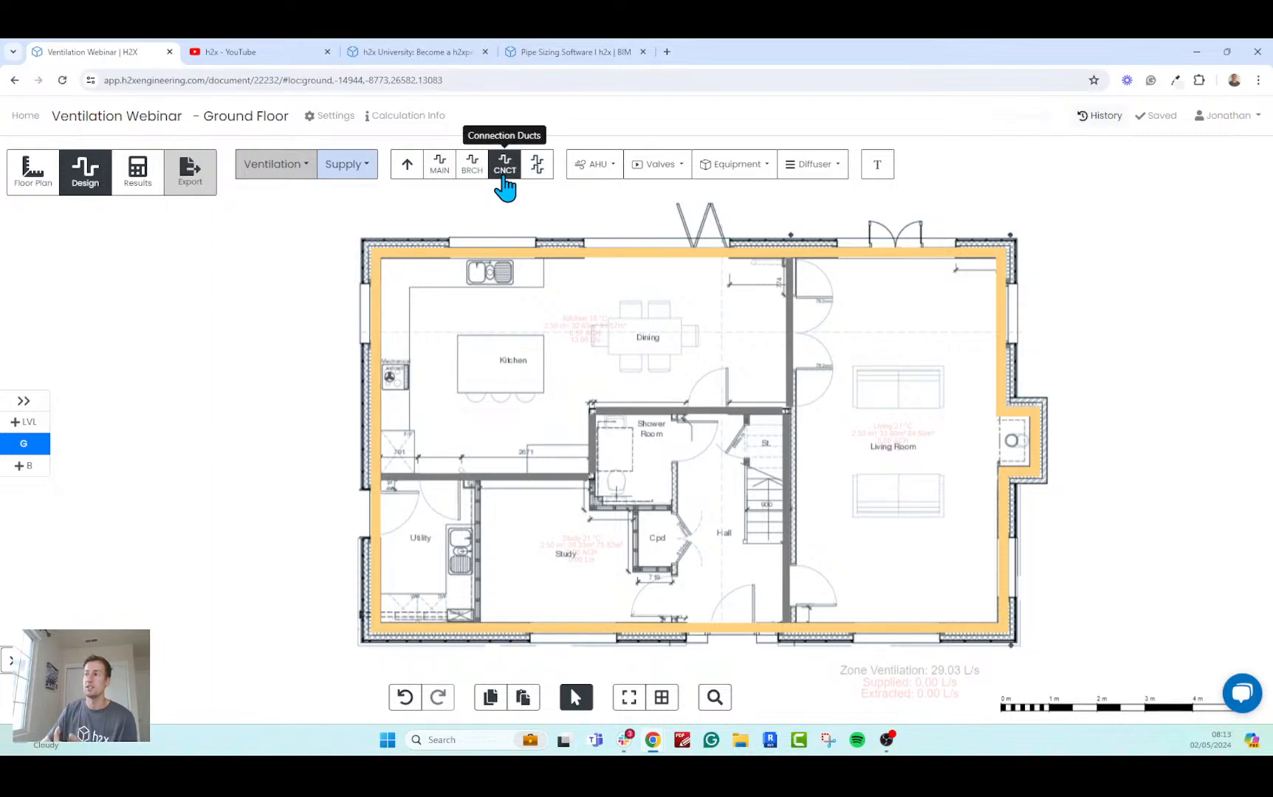
pyautogui.click(410, 173)
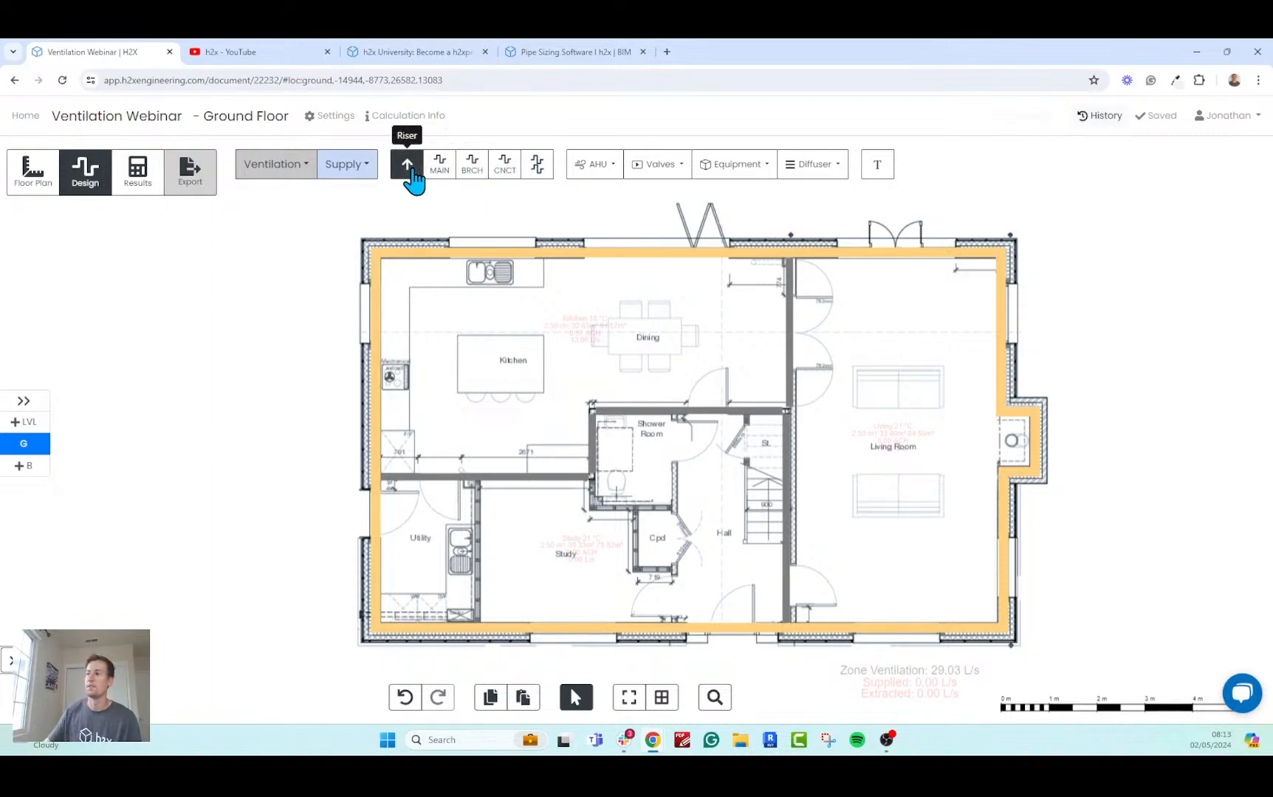
# Review the available AHU types, valves and dampers, manifold equipment and diffuser types without choosing any.
pyautogui.click(602, 174)
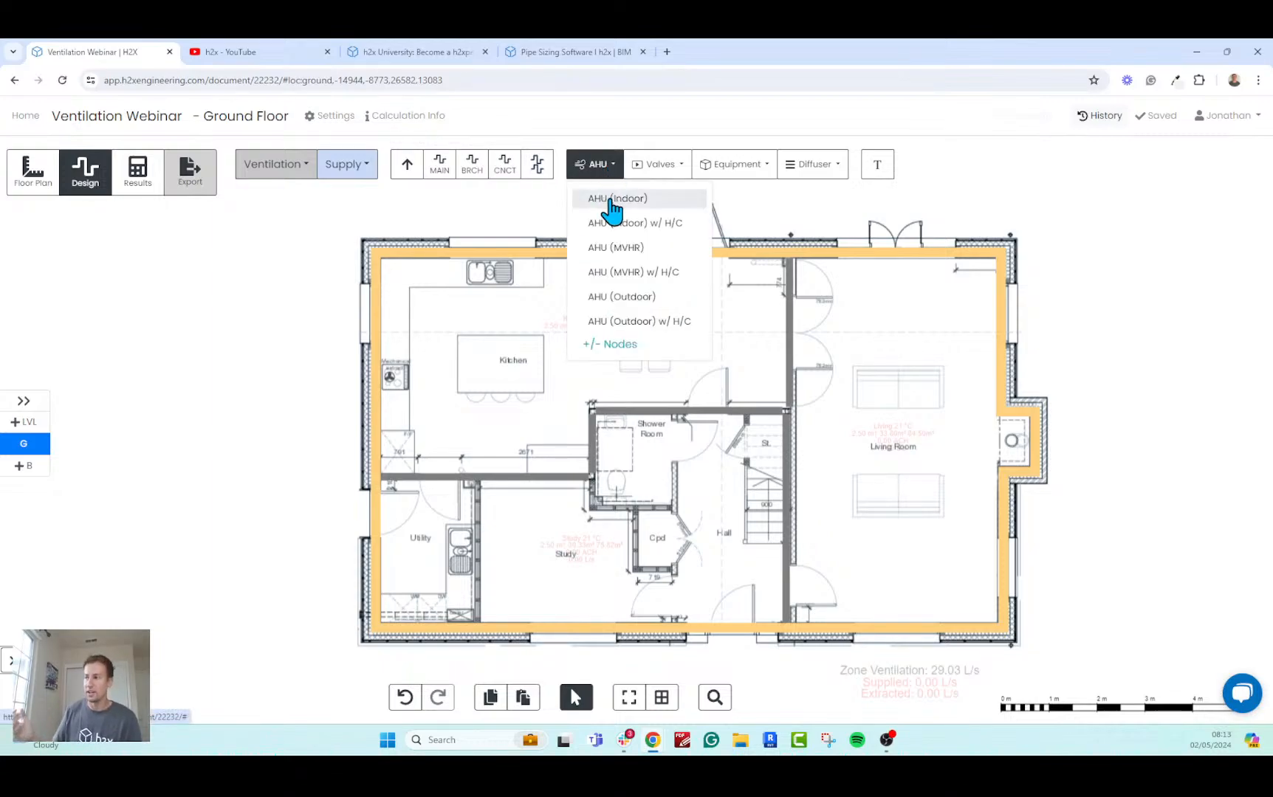
pyautogui.click(607, 181)
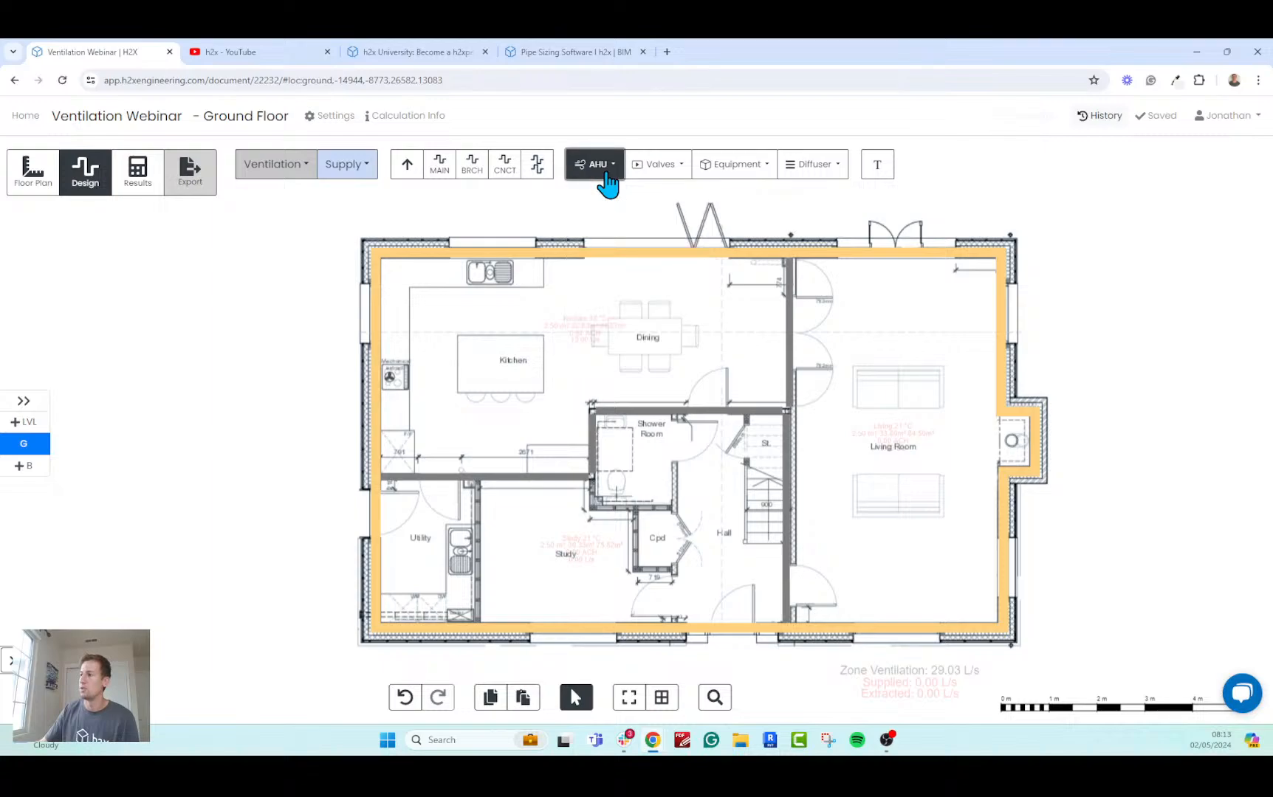
pyautogui.click(666, 182)
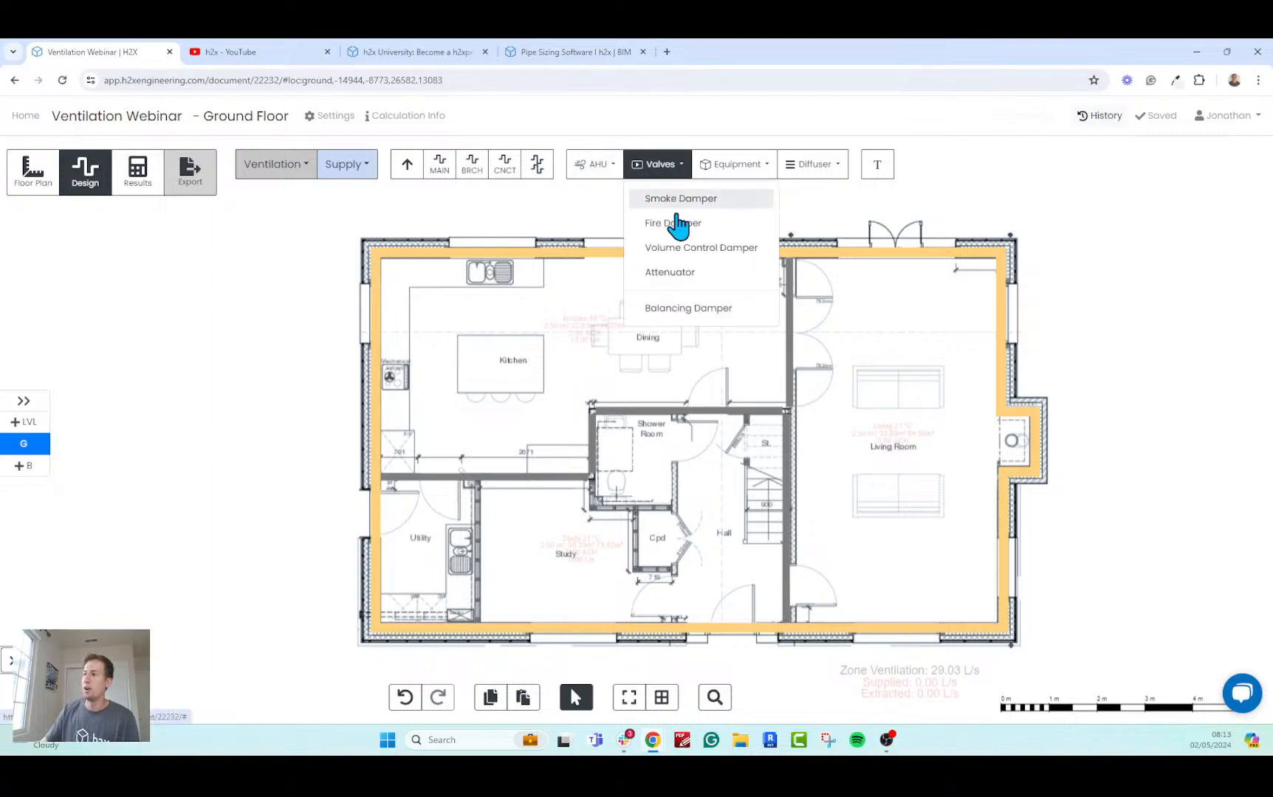
pyautogui.click(650, 164)
pyautogui.click(738, 167)
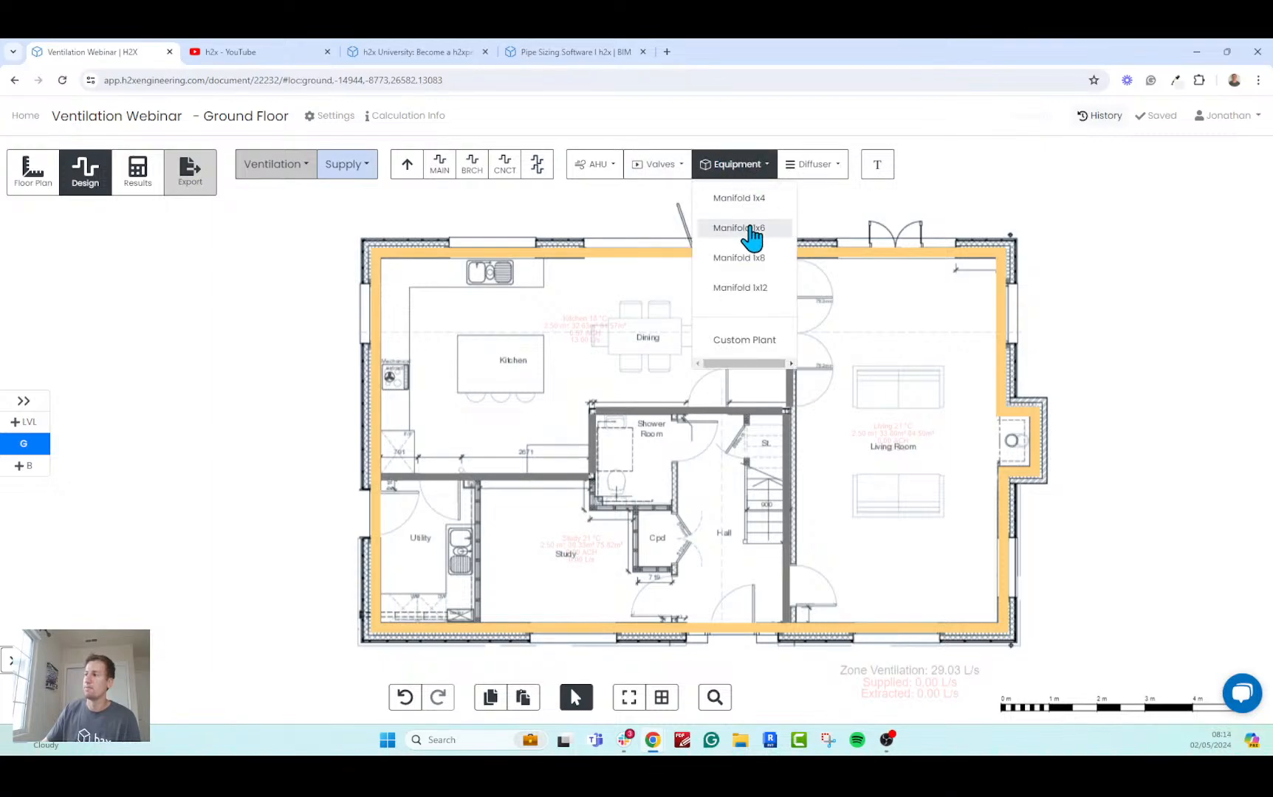
pyautogui.click(753, 164)
pyautogui.click(814, 165)
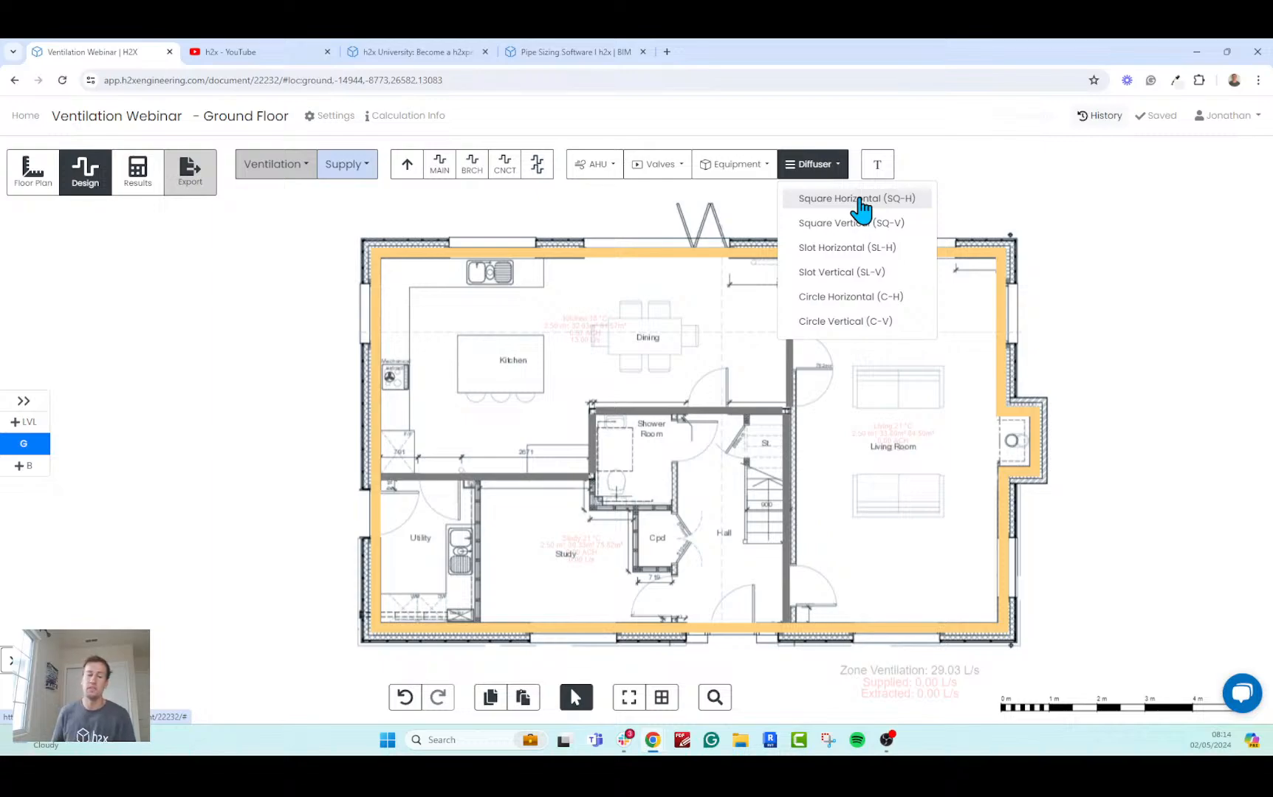
pyautogui.click(829, 173)
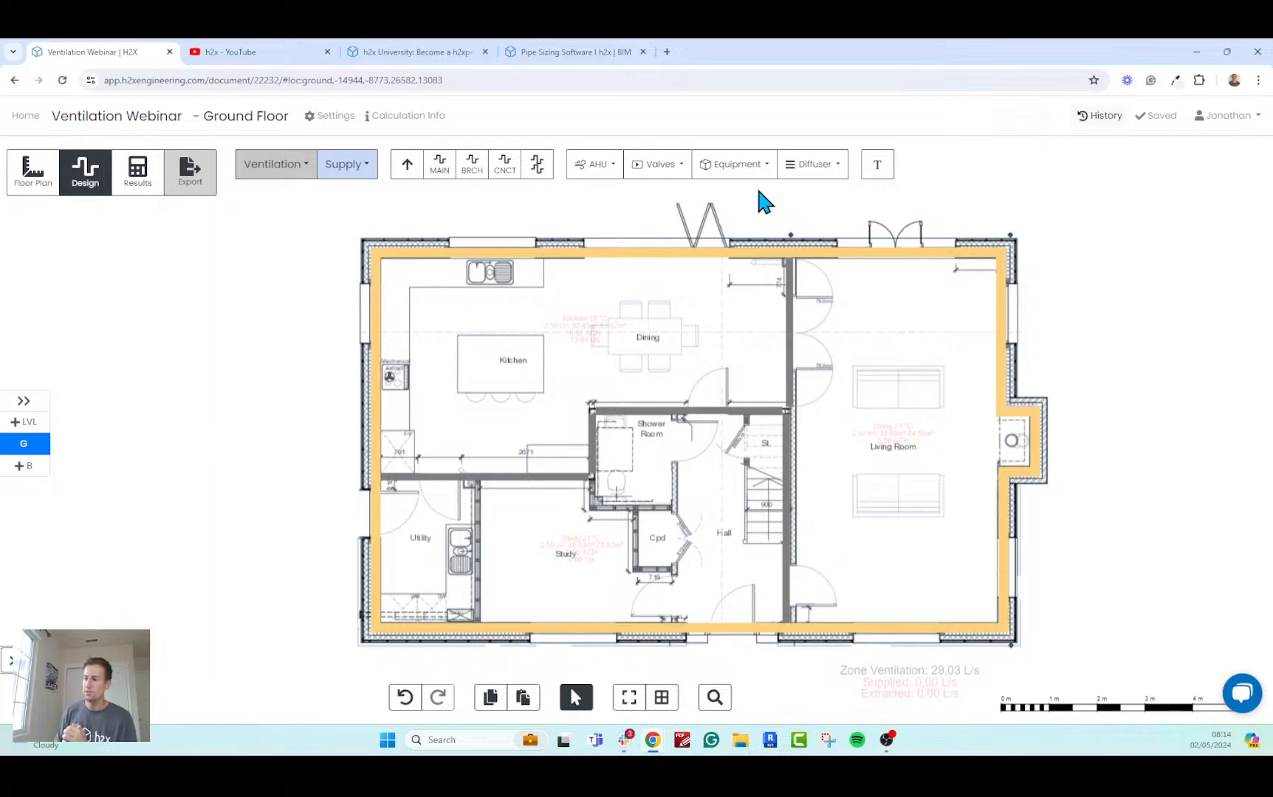
# Place an AHU (MVHR) in the Utility room, rotated 90° counter-clockwise so its supply and extract connections face the Kitchen.
pyautogui.click(598, 172)
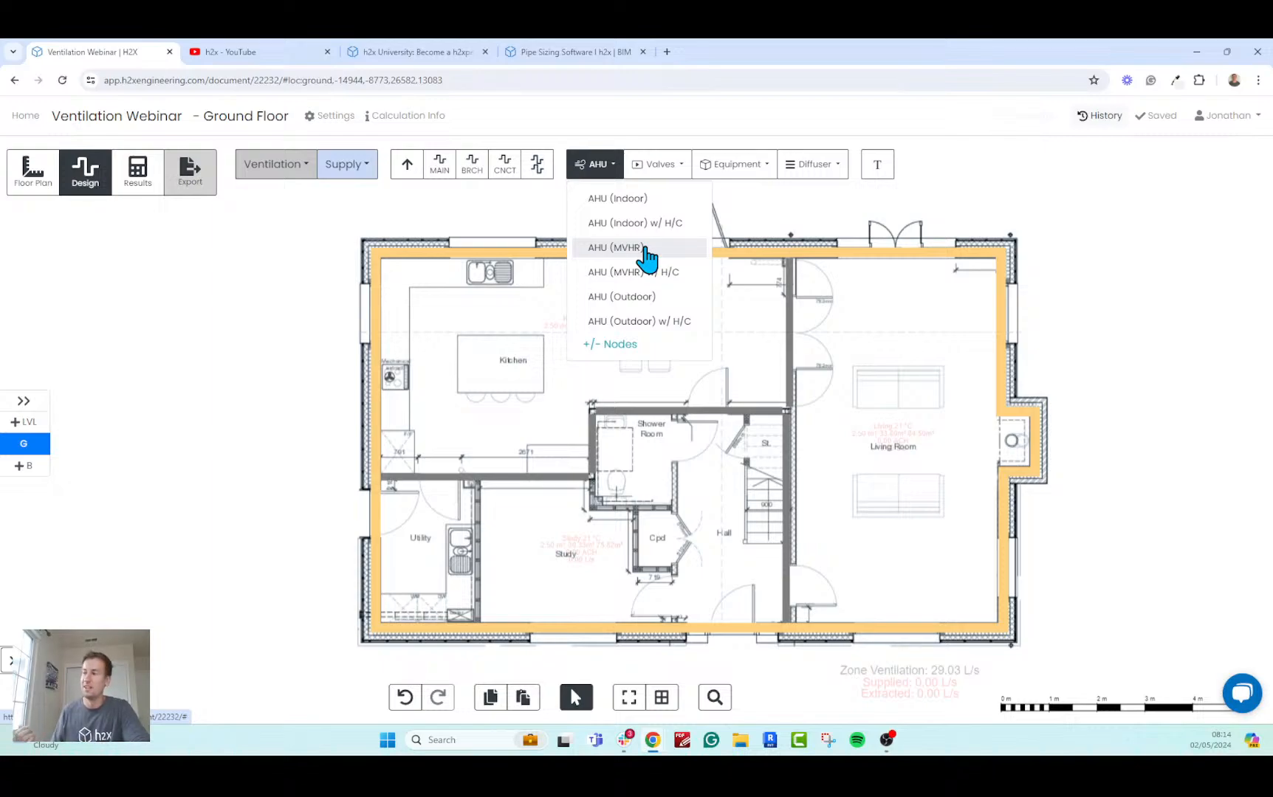
pyautogui.click(605, 249)
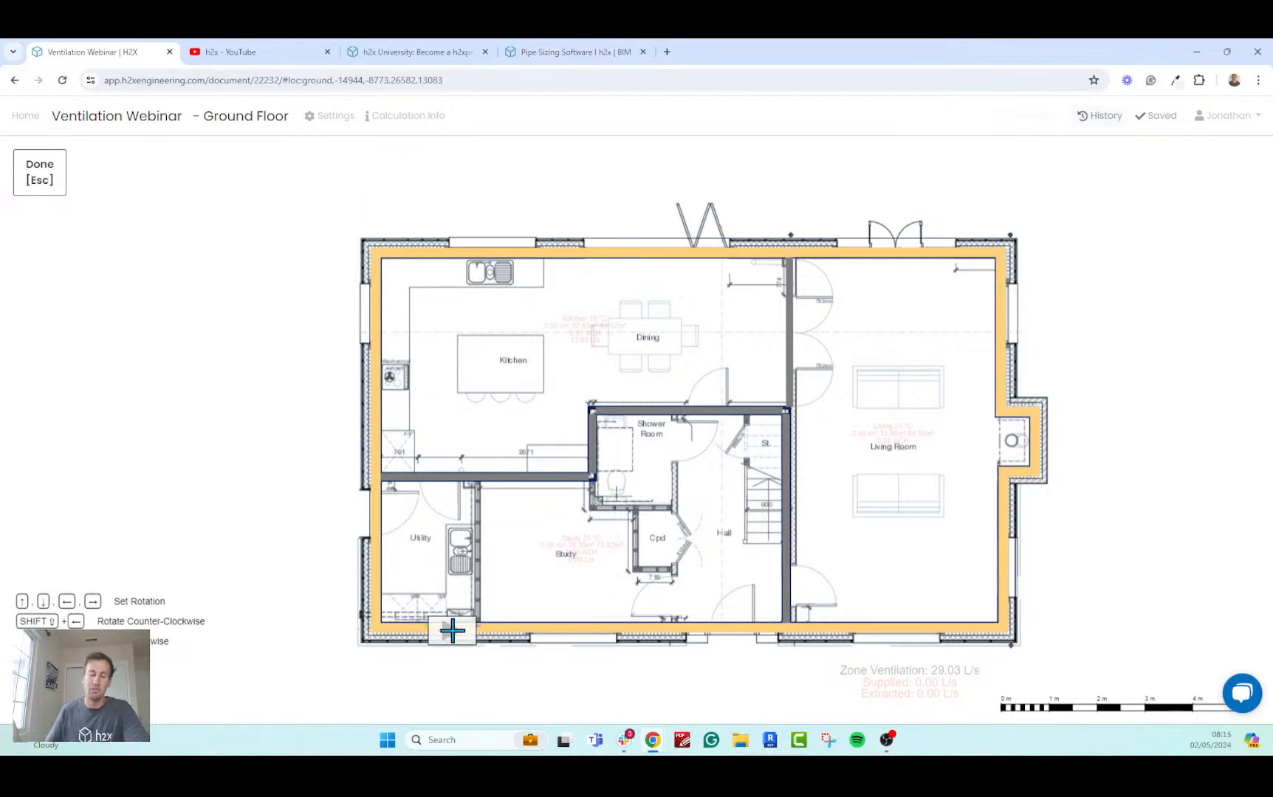
pyautogui.scroll(3, 310, 546)
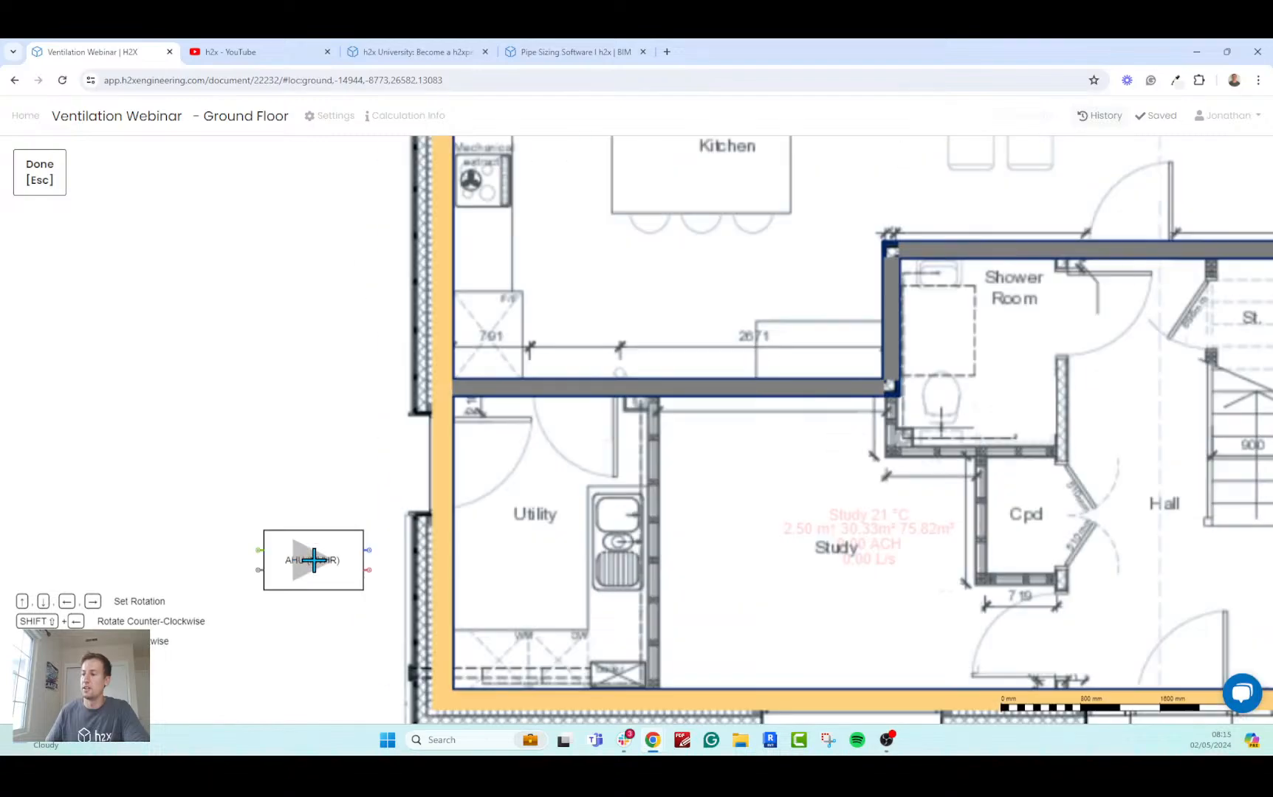
pyautogui.click(313, 559)
pyautogui.moveTo(226, 482); pyautogui.dragTo(217, 475, button='middle')
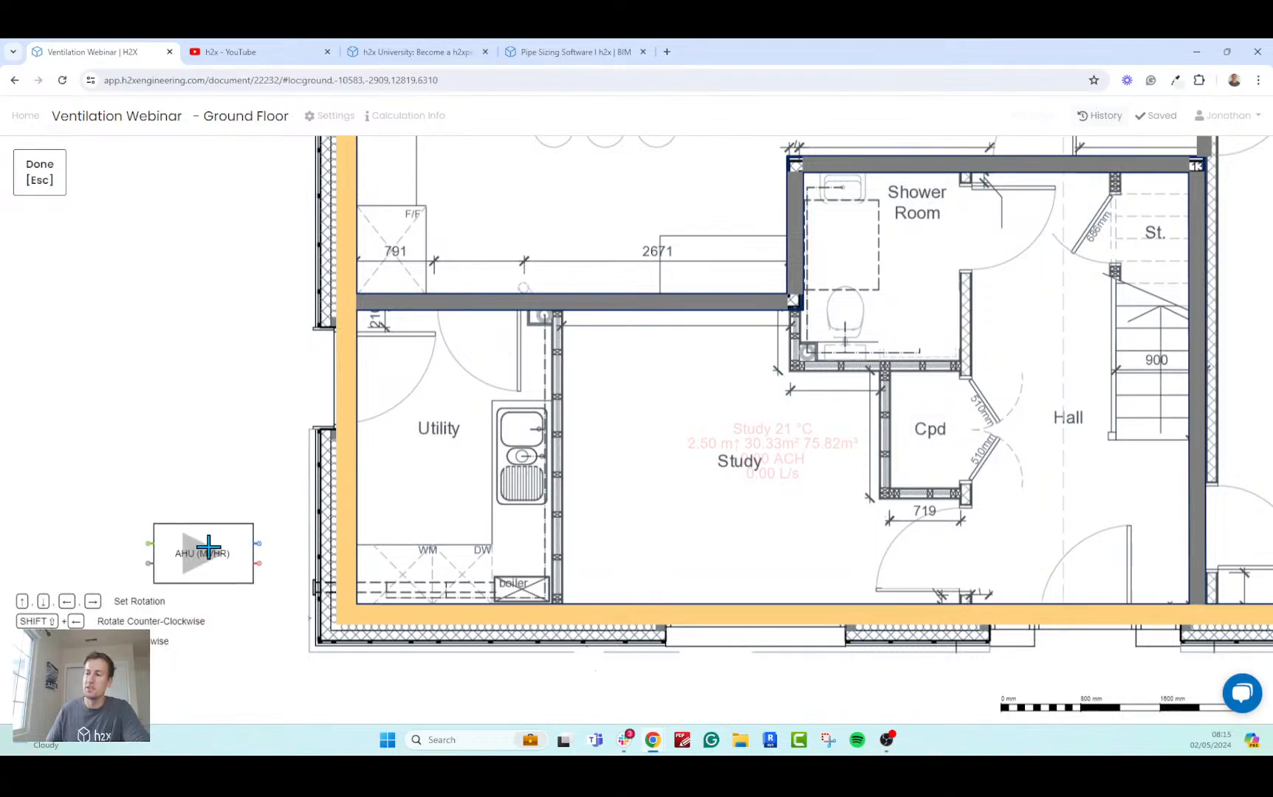
pyautogui.hotkey('shift', 'Left')
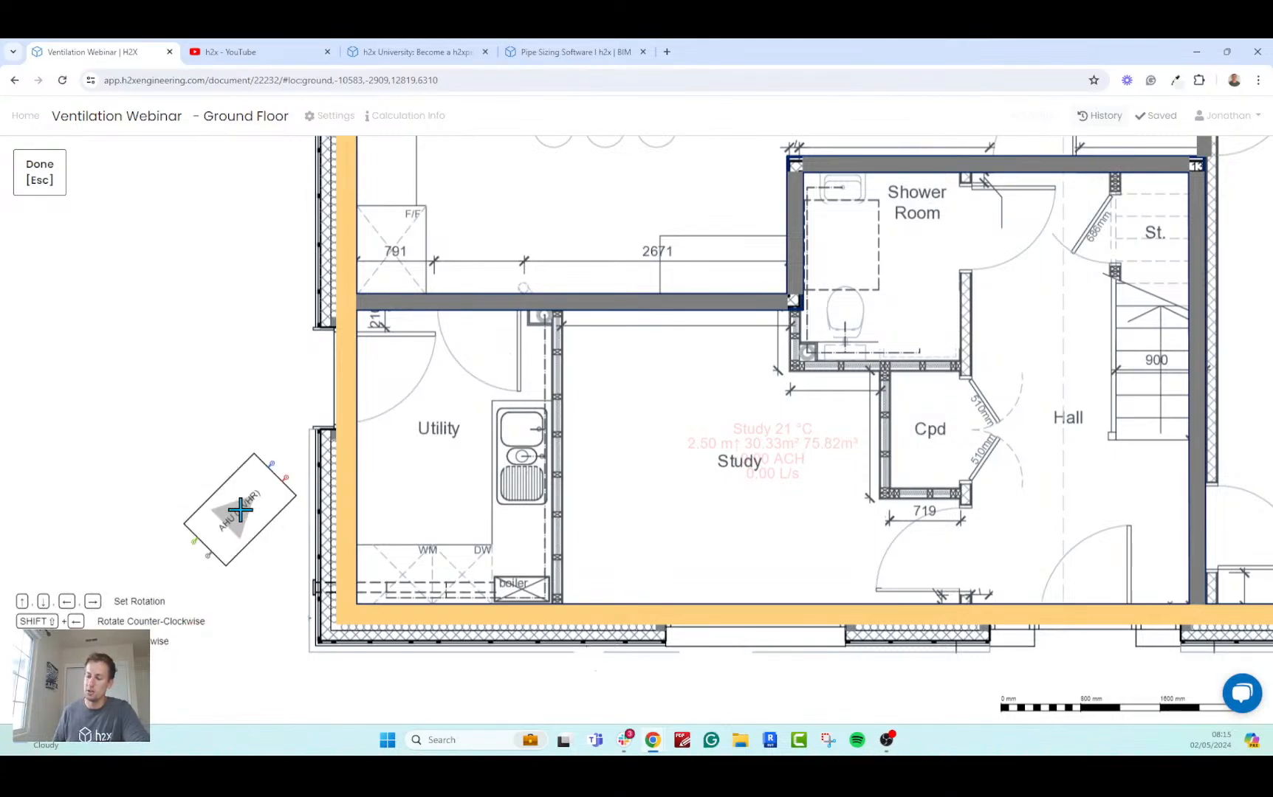
pyautogui.hotkey('shift', 'Left')
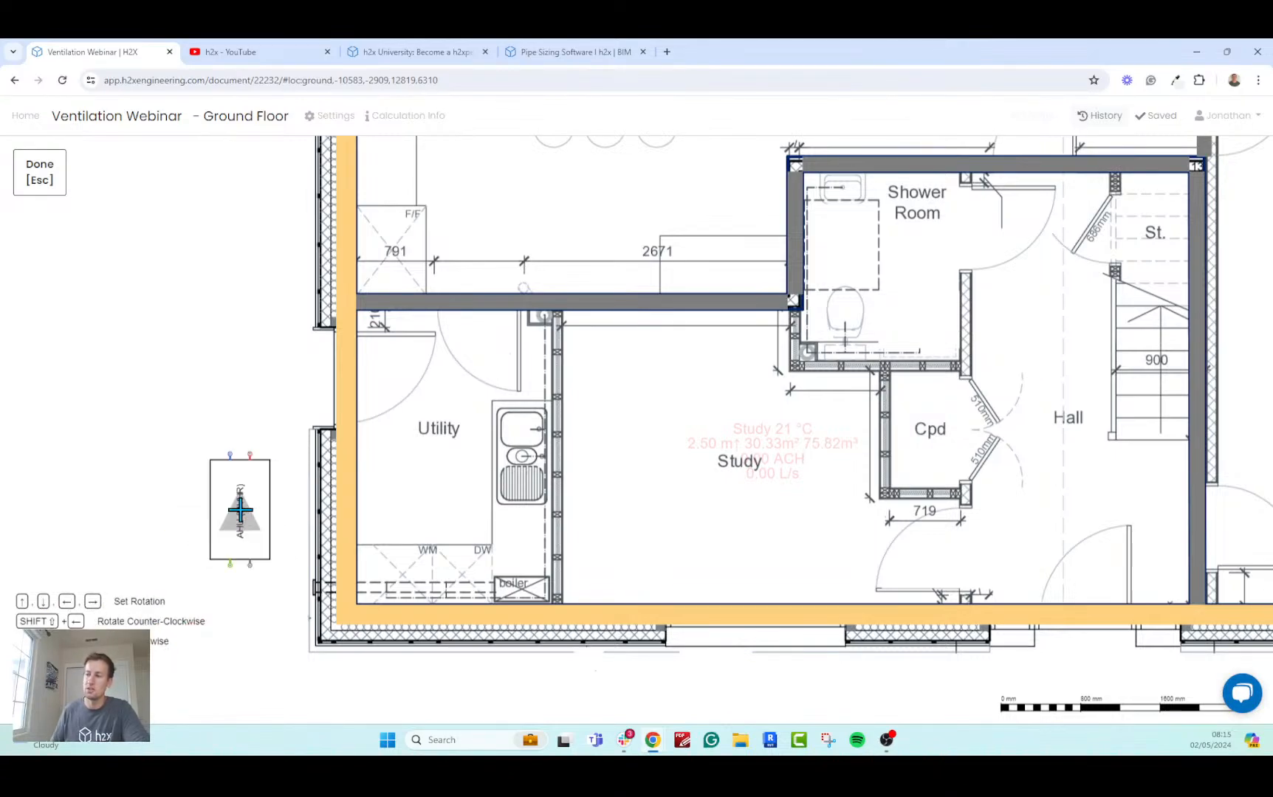
pyautogui.scroll(2, 430, 461)
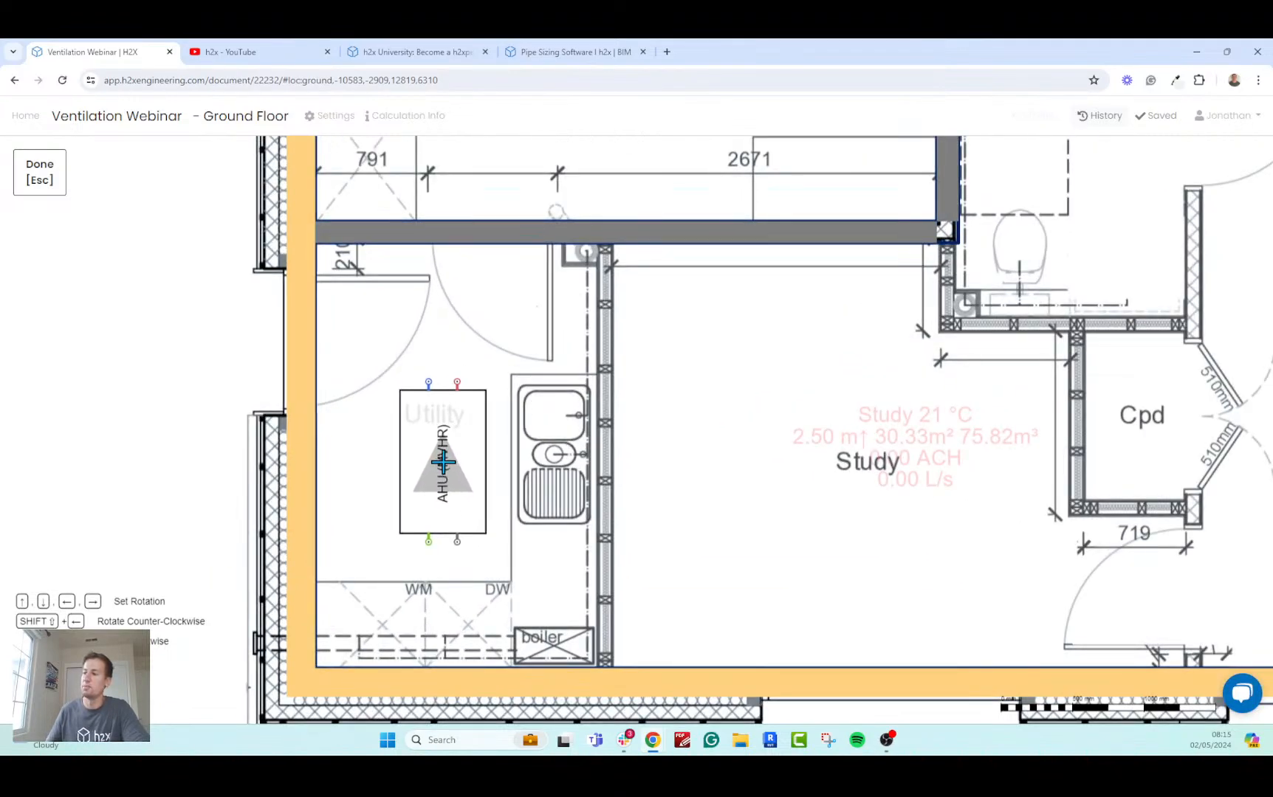
pyautogui.click(438, 463)
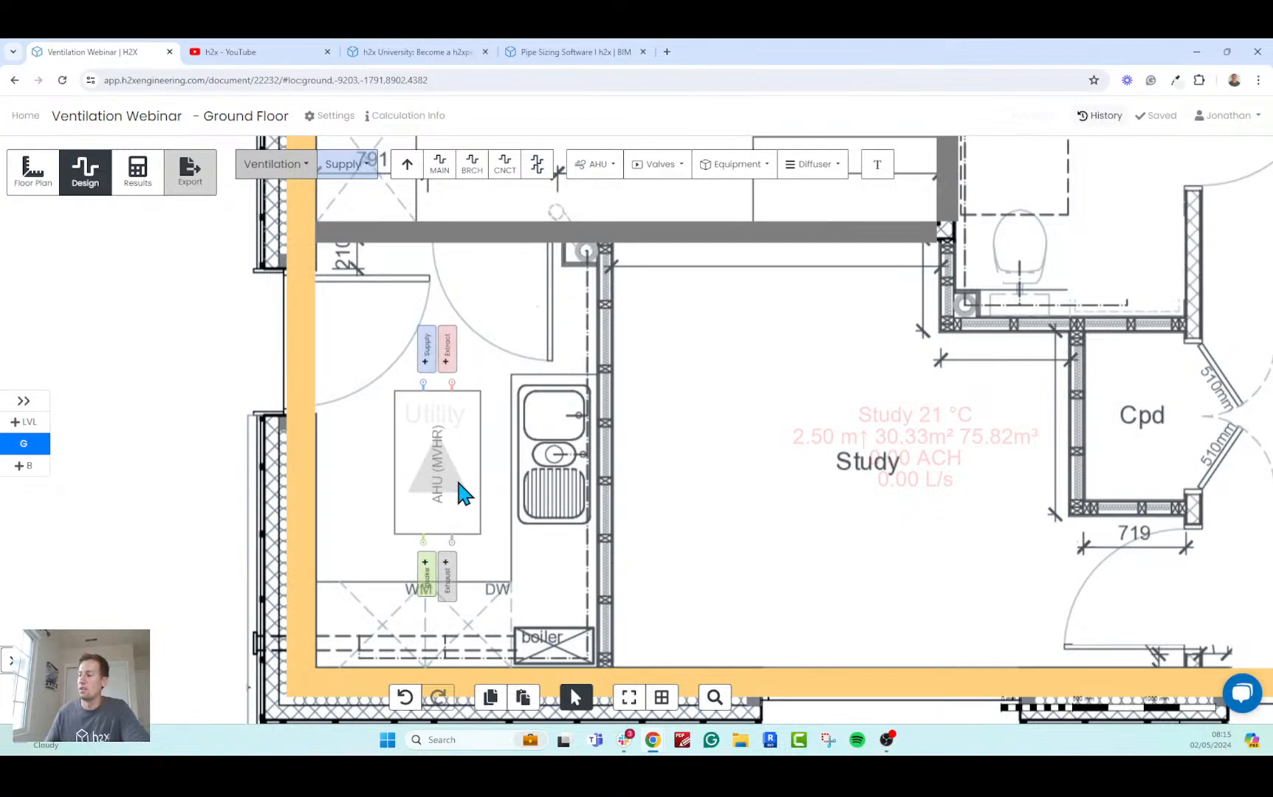
# Rename the air handling unit in the Utility room as AHU.
pyautogui.click(458, 492)
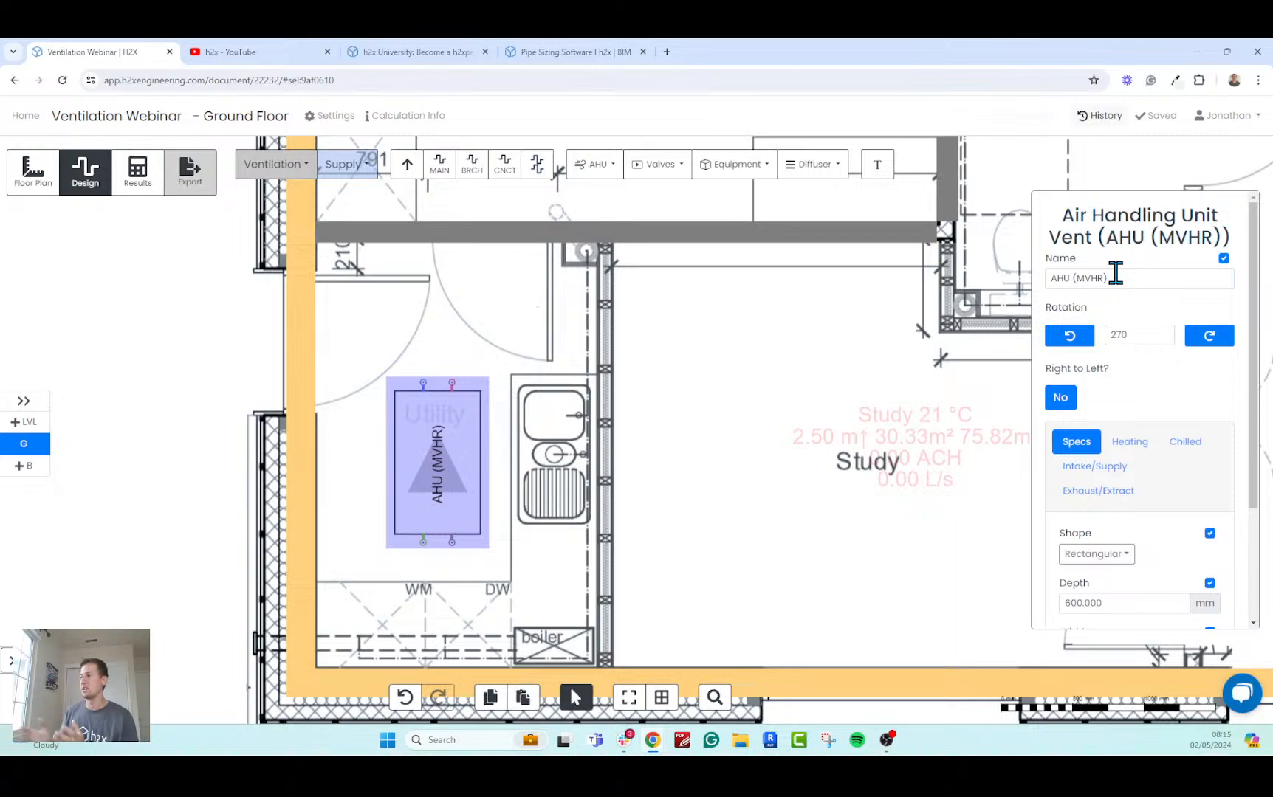
pyautogui.moveTo(1115, 272); pyautogui.dragTo(1075, 279)
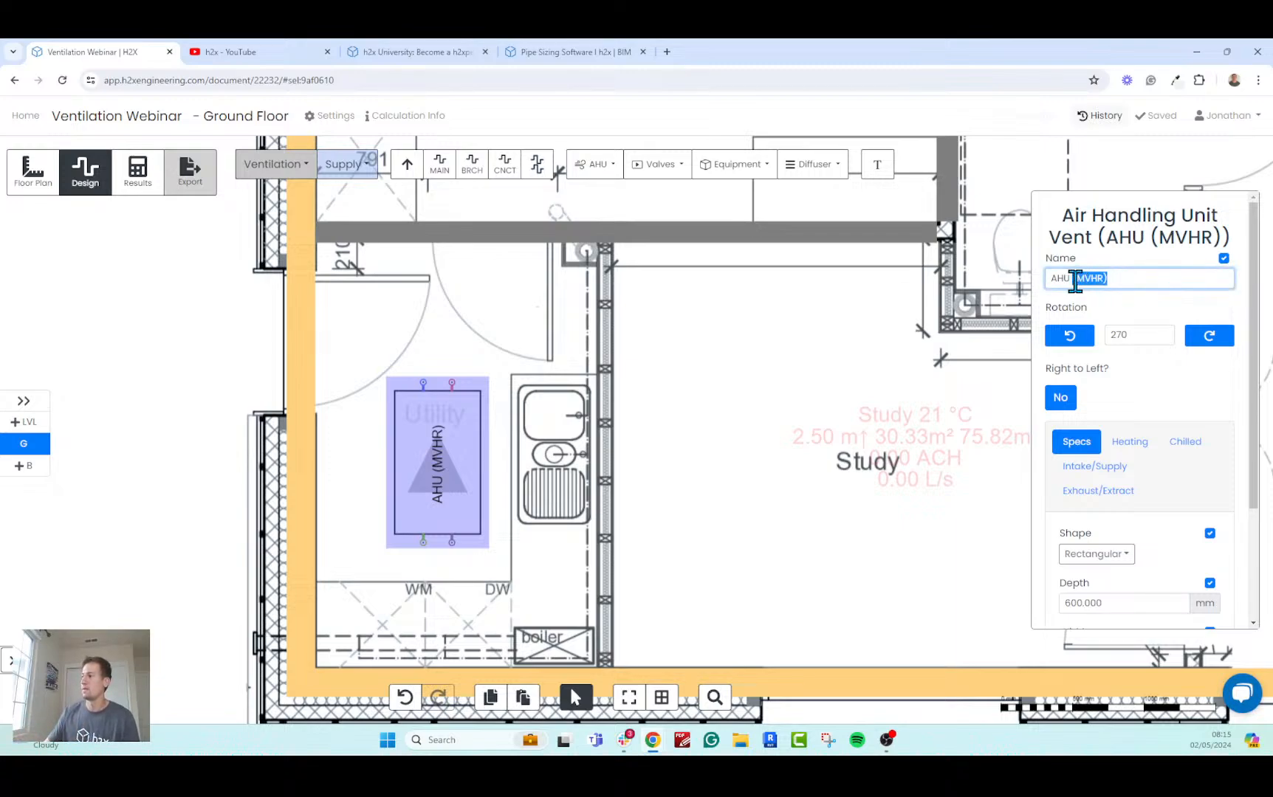
pyautogui.press('BackSpace')
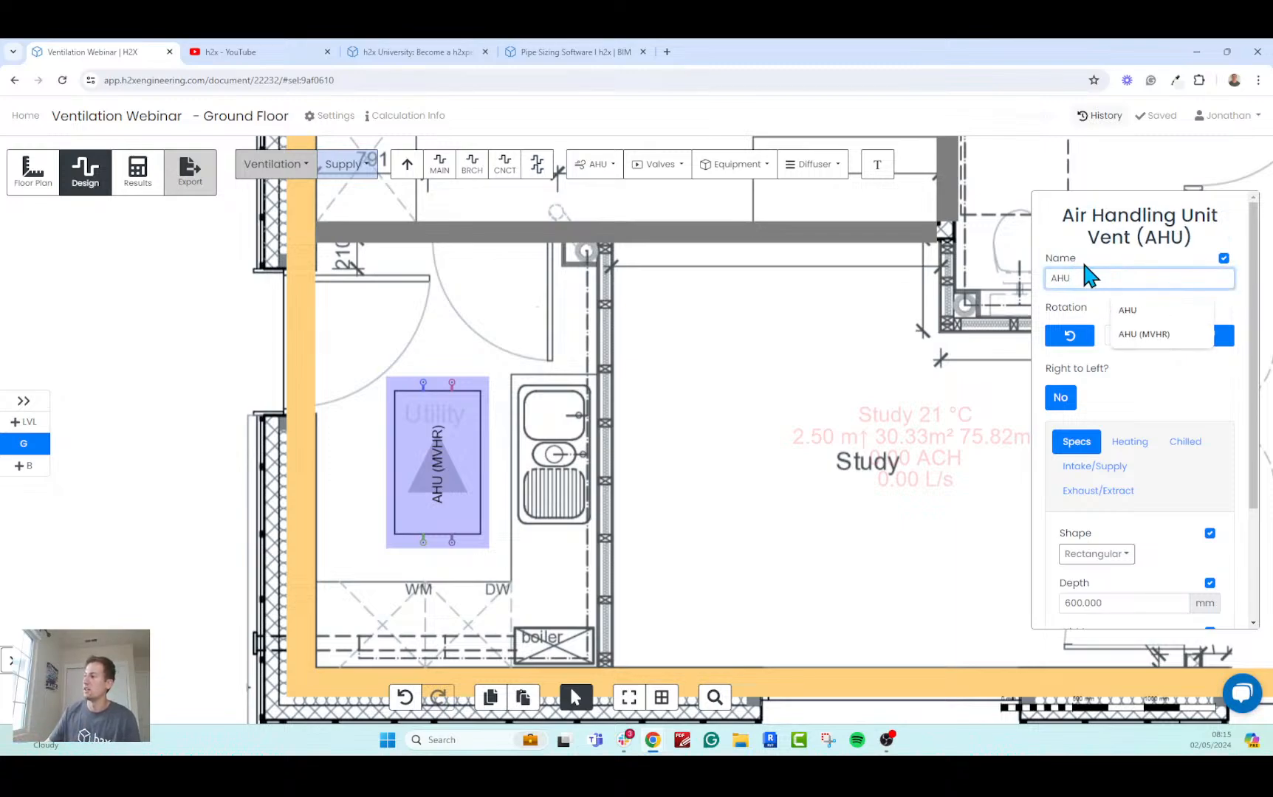
# Review the AHU's shape and dimensions and its heating and chilled inlet/outlet settings, leaving them as they are.
pyautogui.scroll(-3, 1086, 399)
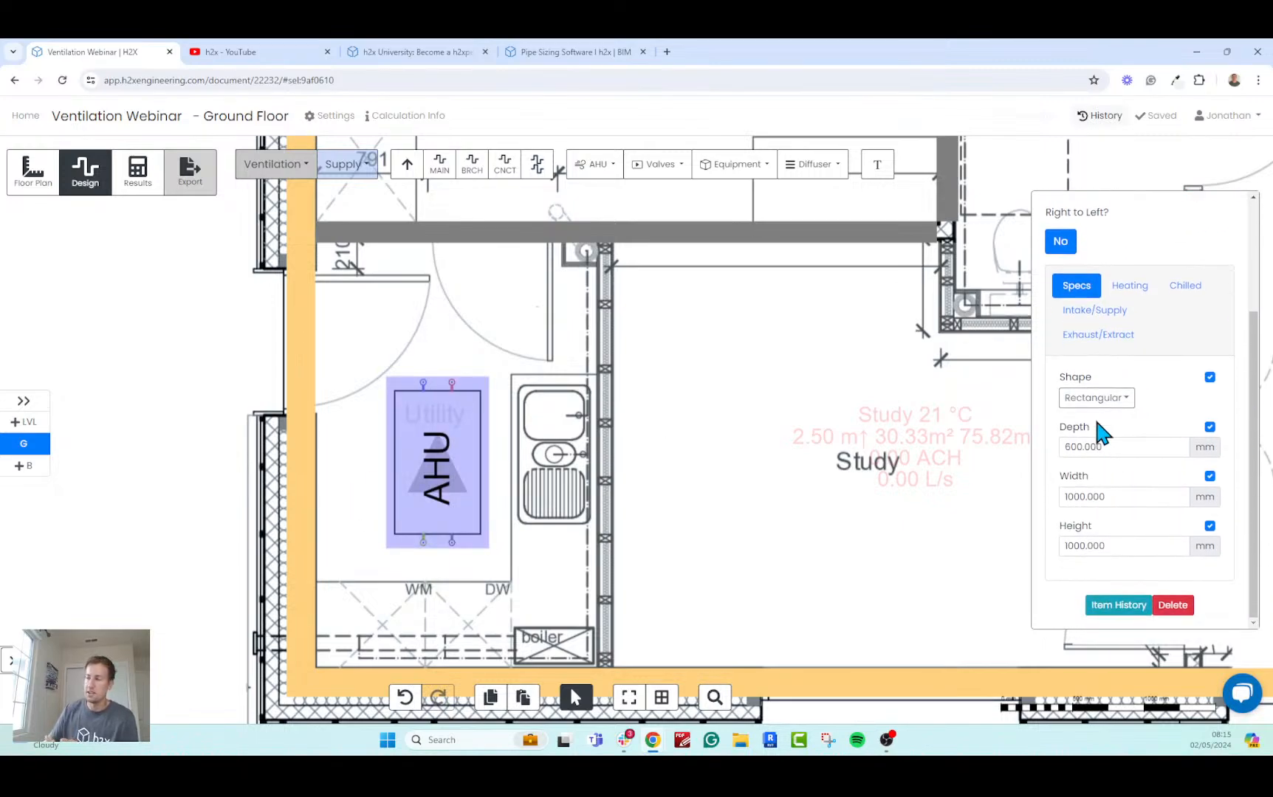
pyautogui.click(1118, 288)
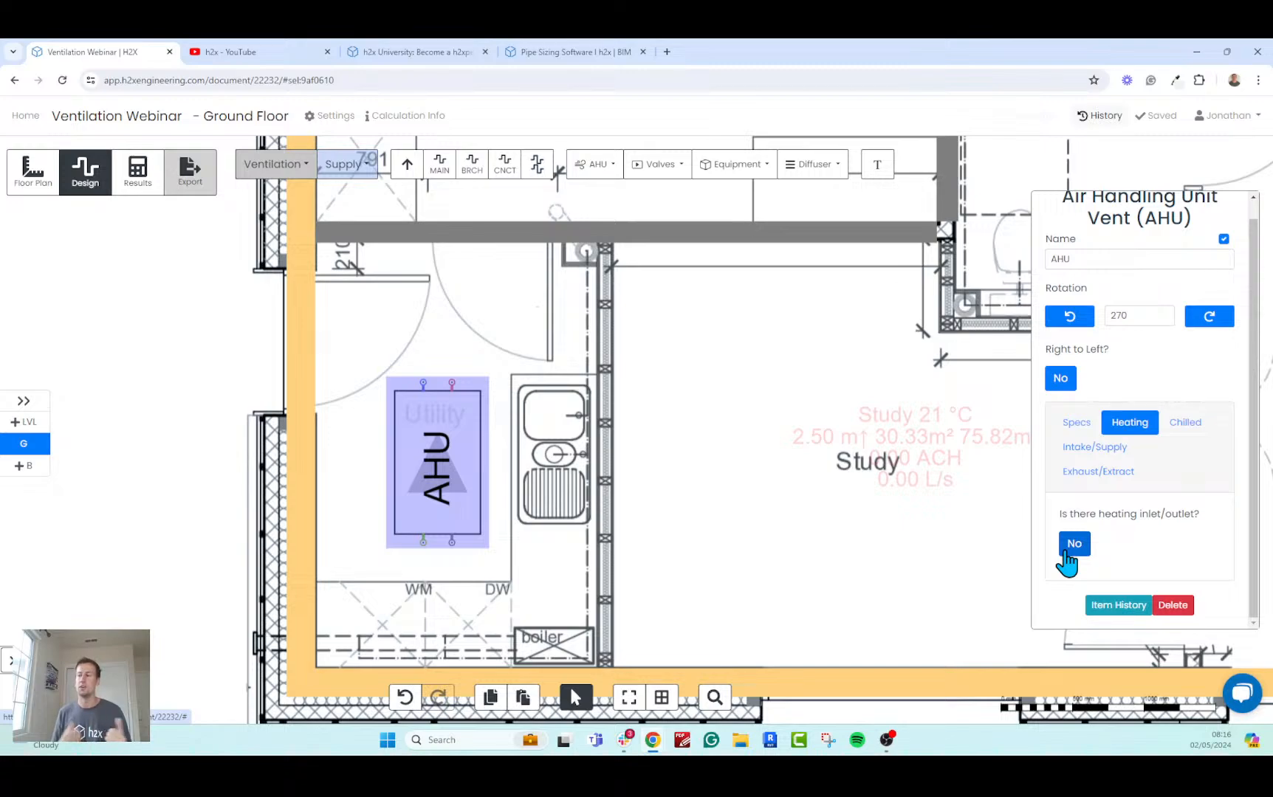
pyautogui.click(1186, 436)
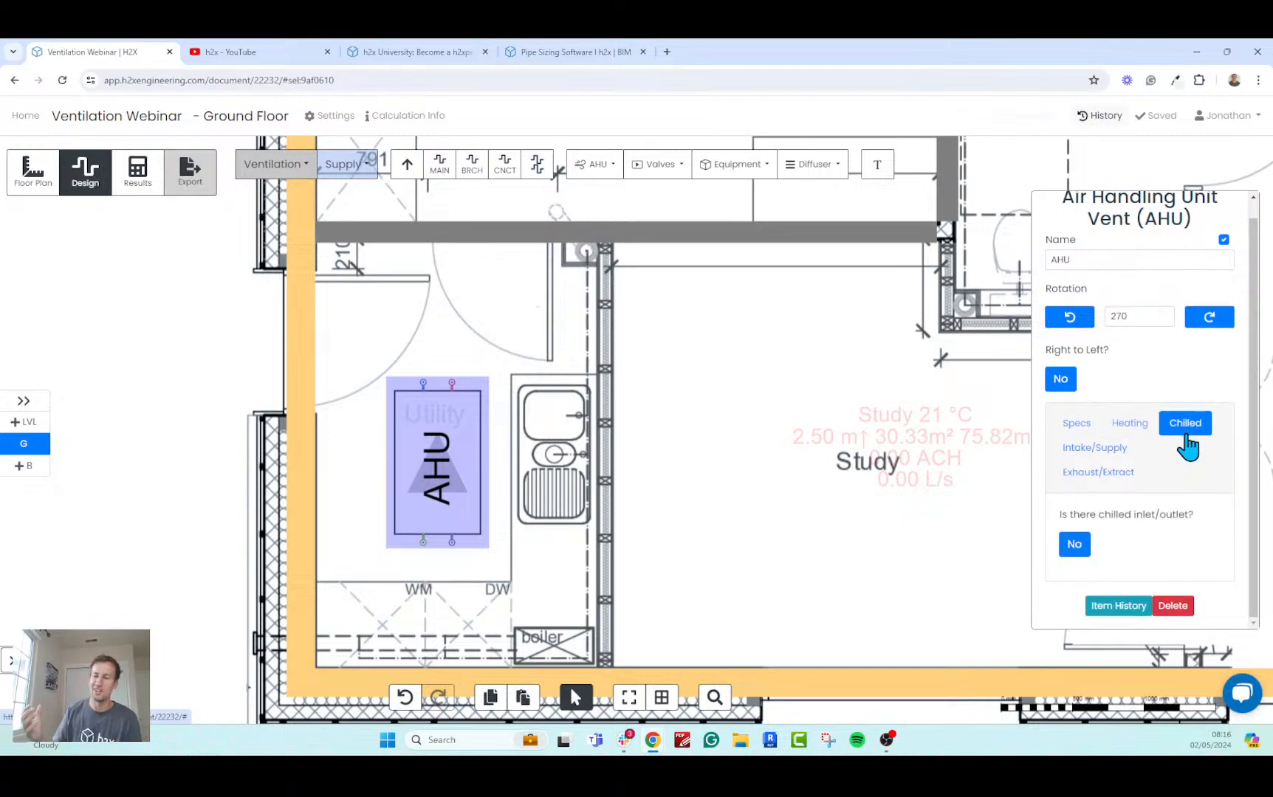
# Review the AHU's intake/supply and exhaust/extract flow systems, internal pressure drops and connection heights, then deselect the unit.
pyautogui.click(1127, 449)
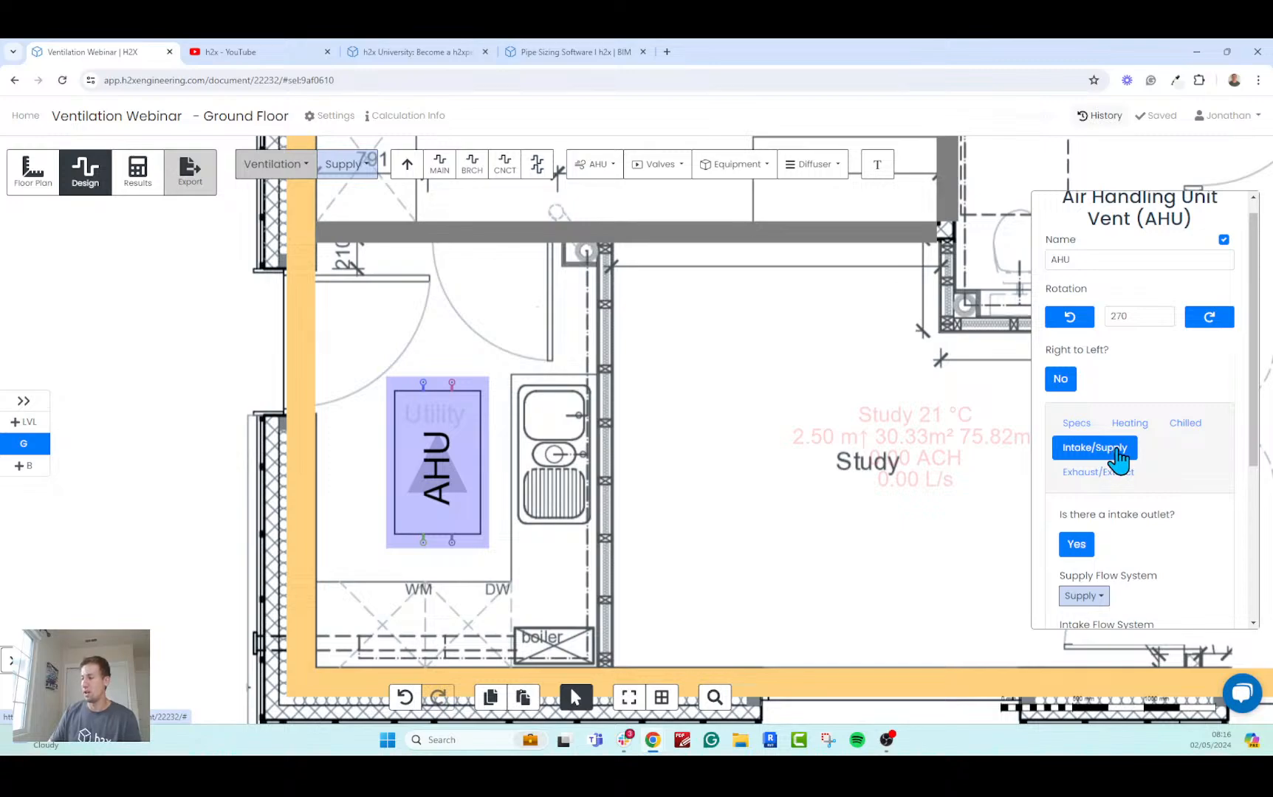
pyautogui.click(1108, 474)
pyautogui.click(1120, 451)
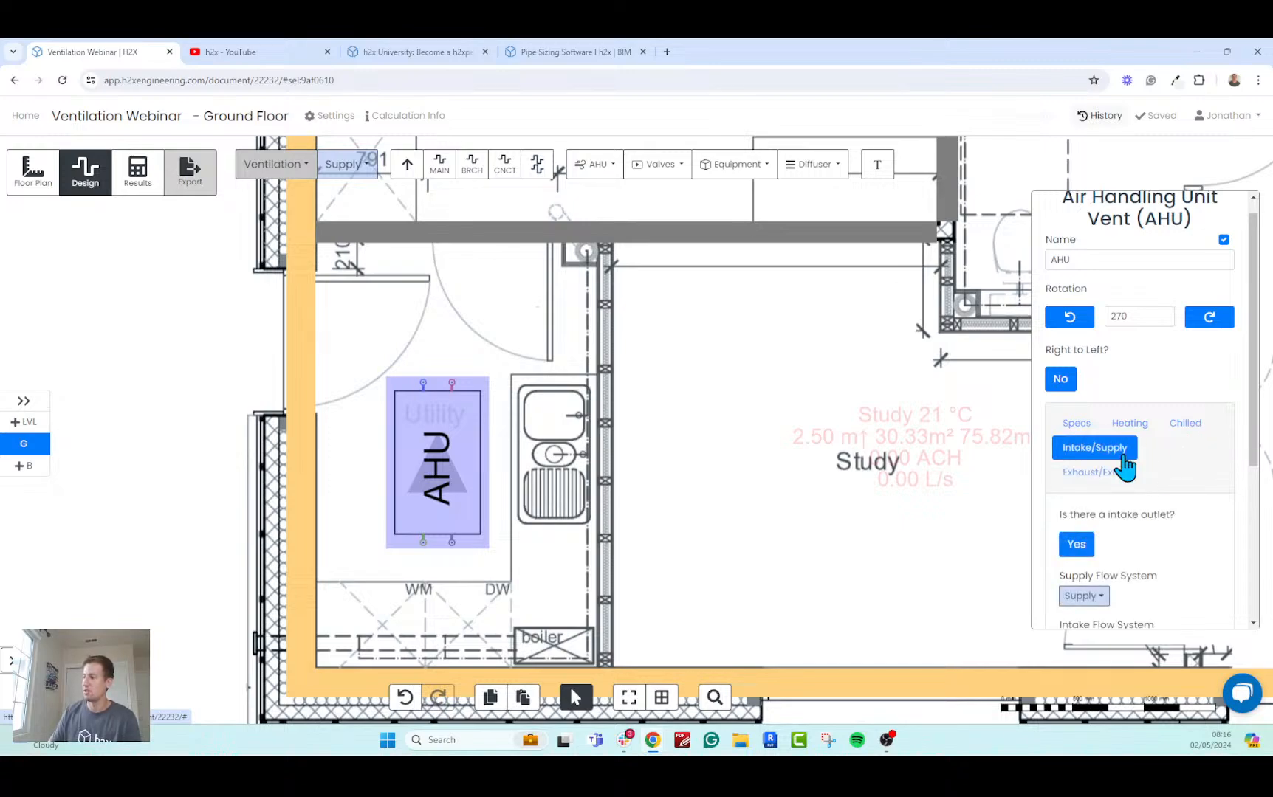
pyautogui.moveTo(1255, 395); pyautogui.dragTo(1233, 547)
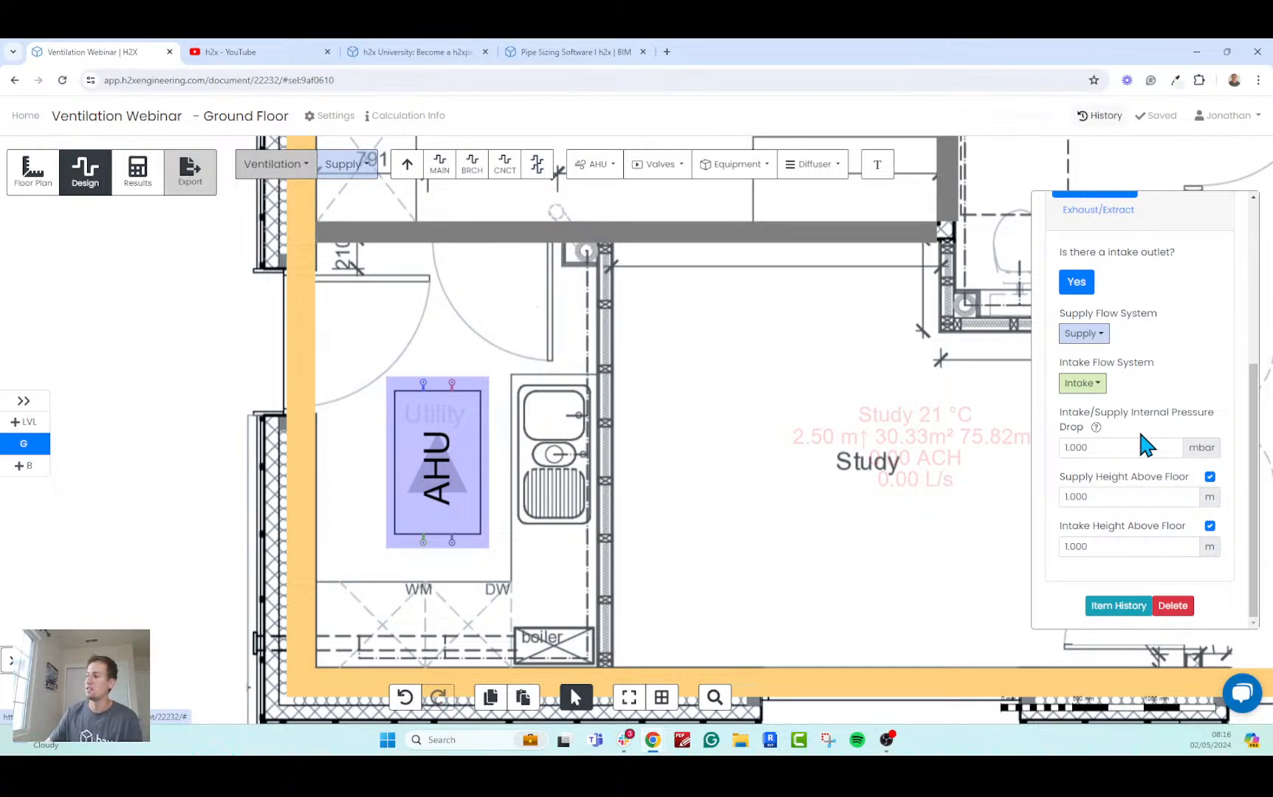
pyautogui.click(1096, 447)
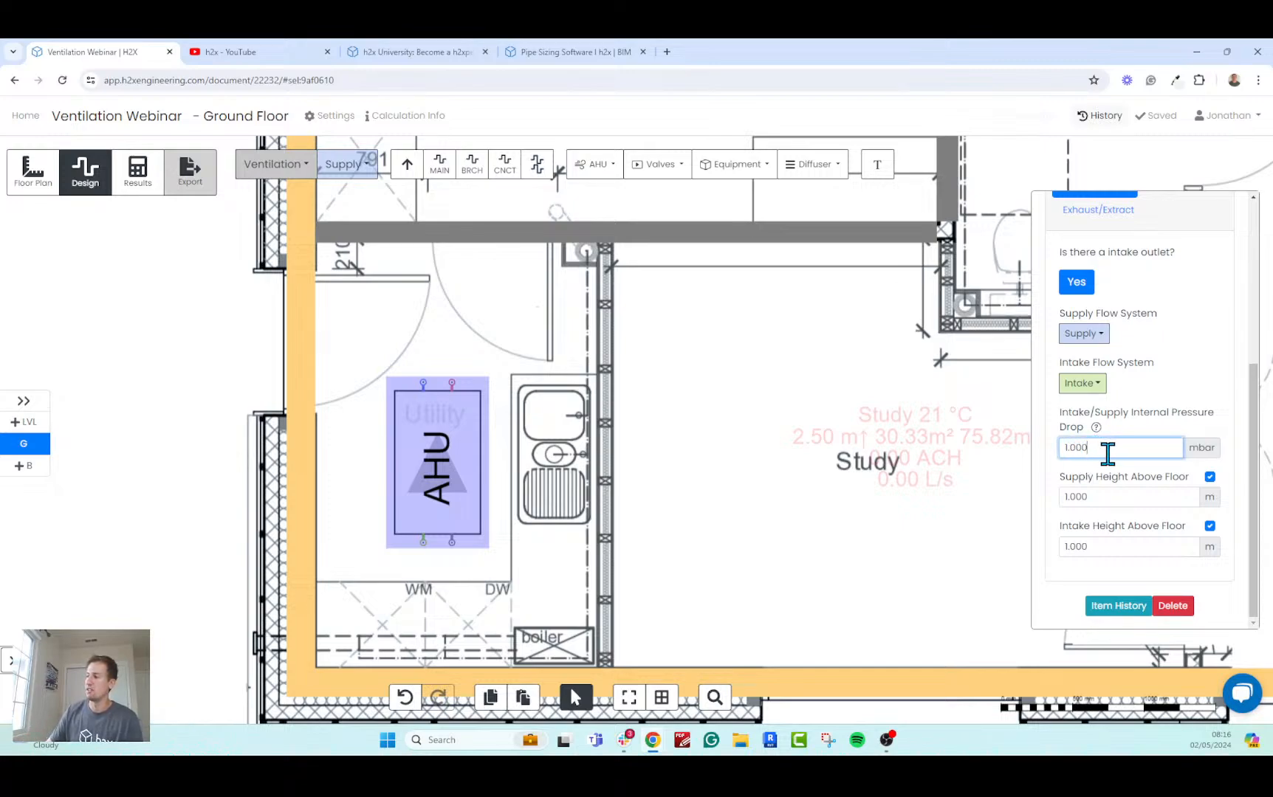
pyautogui.scroll(2, 1125, 506)
pyautogui.click(1107, 275)
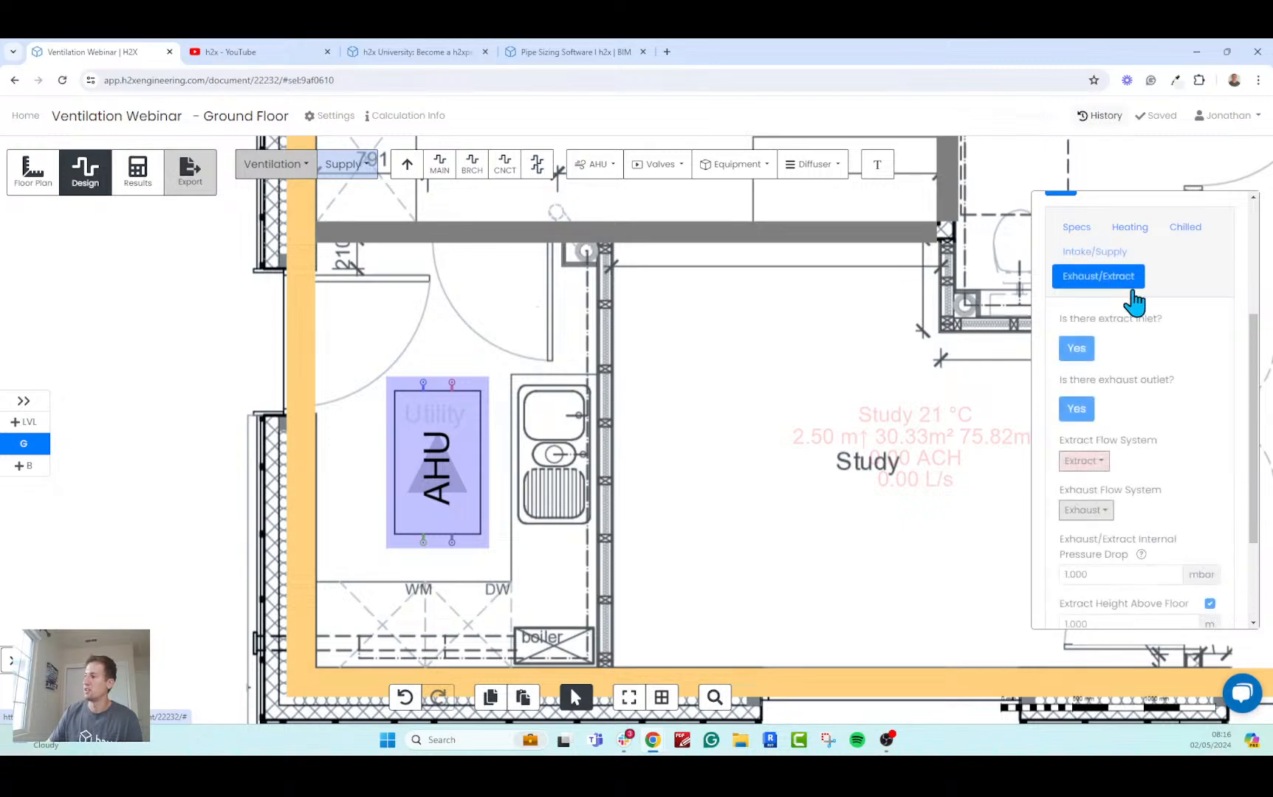
pyautogui.scroll(-5, 1169, 392)
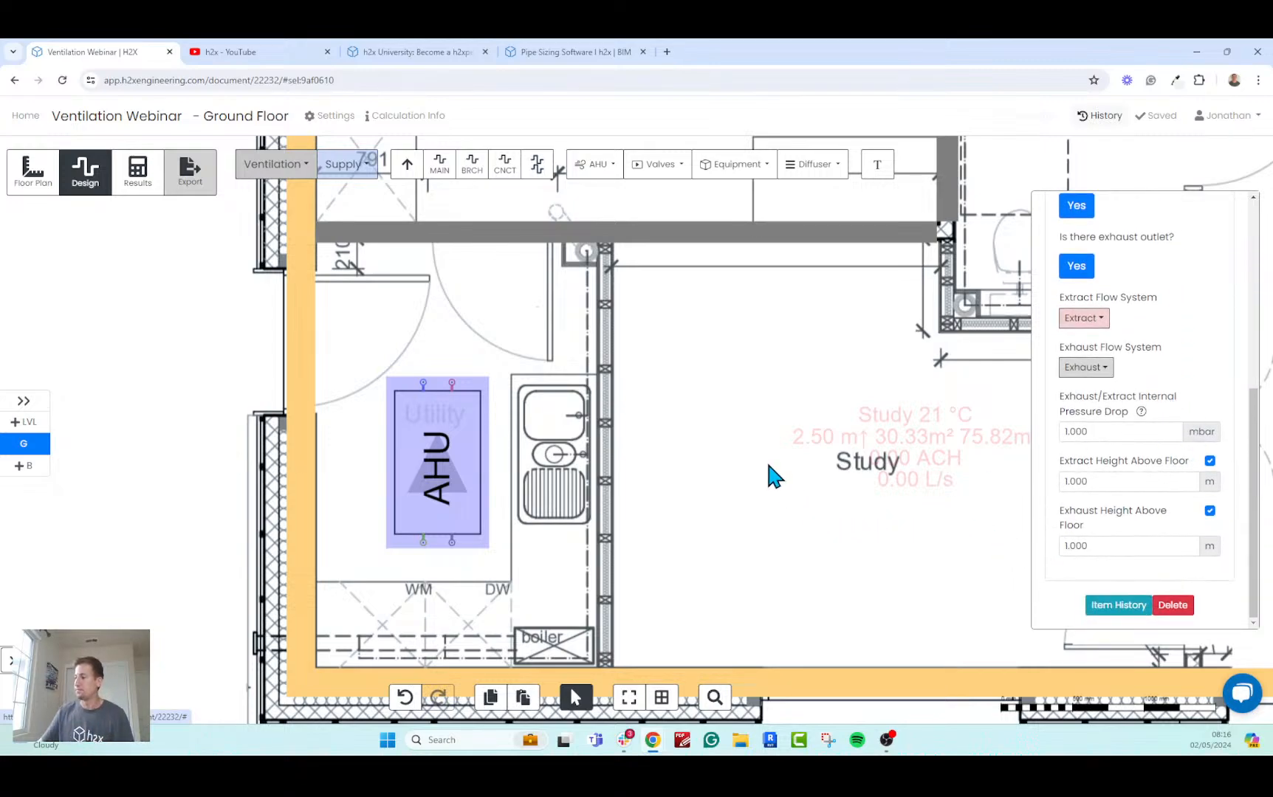
pyautogui.click(788, 463)
# Examine the AHU's position on the ground floor plan and its supply, extract, intake and exhaust connection points.
pyautogui.scroll(-2, 738, 496)
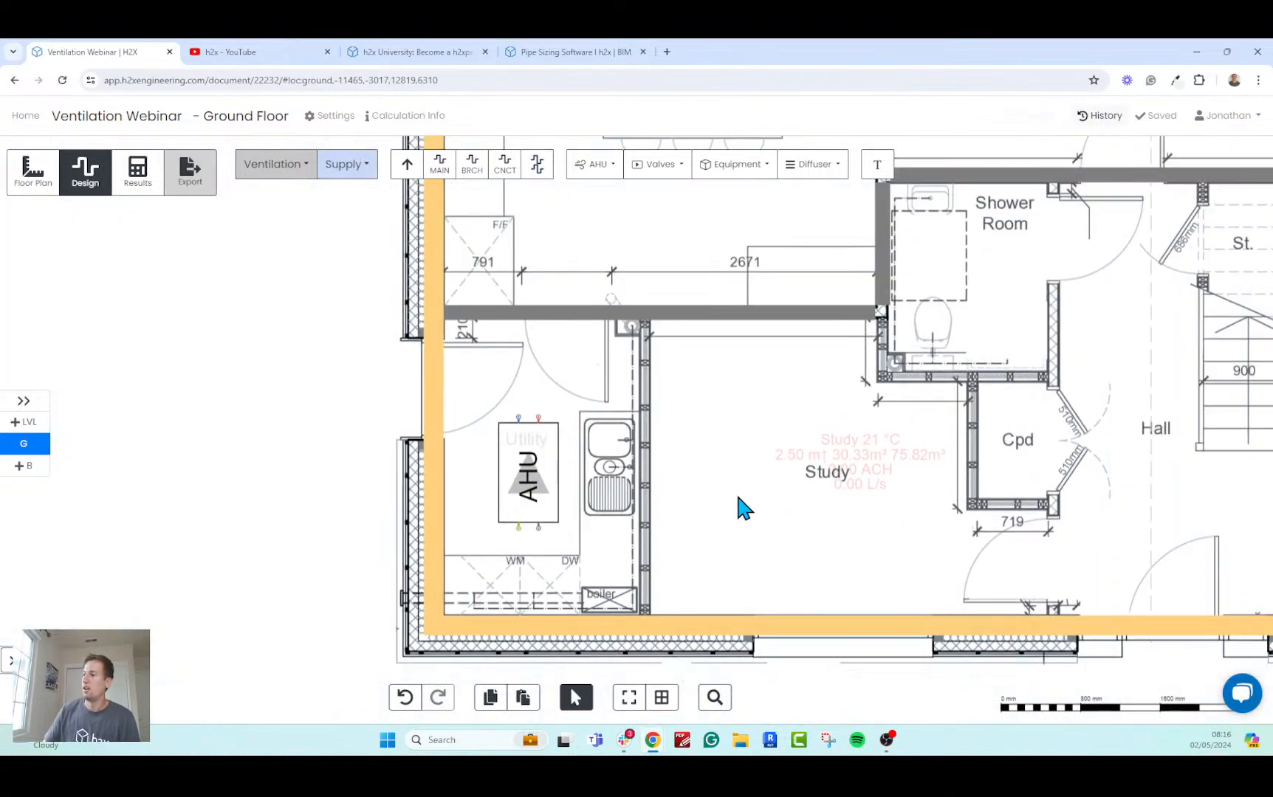
pyautogui.scroll(-3, 738, 497)
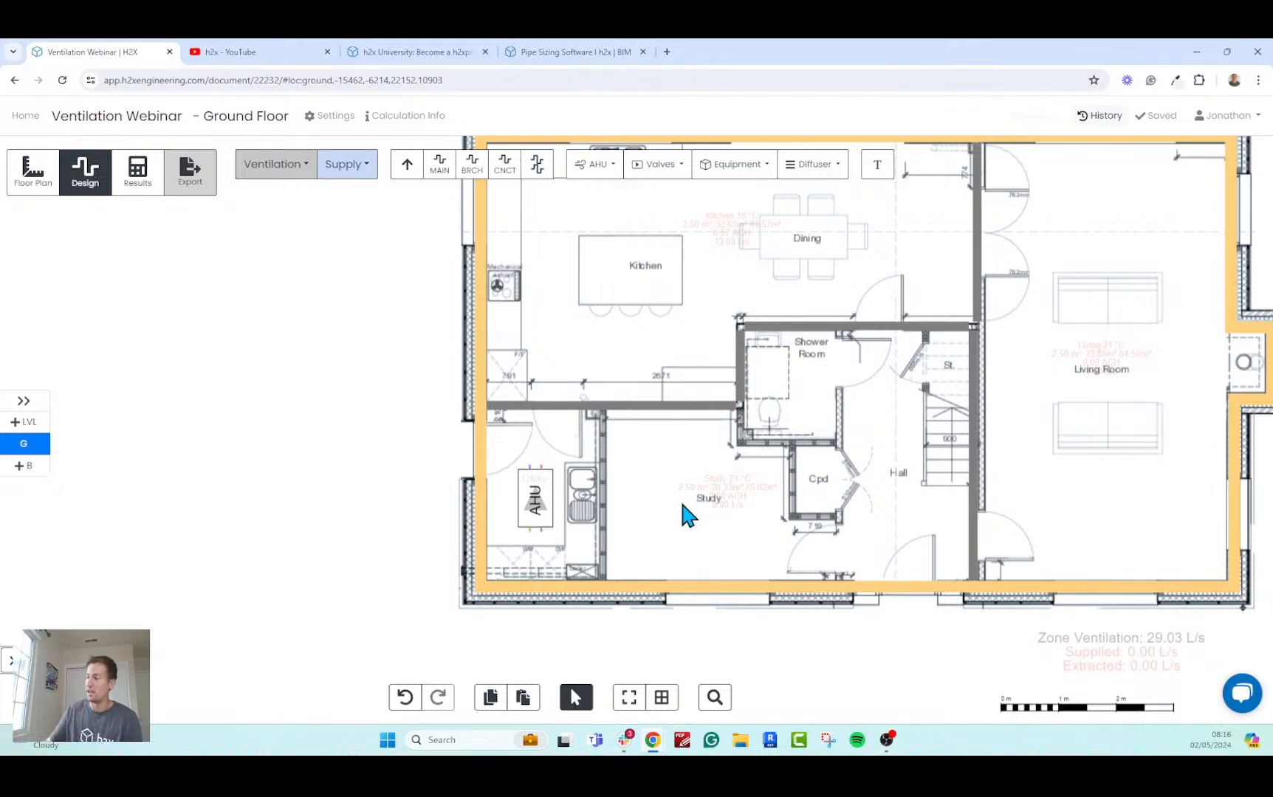
pyautogui.moveTo(709, 483); pyautogui.dragTo(594, 517)
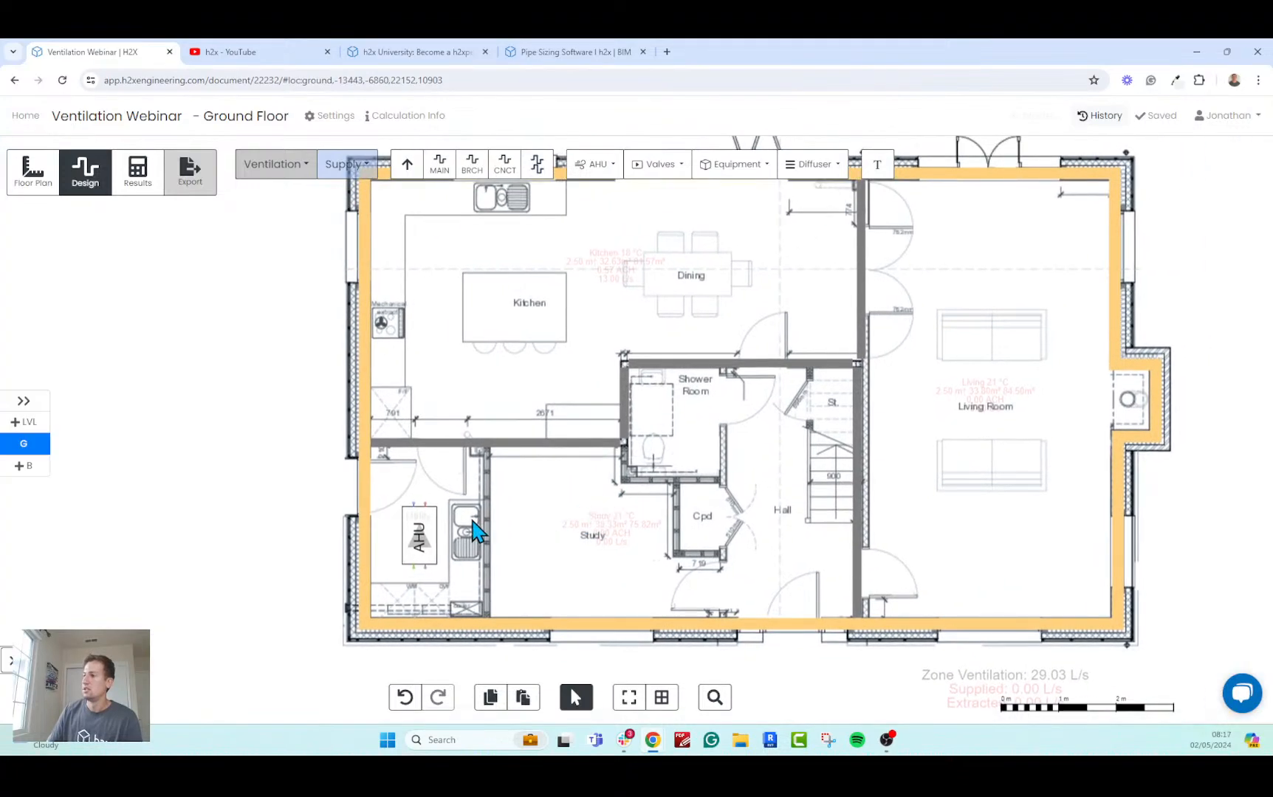
pyautogui.click(420, 530)
pyautogui.scroll(2, 420, 533)
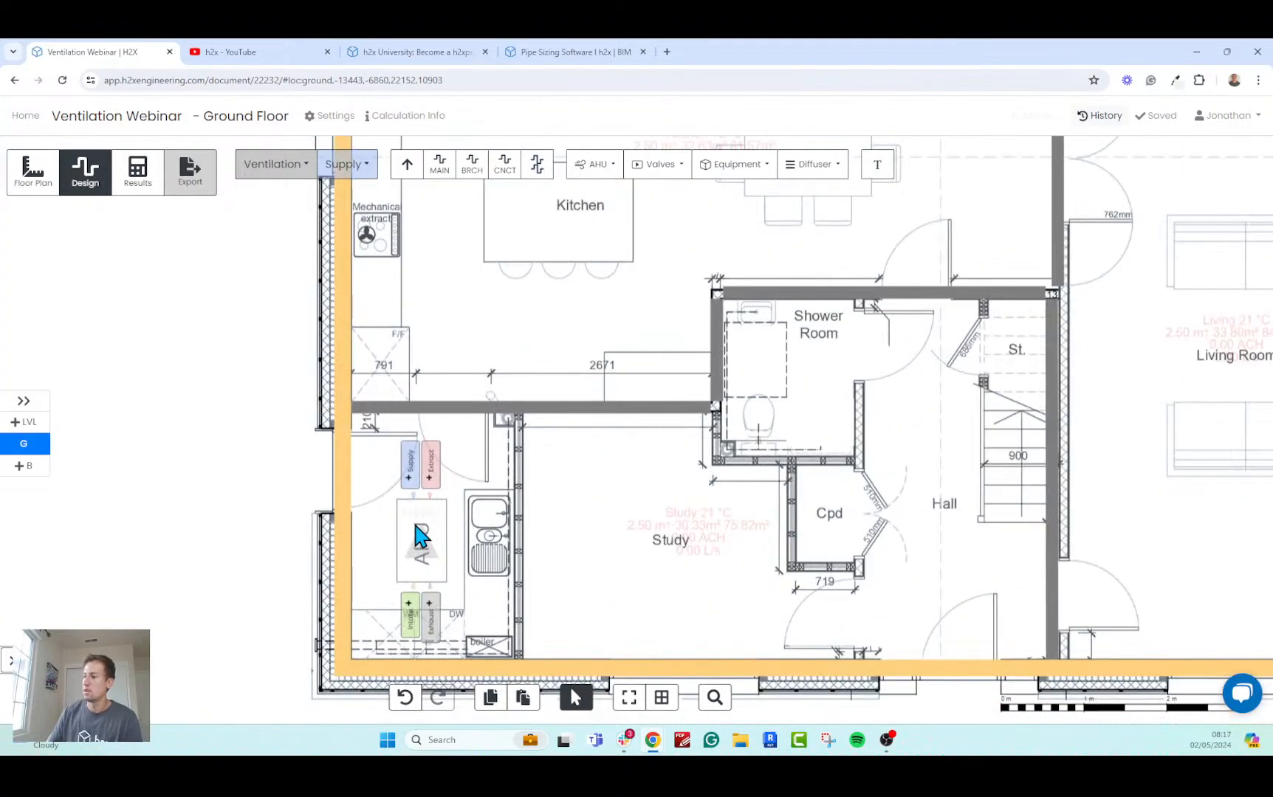
pyautogui.scroll(-3, 419, 535)
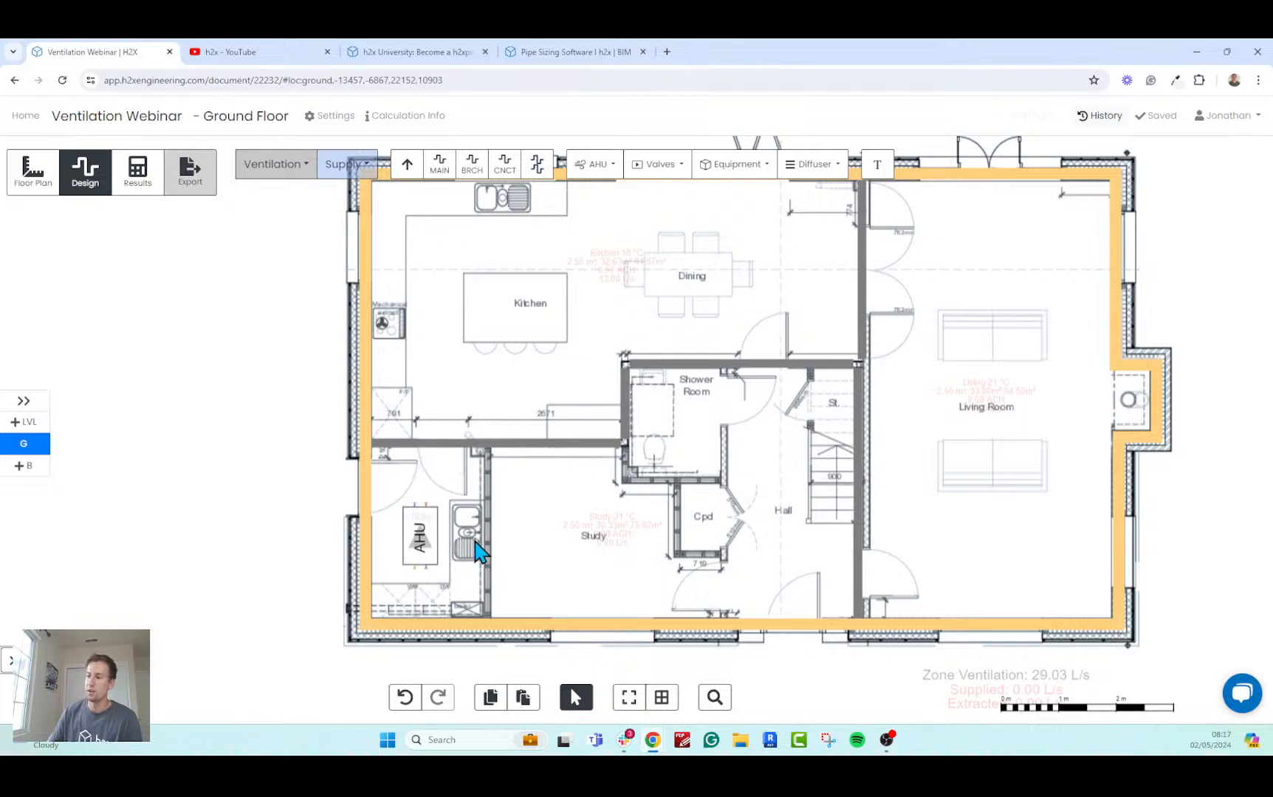
pyautogui.scroll(3, 421, 539)
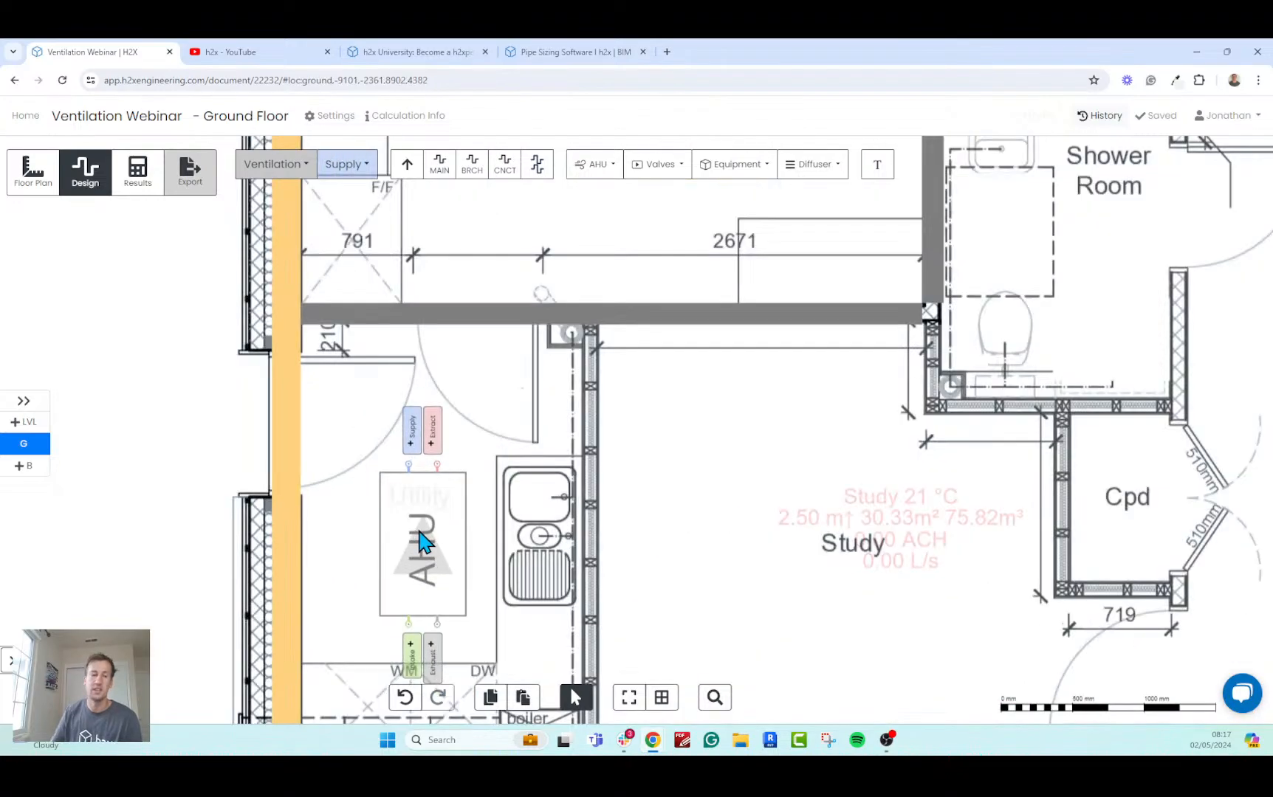
pyautogui.scroll(3, 428, 532)
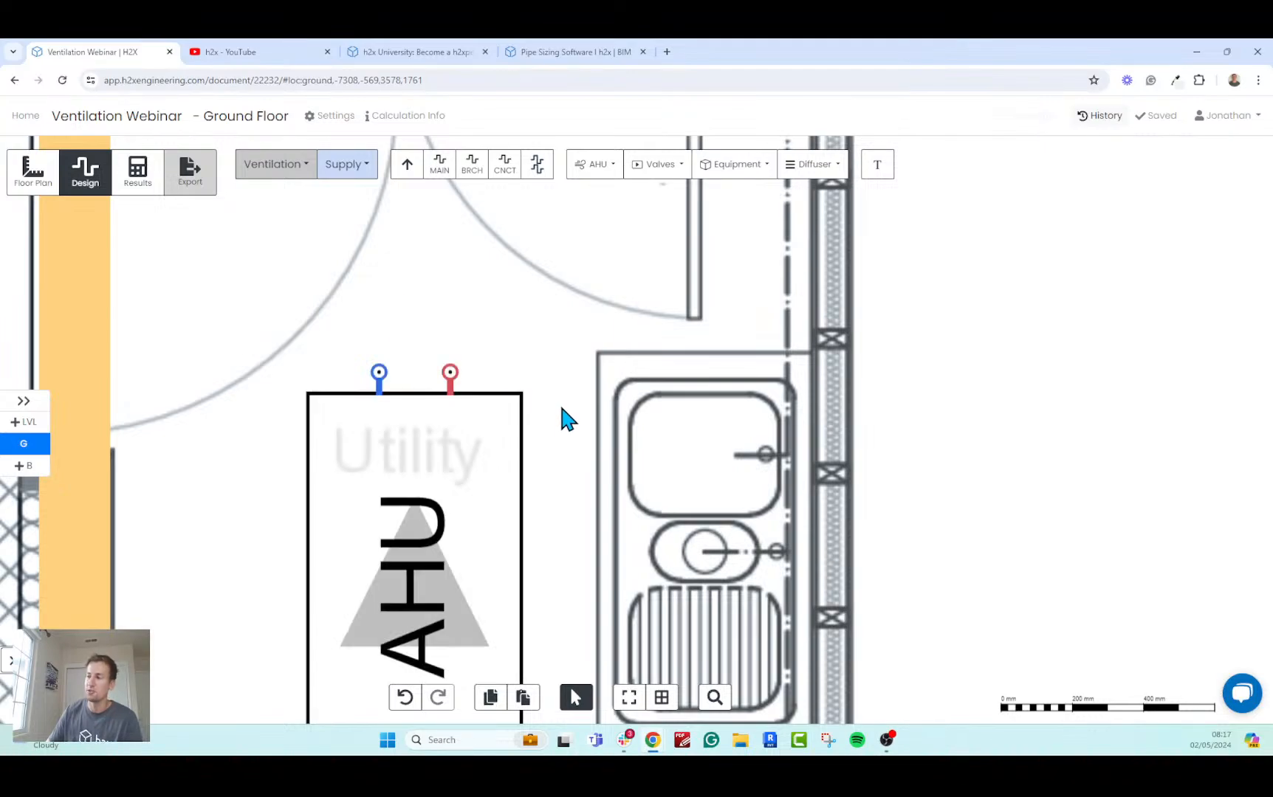
pyautogui.scroll(-3, 559, 402)
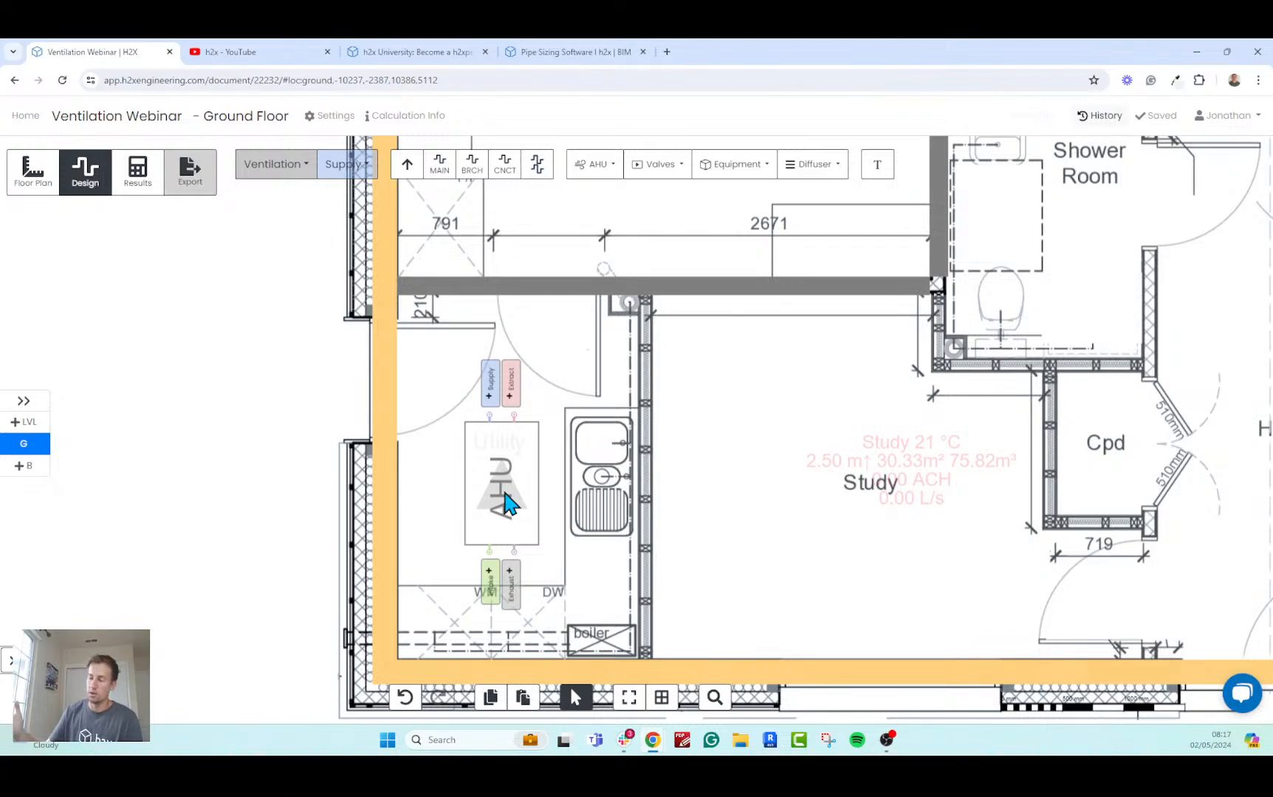
# Draw an extract duct at 2.4 m height from the AHU about 3.5 m into the Kitchen, and about 5.3 m across towards Dining.
pyautogui.click(515, 398)
pyautogui.scroll(-3, 534, 377)
pyautogui.scroll(2, 538, 293)
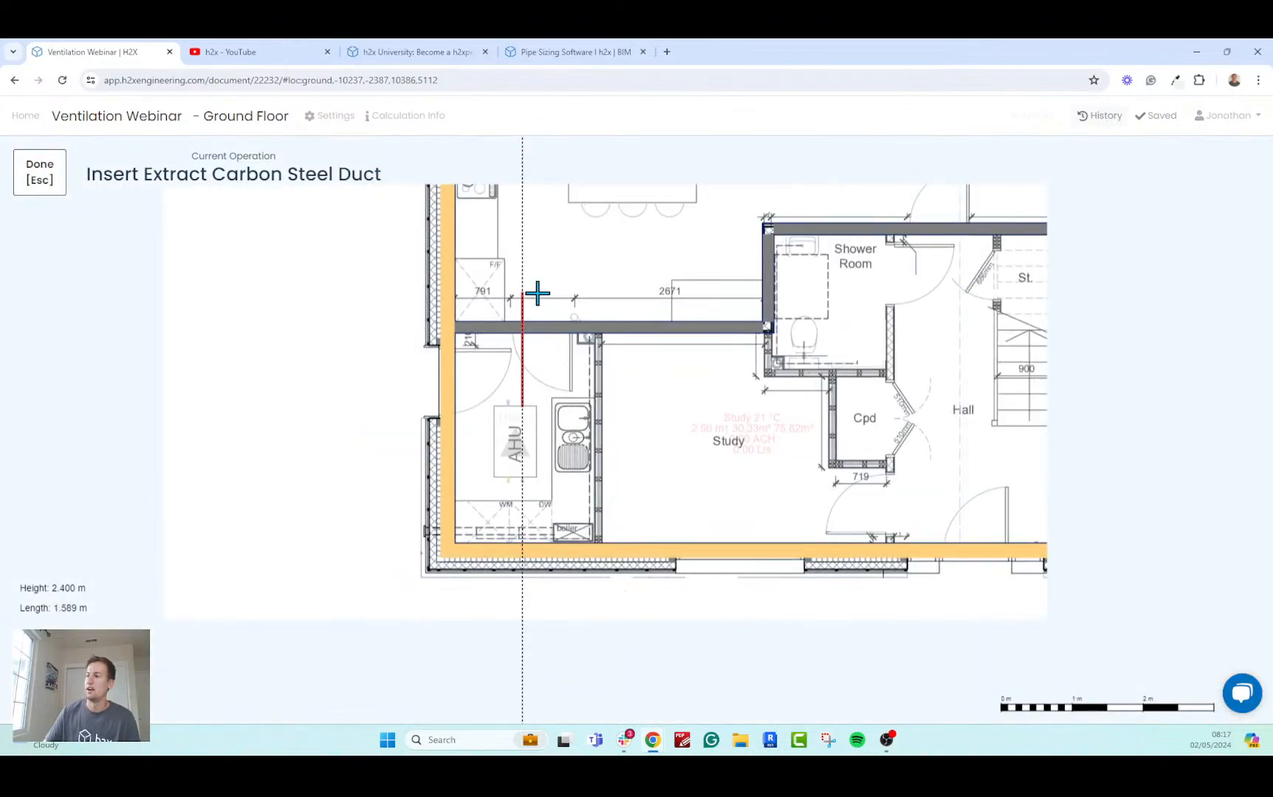
pyautogui.moveTo(538, 293); pyautogui.dragTo(492, 449, button='middle')
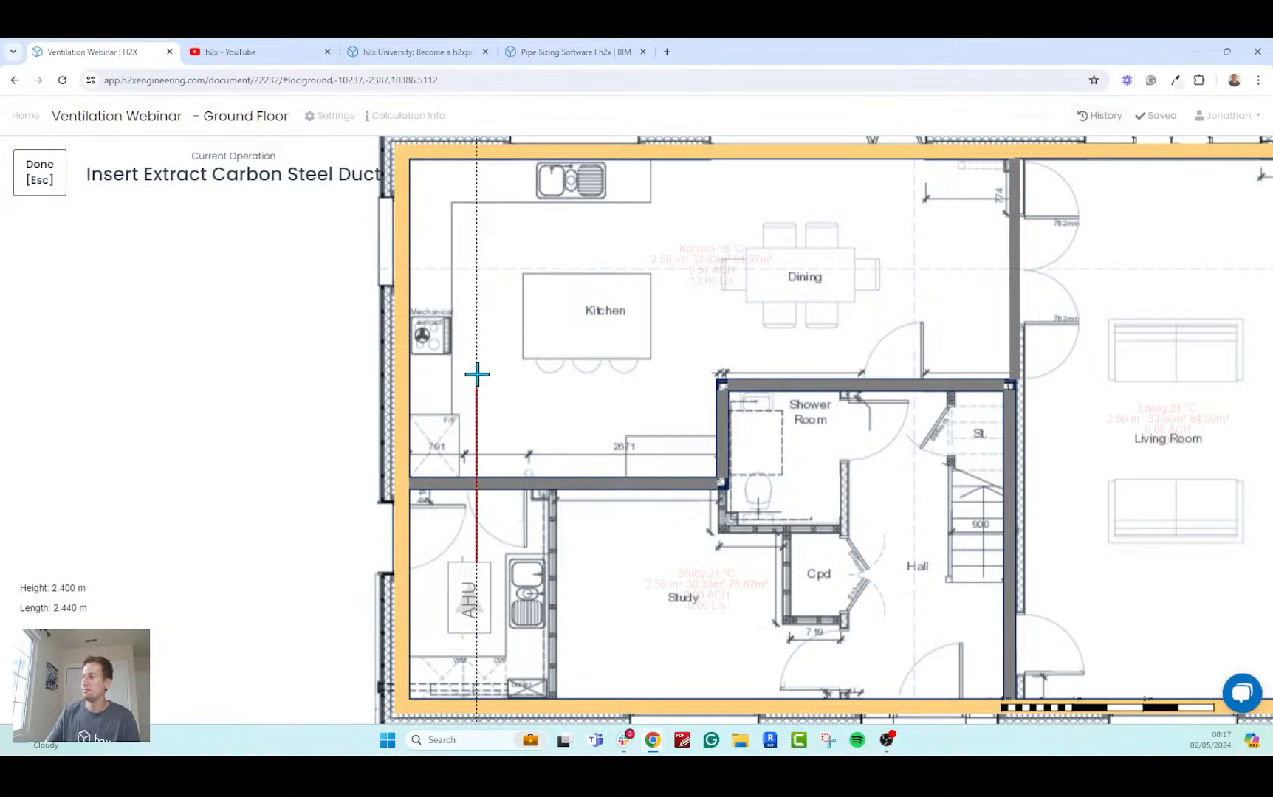
pyautogui.scroll(-3, 480, 361)
pyautogui.scroll(1, 478, 345)
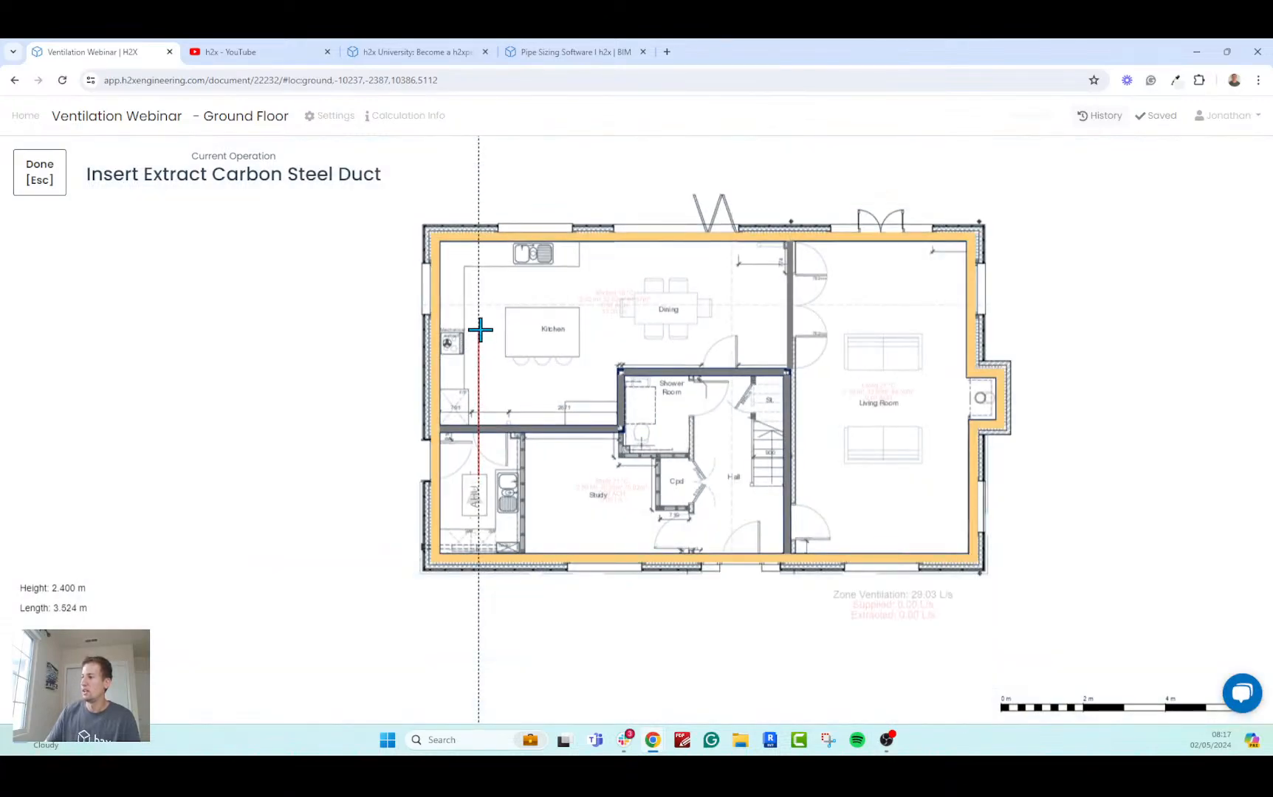
pyautogui.click(480, 334)
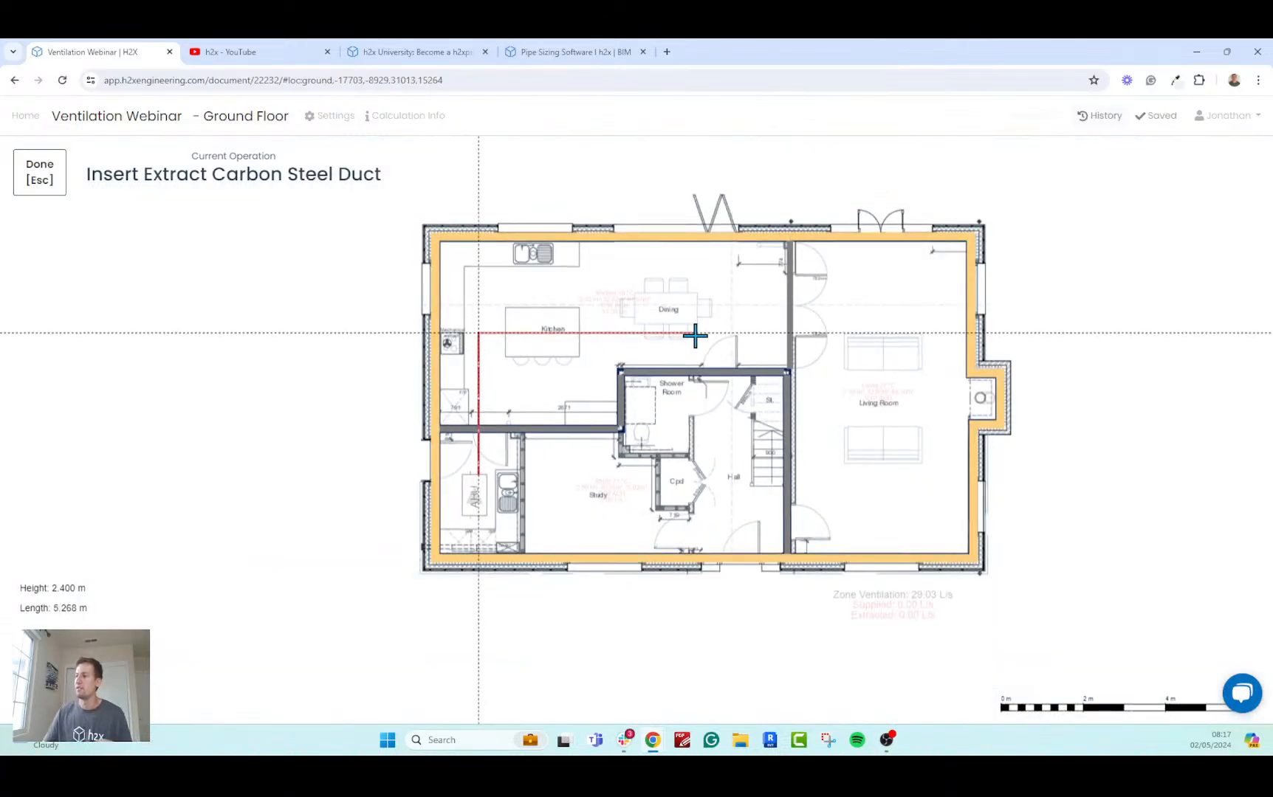
pyautogui.click(695, 334)
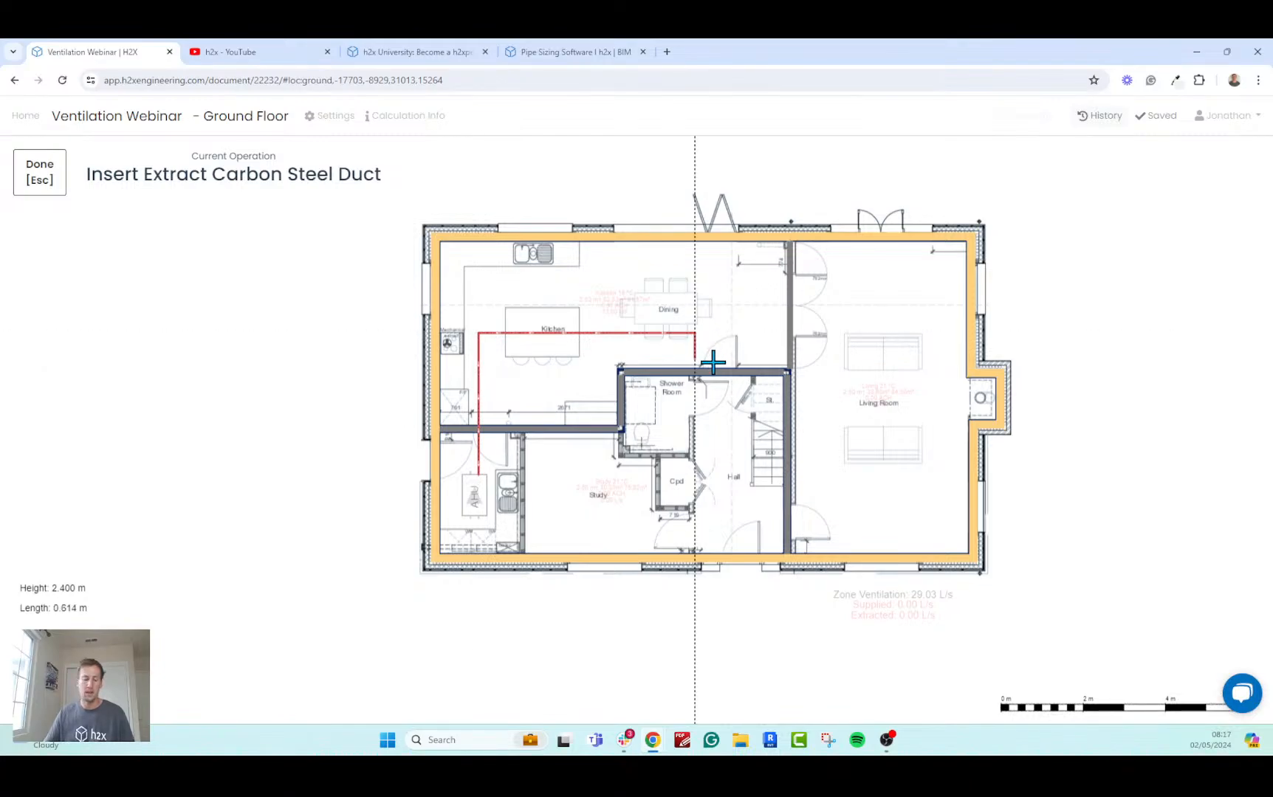
pyautogui.click(49, 190)
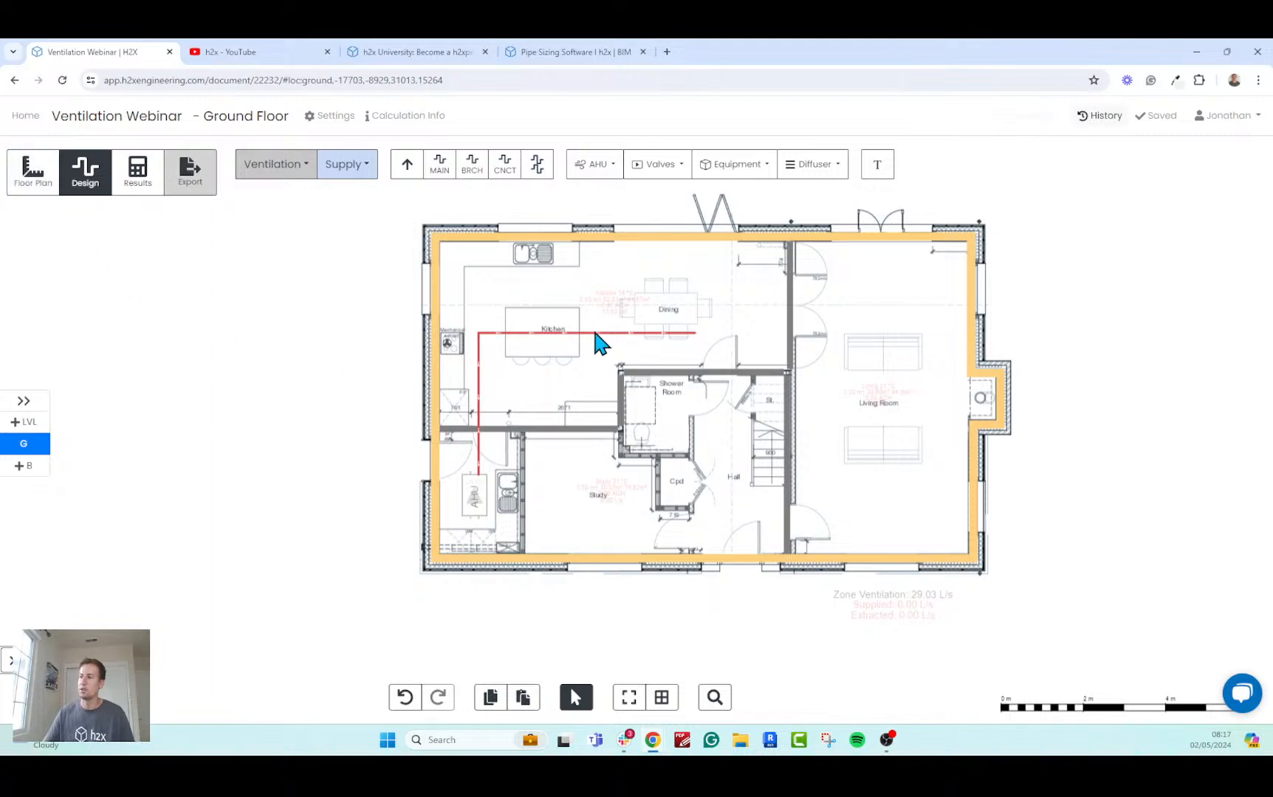
# Draw a main supply duct from the AHU's supply connection, about 0.54 m straight out at 1.0 m height beside the extract duct.
pyautogui.moveTo(583, 345)
pyautogui.mouseDown()
pyautogui.moveTo(596, 299)
pyautogui.moveTo(605, 355)
pyautogui.mouseUp()
pyautogui.scroll(2, 597, 418)
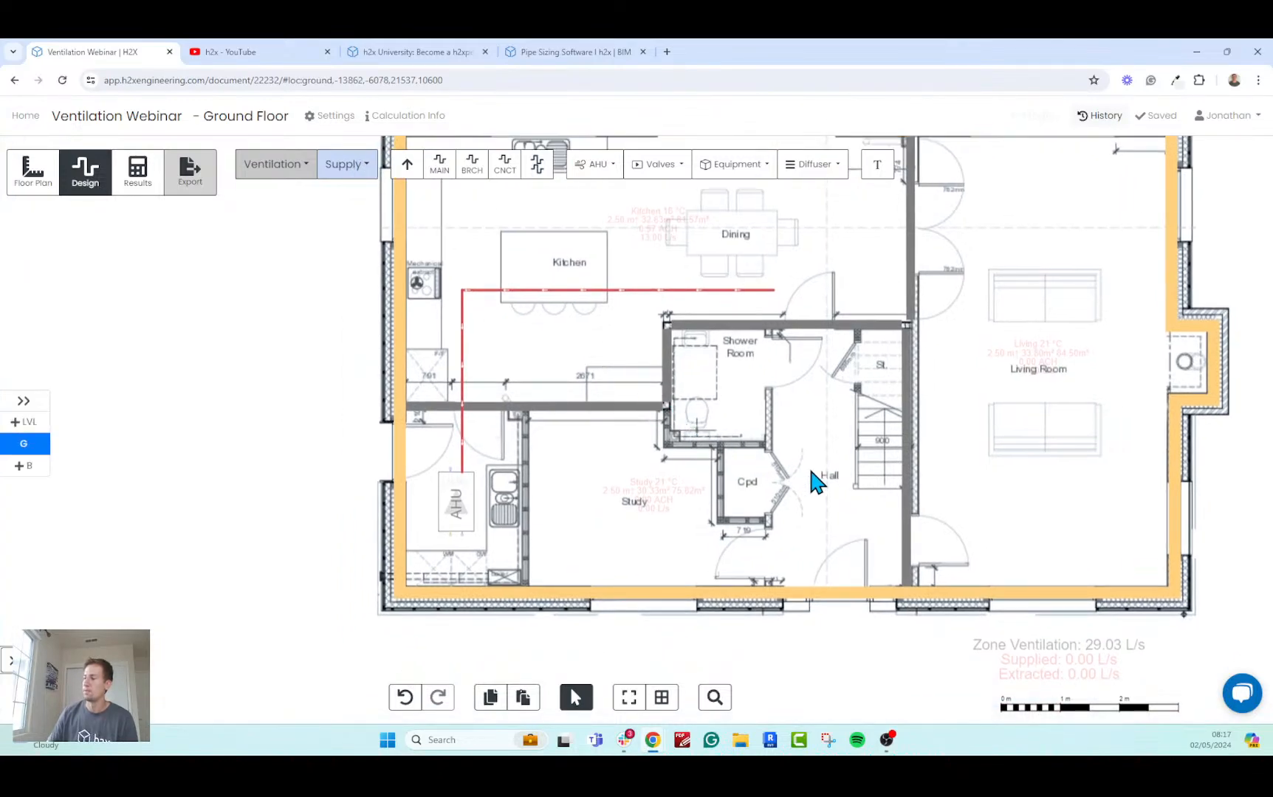
pyautogui.scroll(5, 392, 495)
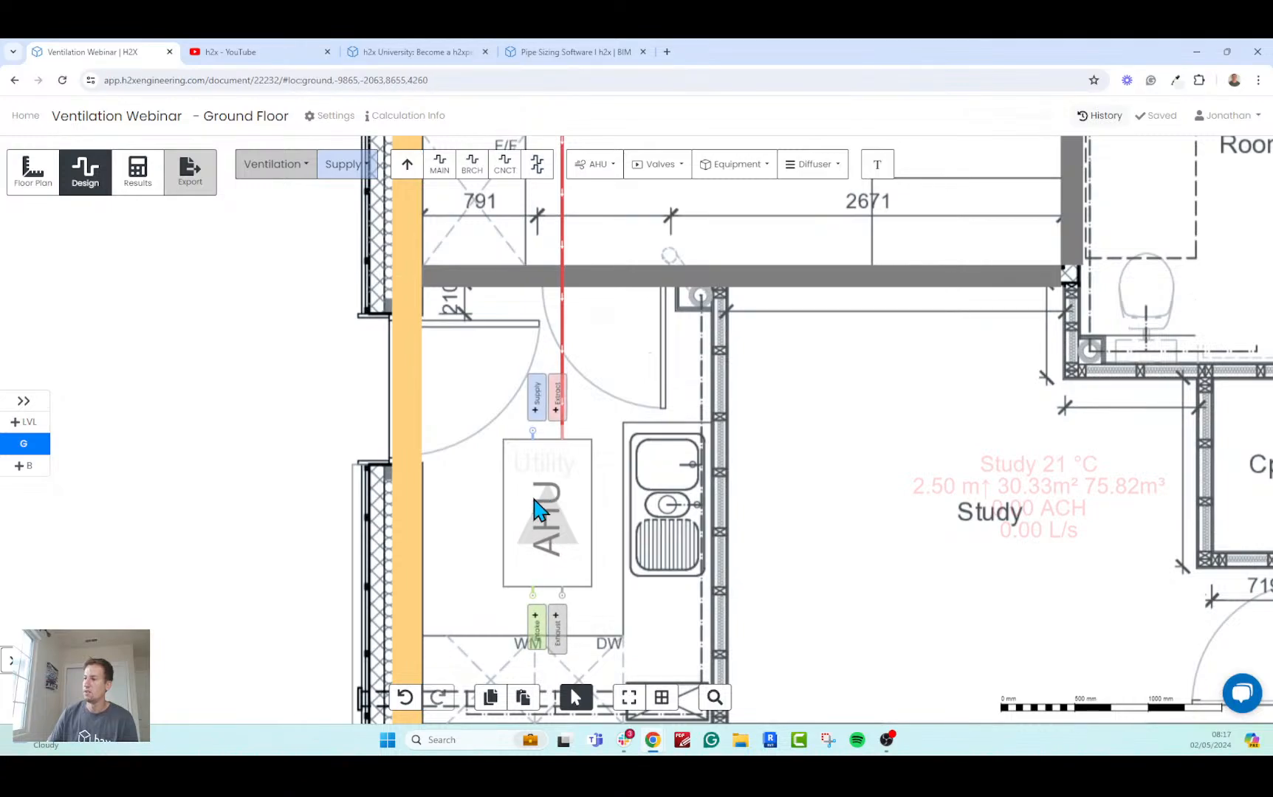
pyautogui.moveTo(291, 498); pyautogui.dragTo(161, 515)
pyautogui.scroll(-1, 160, 515)
pyautogui.moveTo(332, 461)
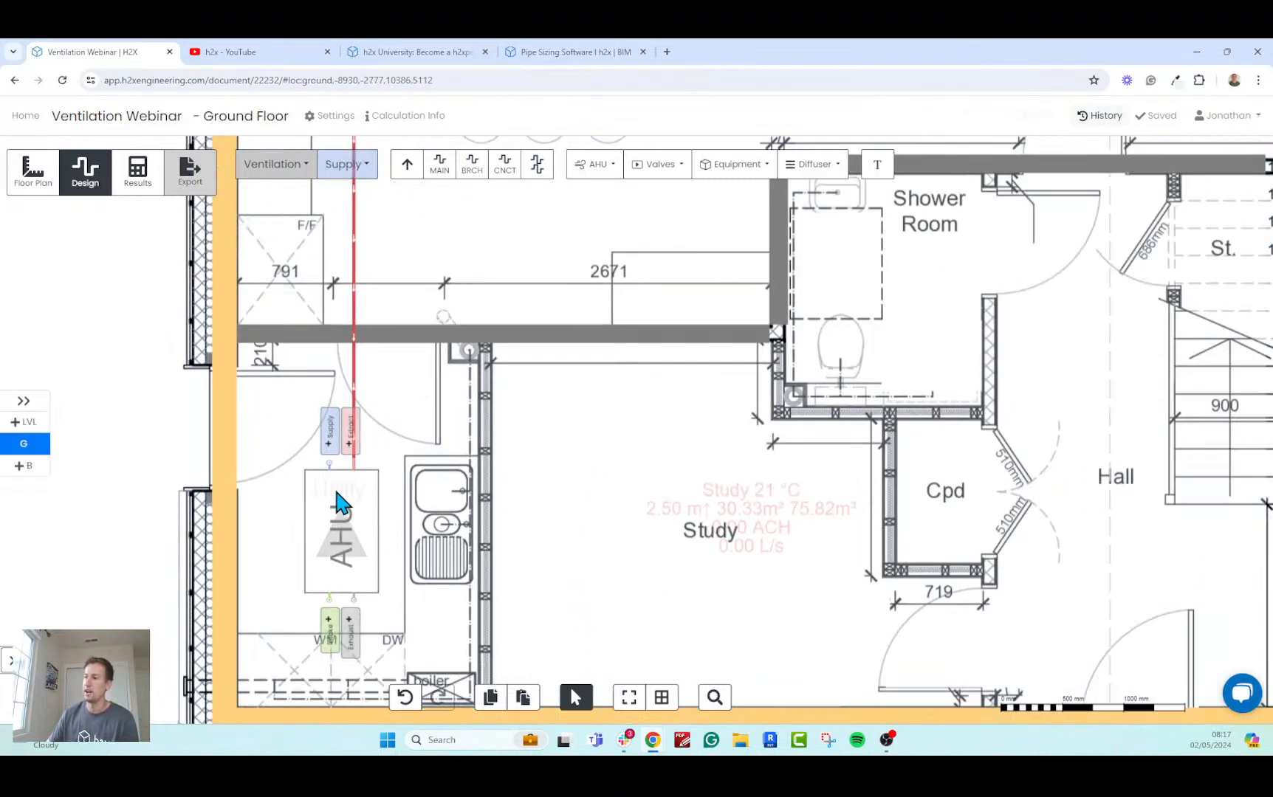
pyautogui.click(440, 164)
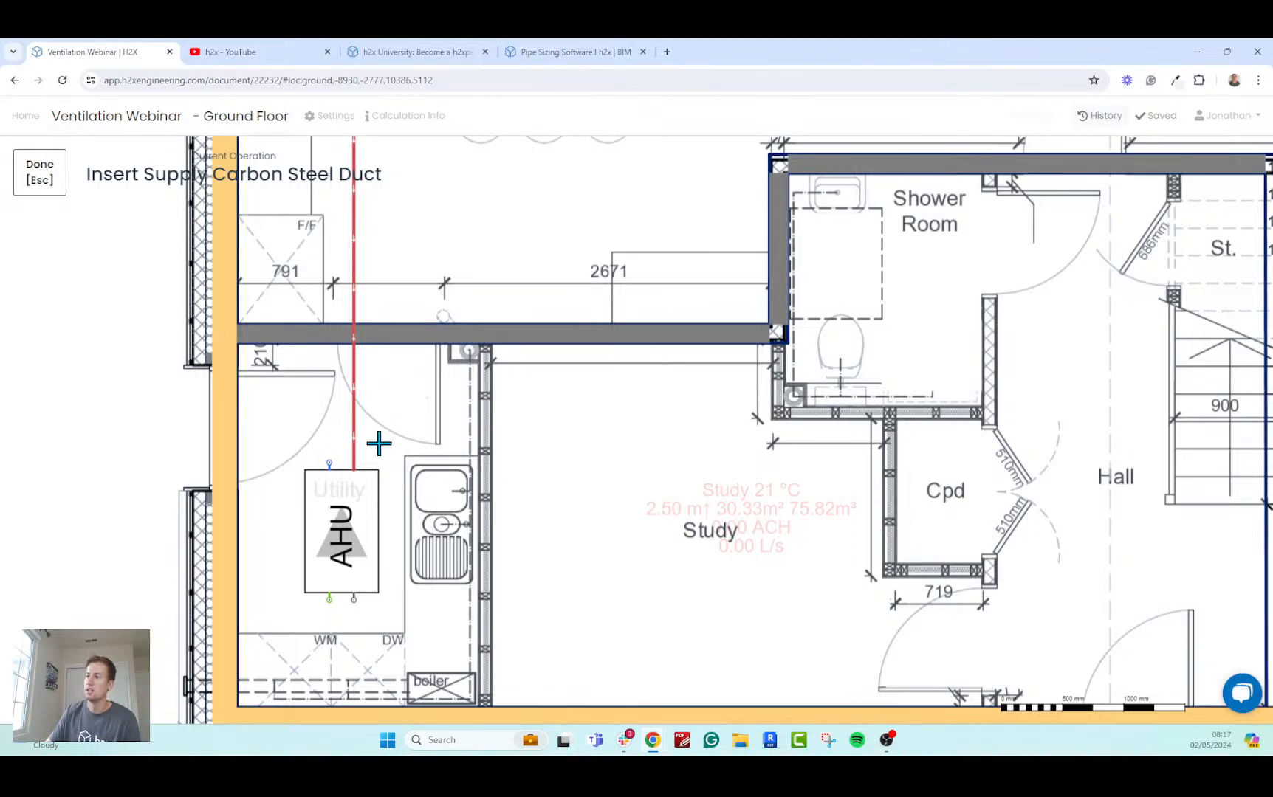
pyautogui.scroll(5, 325, 476)
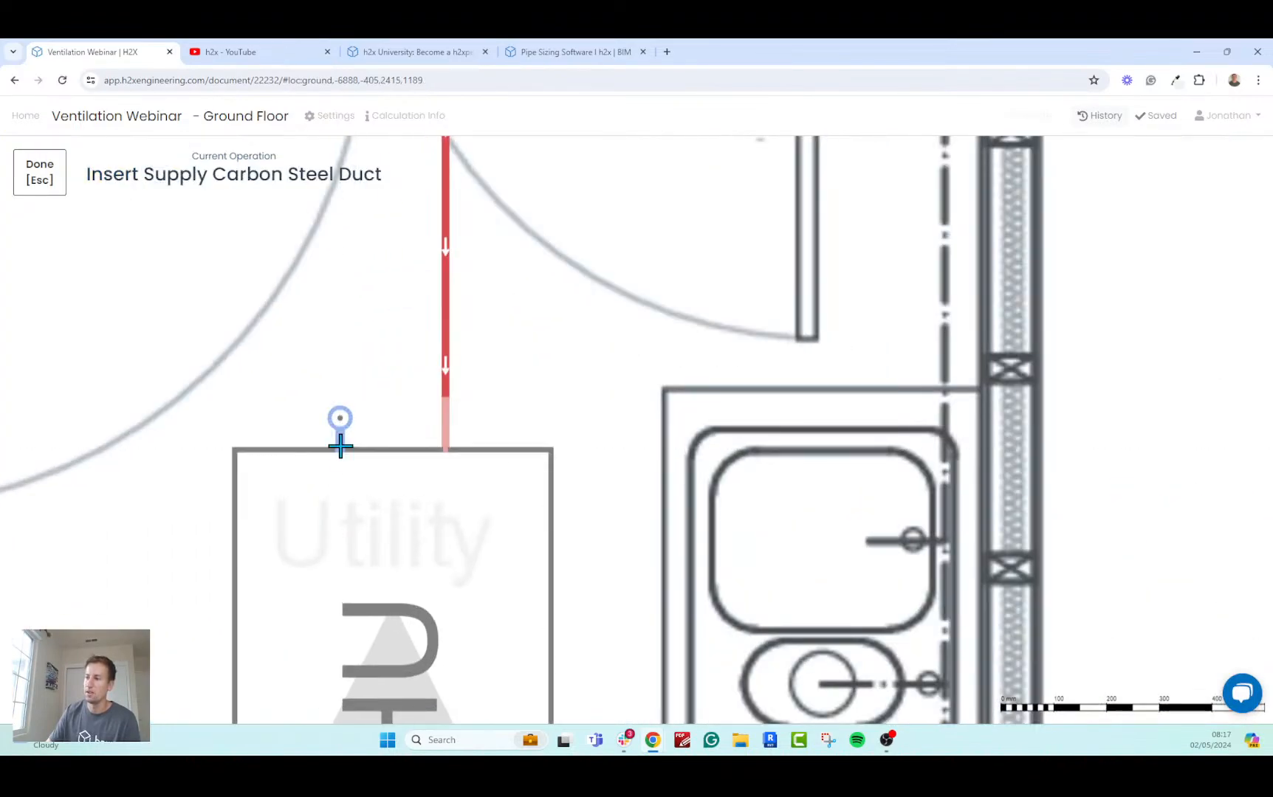
pyautogui.click(341, 446)
pyautogui.scroll(-5, 352, 360)
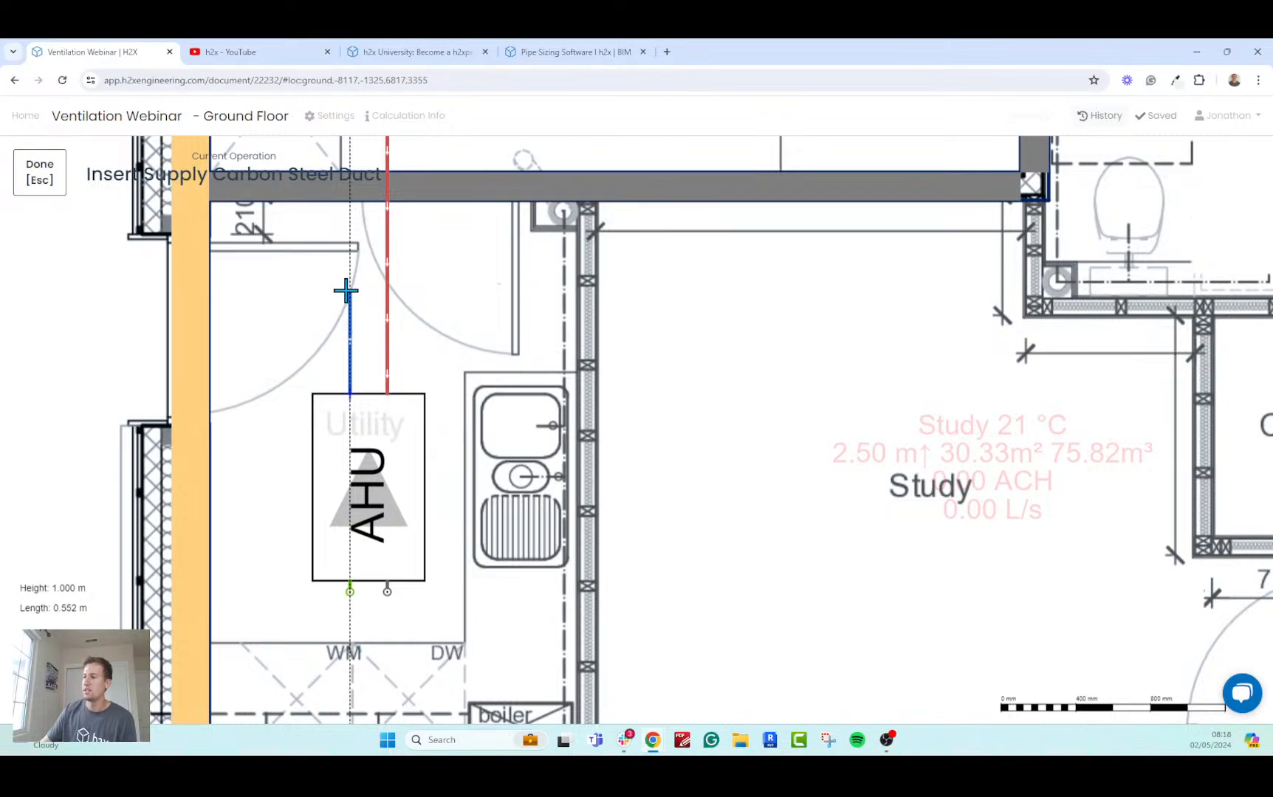
pyautogui.scroll(-5, 346, 290)
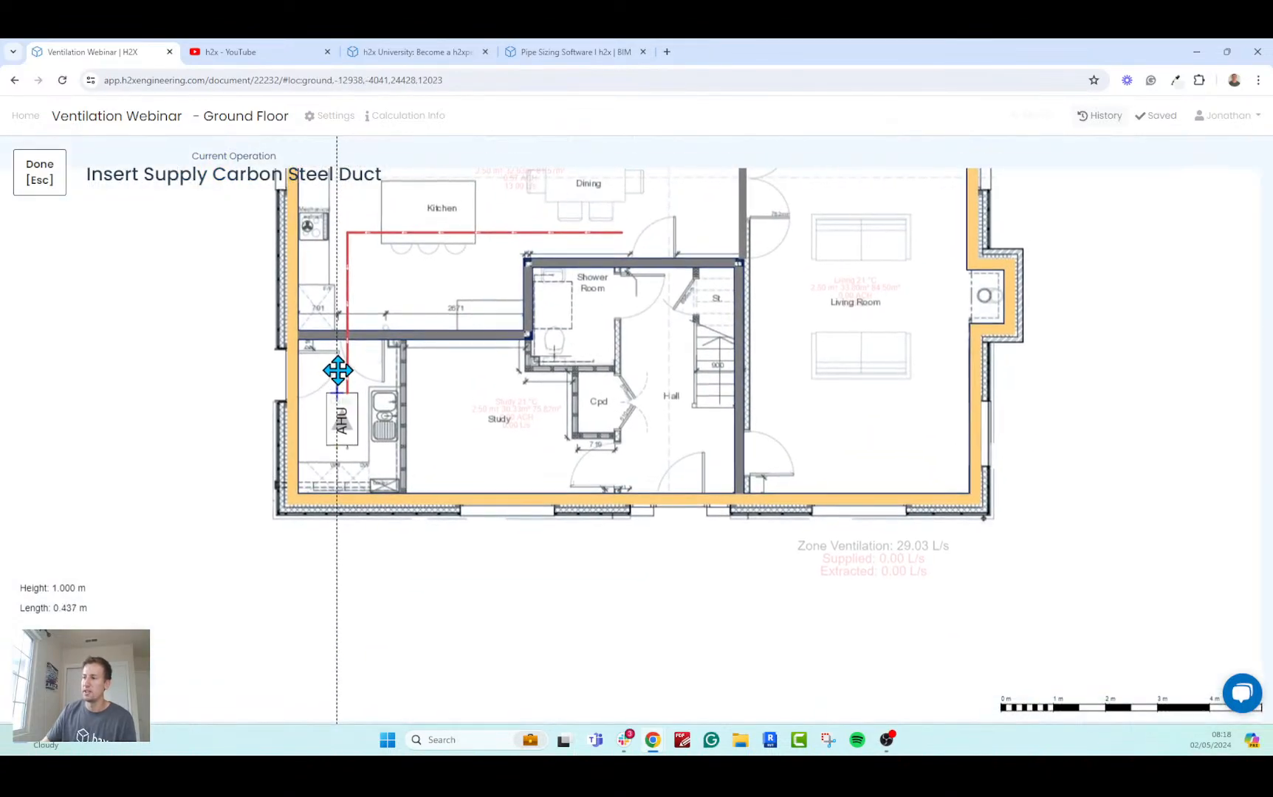
pyautogui.moveTo(337, 369); pyautogui.dragTo(337, 381, button='middle')
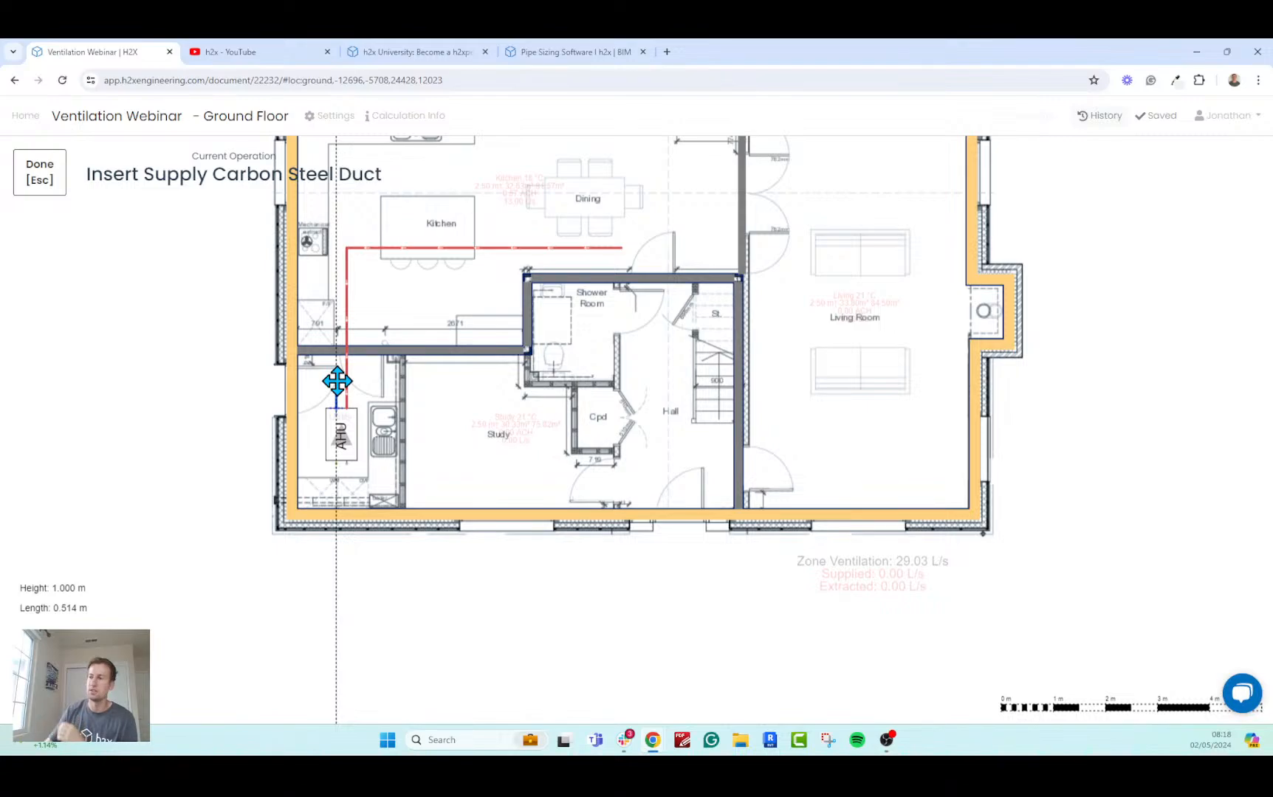
pyautogui.scroll(2, 337, 381)
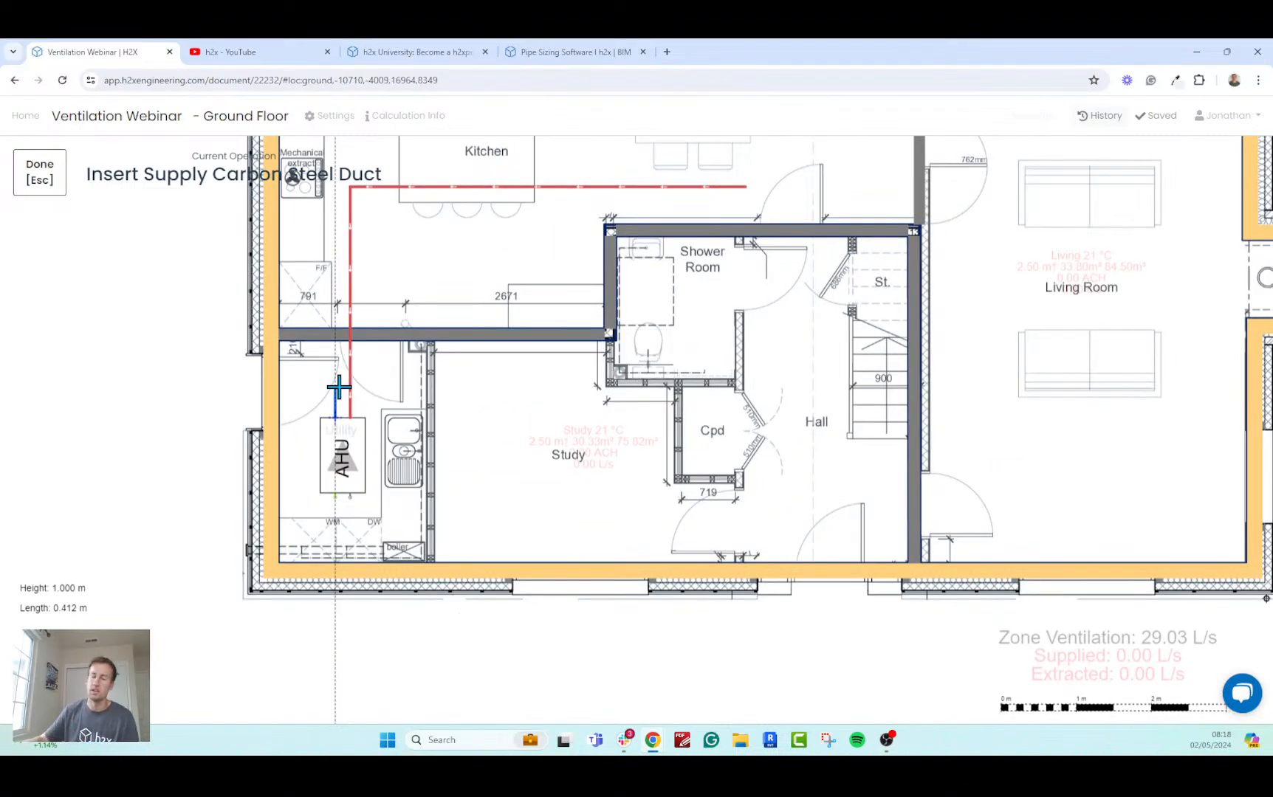
pyautogui.scroll(3, 338, 386)
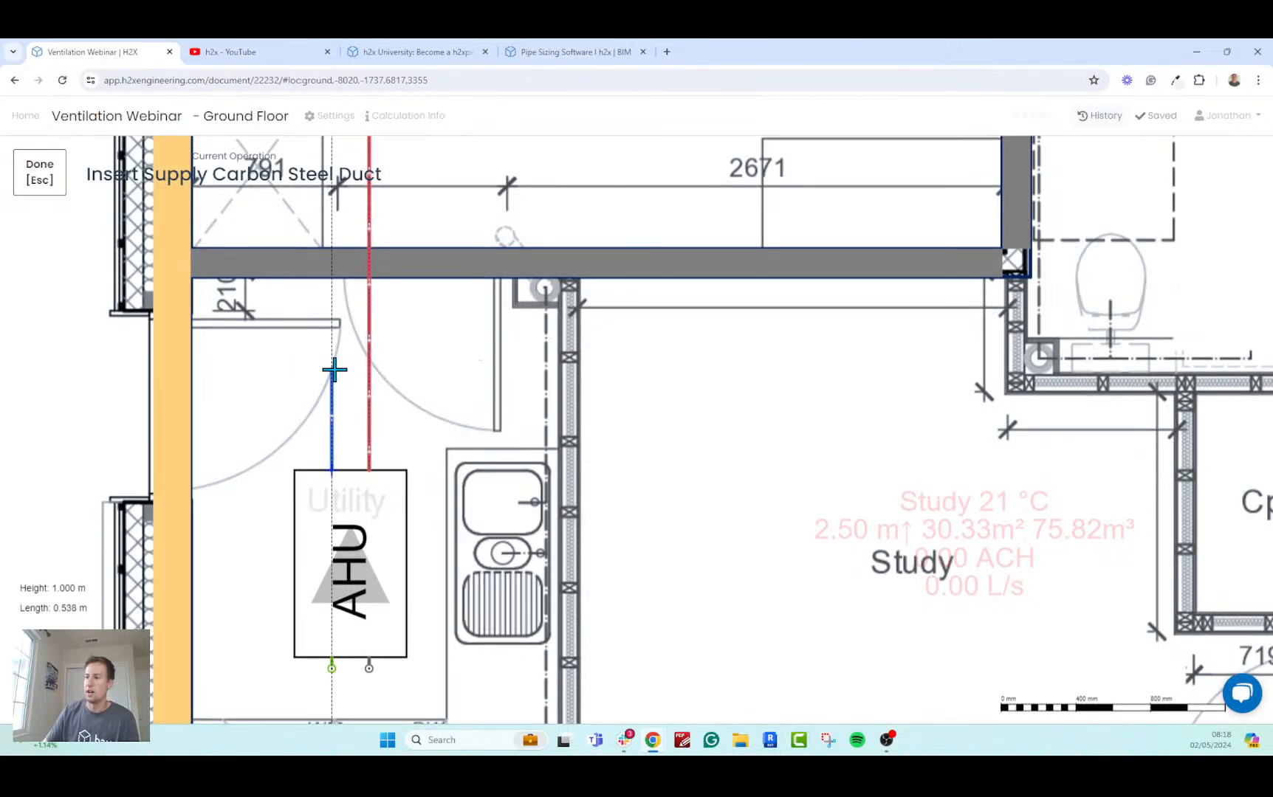
pyautogui.click(336, 370)
# Raise the supply duct to 1.5 m height and run it about 0.5 m across the extract duct towards the Study, ending the run there.
pyautogui.scroll(3, 339, 369)
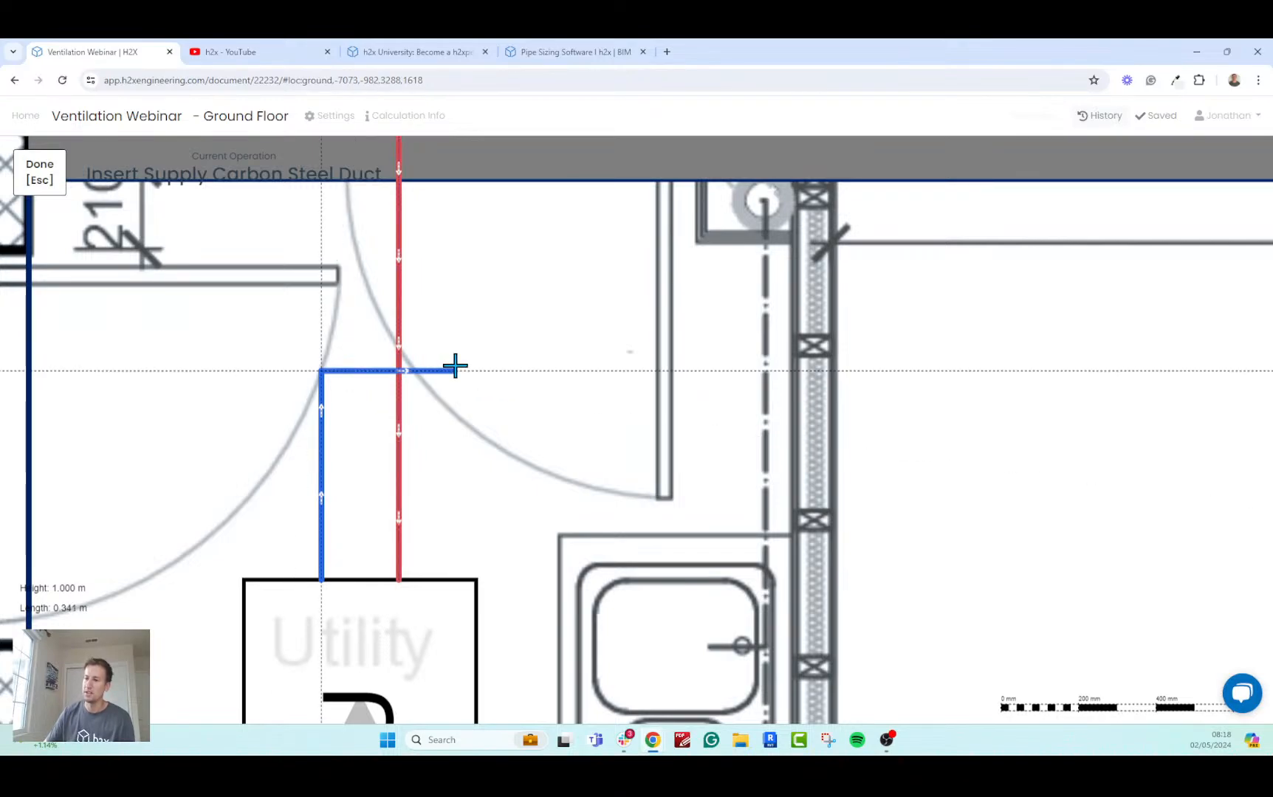
pyautogui.press('Up')
pyautogui.press('Up')
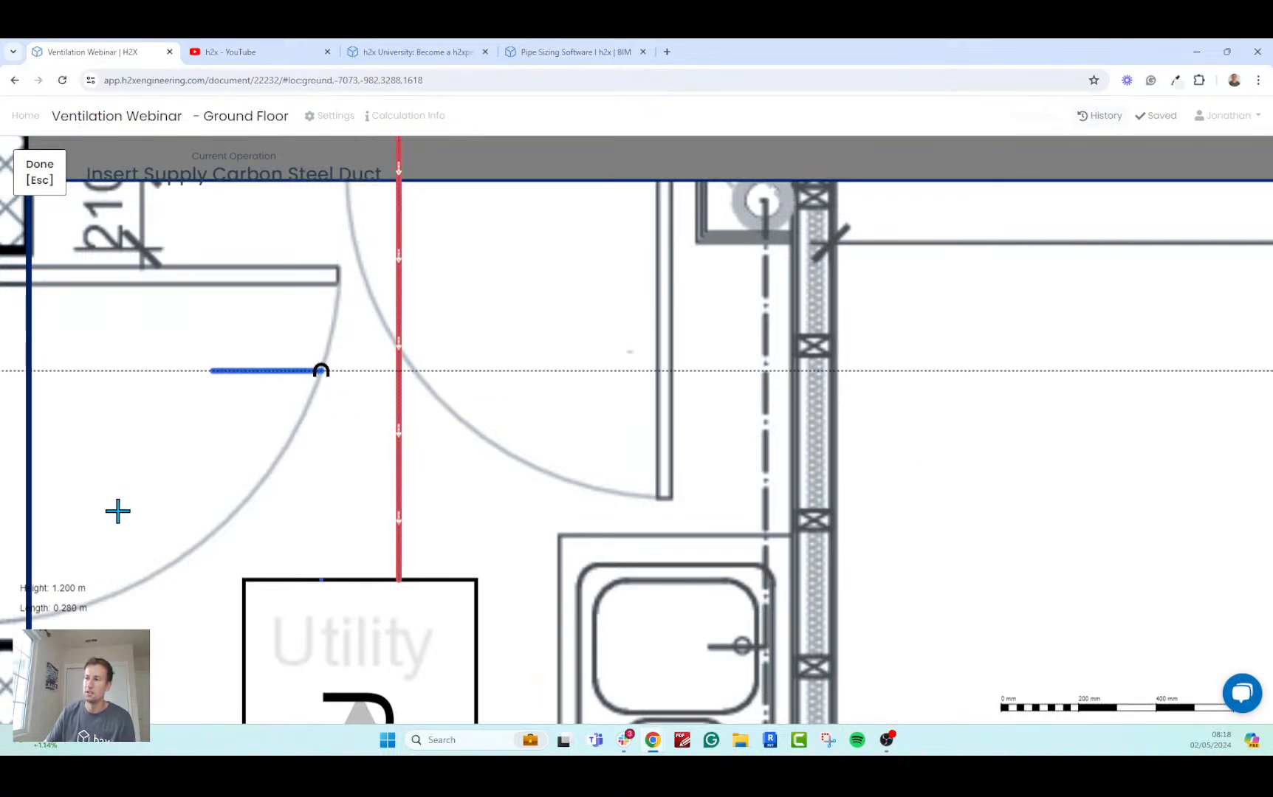
pyautogui.moveTo(150, 488); pyautogui.dragTo(86, 503, button='middle')
pyautogui.press('Up')
pyautogui.press('Up')
pyautogui.press('Up')
pyautogui.press('Up')
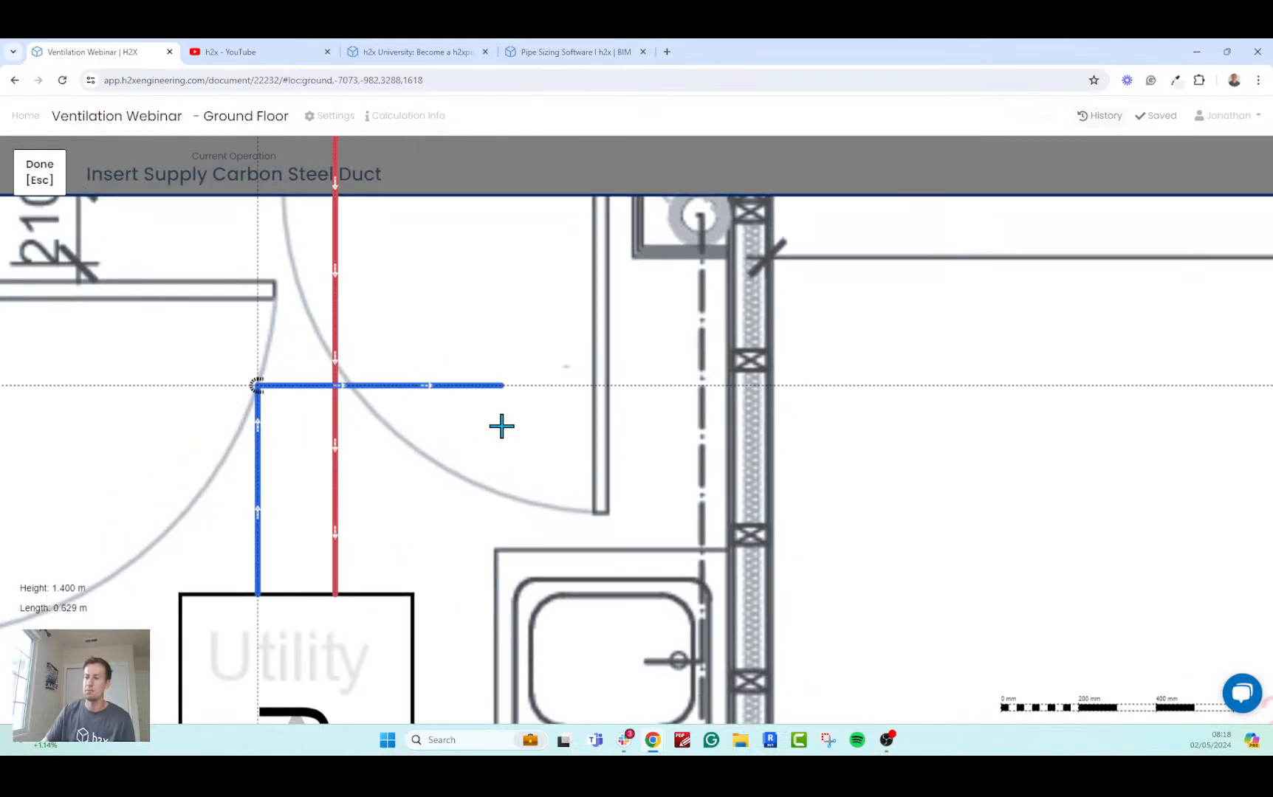
pyautogui.press('Up')
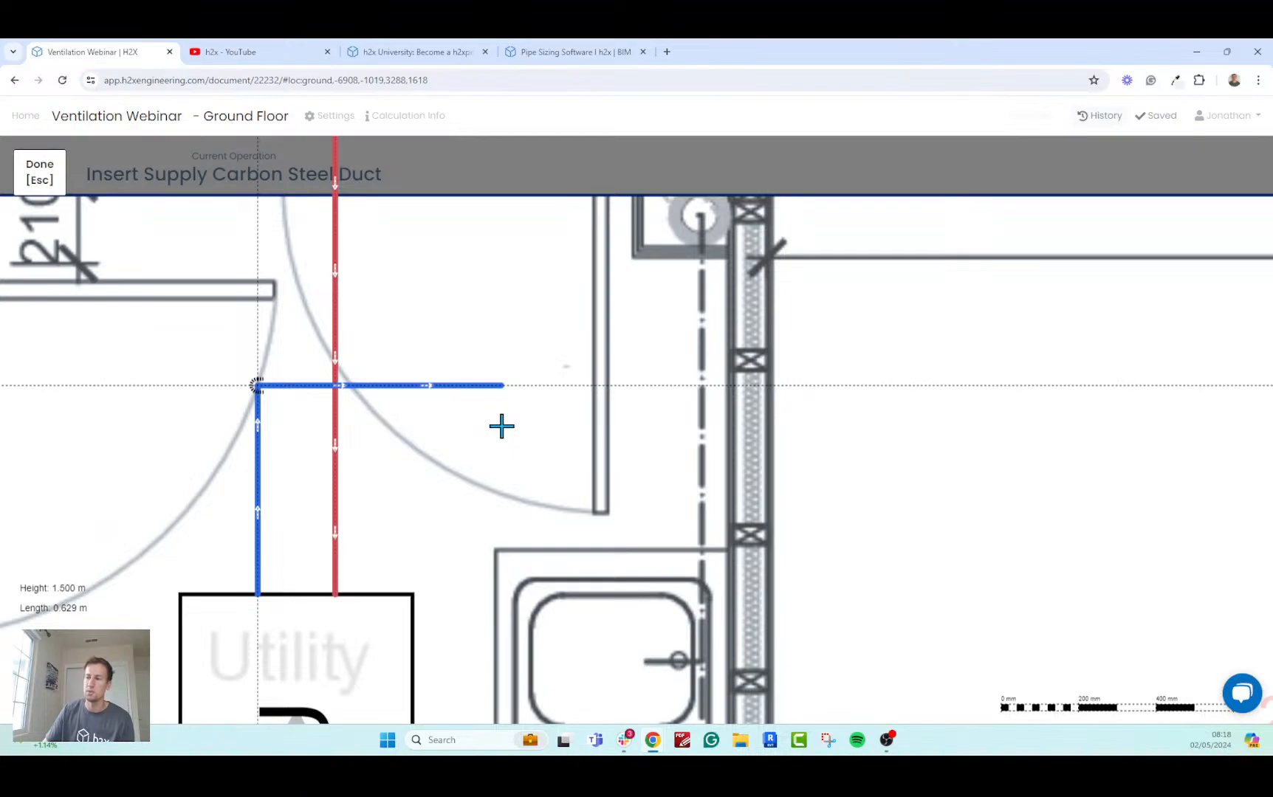
pyautogui.scroll(5, 501, 426)
pyautogui.moveTo(458, 409); pyautogui.dragTo(641, 446, button='middle')
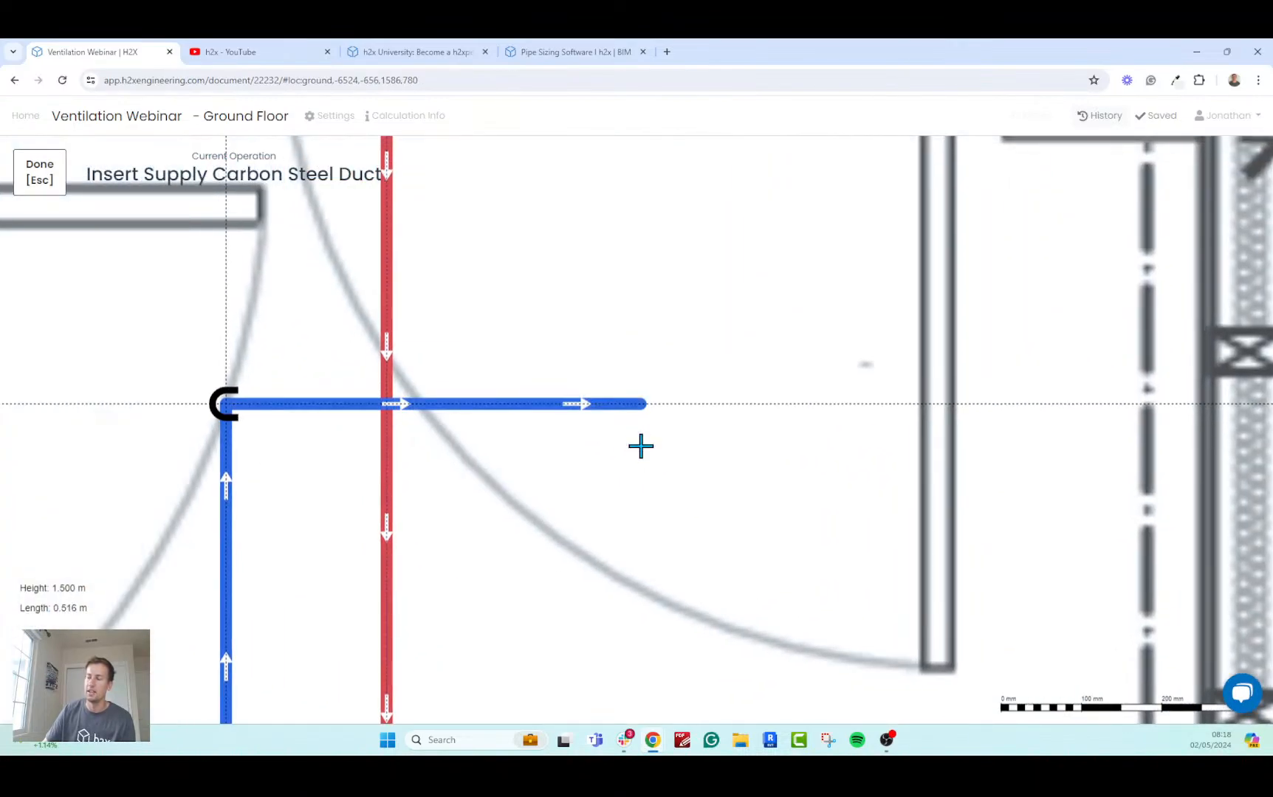
pyautogui.scroll(-5, 642, 447)
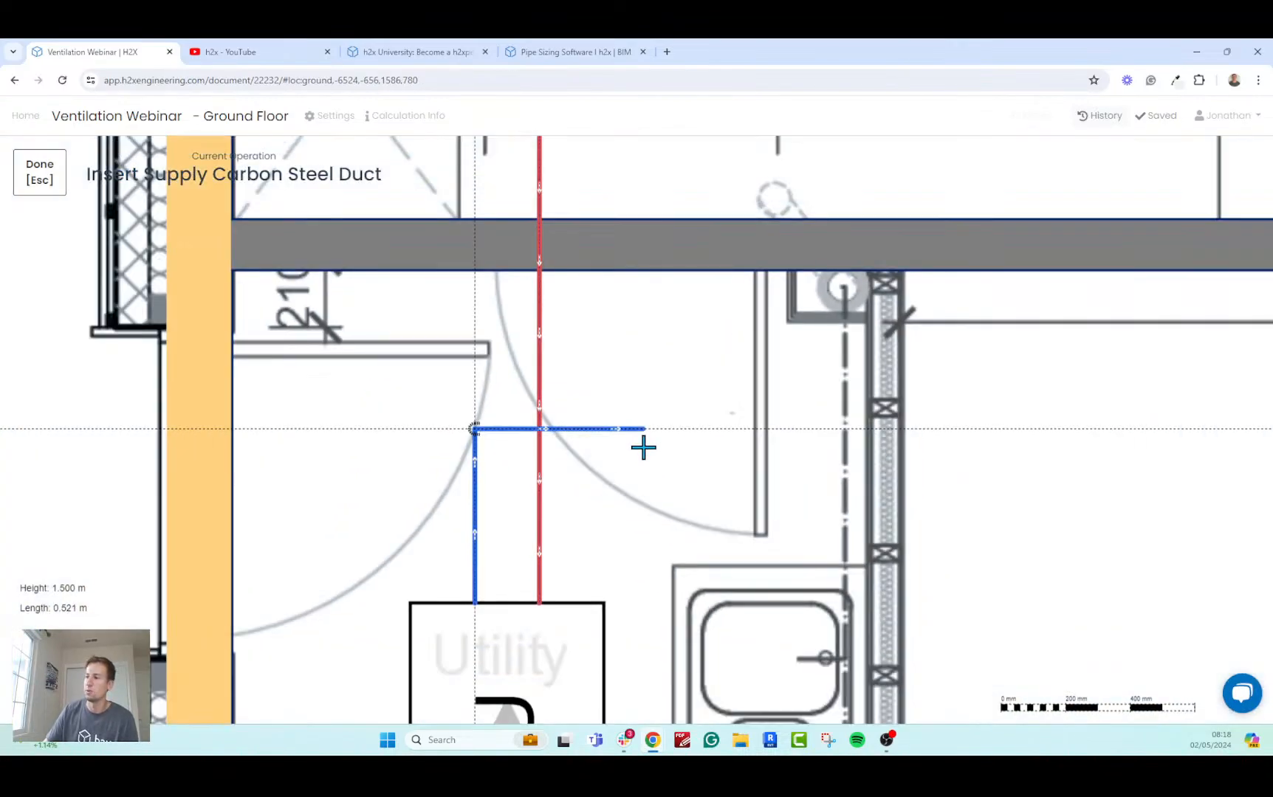
pyautogui.click(653, 428)
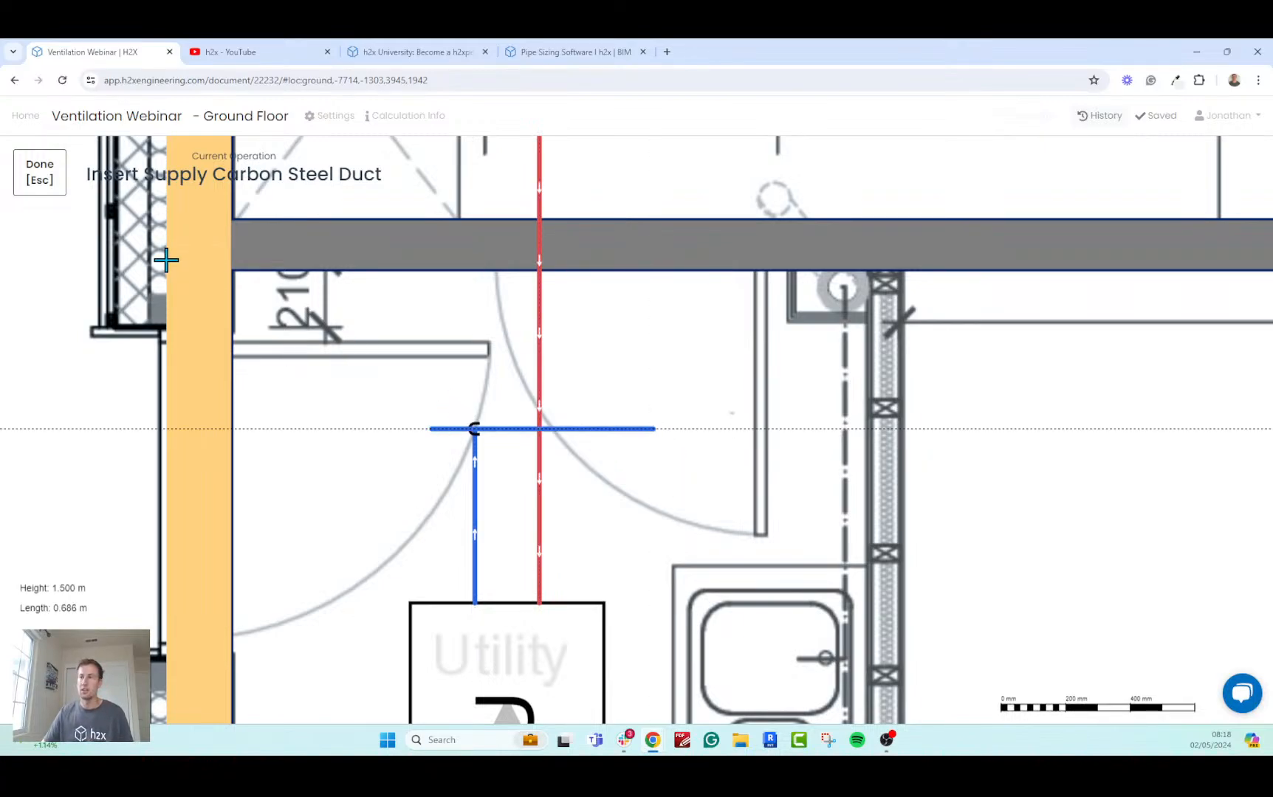
pyautogui.click(44, 179)
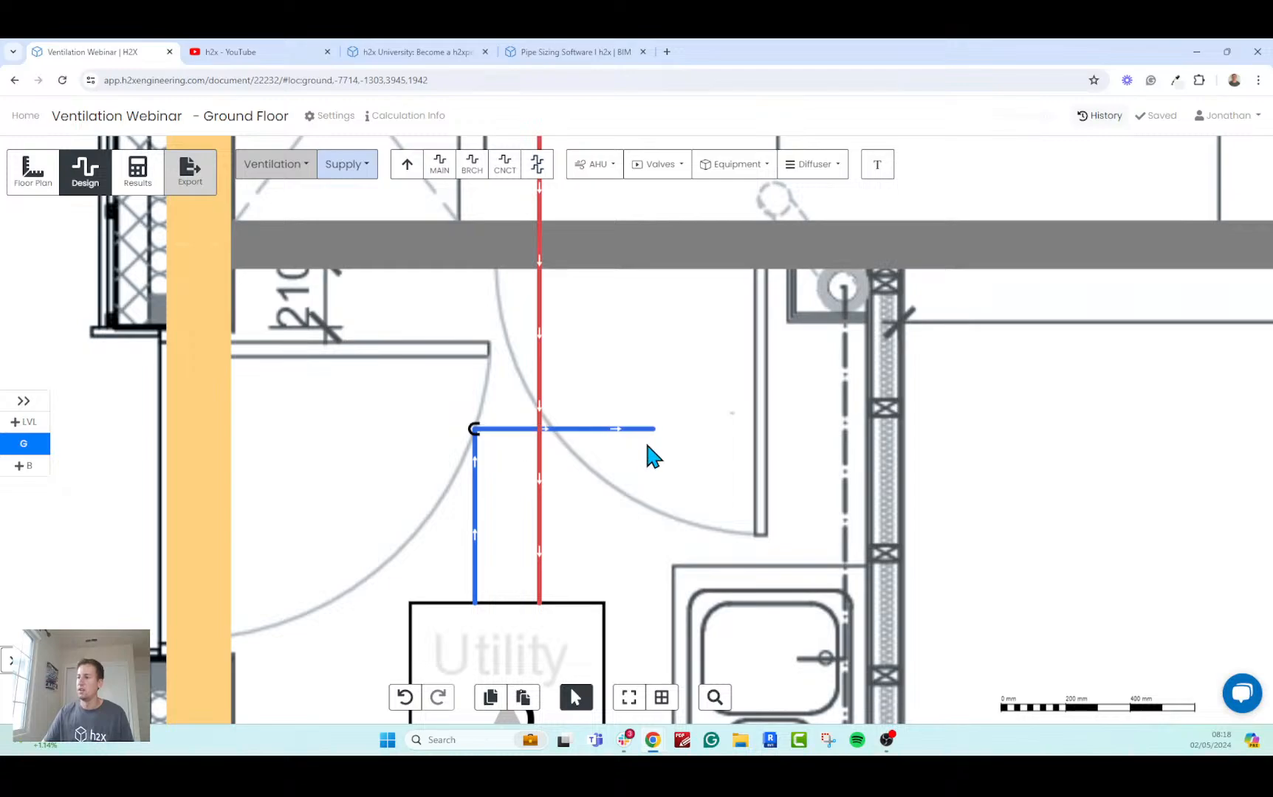
# Place a Manifold 1x4 at the open end of the supply duct in the Utility room, with its outlets facing the Study.
pyautogui.scroll(-2, 685, 452)
pyautogui.click(735, 164)
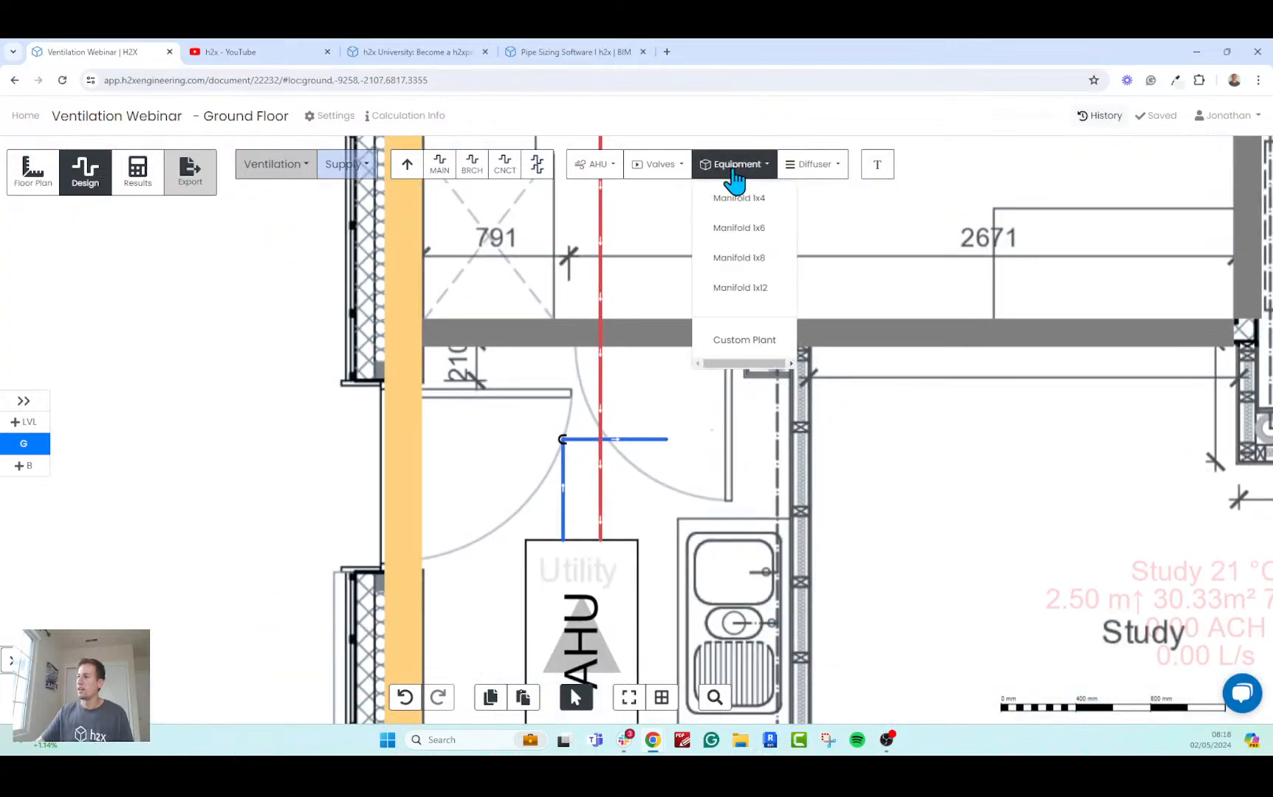
pyautogui.moveTo(698, 476); pyautogui.dragTo(548, 469)
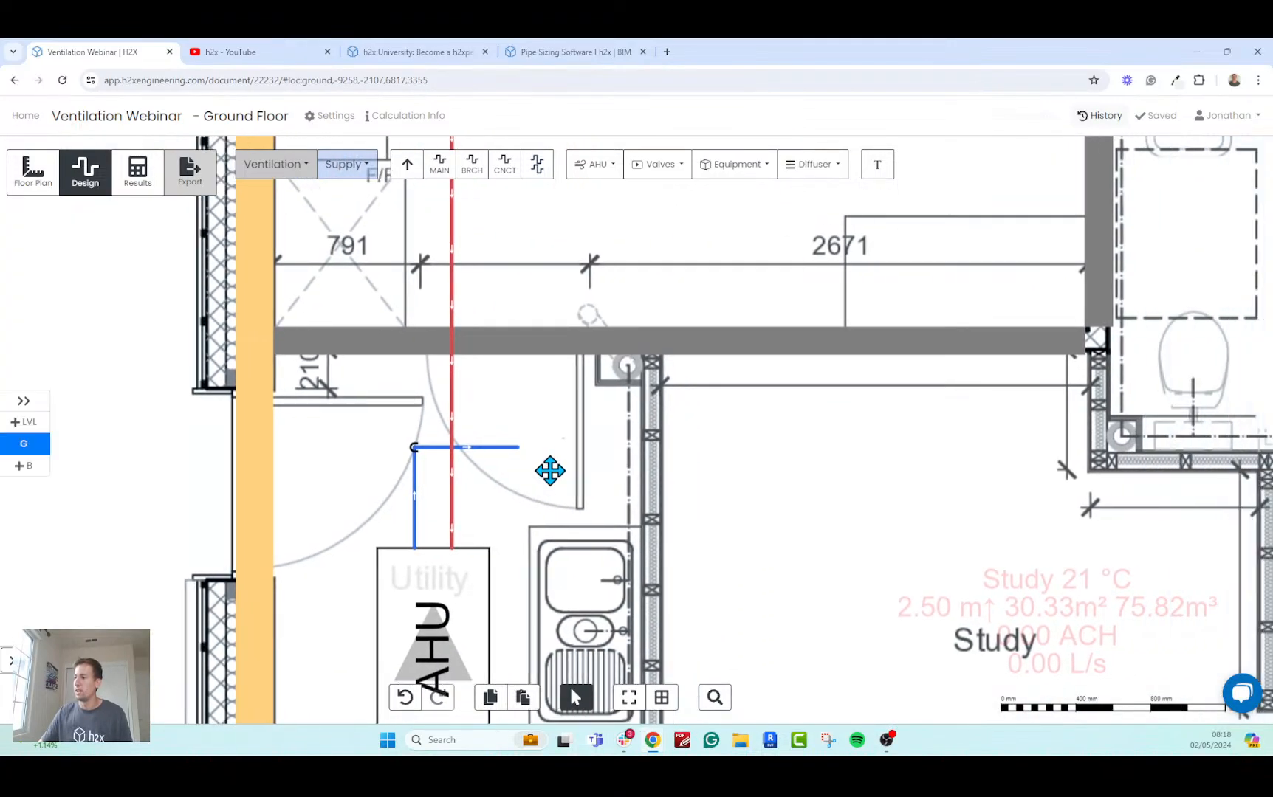
pyautogui.scroll(-2, 549, 469)
pyautogui.click(747, 164)
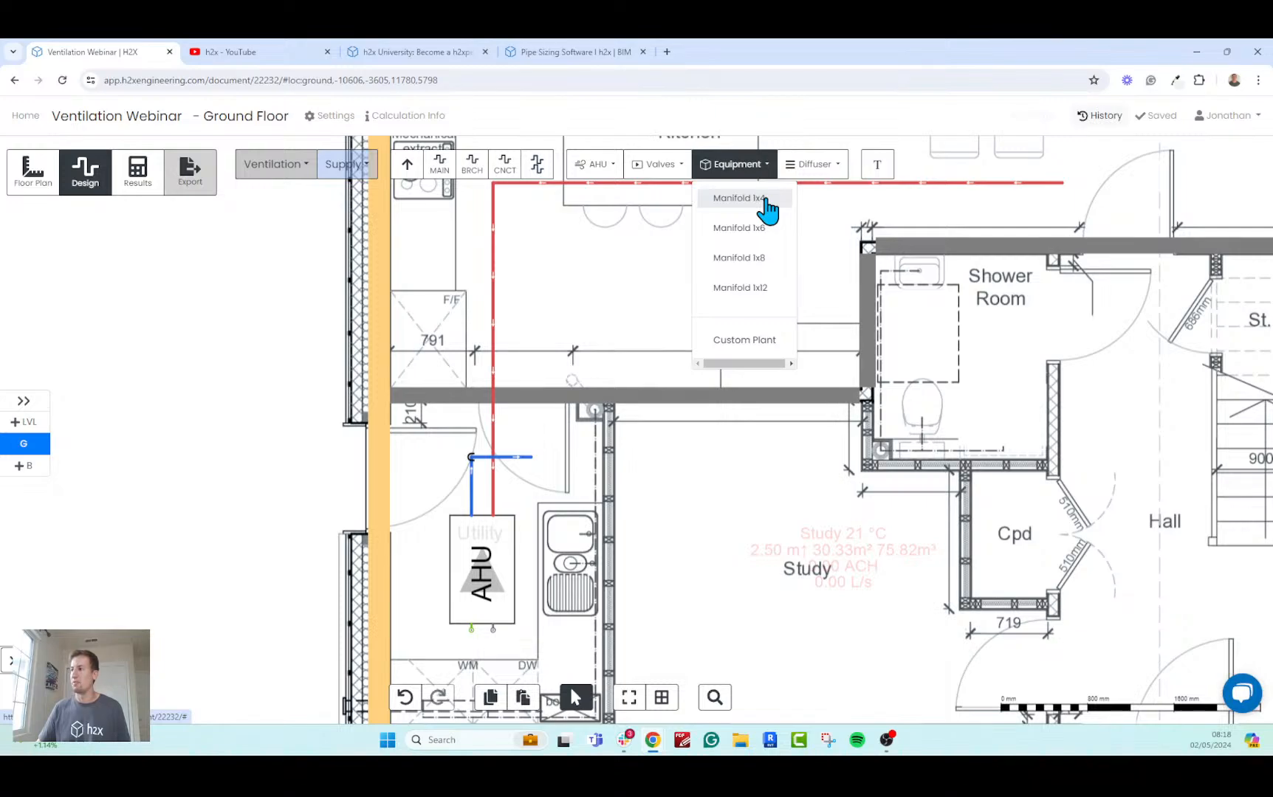
pyautogui.click(765, 199)
pyautogui.scroll(3, 548, 483)
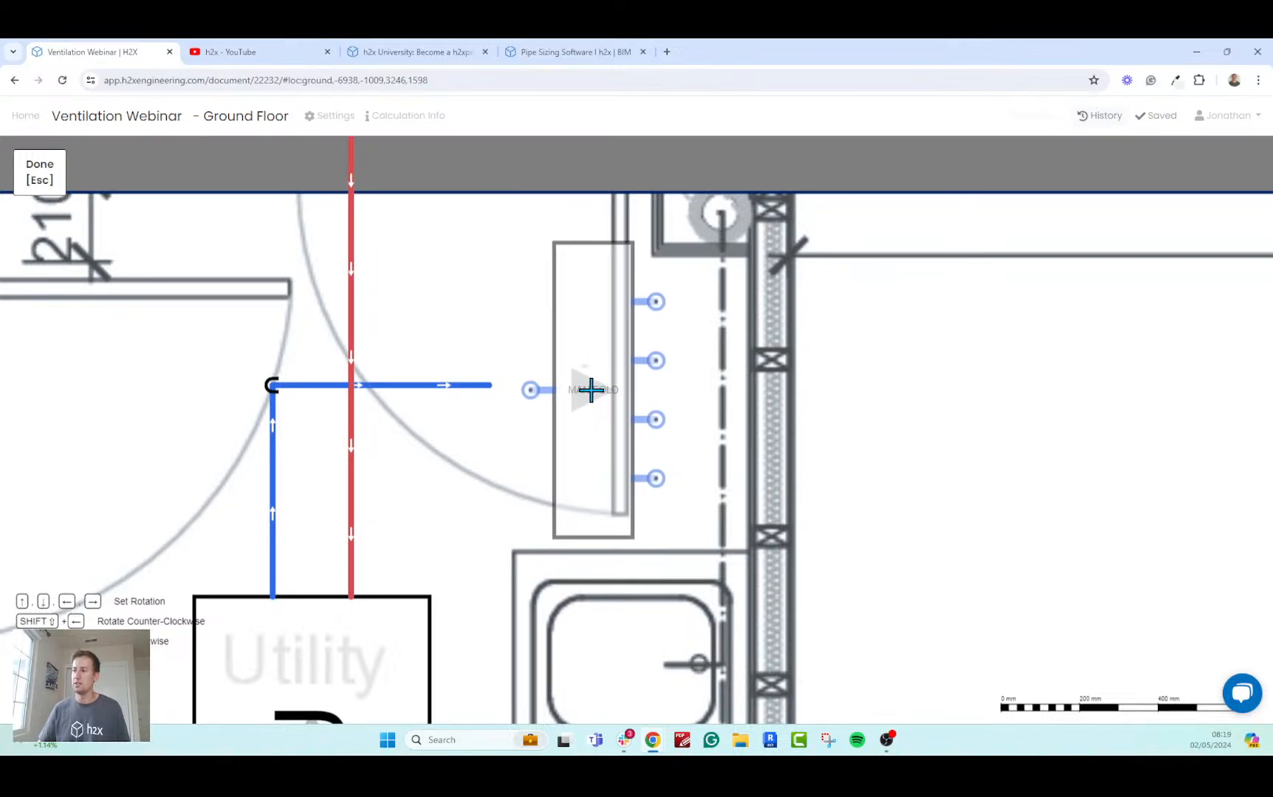
pyautogui.click(547, 391)
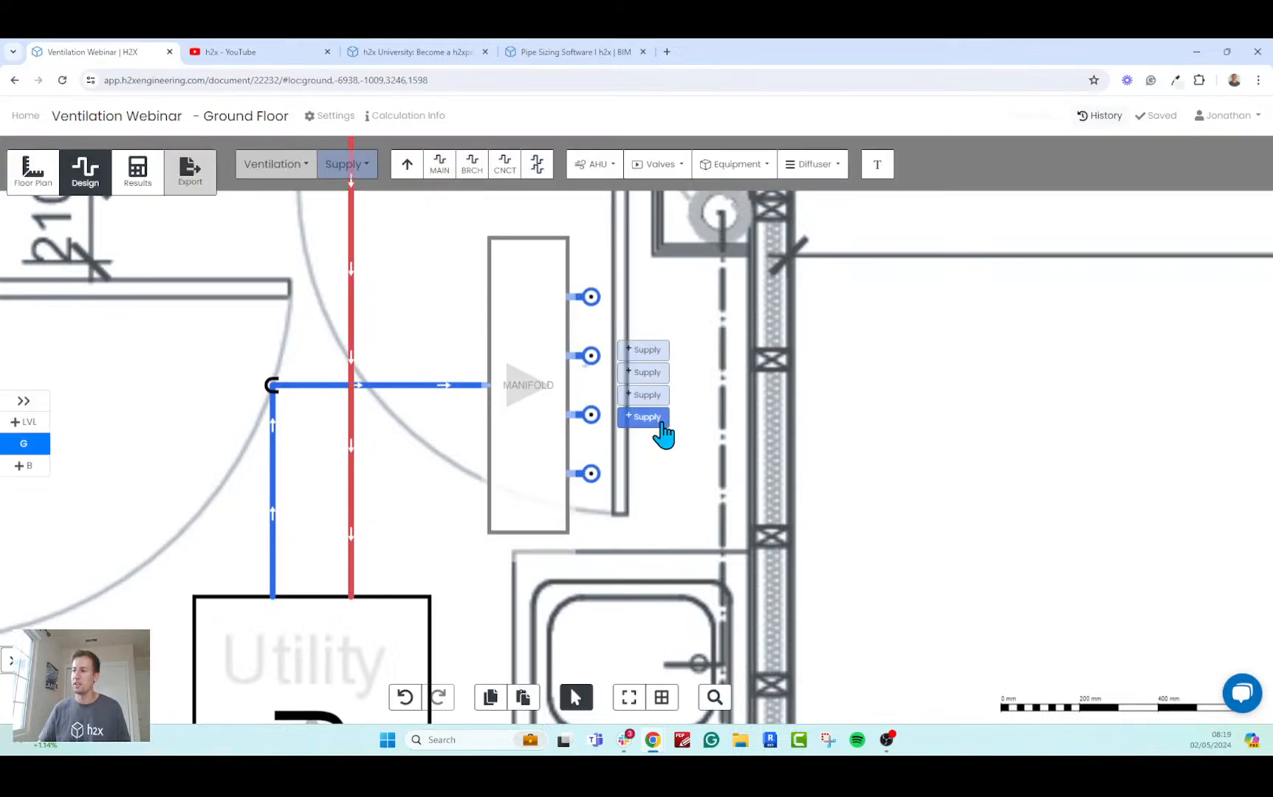
# Review the duct manifold's dimensions and its inlet/outlet pressure loss settings, then deselect it.
pyautogui.scroll(-3, 832, 463)
pyautogui.moveTo(832, 463); pyautogui.dragTo(578, 441)
pyautogui.scroll(-3, 580, 428)
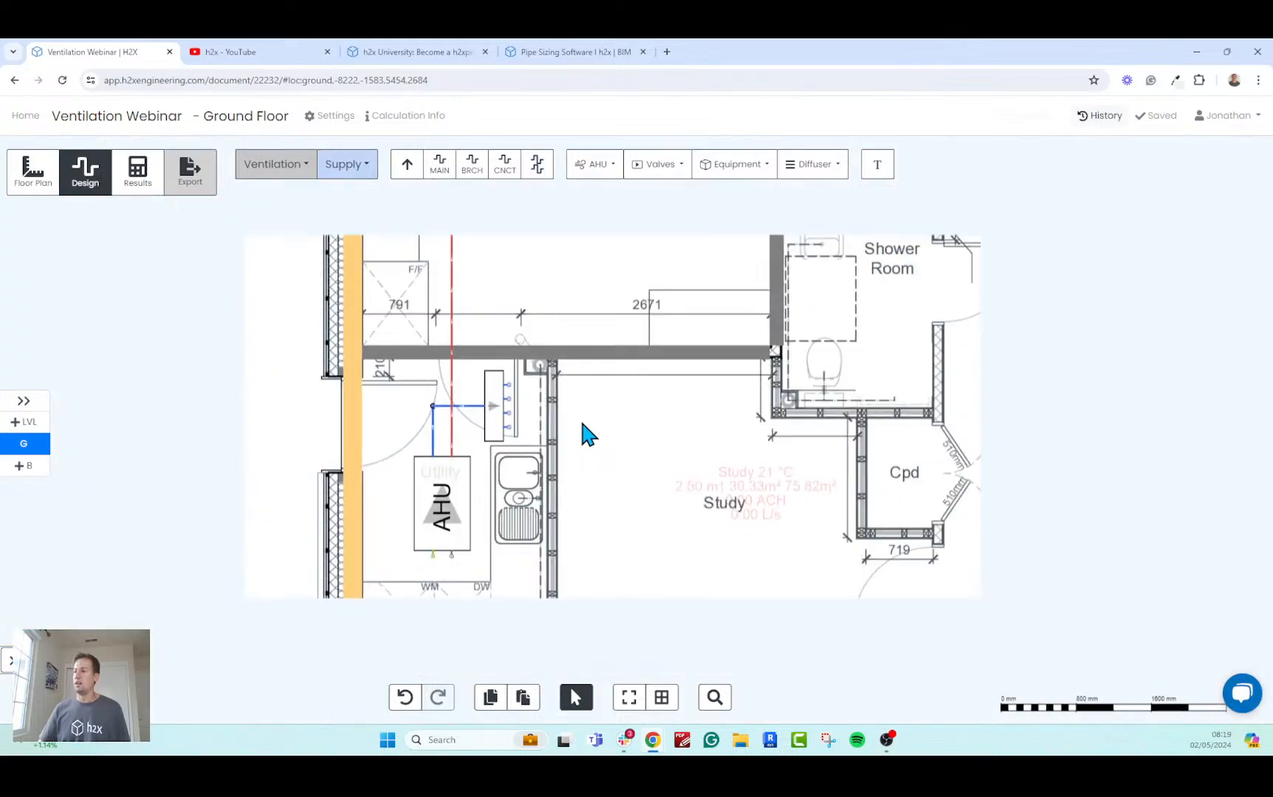
pyautogui.click(508, 443)
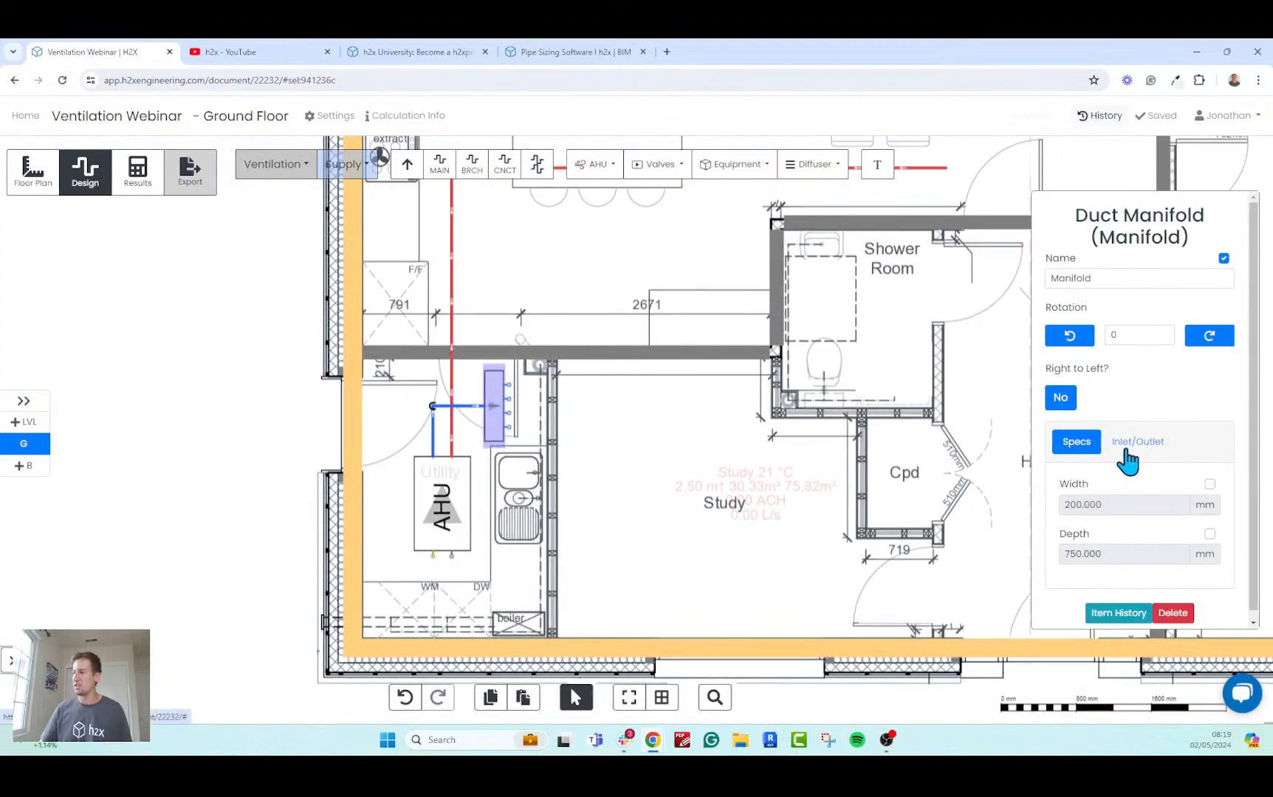
pyautogui.click(1127, 443)
pyautogui.scroll(-5, 1165, 503)
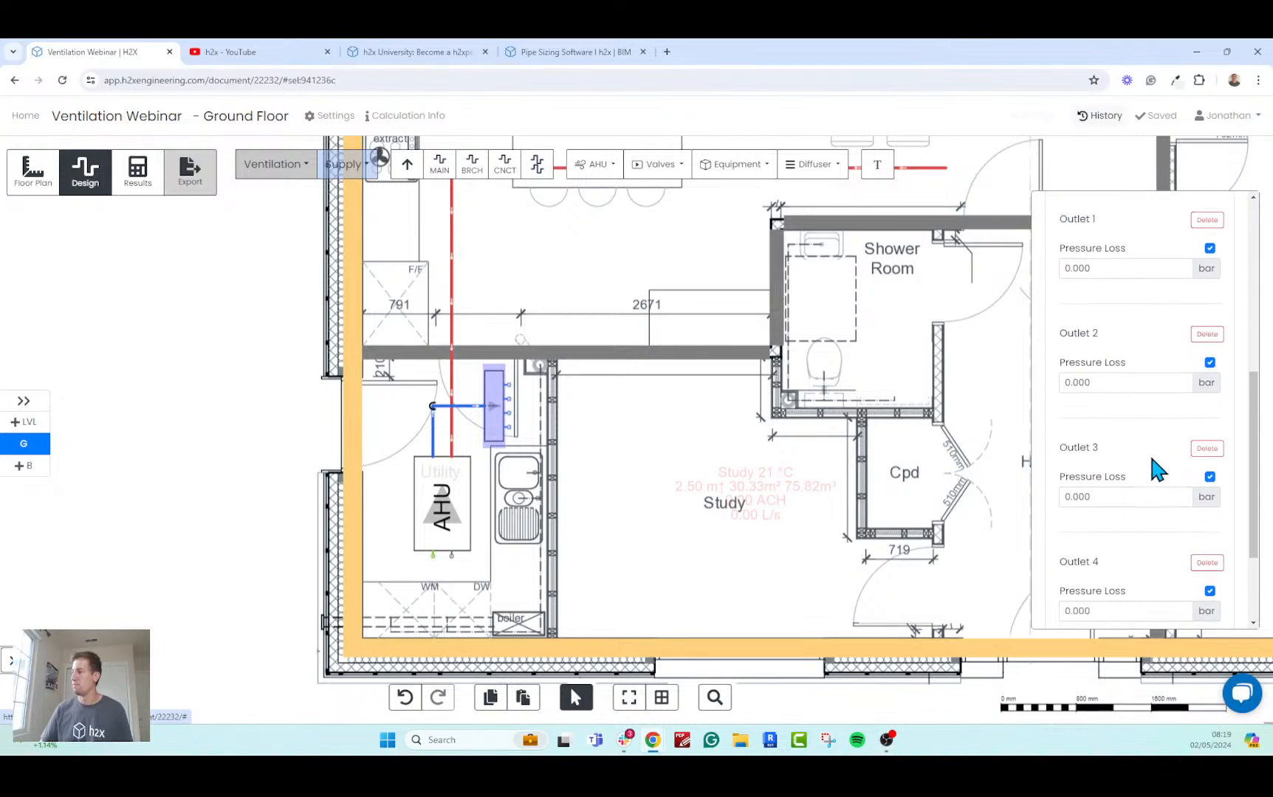
pyautogui.scroll(-2, 1151, 458)
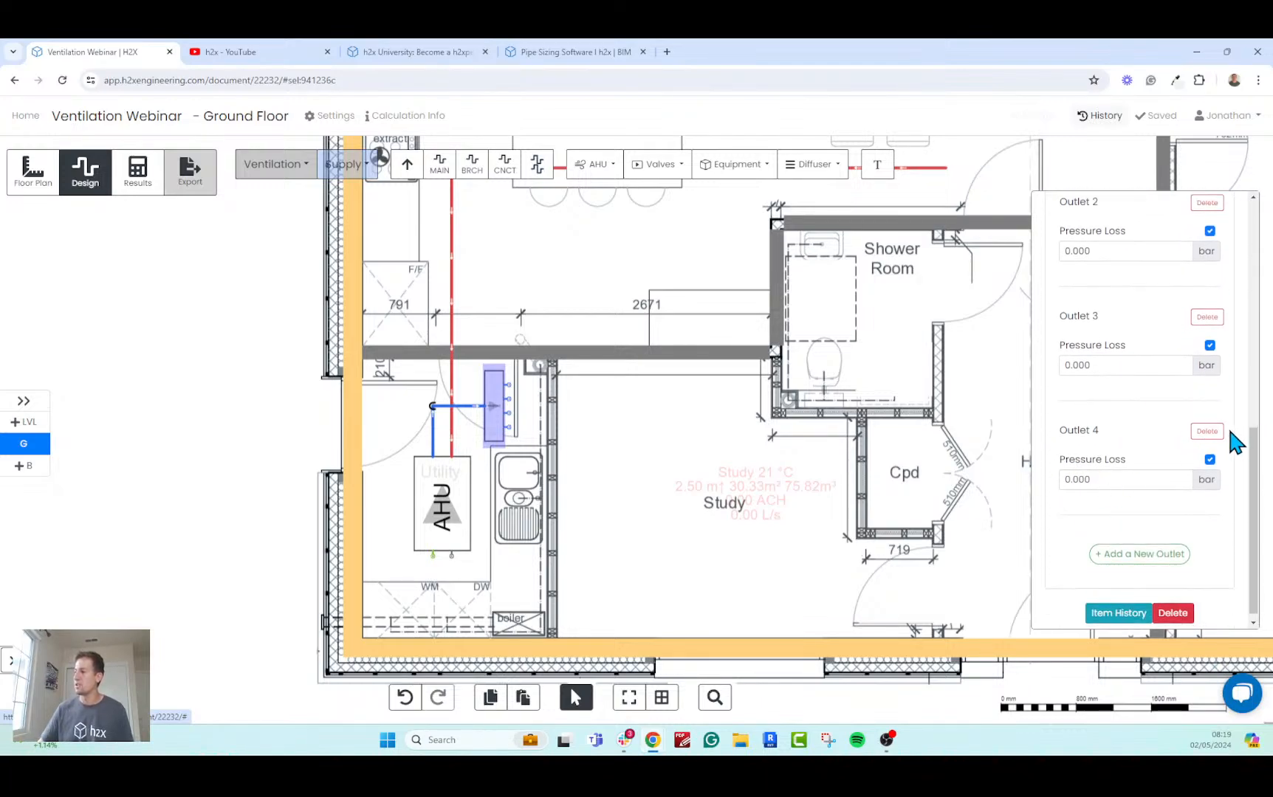
pyautogui.click(763, 488)
# Start Multiple Ducts from the manifold's two outlets nearest the Kitchen, running the pair across the Study at 0.75 m height and jogging towards the Study label.
pyautogui.moveTo(728, 446); pyautogui.dragTo(516, 490)
pyautogui.scroll(-2, 643, 435)
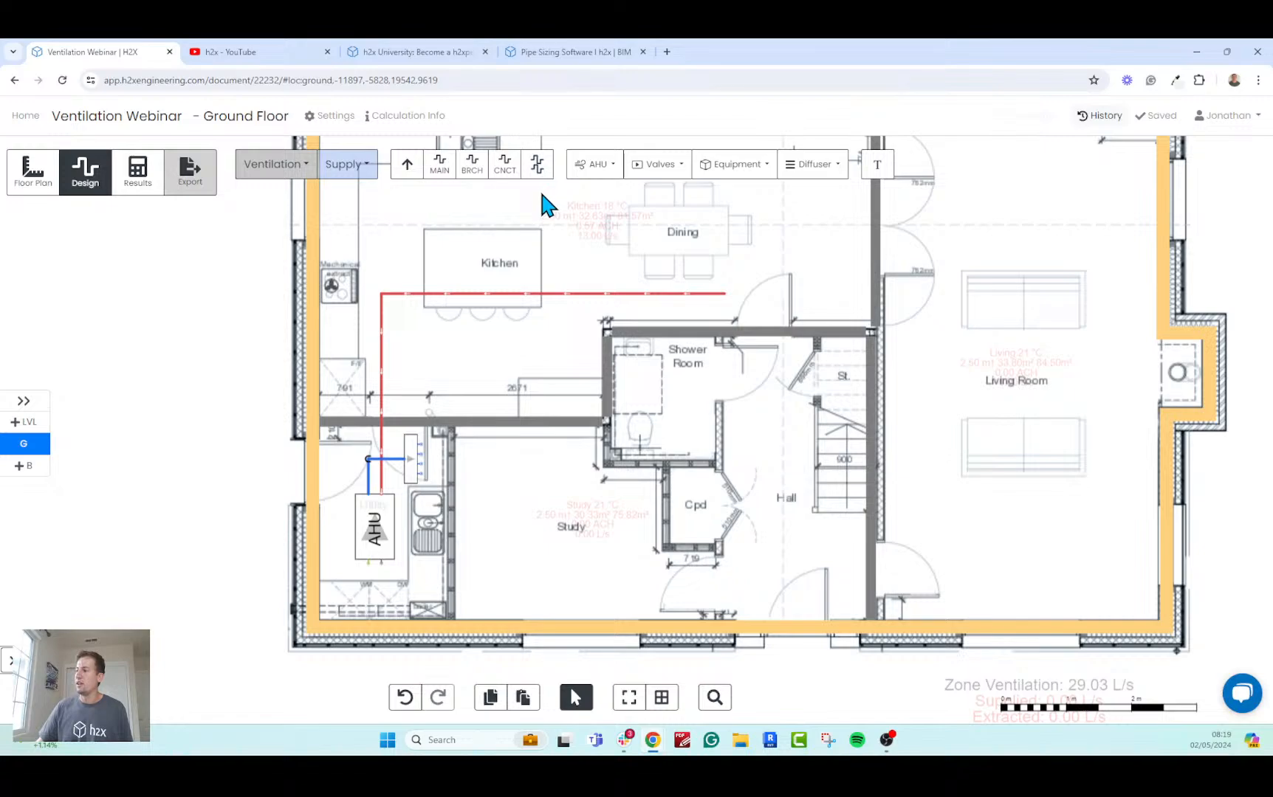
pyautogui.click(535, 166)
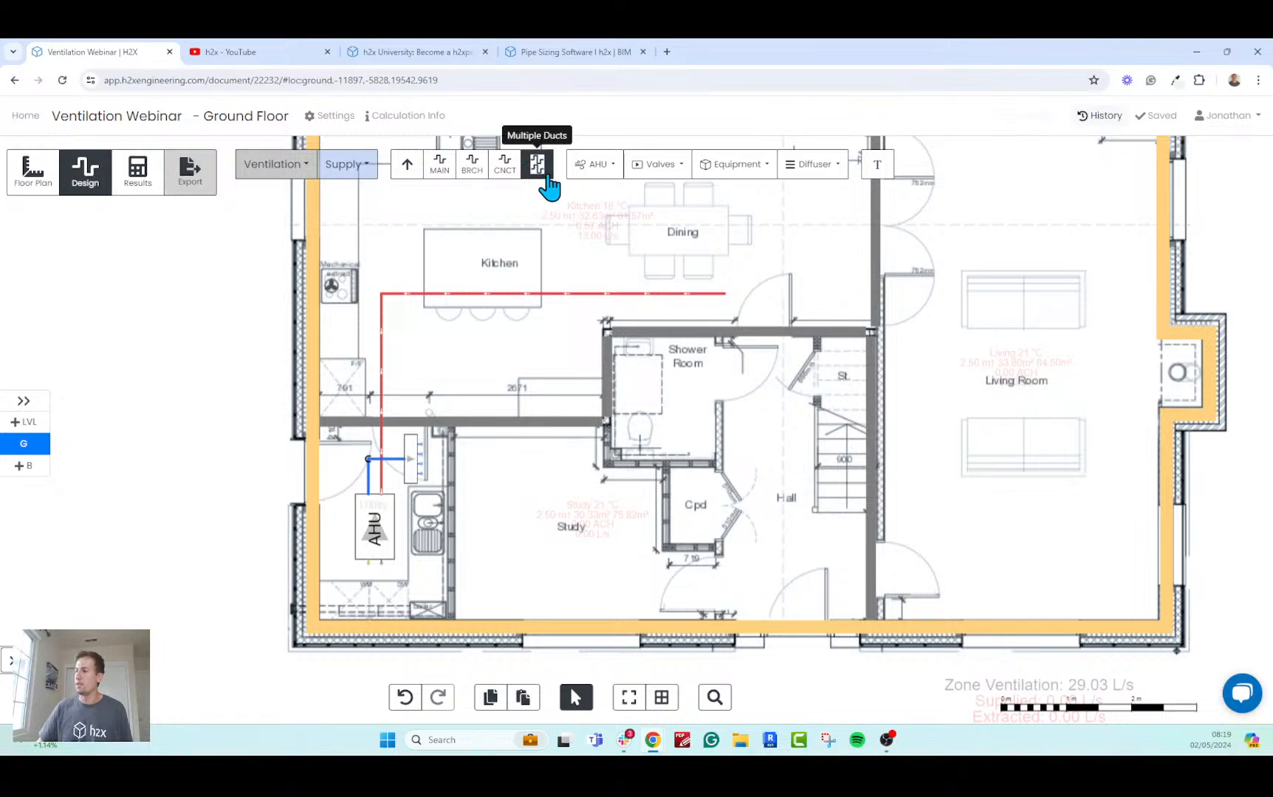
pyautogui.scroll(2, 438, 461)
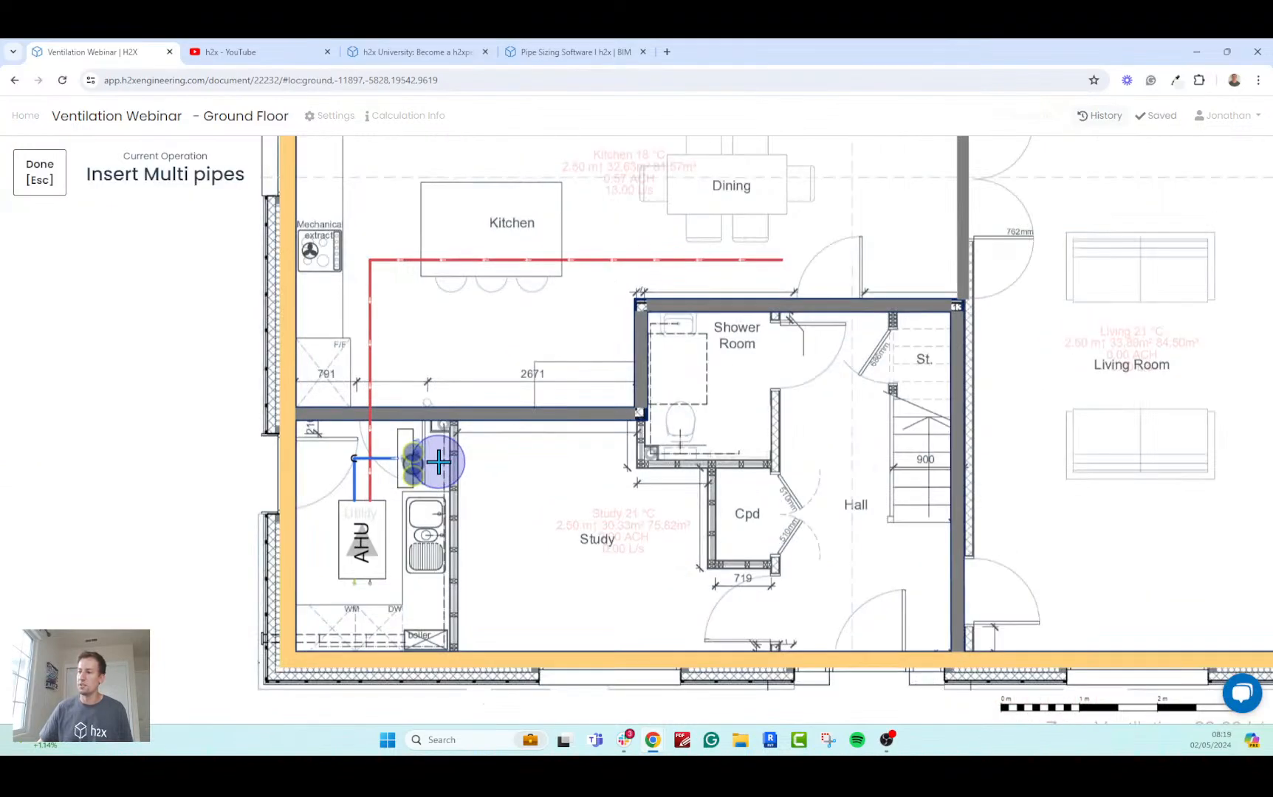
pyautogui.scroll(2, 439, 461)
pyautogui.scroll(-2, 415, 458)
pyautogui.scroll(2, 415, 458)
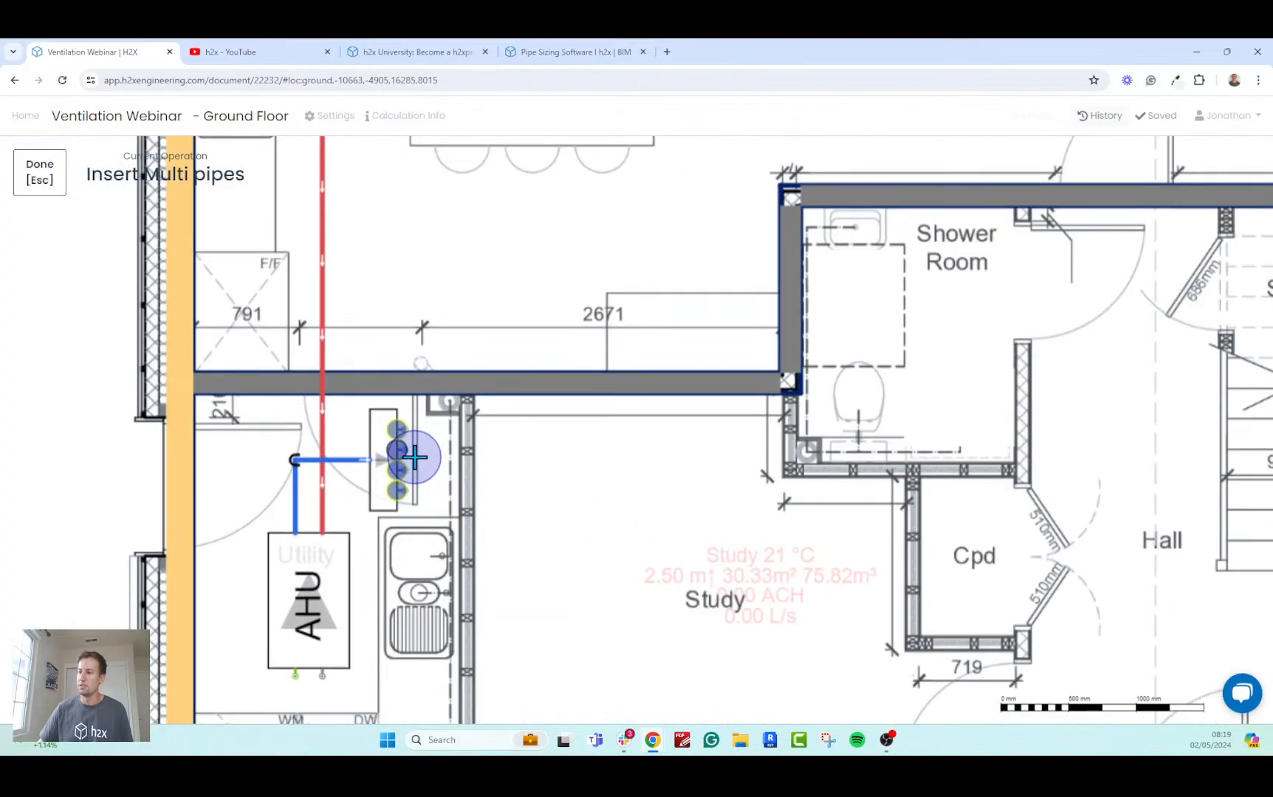
pyautogui.scroll(2, 415, 458)
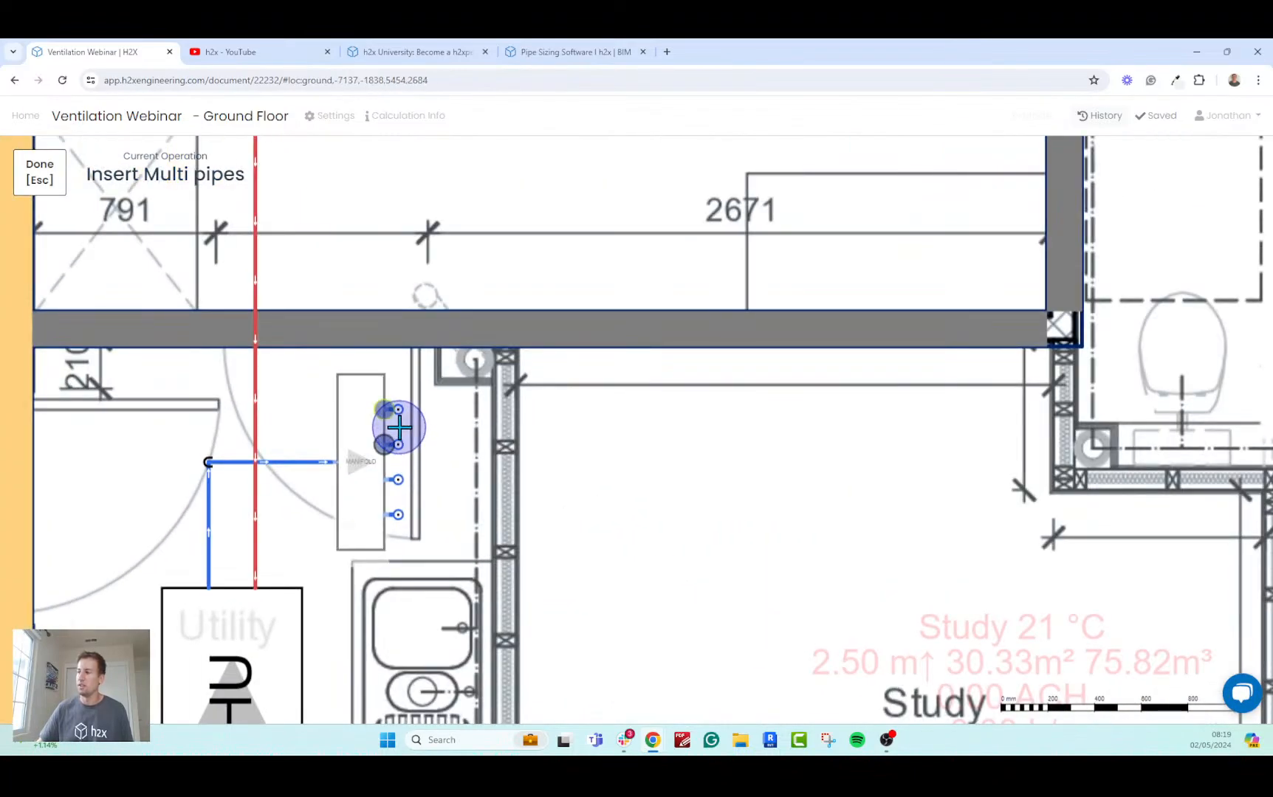
pyautogui.click(398, 427)
pyautogui.scroll(-3, 421, 426)
pyautogui.scroll(2, 421, 427)
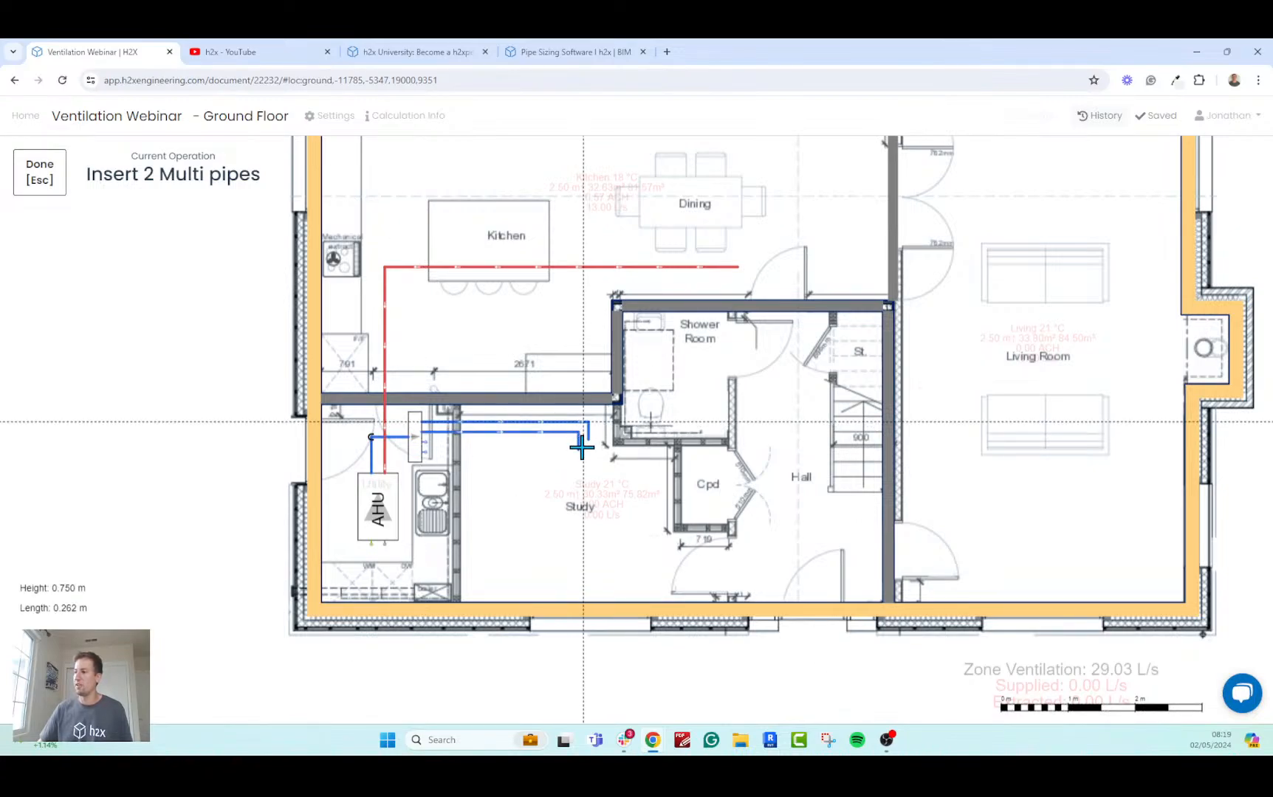
pyautogui.click(580, 472)
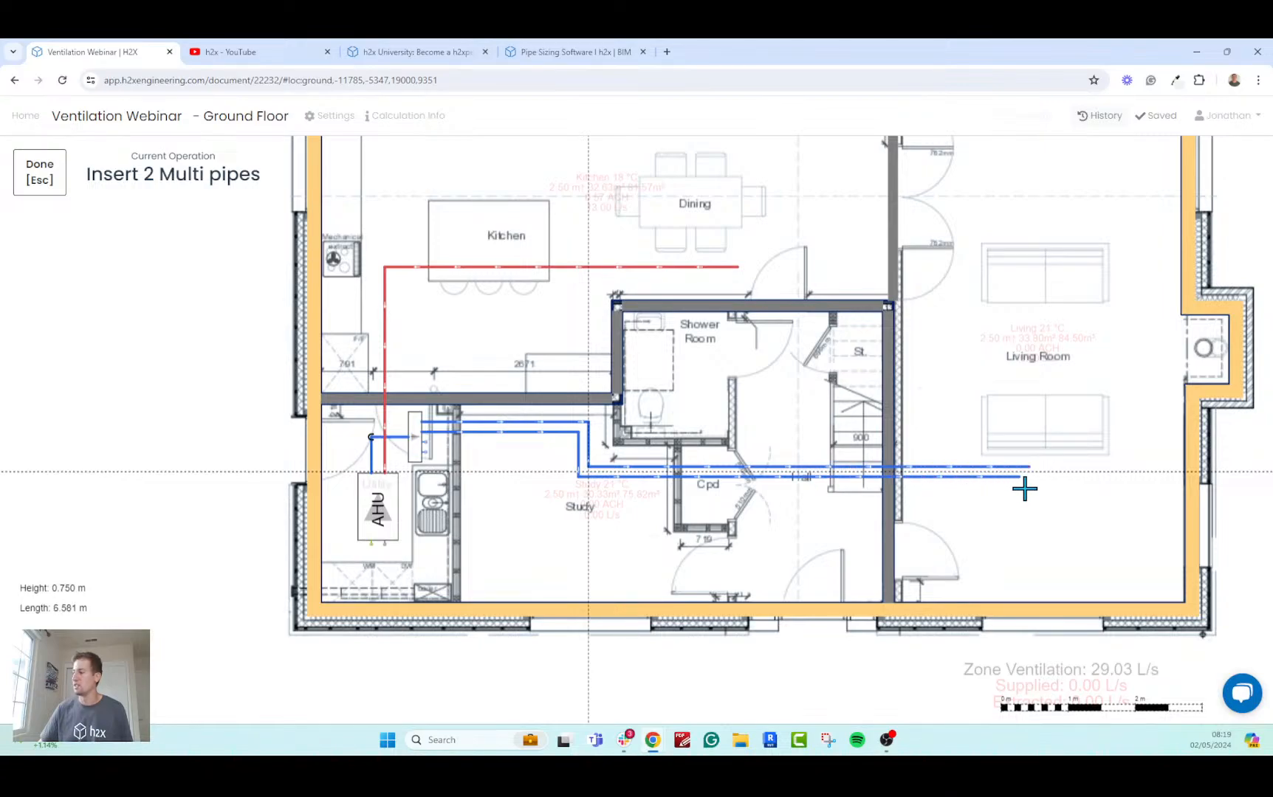
# Extend the duct pair about 6.6 m through the Hall, turn it about 4.5 m along the Living Room, and delete the outer duct's final leg.
pyautogui.click(1026, 461)
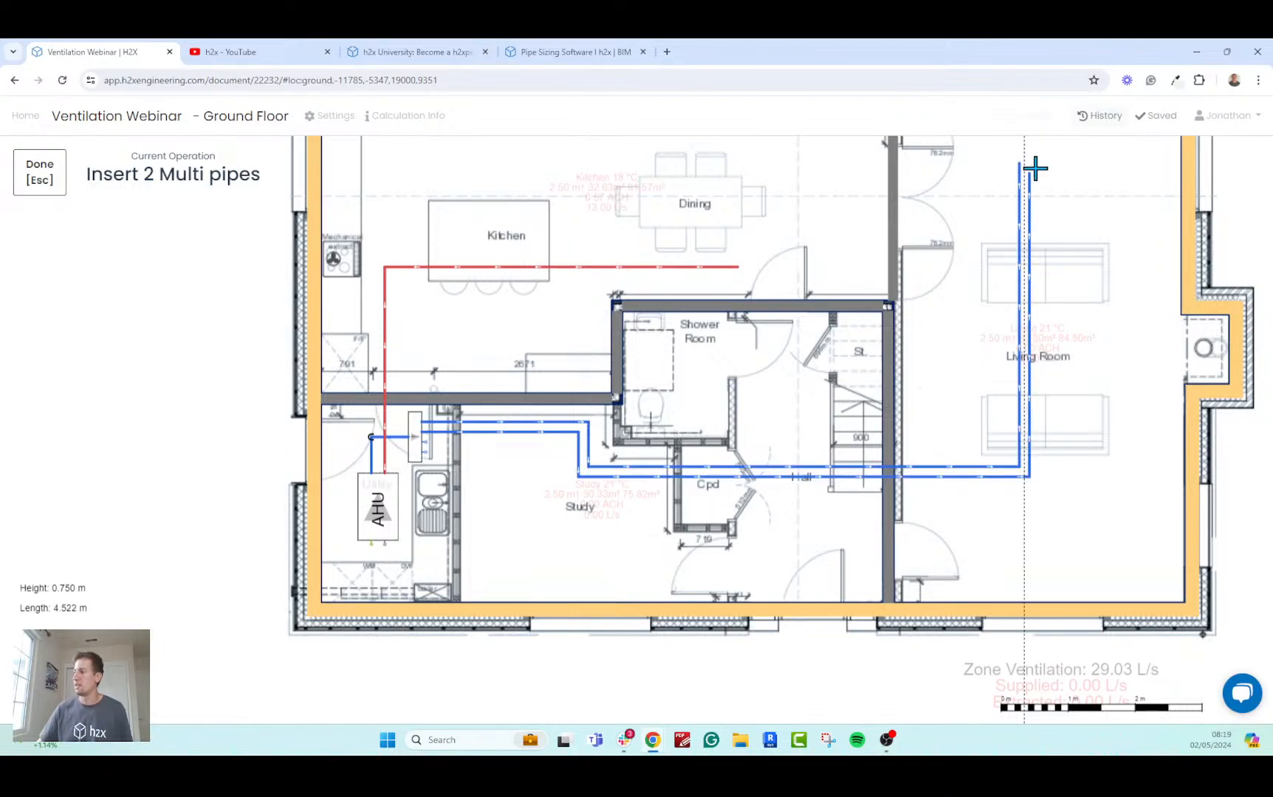
pyautogui.doubleClick(1034, 169)
pyautogui.click(1034, 169)
pyautogui.press('Escape')
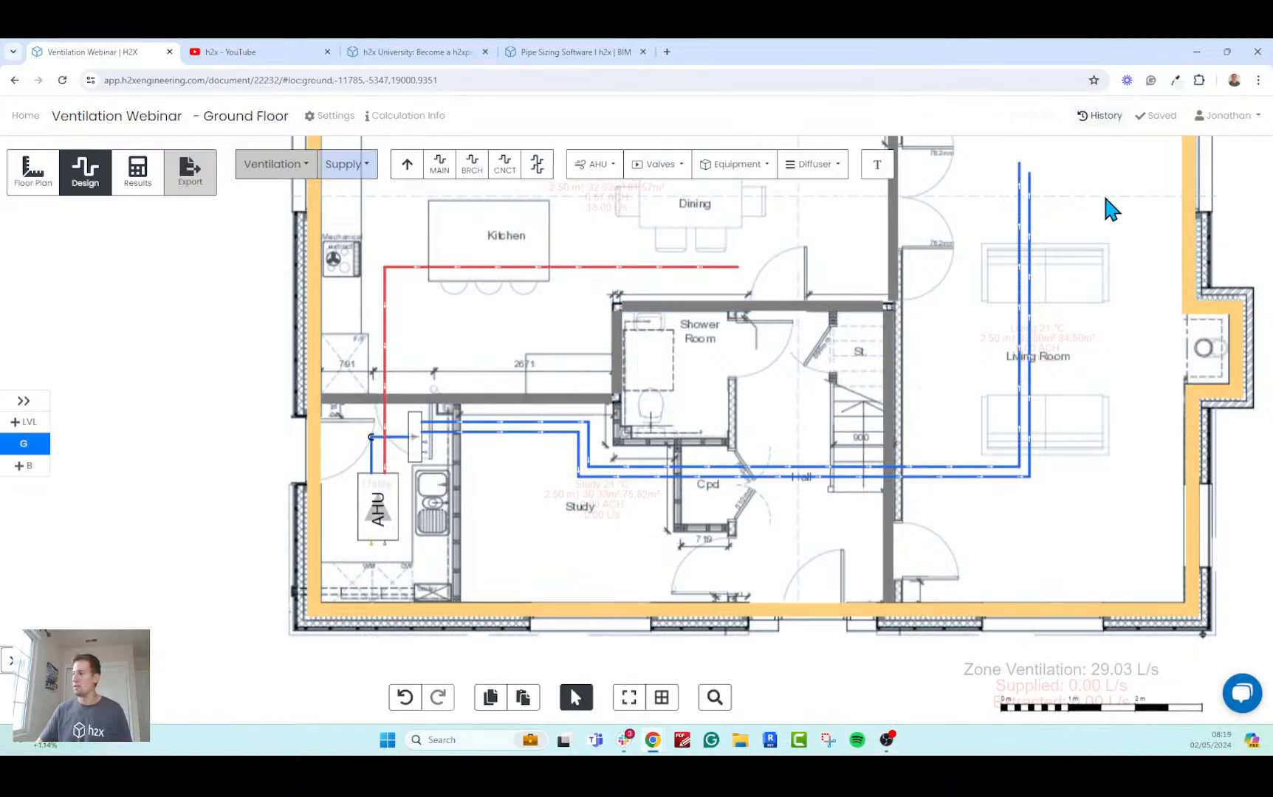
pyautogui.click(1031, 371)
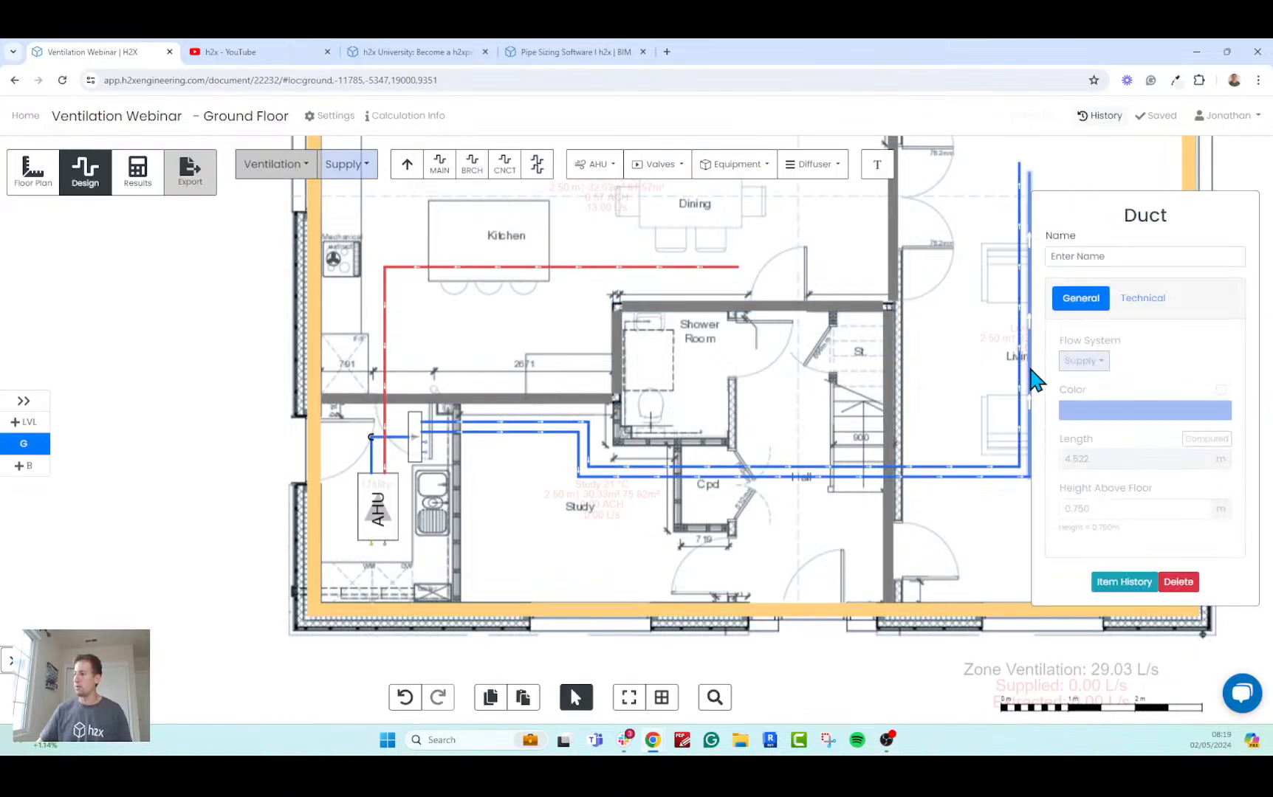
pyautogui.press('Delete')
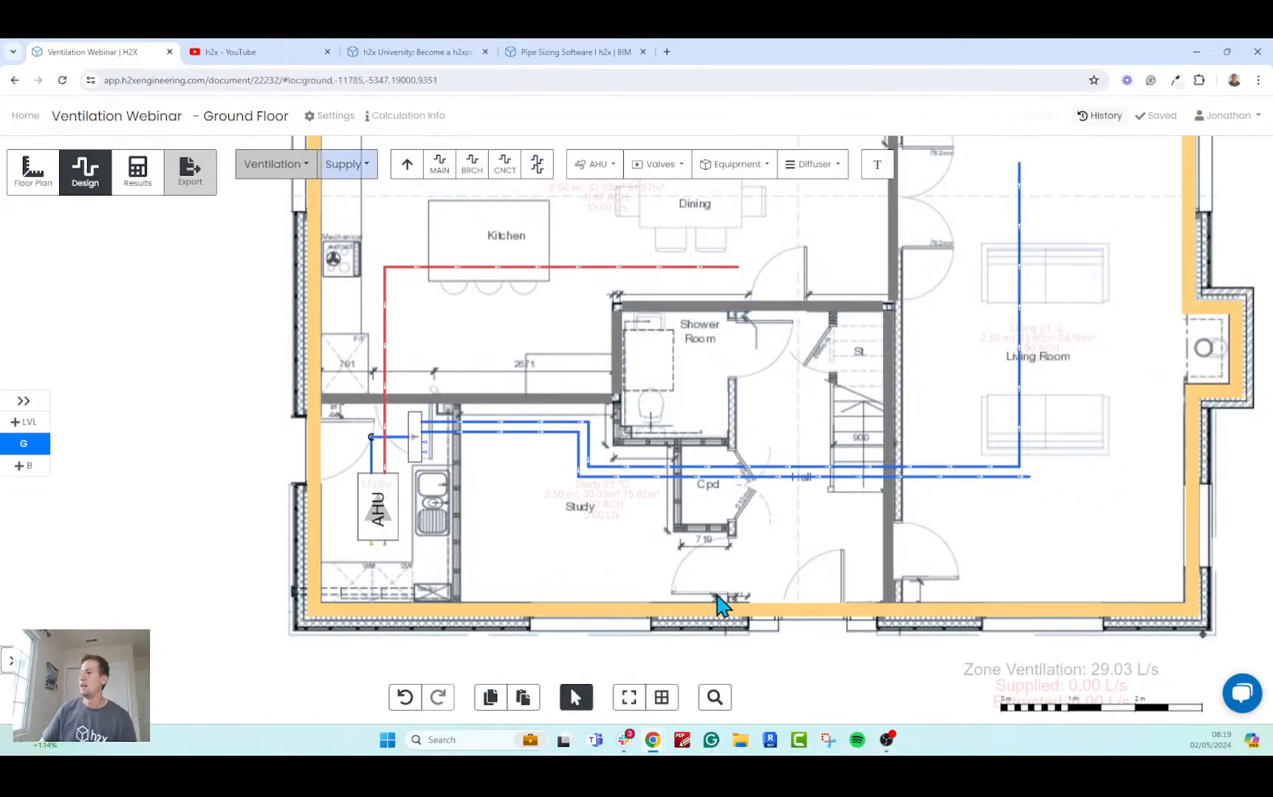
# Draw two supply ducts from the manifold's remaining outlets into the Study at 0.75 m height, turning about 1.8 m towards the Study window.
pyautogui.click(537, 164)
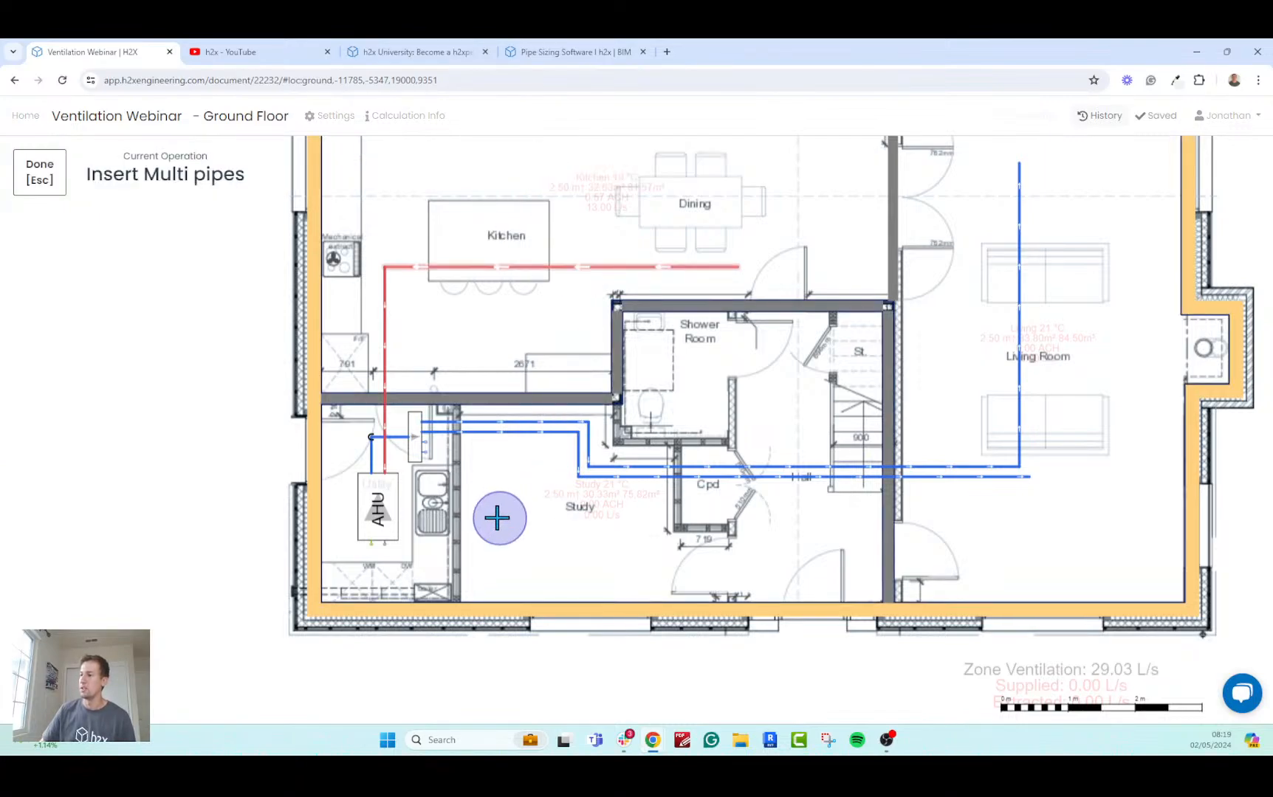
pyautogui.scroll(4, 443, 480)
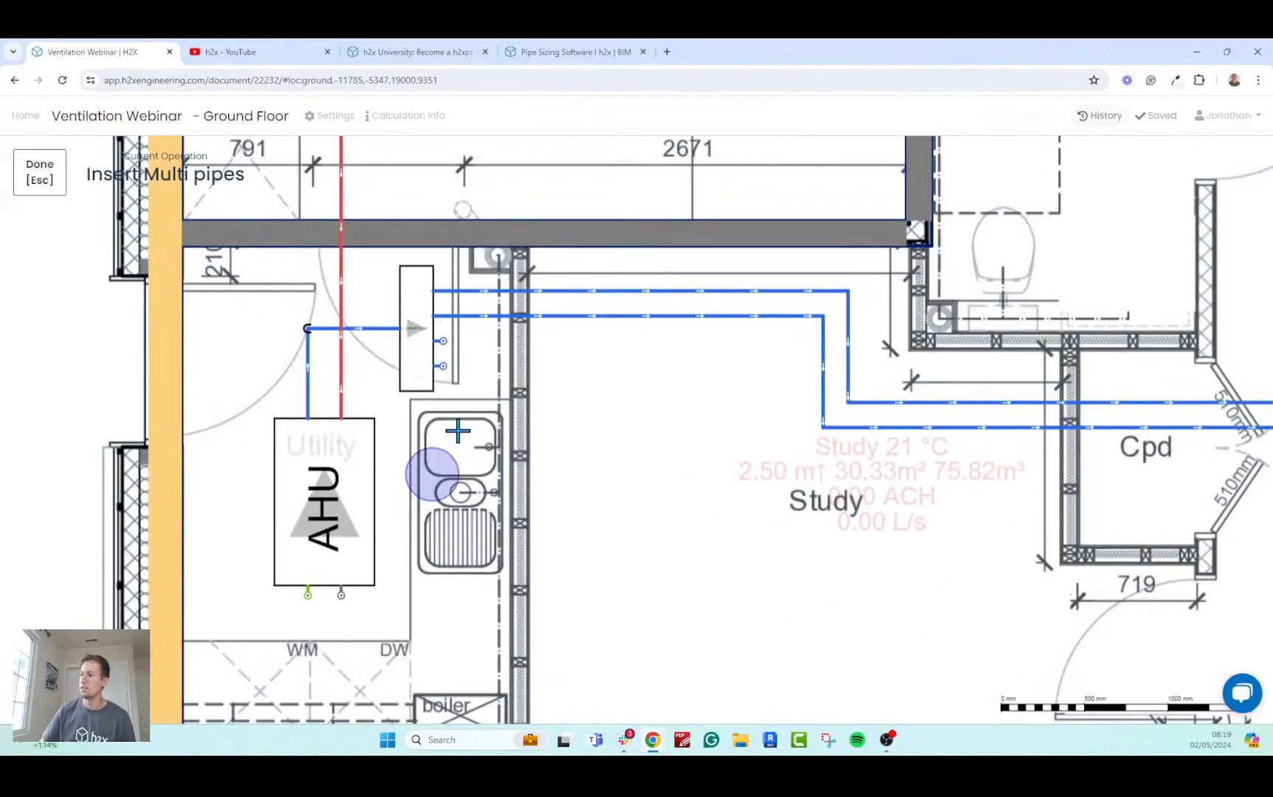
pyautogui.click(450, 369)
pyautogui.click(764, 360)
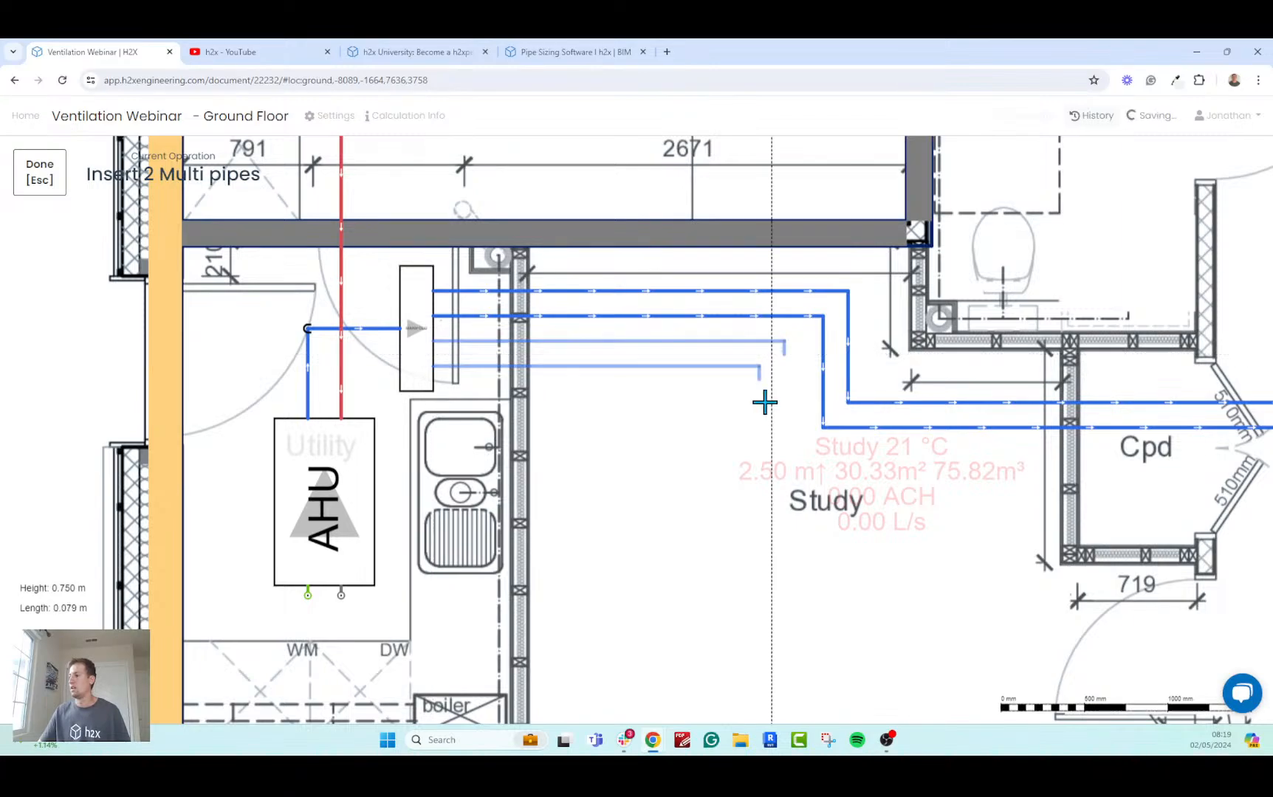
pyautogui.scroll(-3, 768, 421)
pyautogui.click(764, 543)
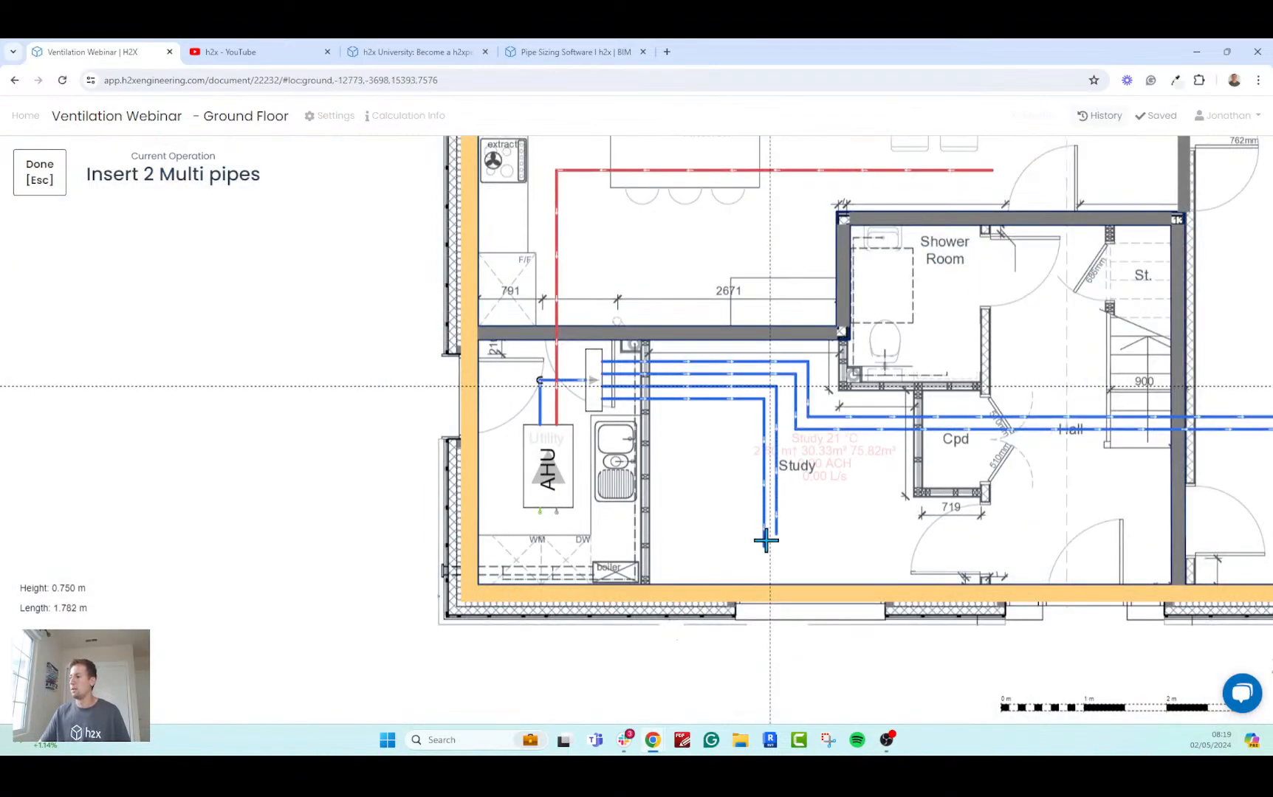
pyautogui.press('Escape')
pyautogui.press('Escape')
# Draw an intake duct at 2.4 m height from the AHU's intake connection, turning about 1.1 m out through the external wall on the Utility door side.
pyautogui.scroll(-3, 931, 520)
pyautogui.moveTo(955, 525); pyautogui.dragTo(832, 543)
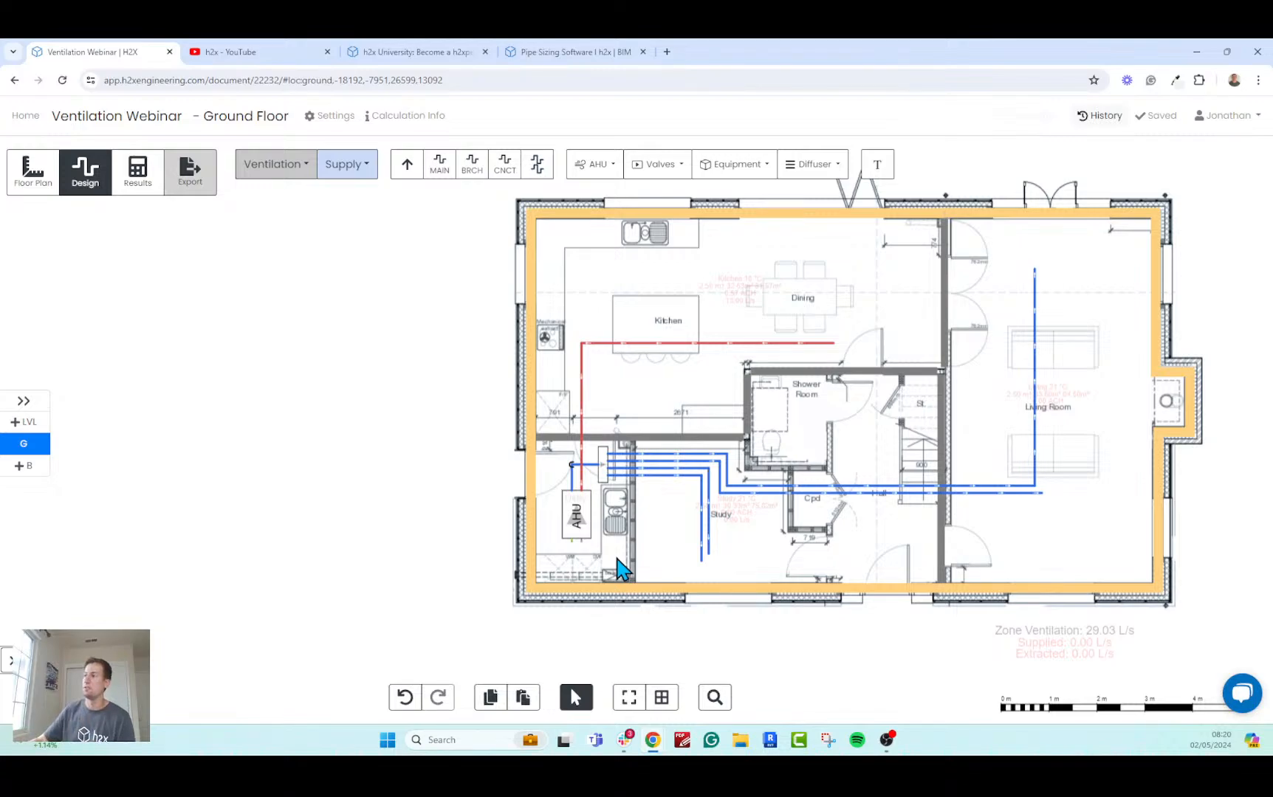
pyautogui.scroll(6, 649, 484)
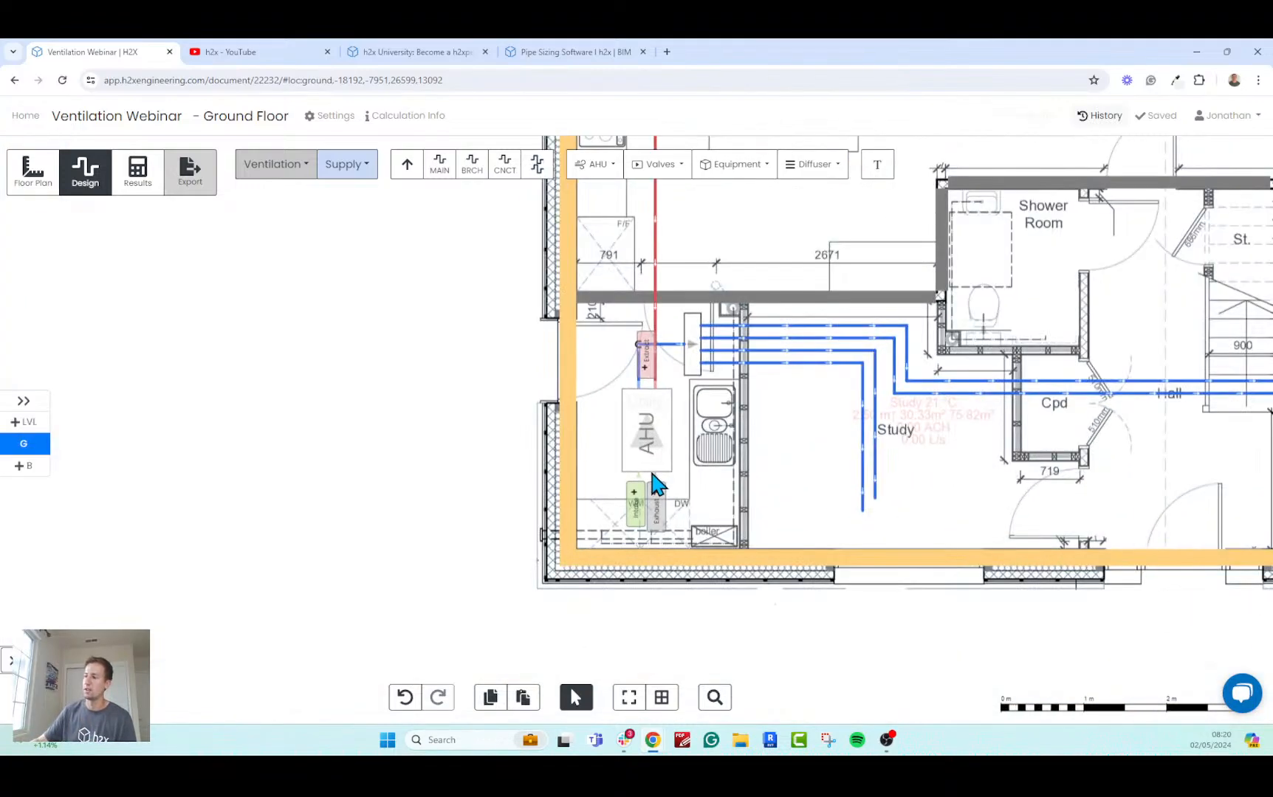
pyautogui.click(631, 504)
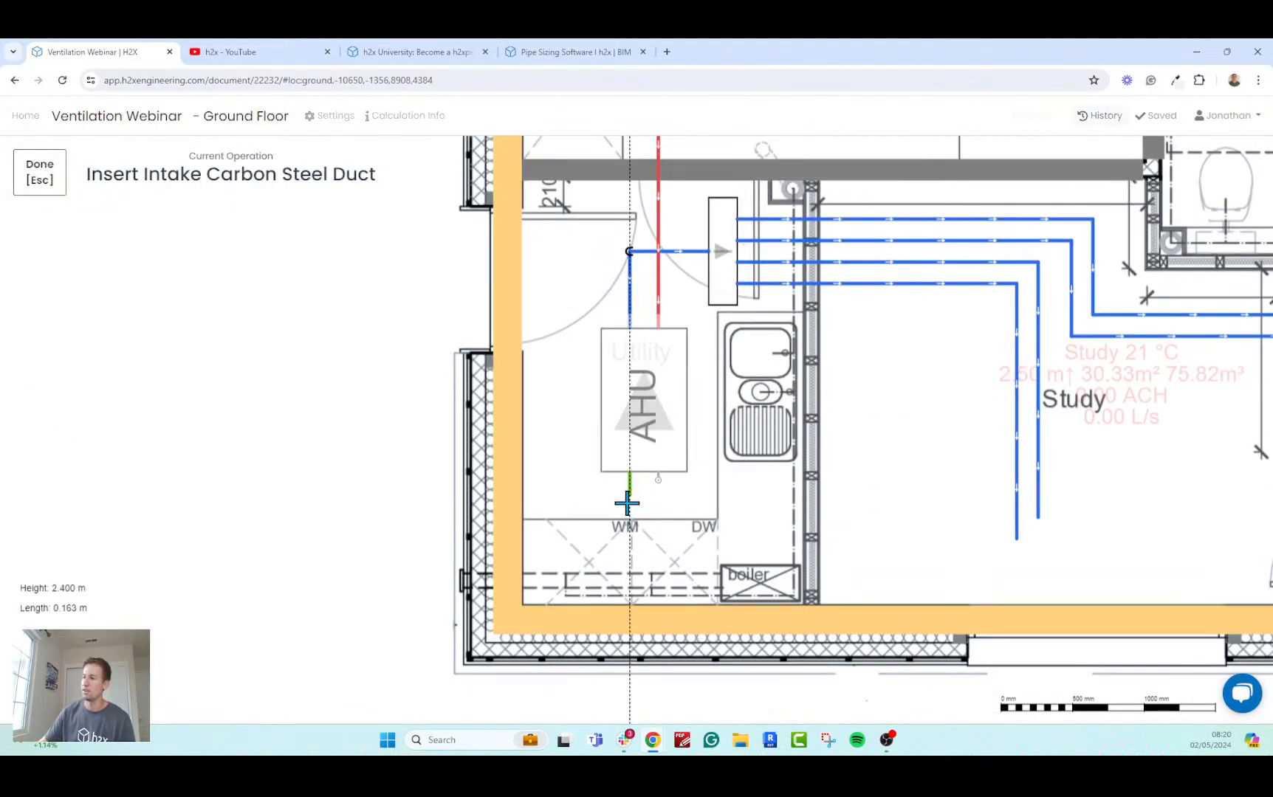
pyautogui.click(629, 542)
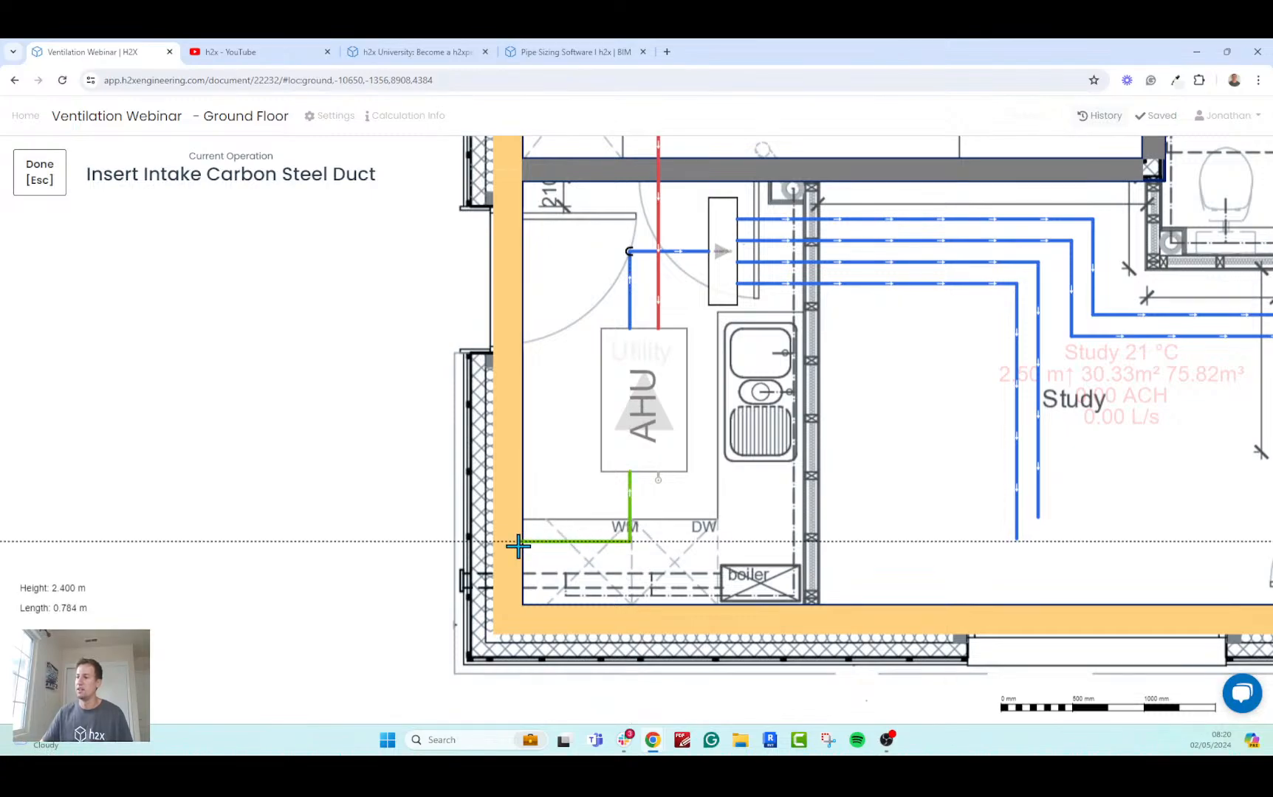
pyautogui.click(463, 542)
pyautogui.press('Escape')
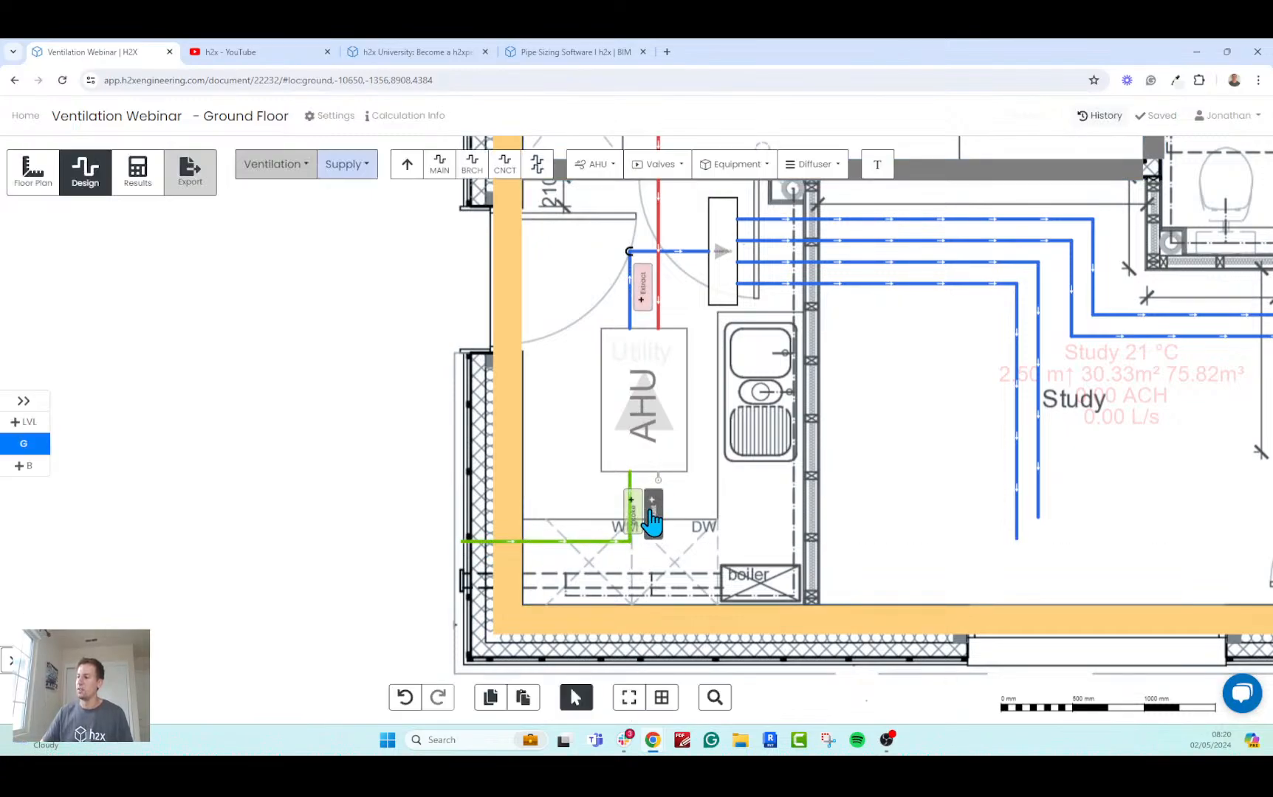
# Draw an exhaust duct at 2.4 m height from the AHU, about 1.3 m straight through the external wall beside the boiler.
pyautogui.click(655, 520)
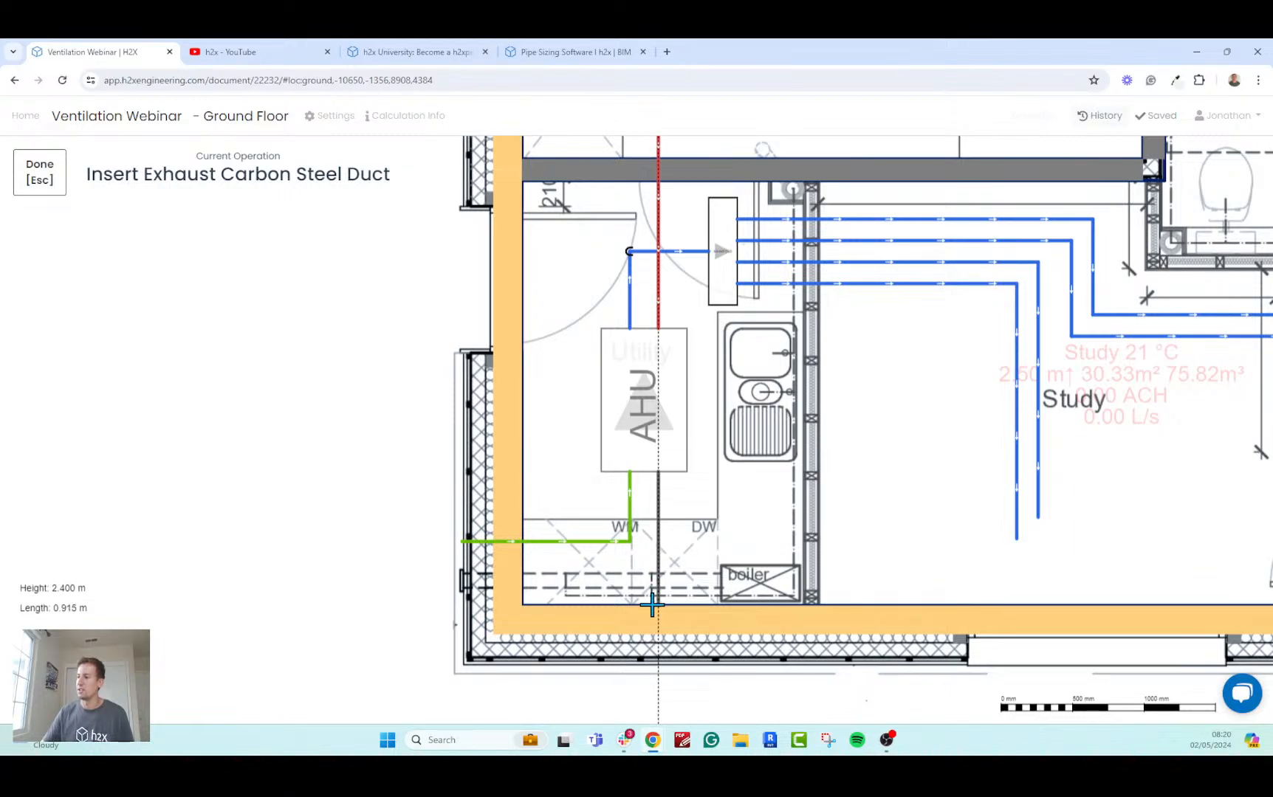
pyautogui.click(657, 657)
pyautogui.press('Escape')
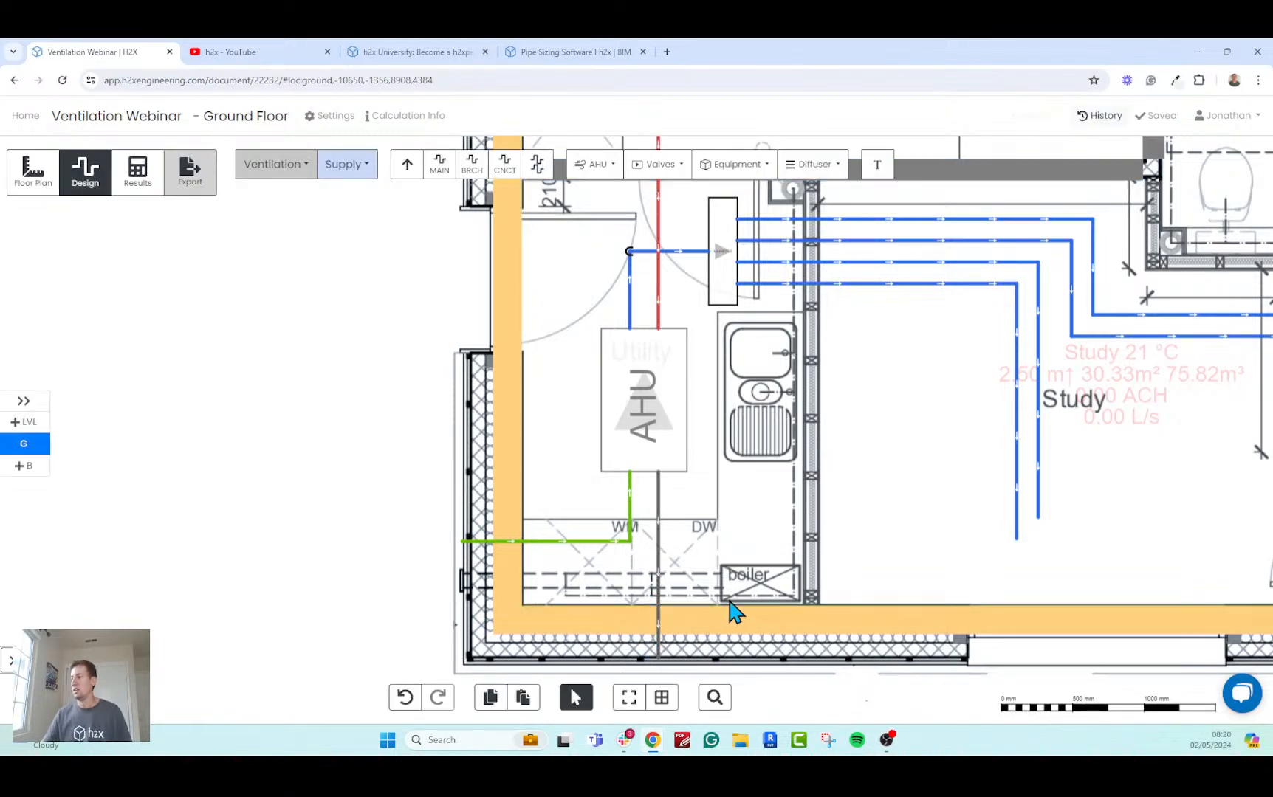
# Switch from the Supply to the Extract system and start placing a Circle Horizontal (C-H) grill.
pyautogui.scroll(-1, 735, 611)
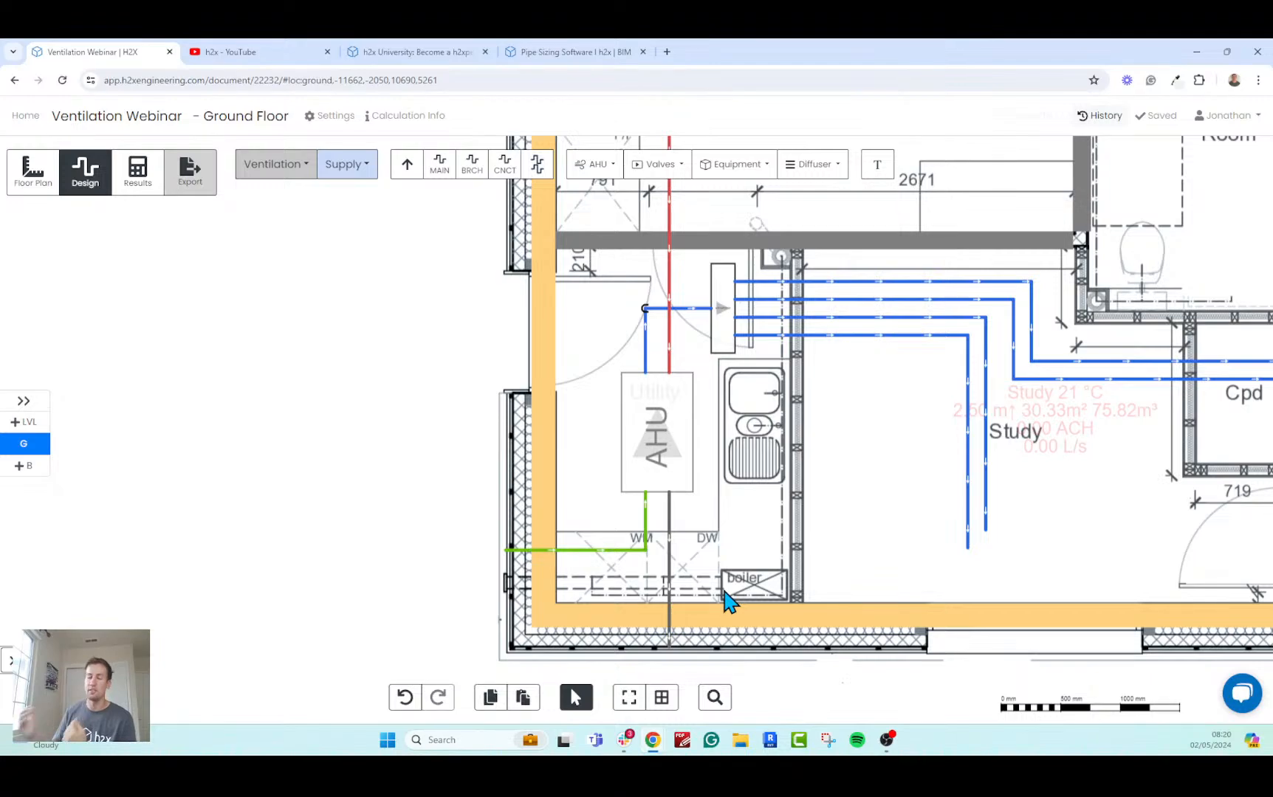
pyautogui.scroll(-2, 727, 602)
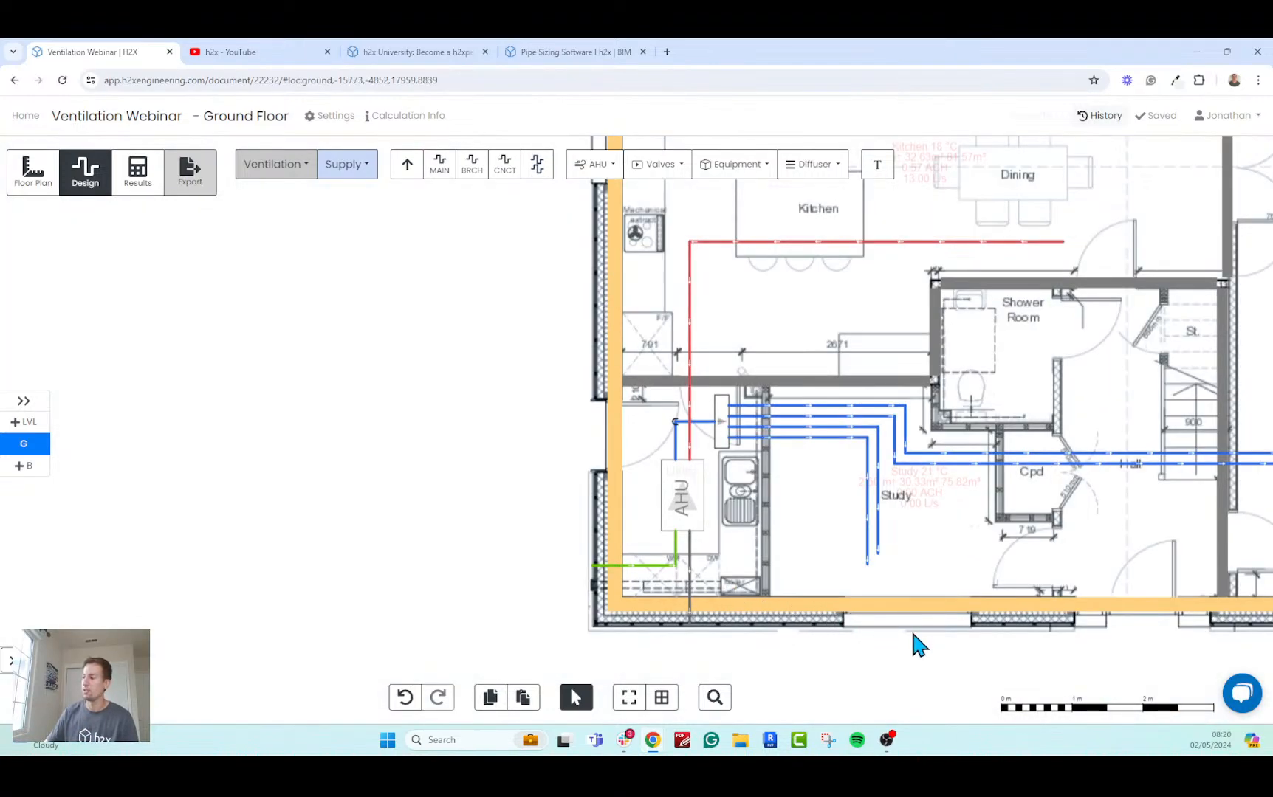
pyautogui.moveTo(913, 633); pyautogui.dragTo(602, 634)
pyautogui.scroll(-1, 602, 633)
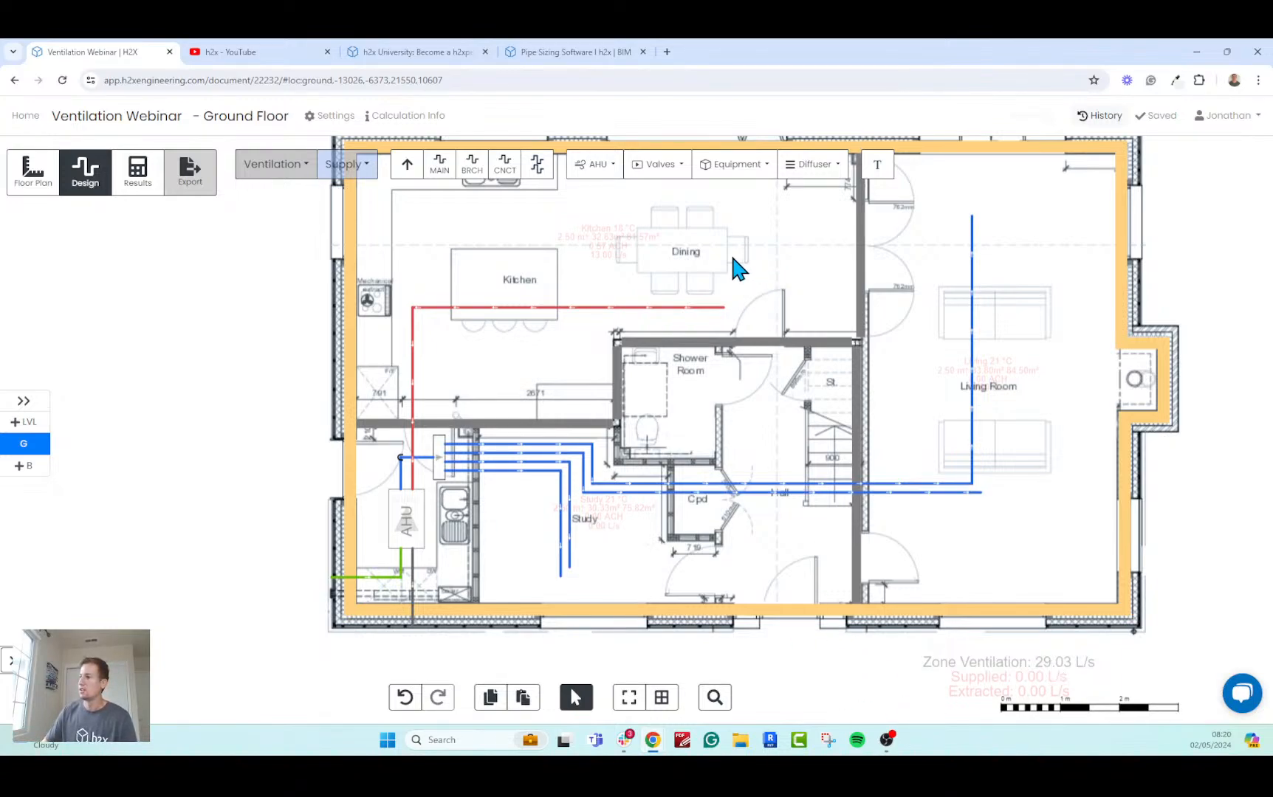
pyautogui.moveTo(733, 260); pyautogui.dragTo(783, 311)
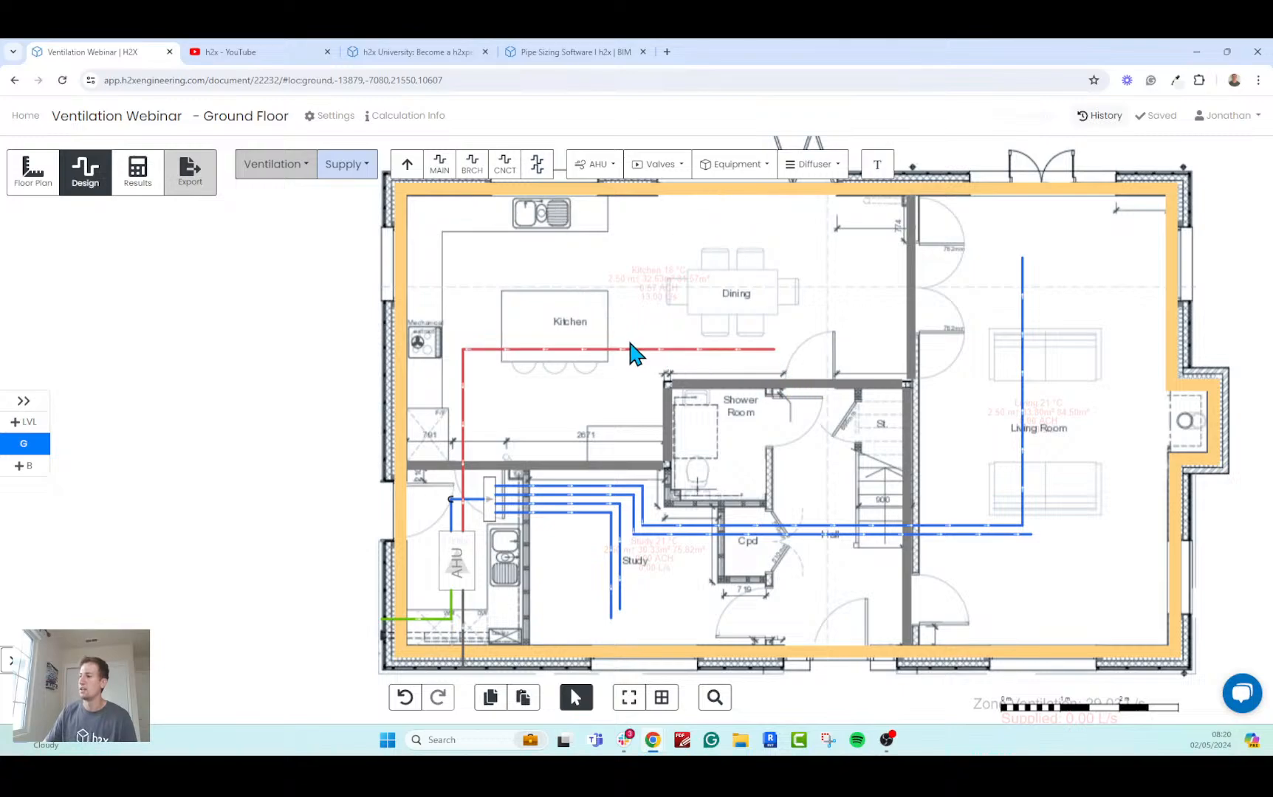
pyautogui.click(355, 170)
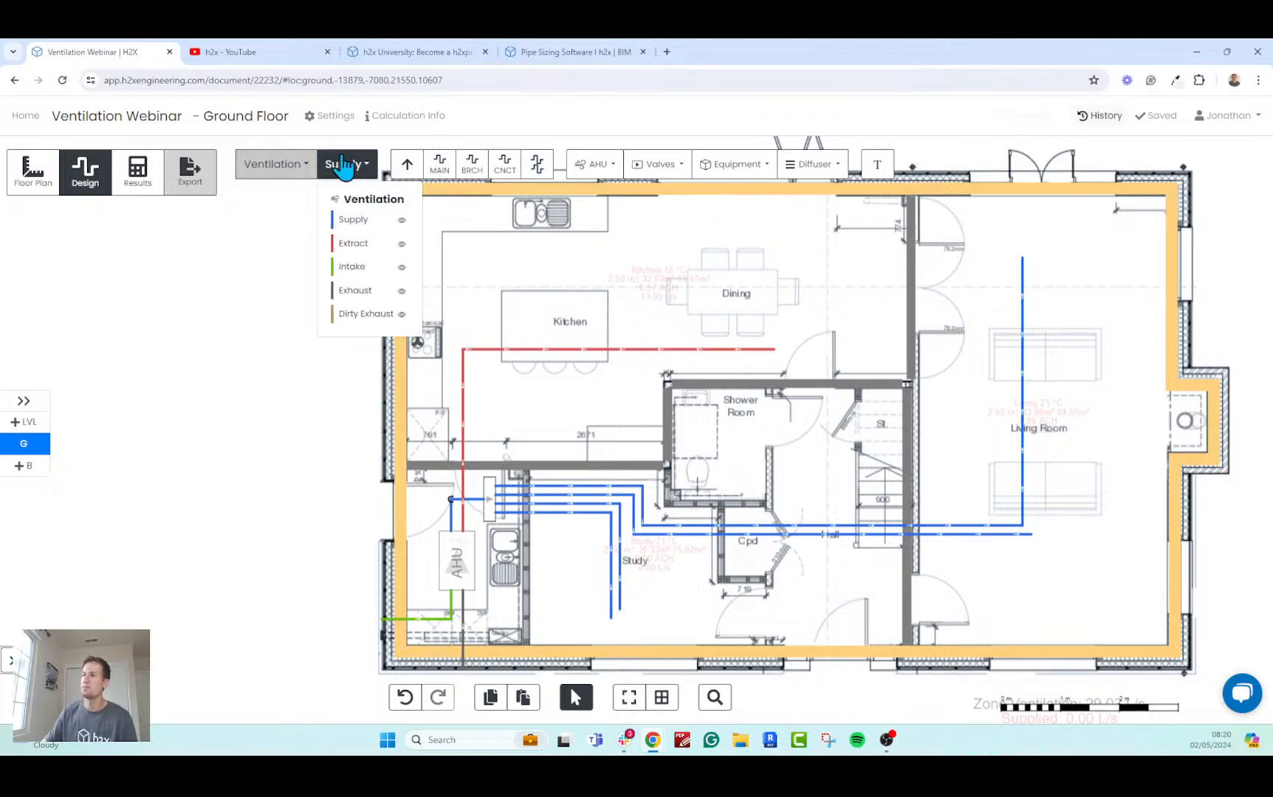
pyautogui.click(366, 244)
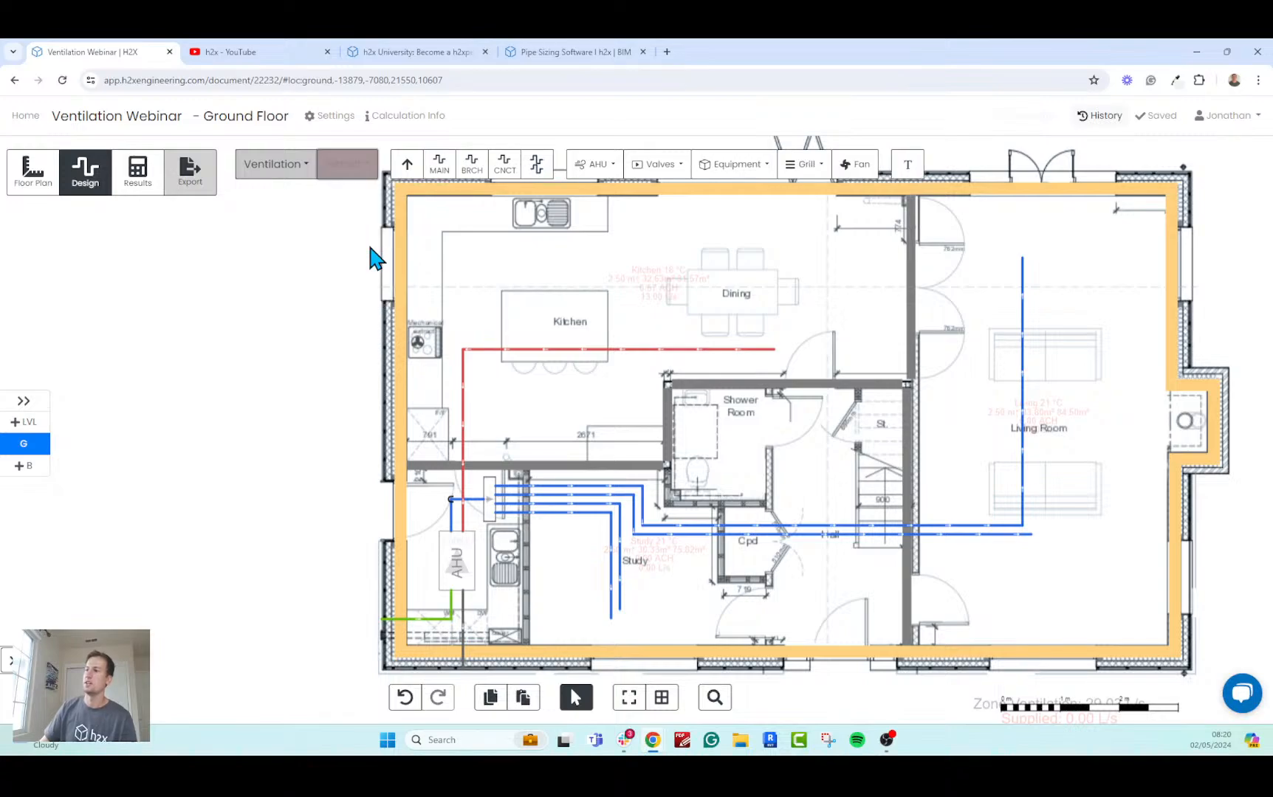
pyautogui.click(806, 166)
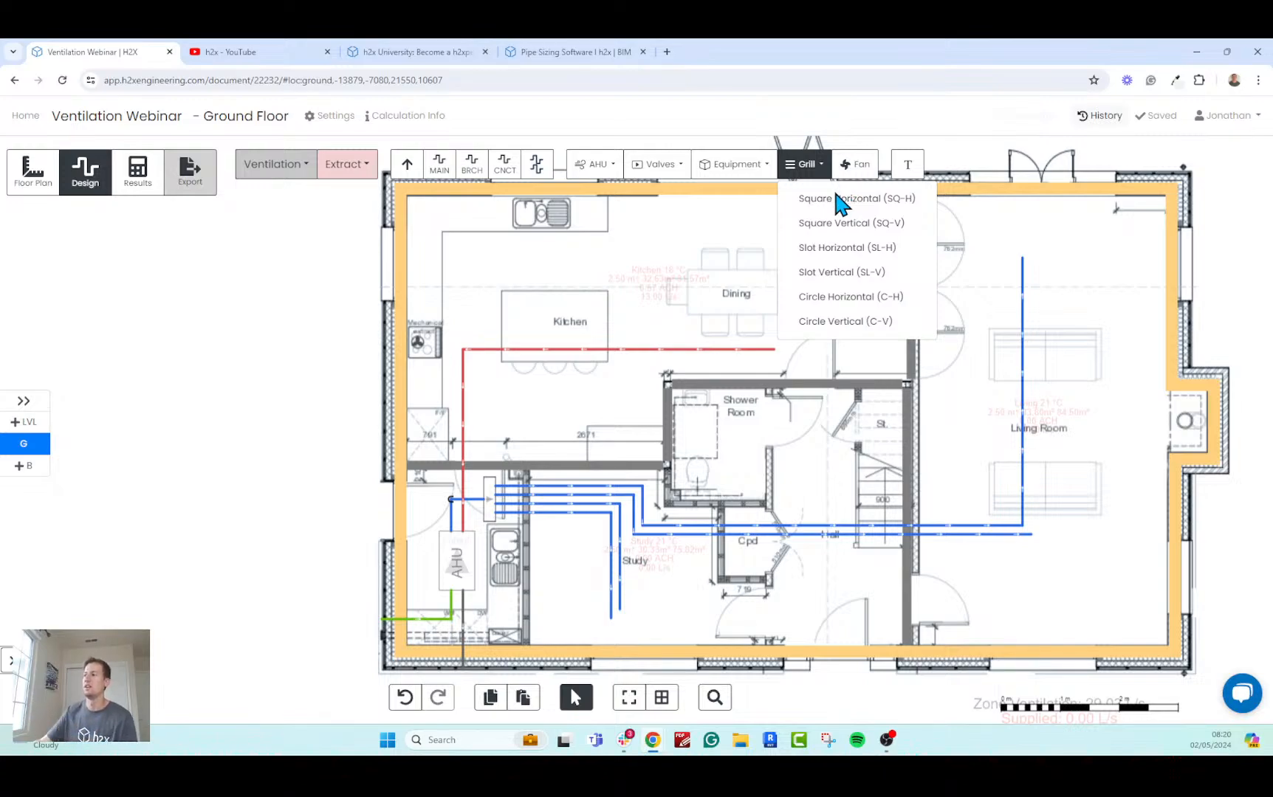
pyautogui.click(865, 299)
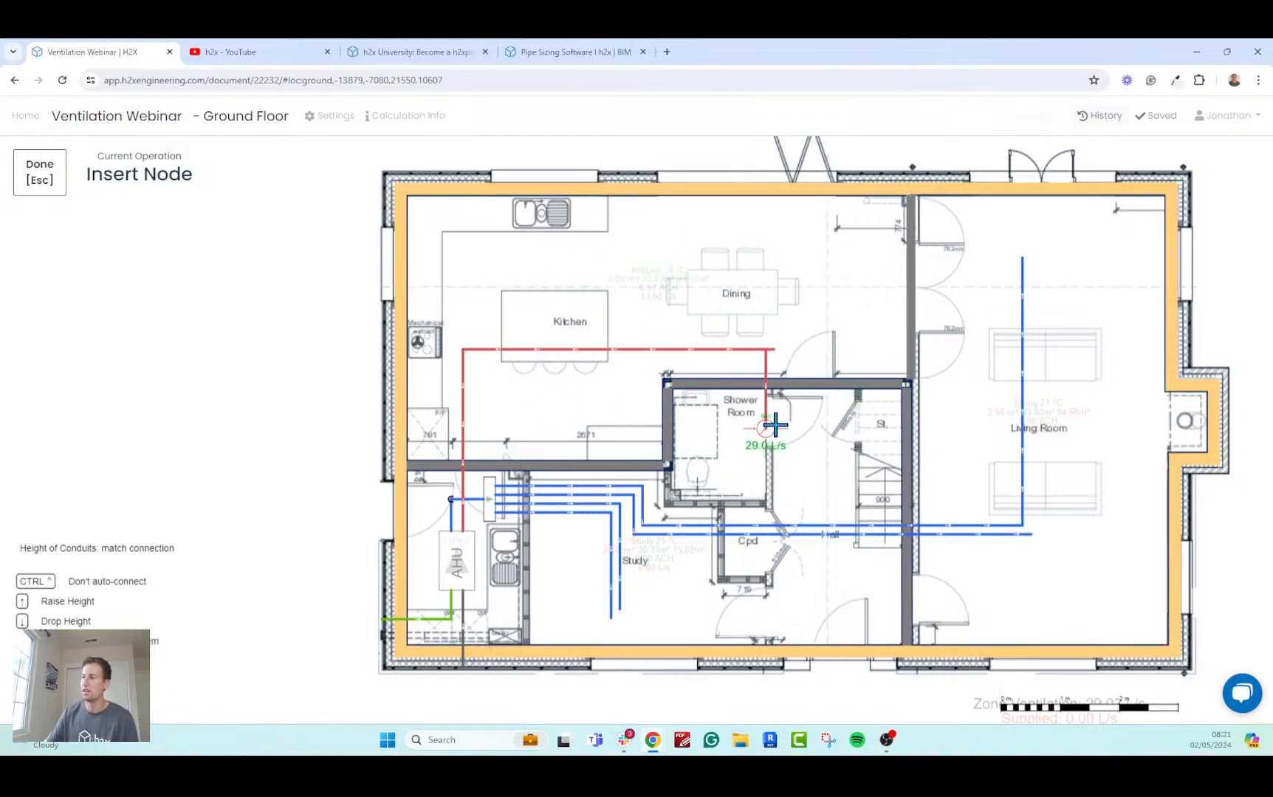
# Examine the flow rate previewed for a grill in the Shower Room against the zone's ventilation, supplied and extracted totals.
pyautogui.scroll(3, 739, 426)
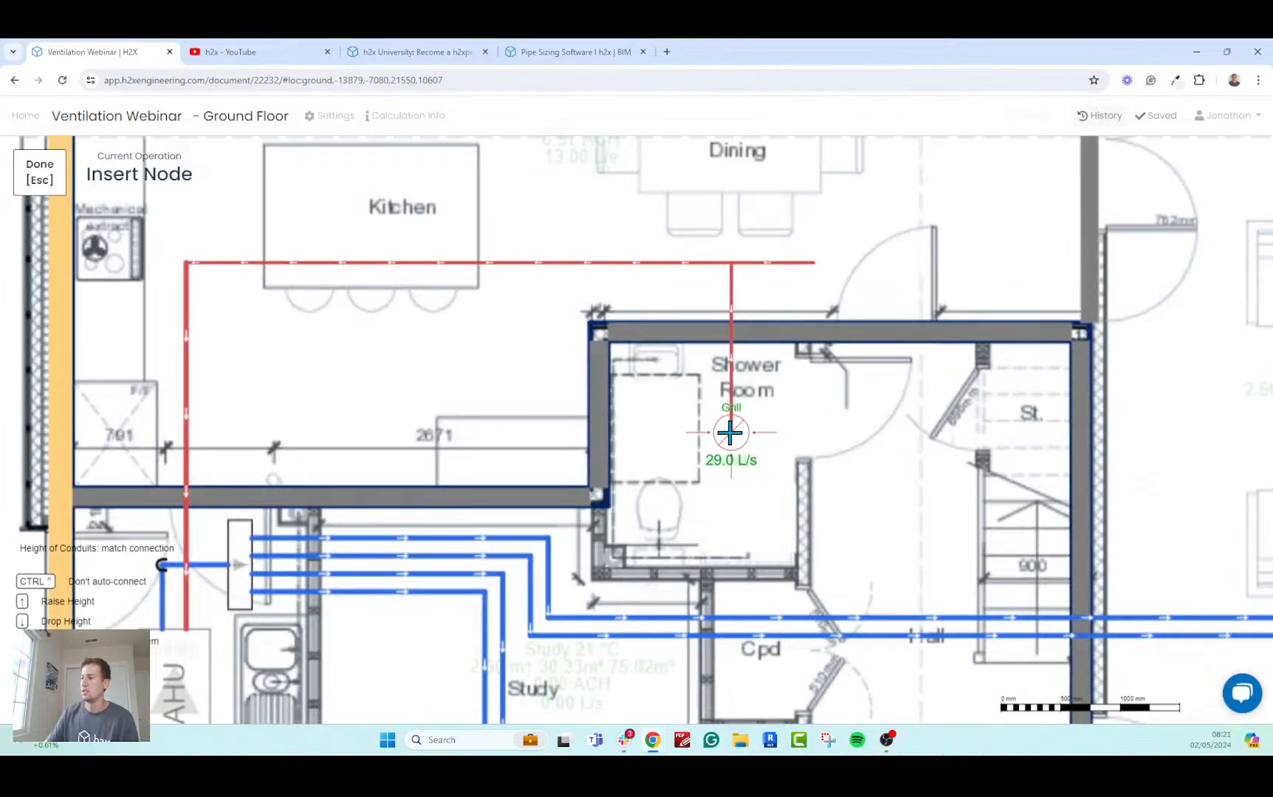
pyautogui.scroll(-1, 719, 436)
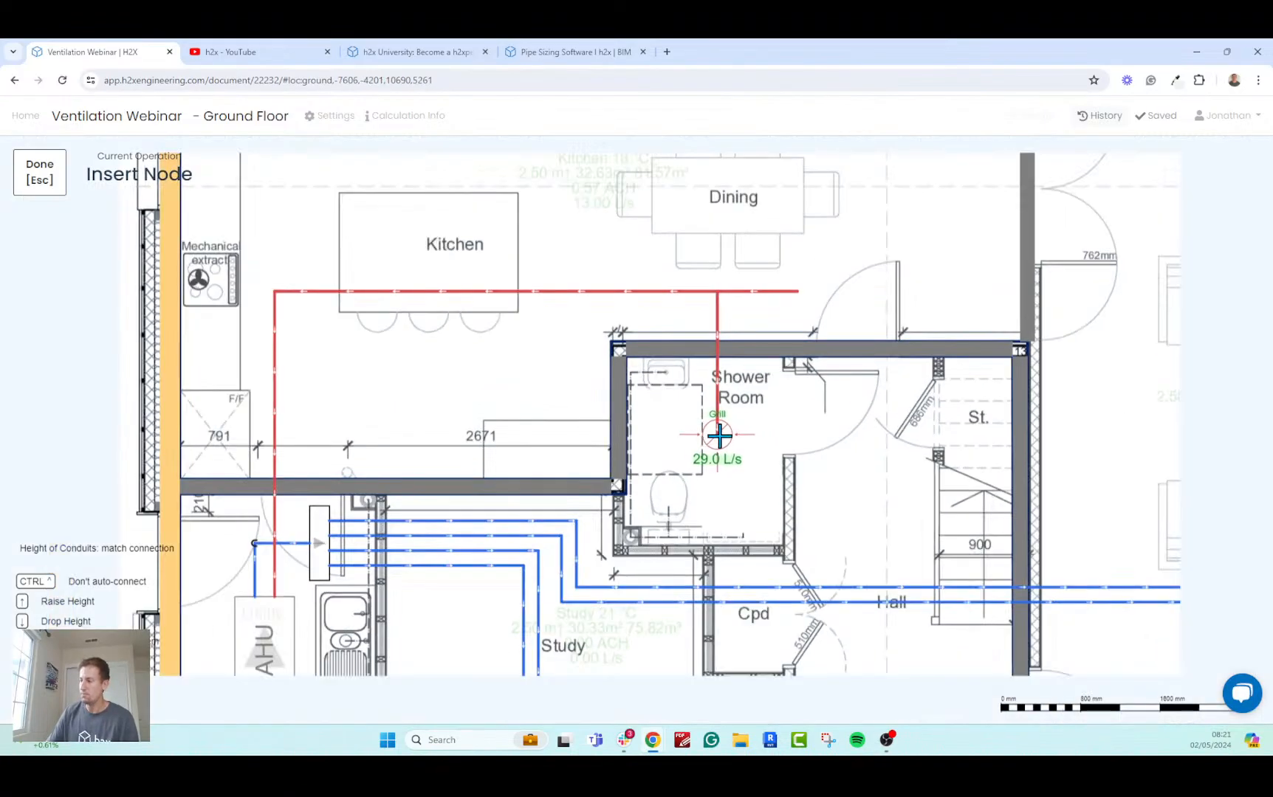
pyautogui.scroll(-3, 720, 436)
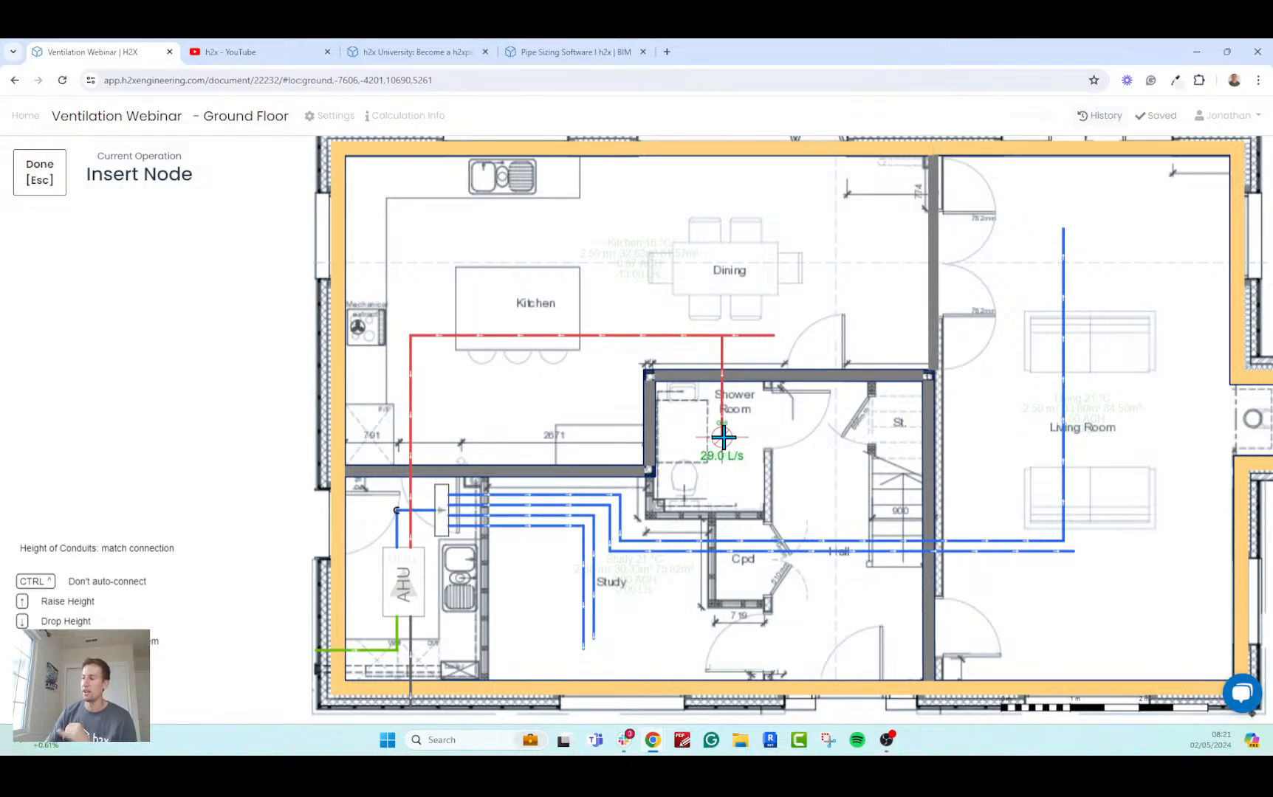
pyautogui.scroll(-3, 724, 437)
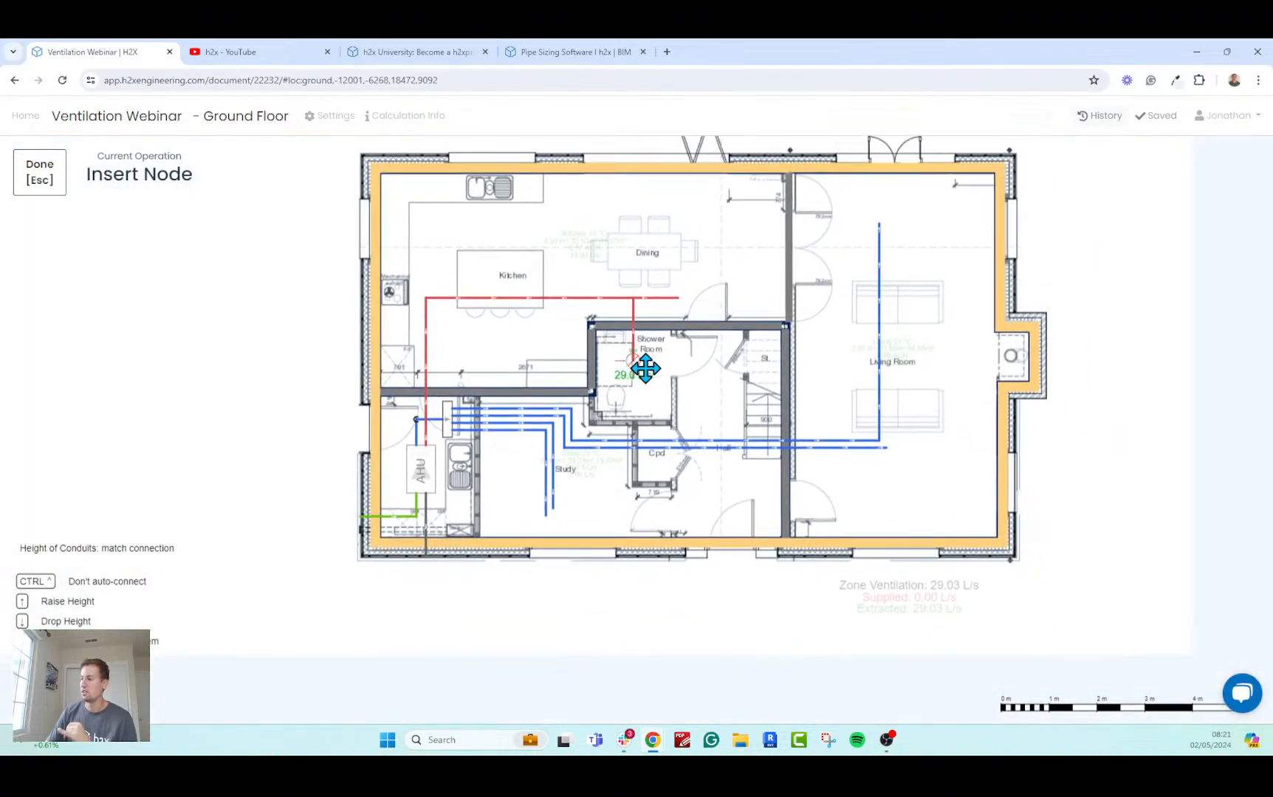
pyautogui.scroll(5, 645, 368)
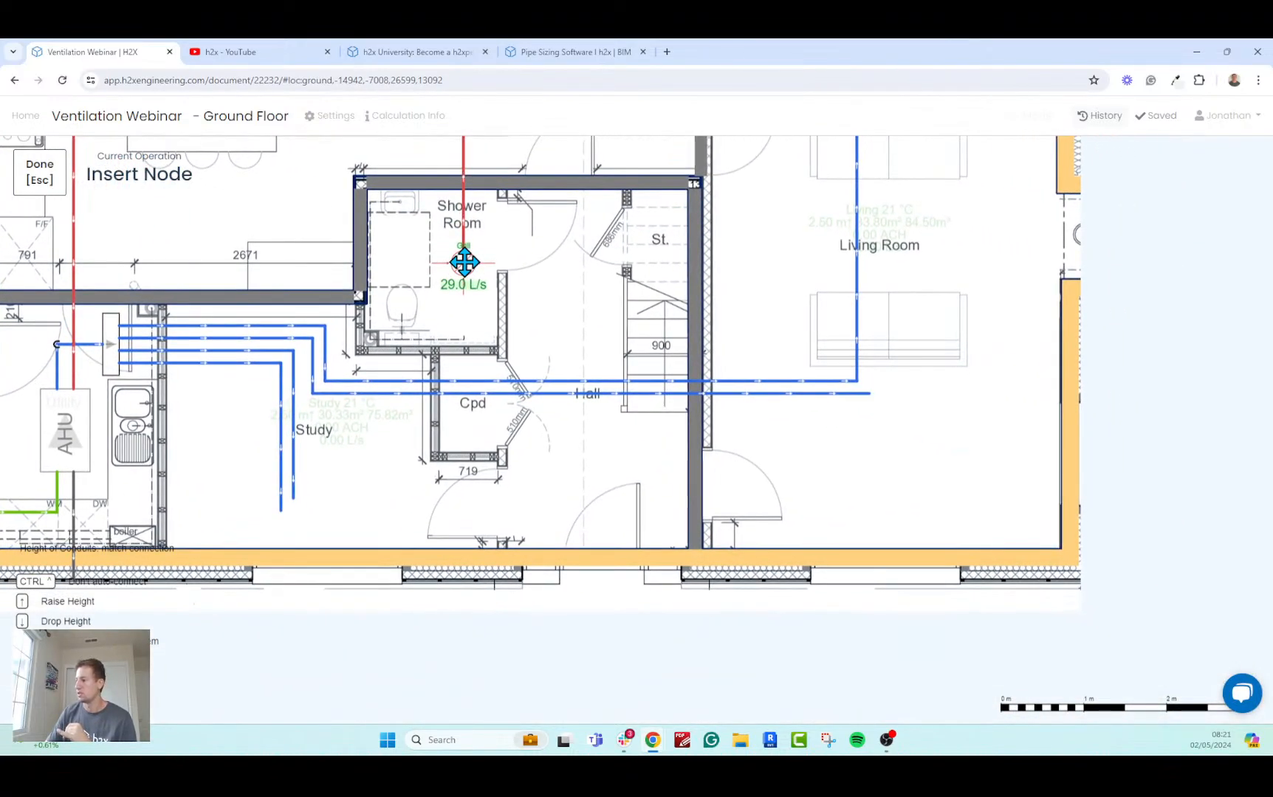
pyautogui.moveTo(465, 262); pyautogui.dragTo(479, 303)
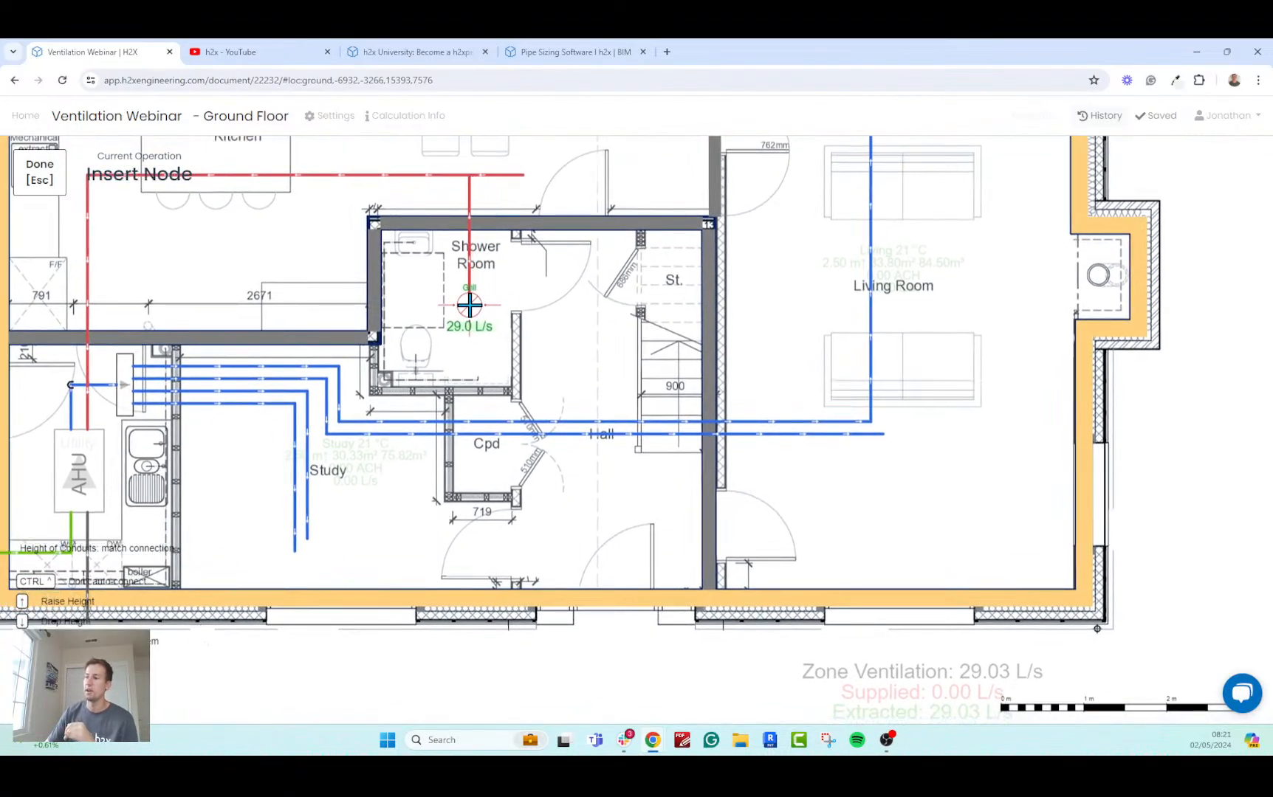
pyautogui.moveTo(925, 635); pyautogui.dragTo(866, 519)
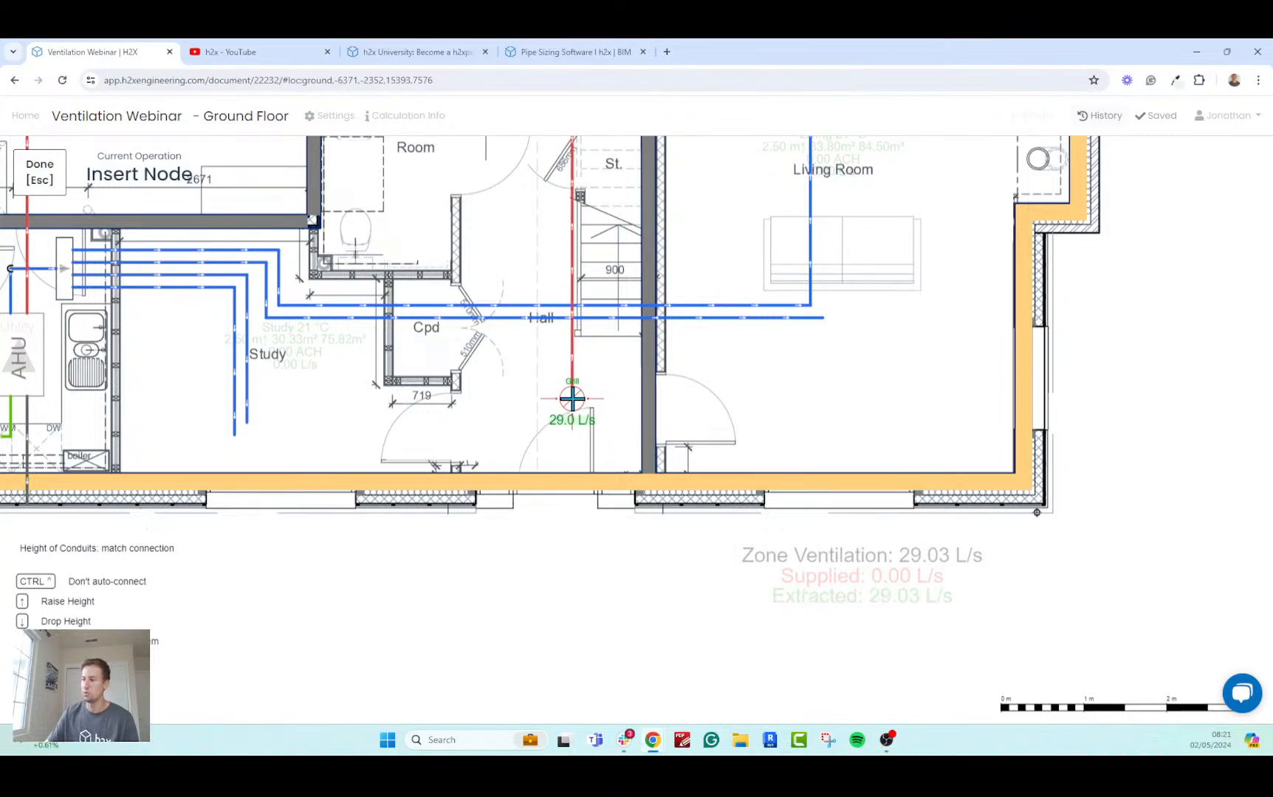
pyautogui.moveTo(465, 245); pyautogui.dragTo(629, 444)
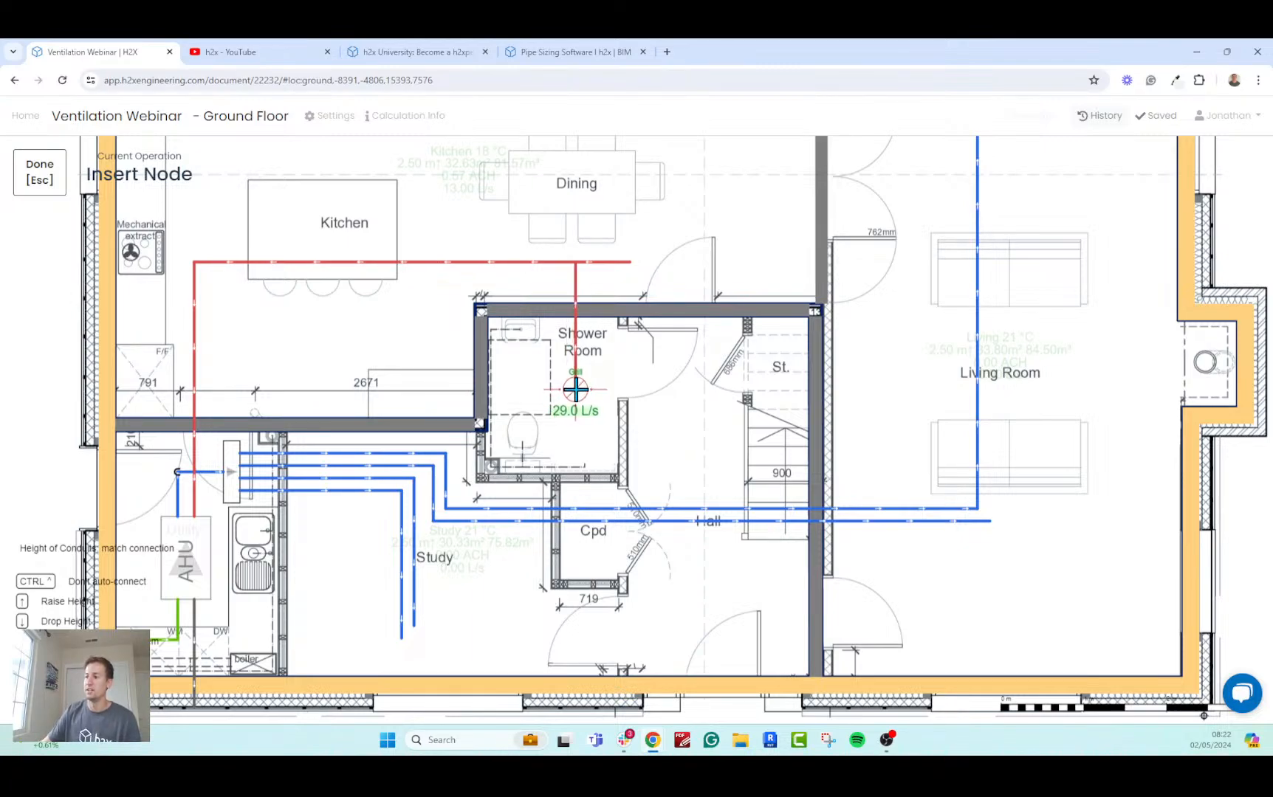
# Place extract grills in the Shower Room, beside the Kitchen island, and in line with the extract duct's end near the Kitchen door.
pyautogui.click(576, 389)
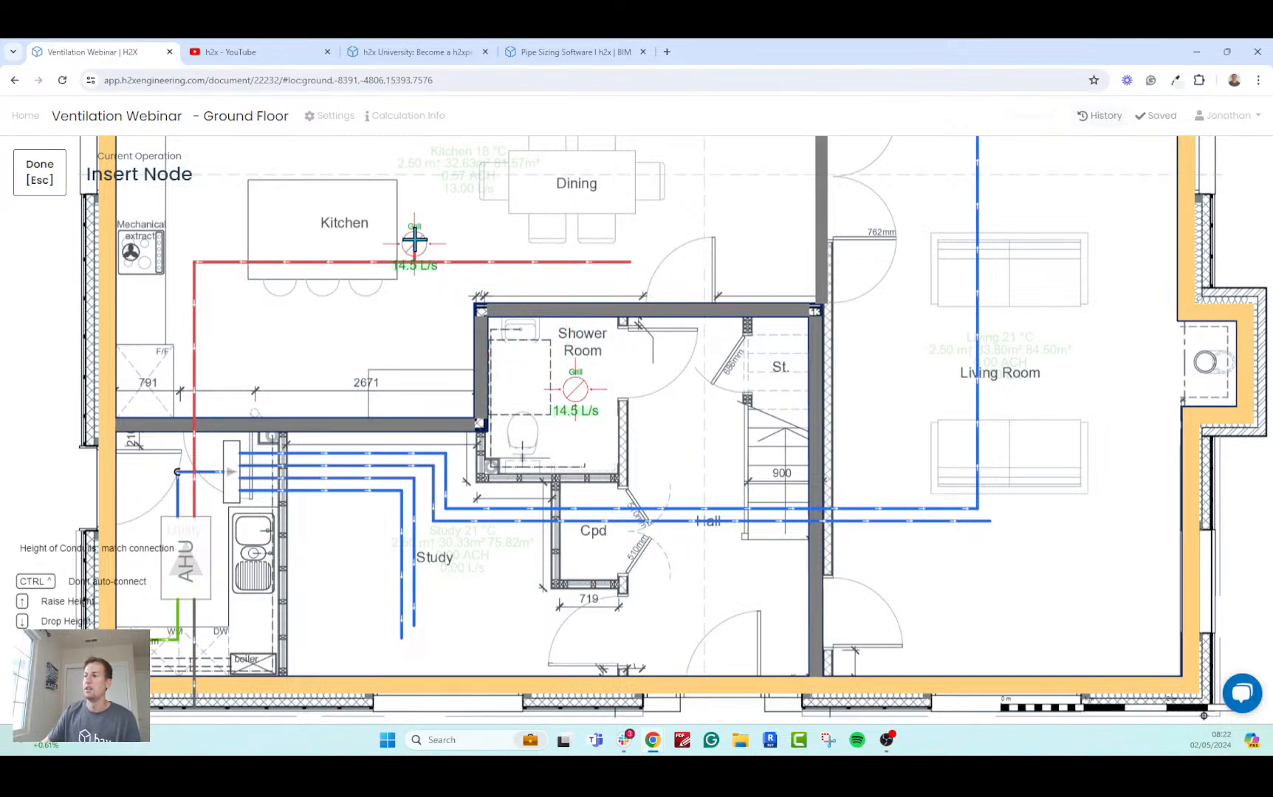
pyautogui.moveTo(442, 198); pyautogui.dragTo(480, 257, button='middle')
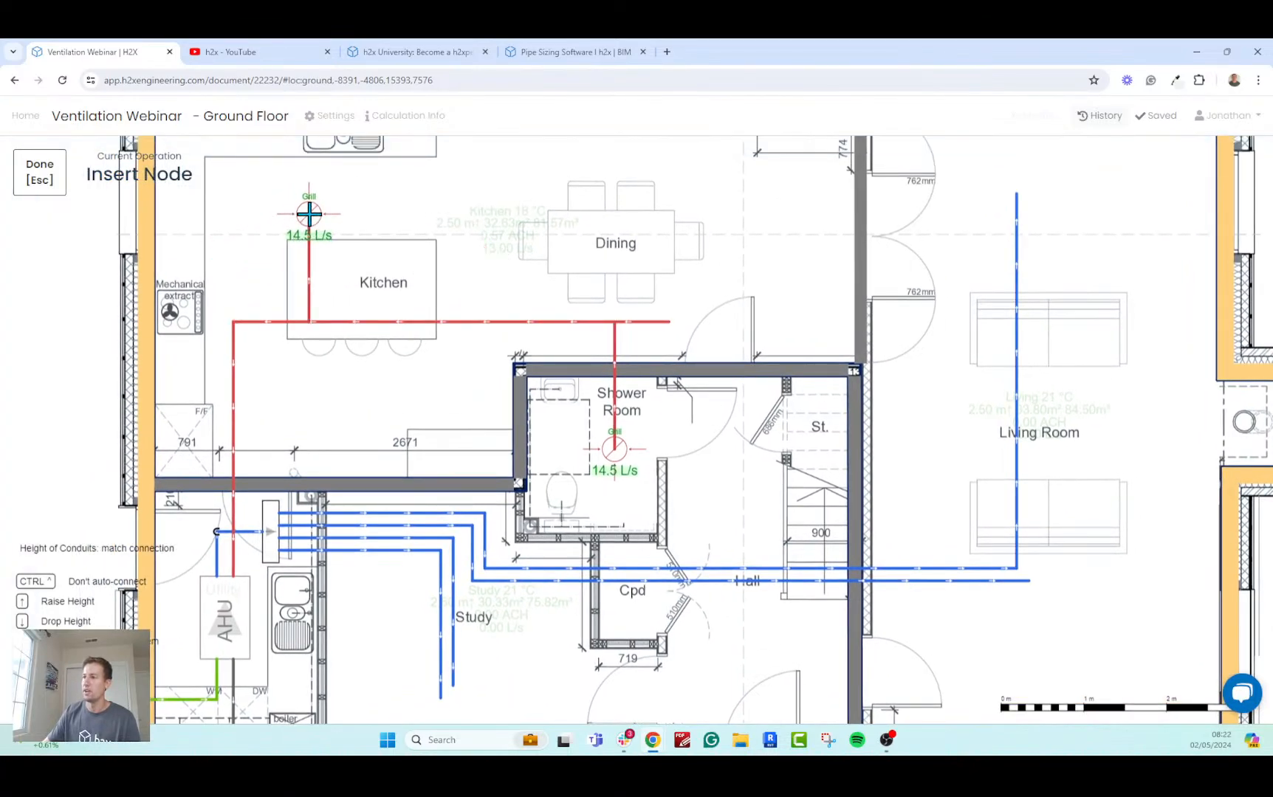
pyautogui.click(311, 211)
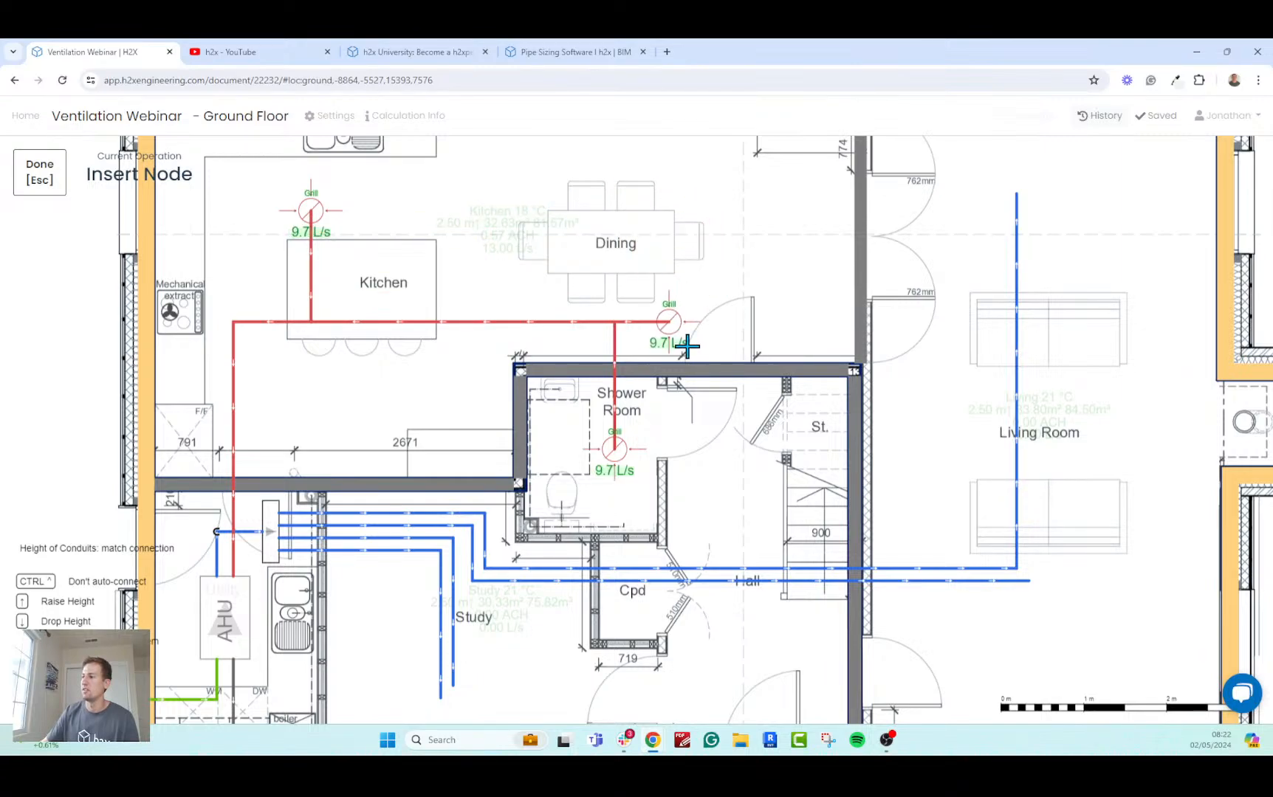
pyautogui.press('ctrl')
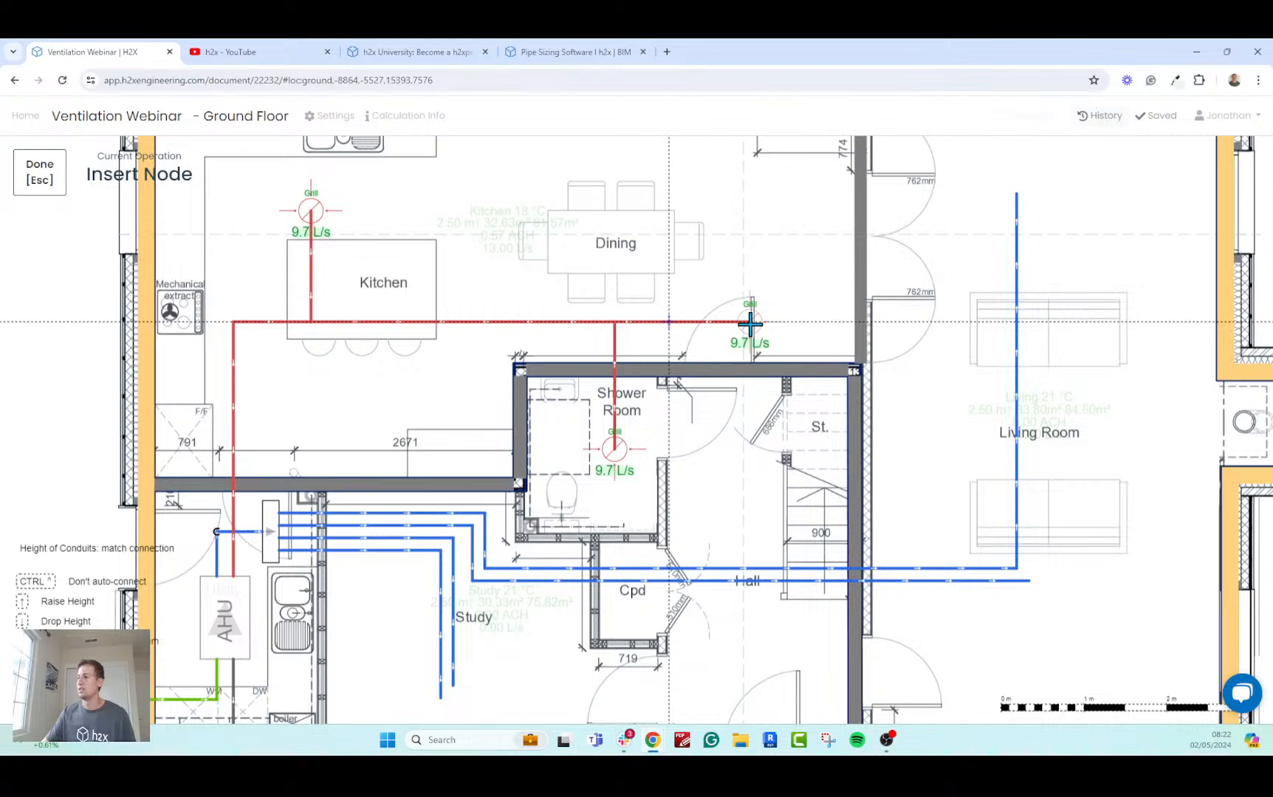
pyautogui.click(750, 322)
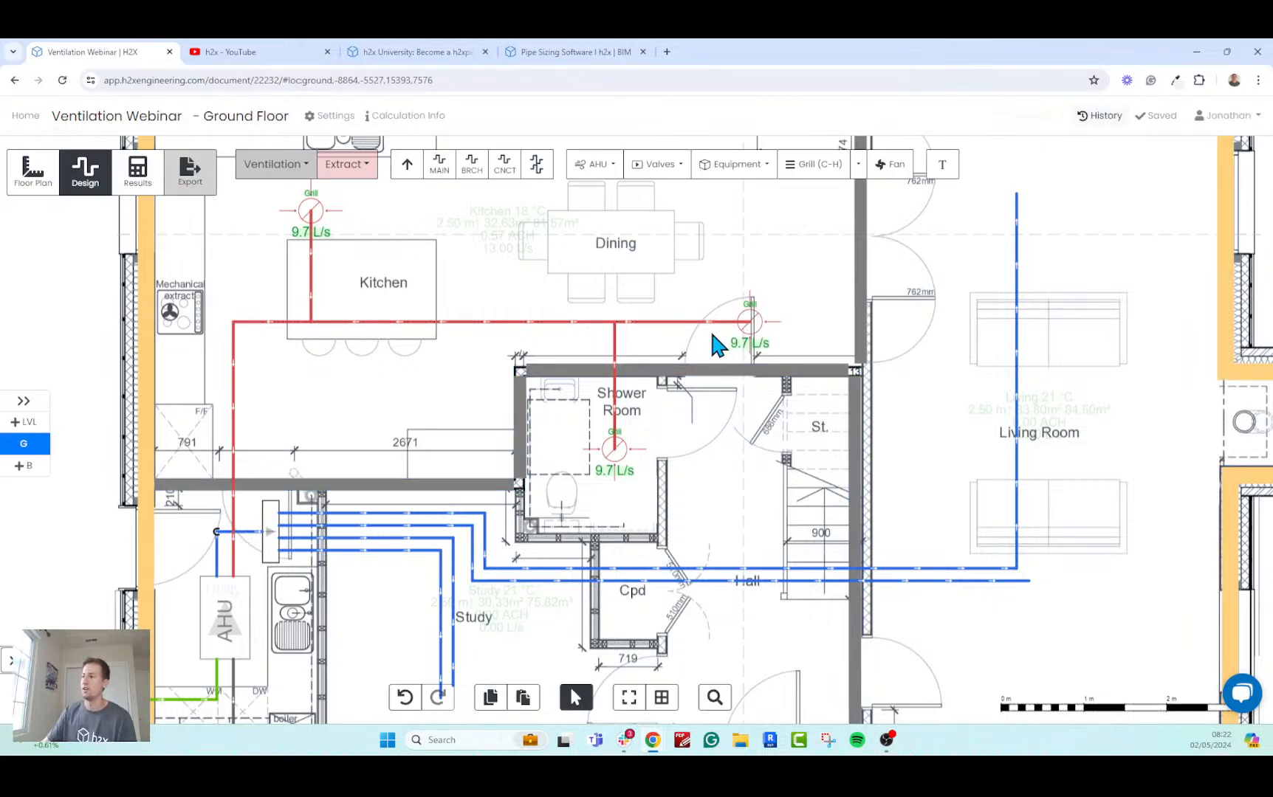
# Check the zone ventilation totals and set the Shower Room grill's share units to 2.
pyautogui.moveTo(488, 229); pyautogui.dragTo(453, 288)
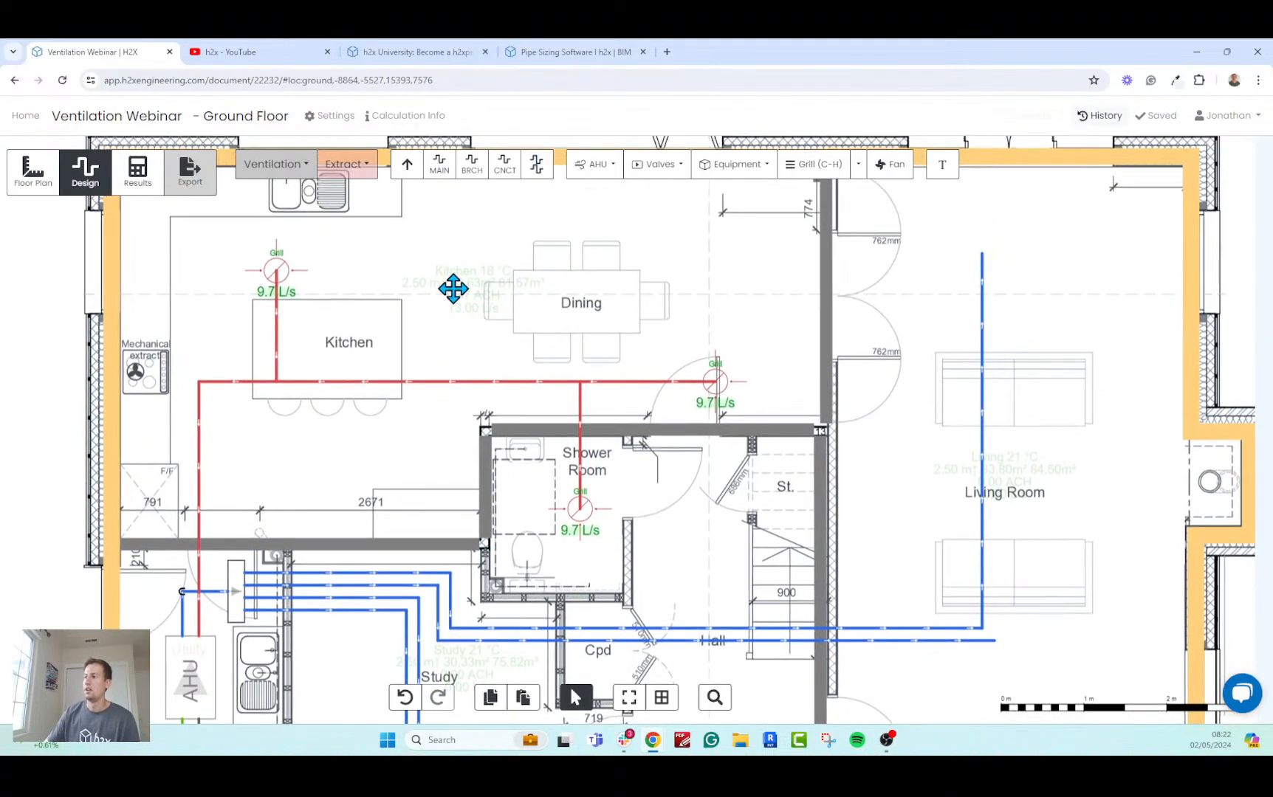
pyautogui.scroll(-3, 452, 289)
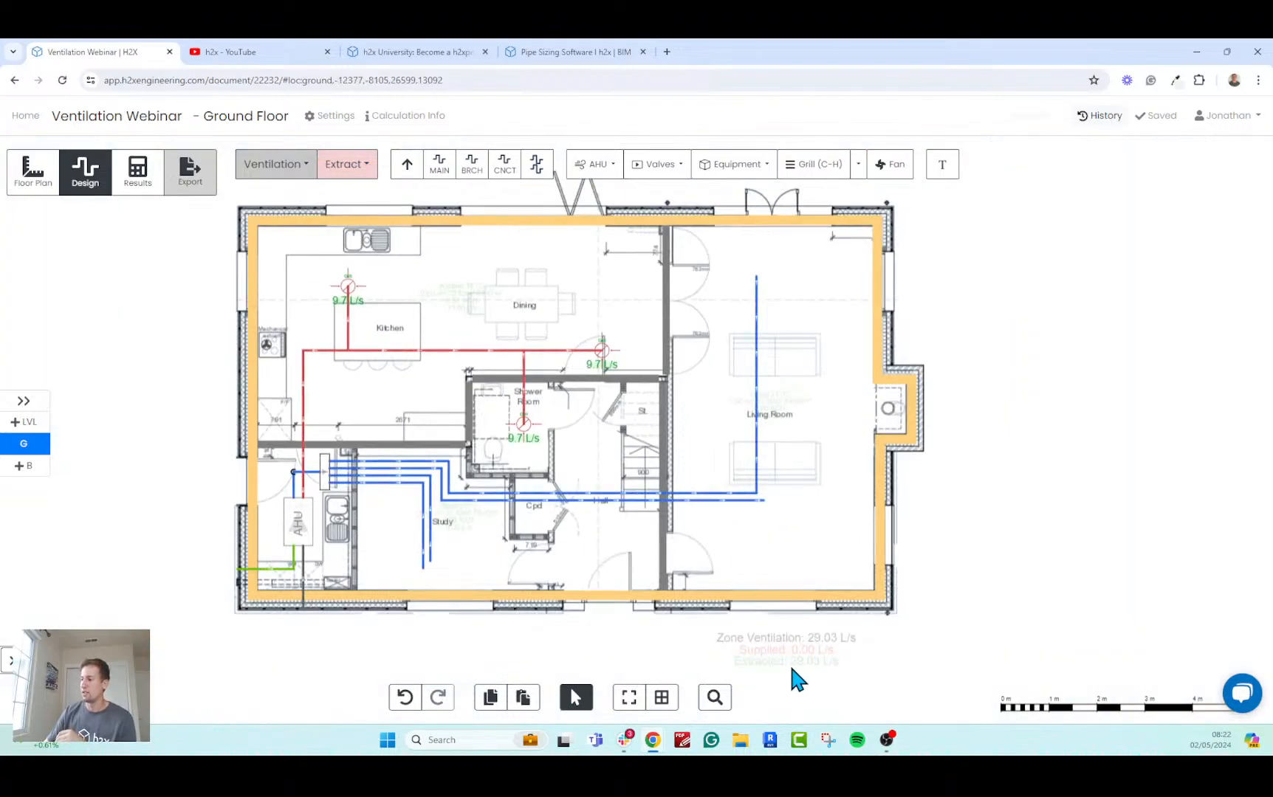
pyautogui.scroll(2, 790, 662)
pyautogui.moveTo(470, 325); pyautogui.dragTo(588, 423)
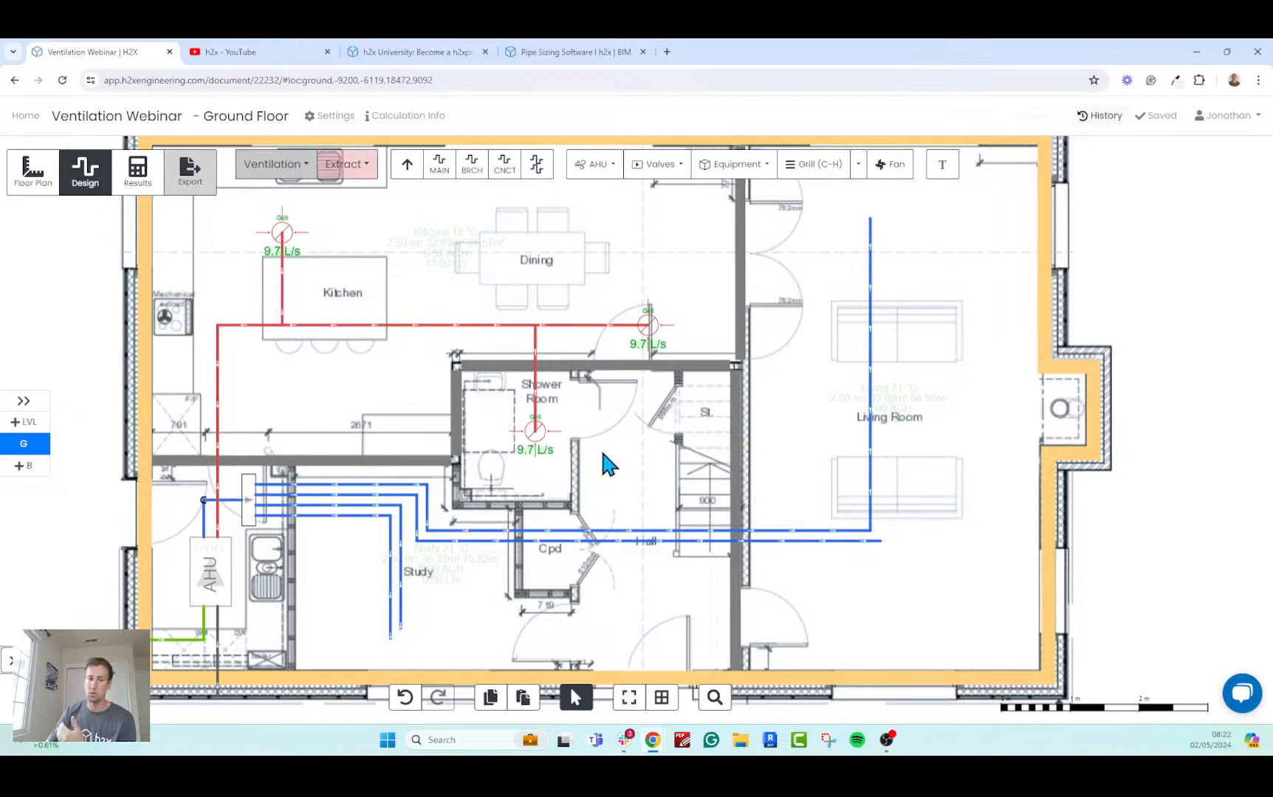
pyautogui.click(538, 437)
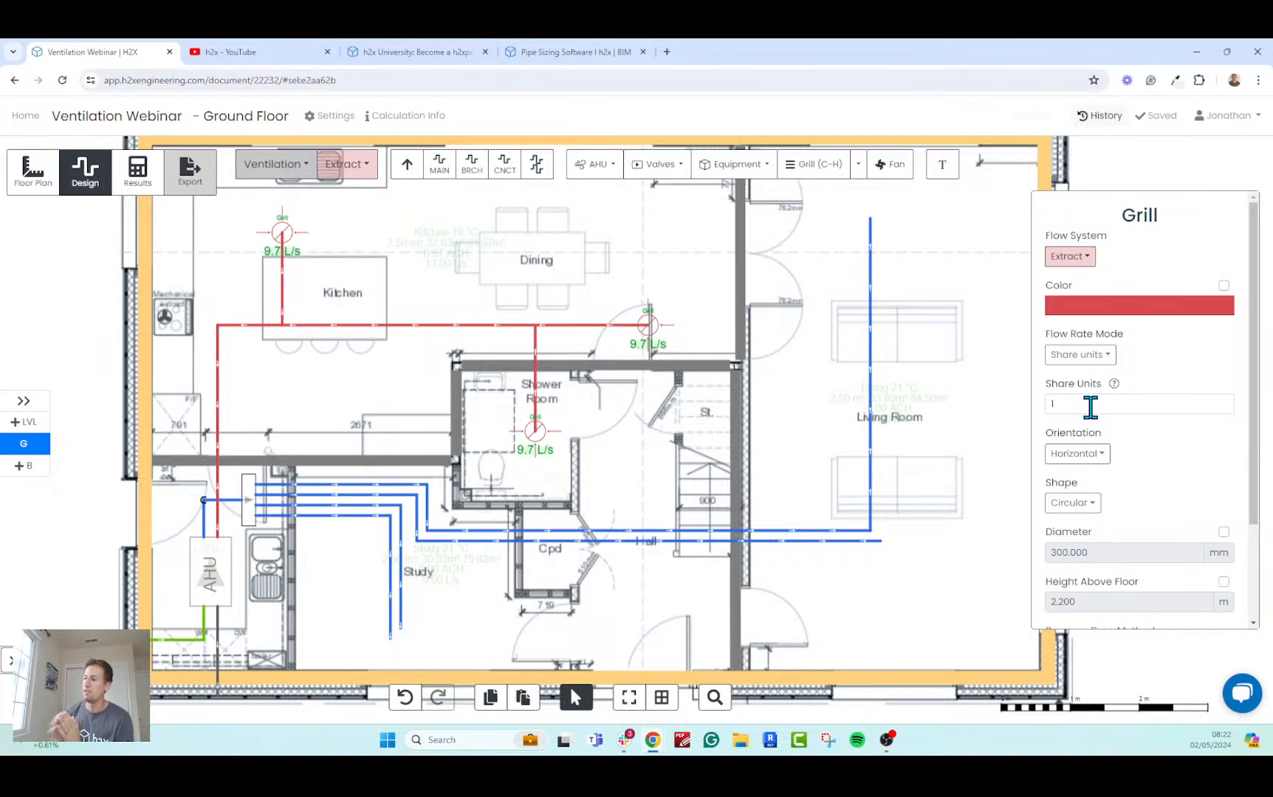
pyautogui.click(1054, 405)
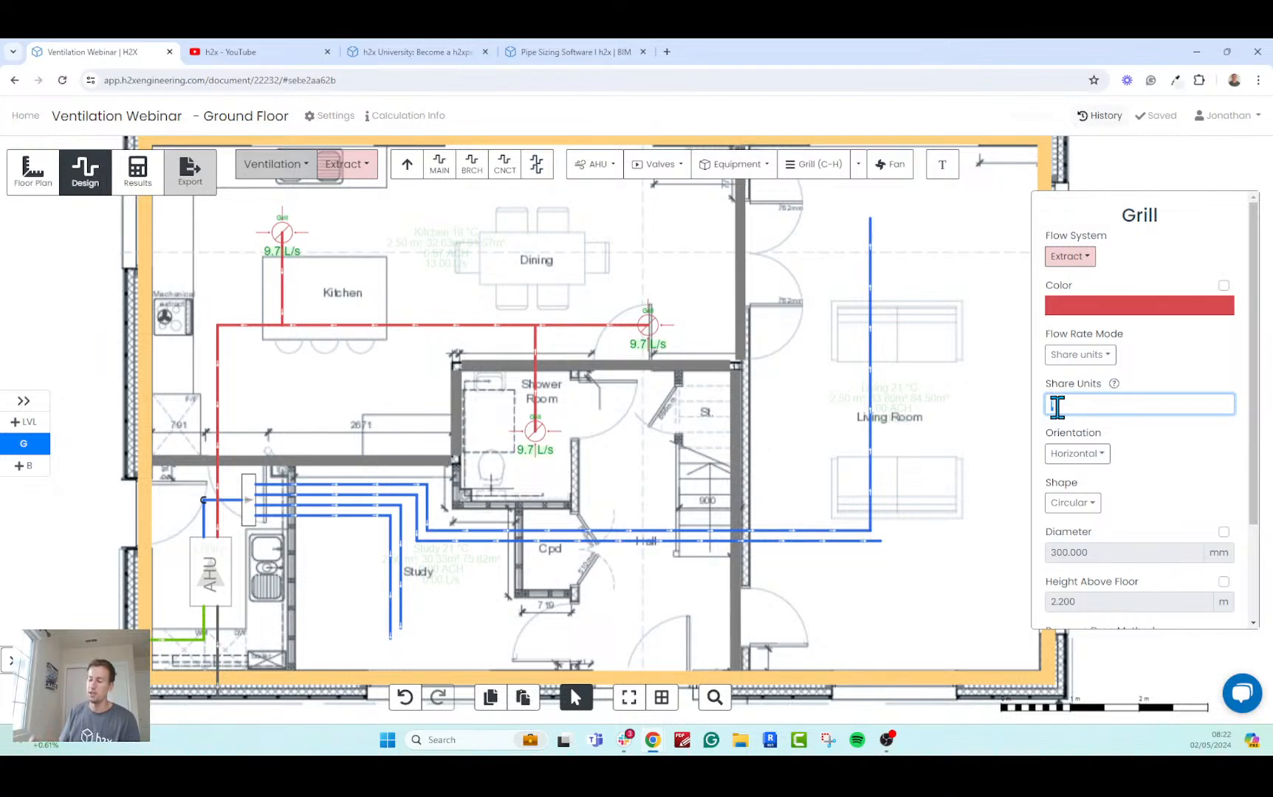
pyautogui.write('2')
pyautogui.press('Return')
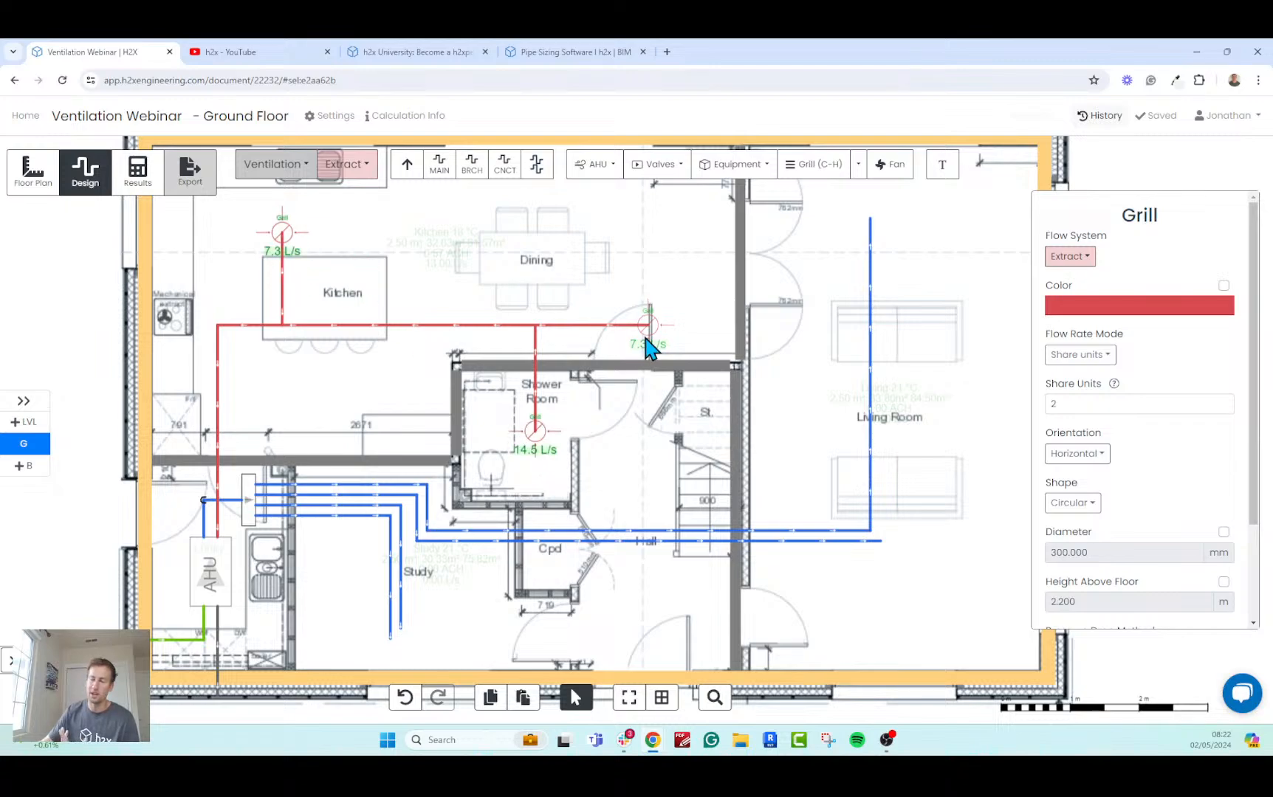
# Return the Shower Room grill's share units to 1.
pyautogui.click(1142, 398)
pyautogui.press('BackSpace')
pyautogui.write('1')
pyautogui.click(1181, 375)
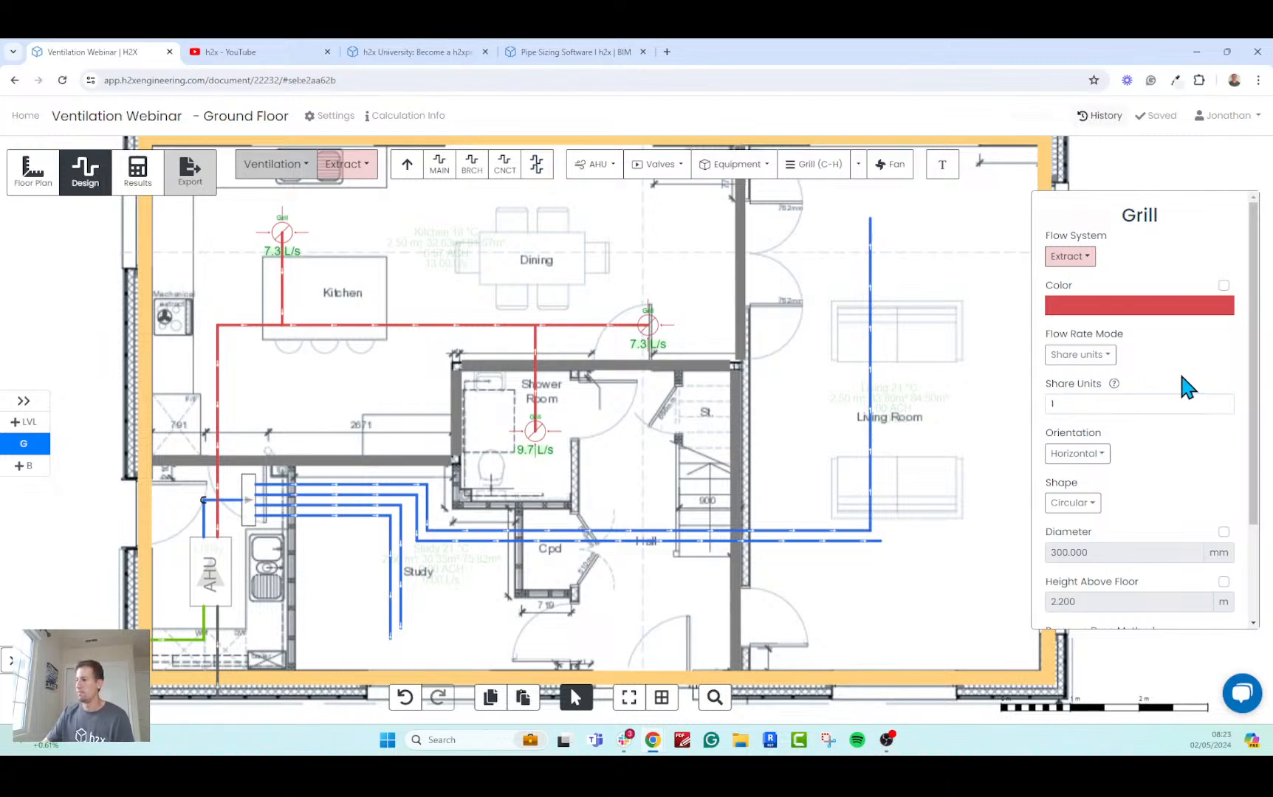
# Switch the Shower Room grill's flow rate mode to Percentage of load and set it to 20%.
pyautogui.click(1074, 361)
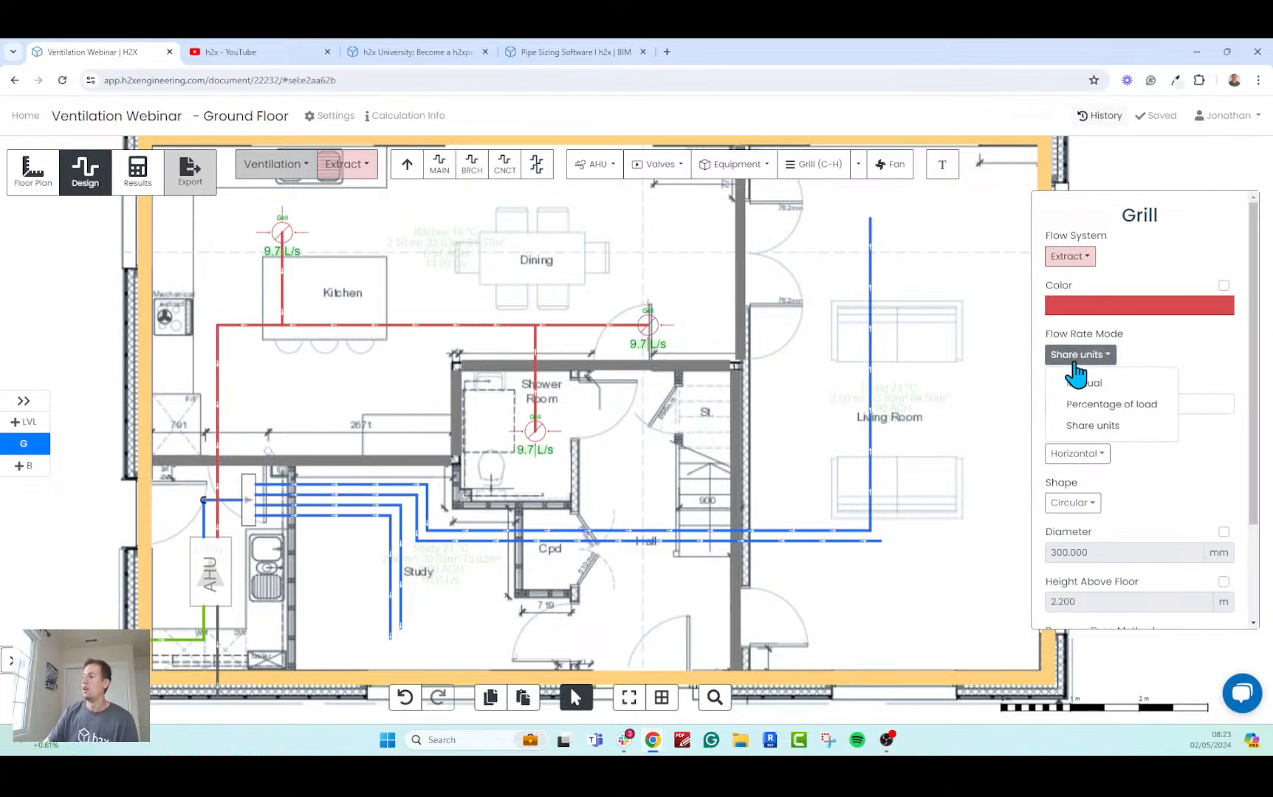
pyautogui.click(1116, 408)
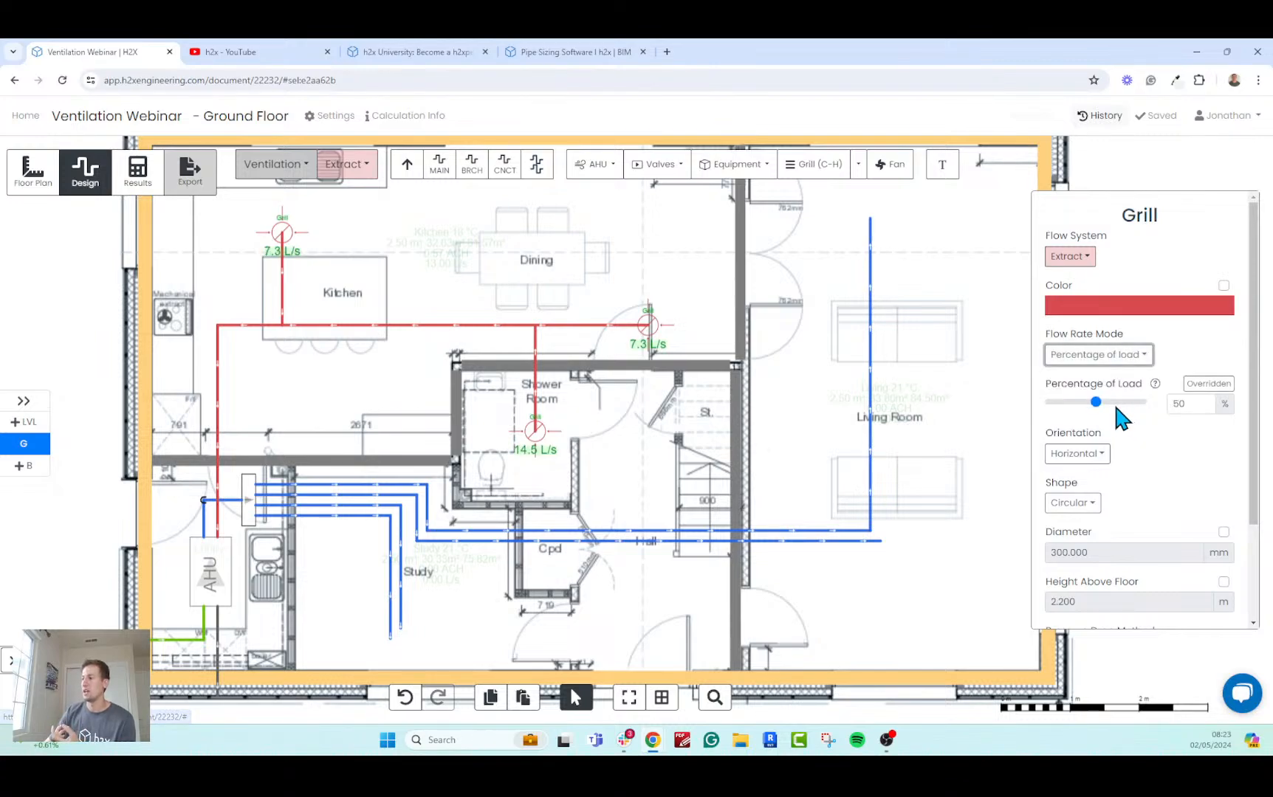
pyautogui.click(1170, 405)
pyautogui.write('2')
pyautogui.press('Return')
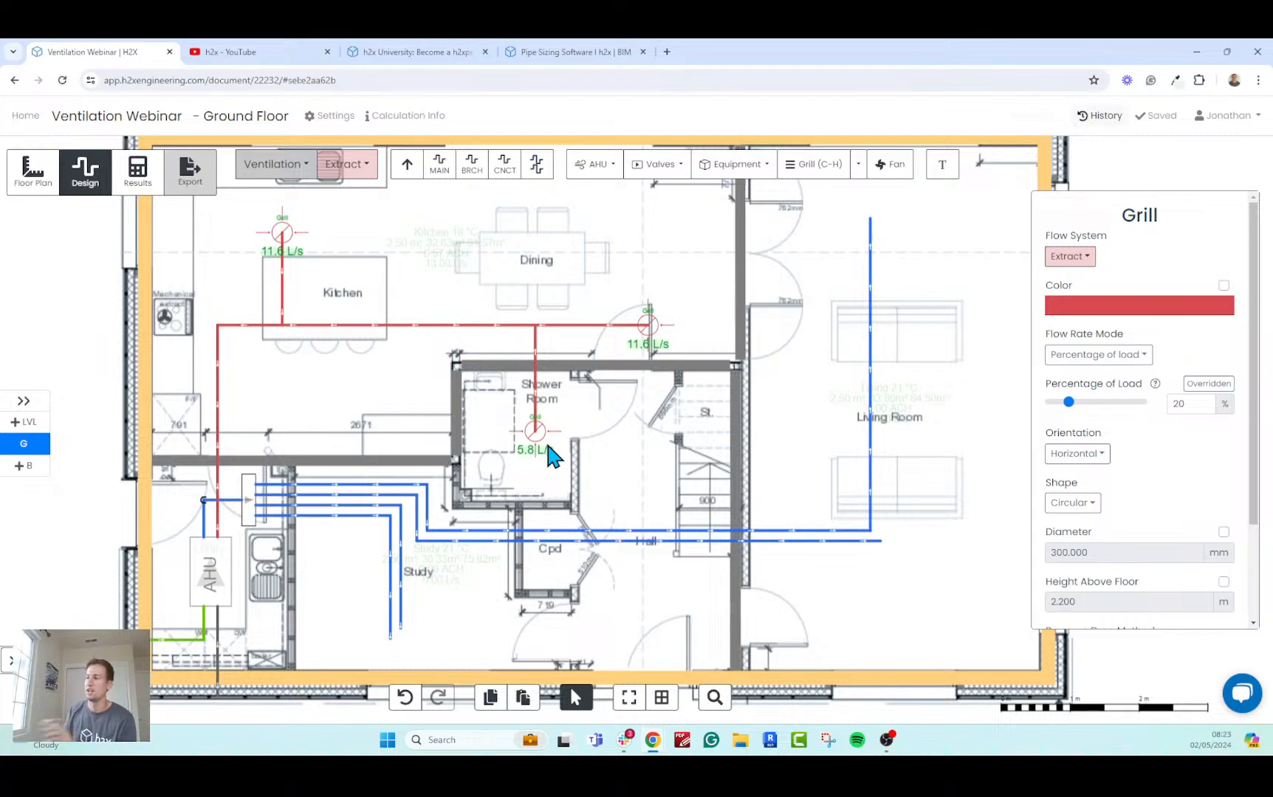
# Switch the Shower Room grill to Manual flow rate mode with an air flow rate of 1 L/s, and check the zone totals.
pyautogui.click(1095, 355)
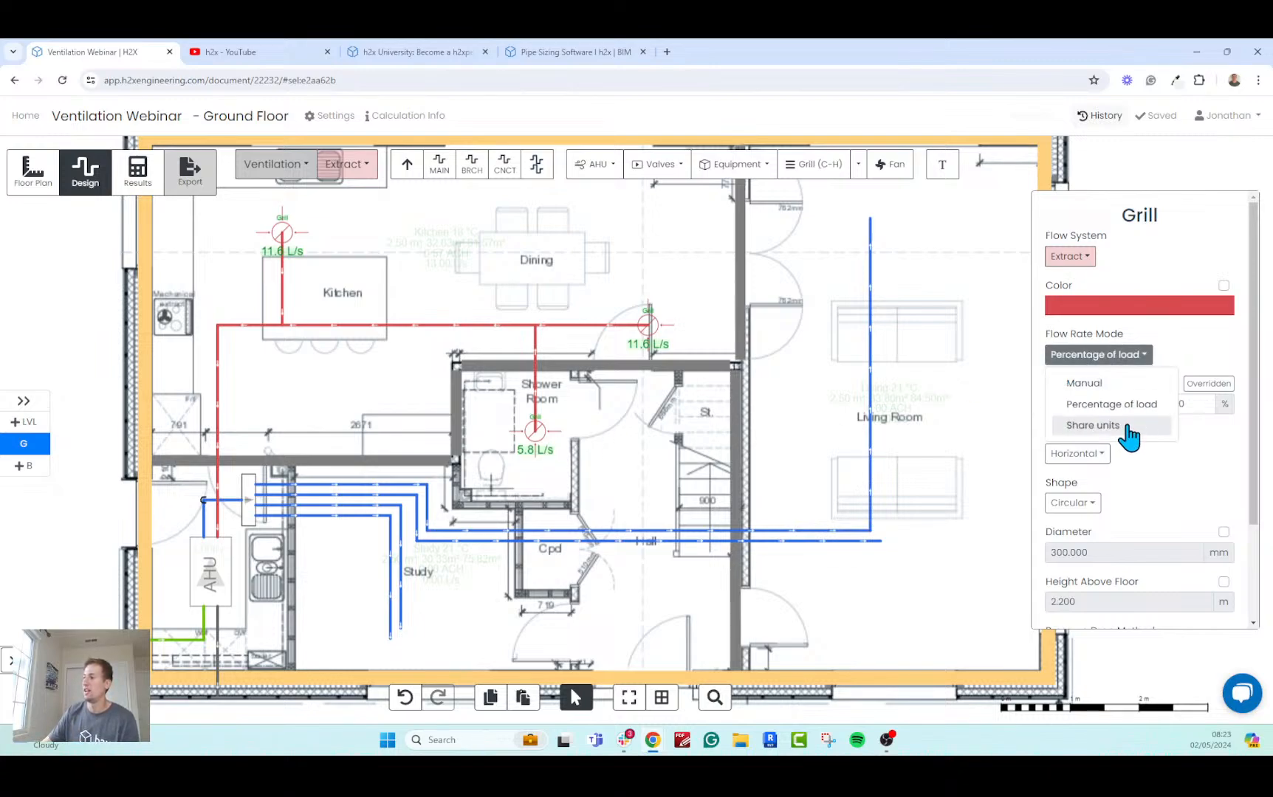
pyautogui.click(1083, 383)
pyautogui.click(1108, 404)
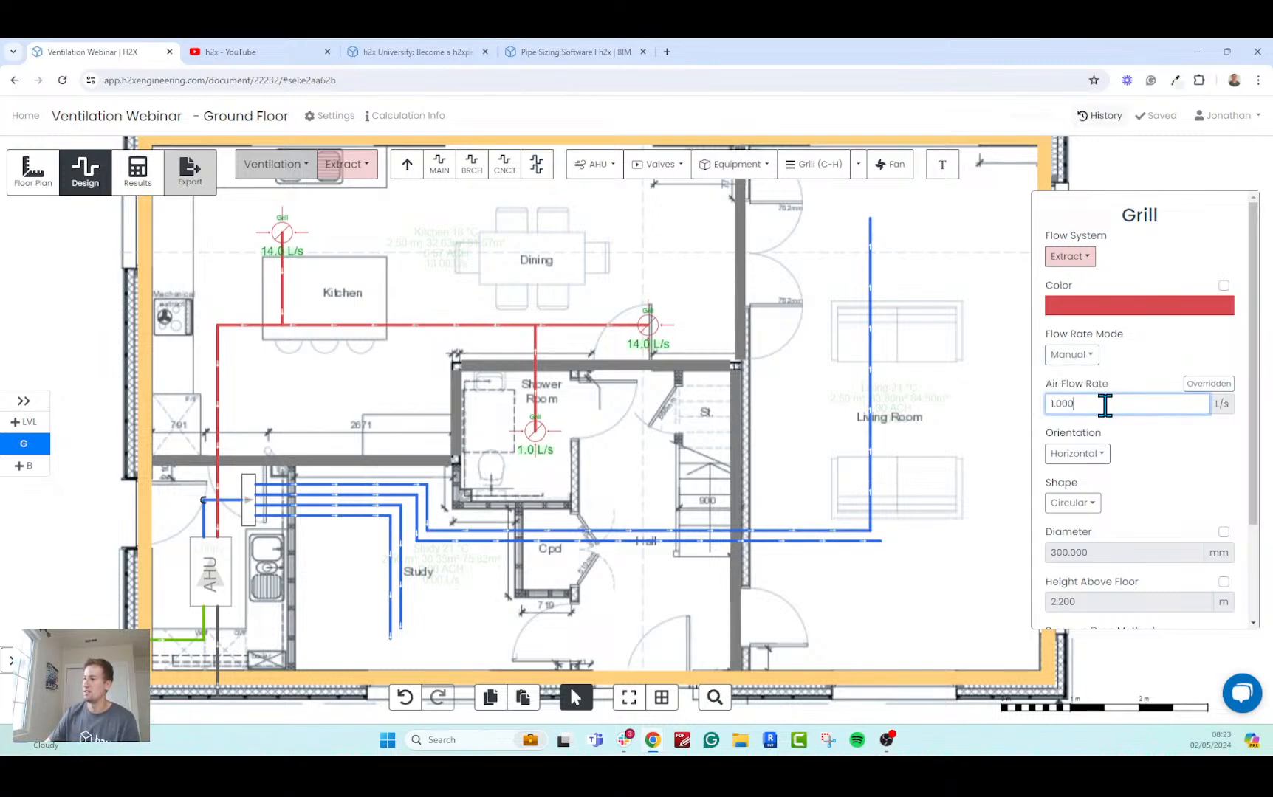
pyautogui.click(1146, 430)
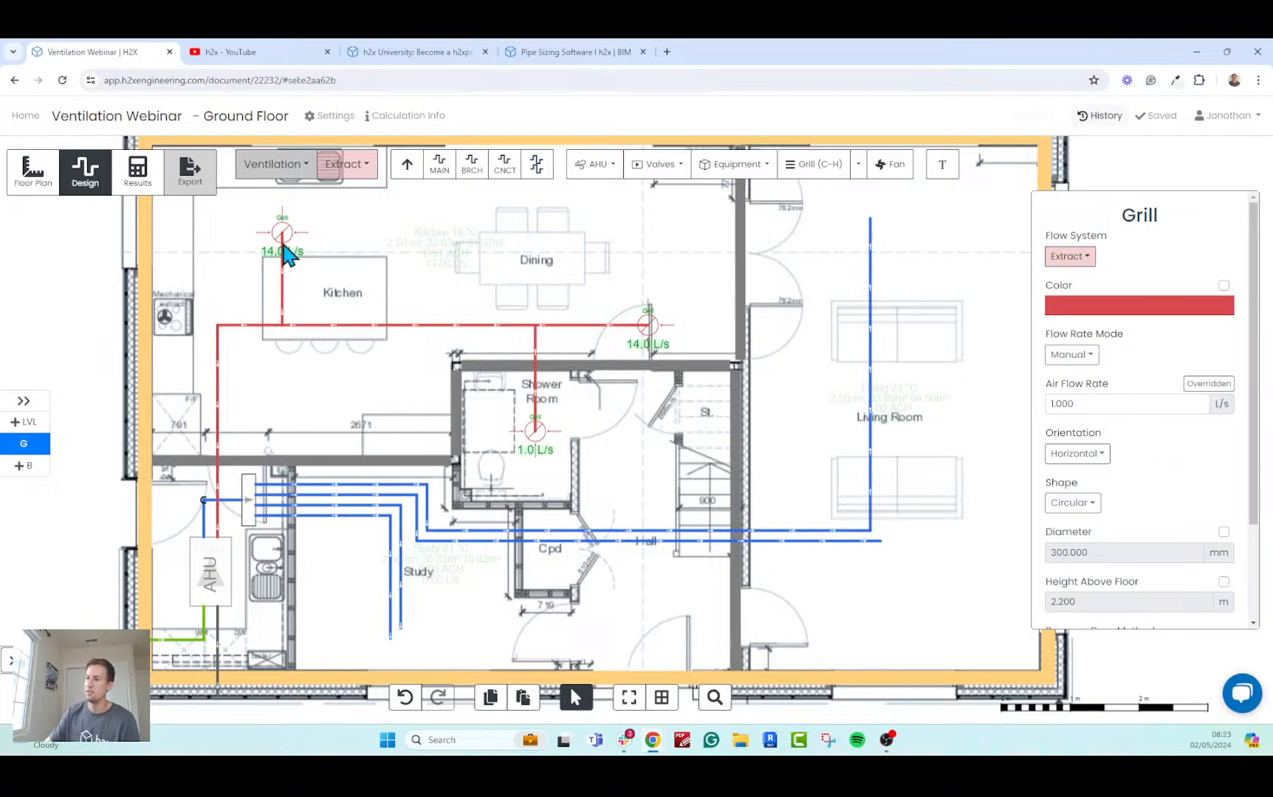
pyautogui.scroll(-5, 600, 386)
pyautogui.scroll(5, 720, 520)
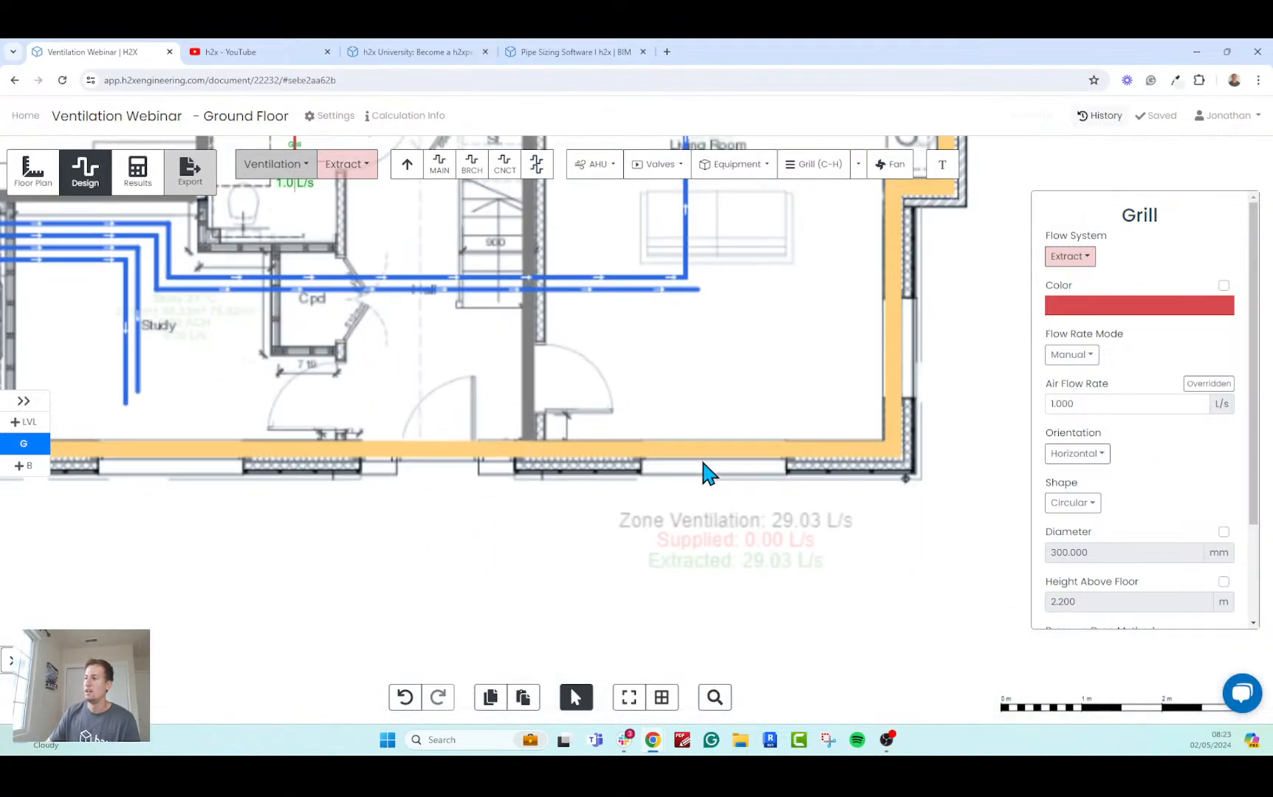
# Switch the Kitchen extract grill's flow rate mode from Share units to Manual.
pyautogui.moveTo(645, 373); pyautogui.dragTo(697, 447)
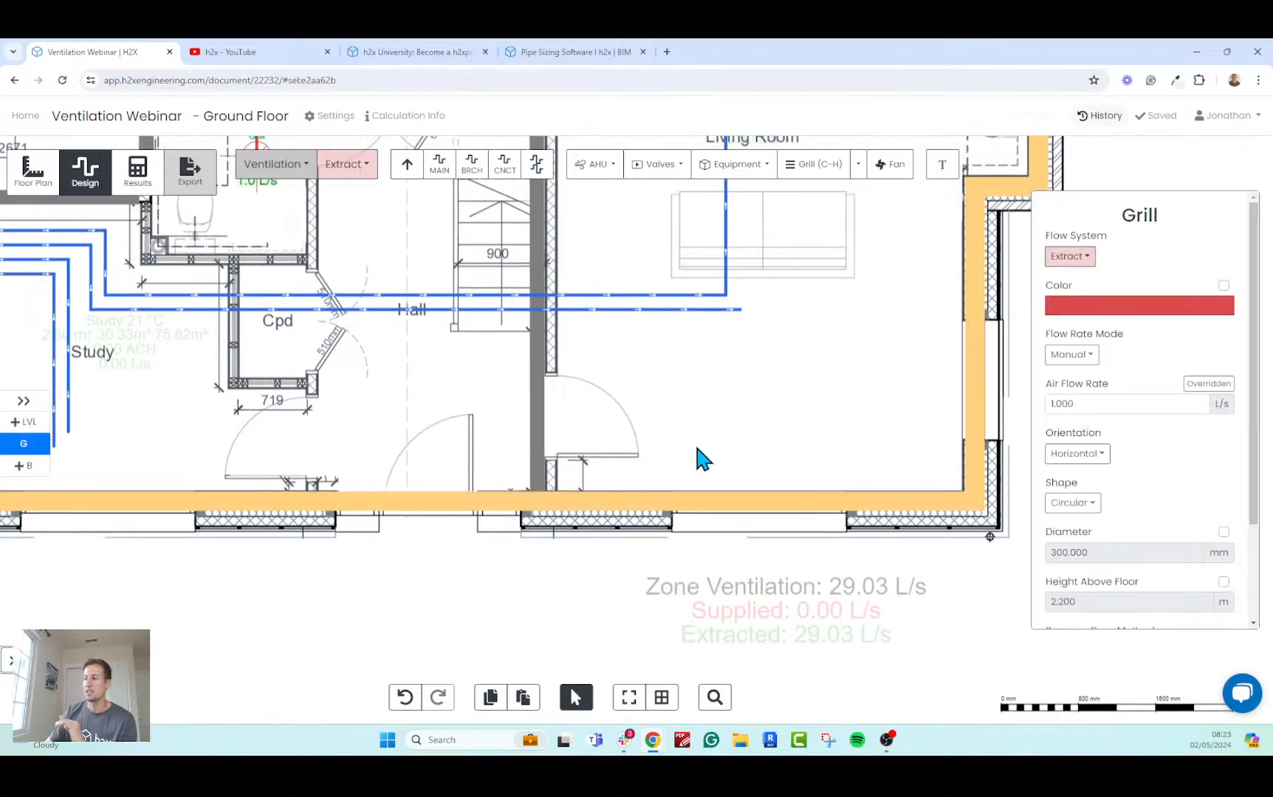
pyautogui.scroll(-3, 701, 457)
pyautogui.click(298, 235)
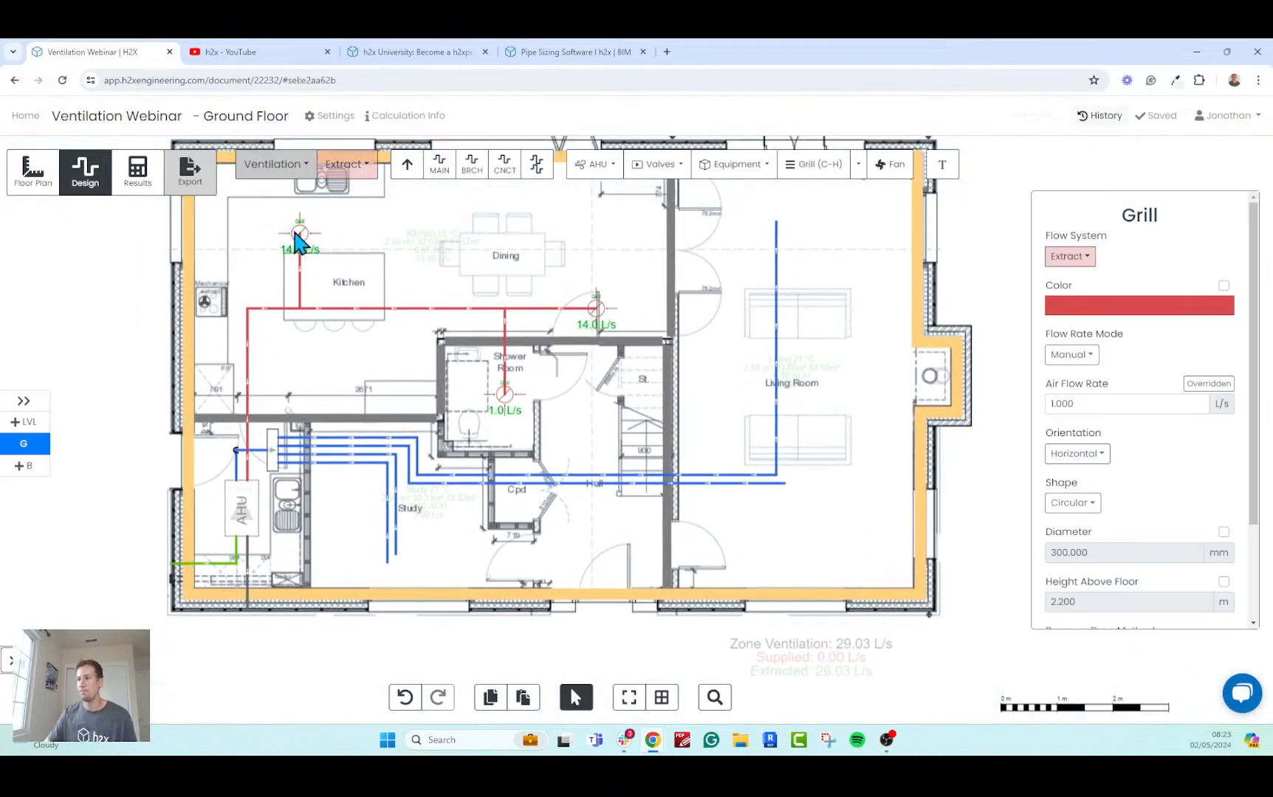
pyautogui.moveTo(1100, 373)
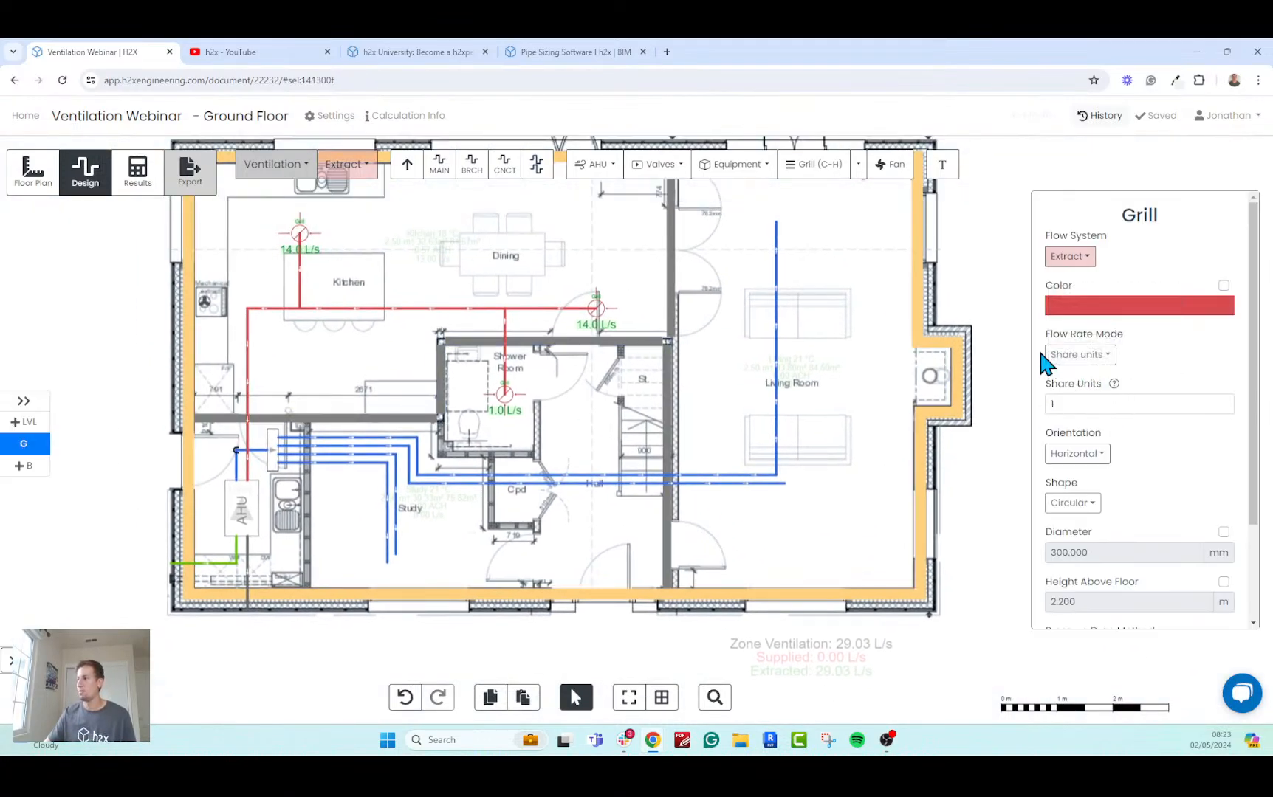
pyautogui.click(1056, 355)
pyautogui.click(1097, 384)
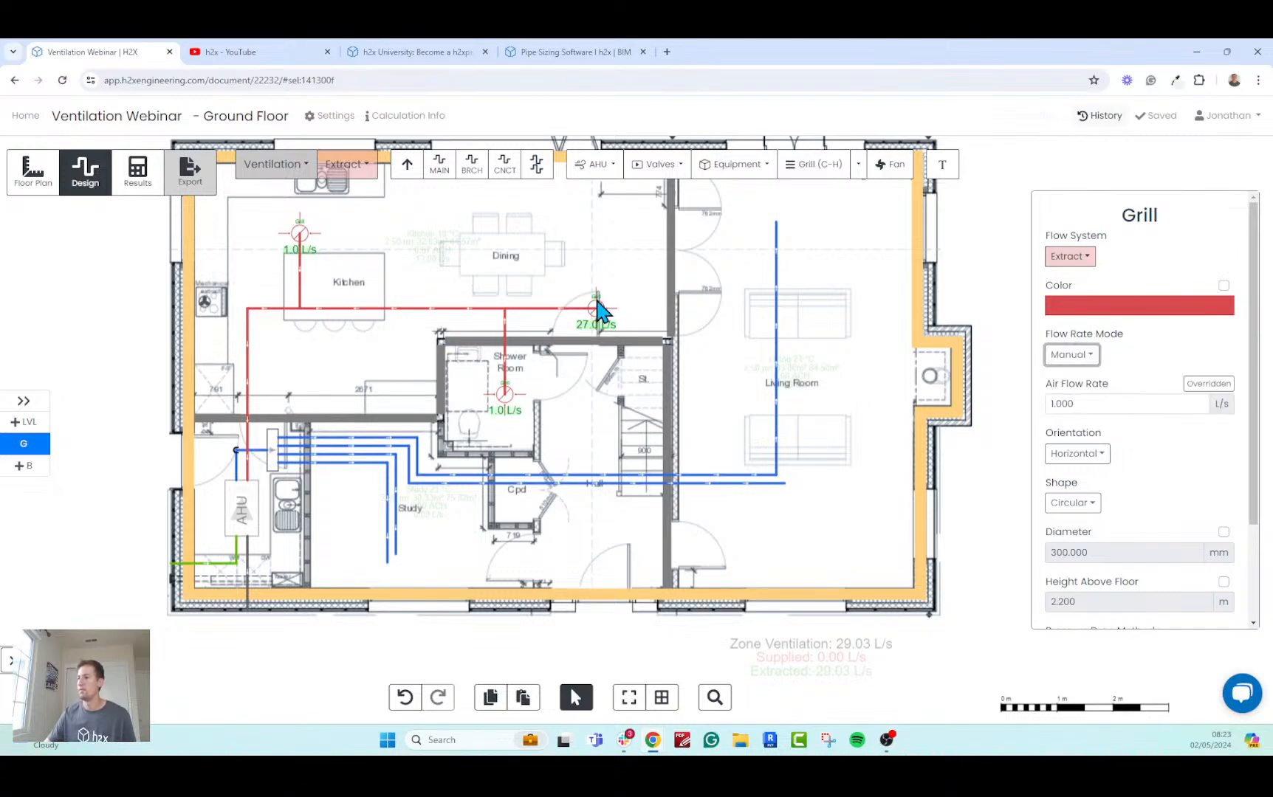
# Switch the extract grill near the Dining area to Manual flow rate mode and check the zone ventilation totals.
pyautogui.moveTo(599, 312); pyautogui.dragTo(605, 324)
pyautogui.click(1072, 355)
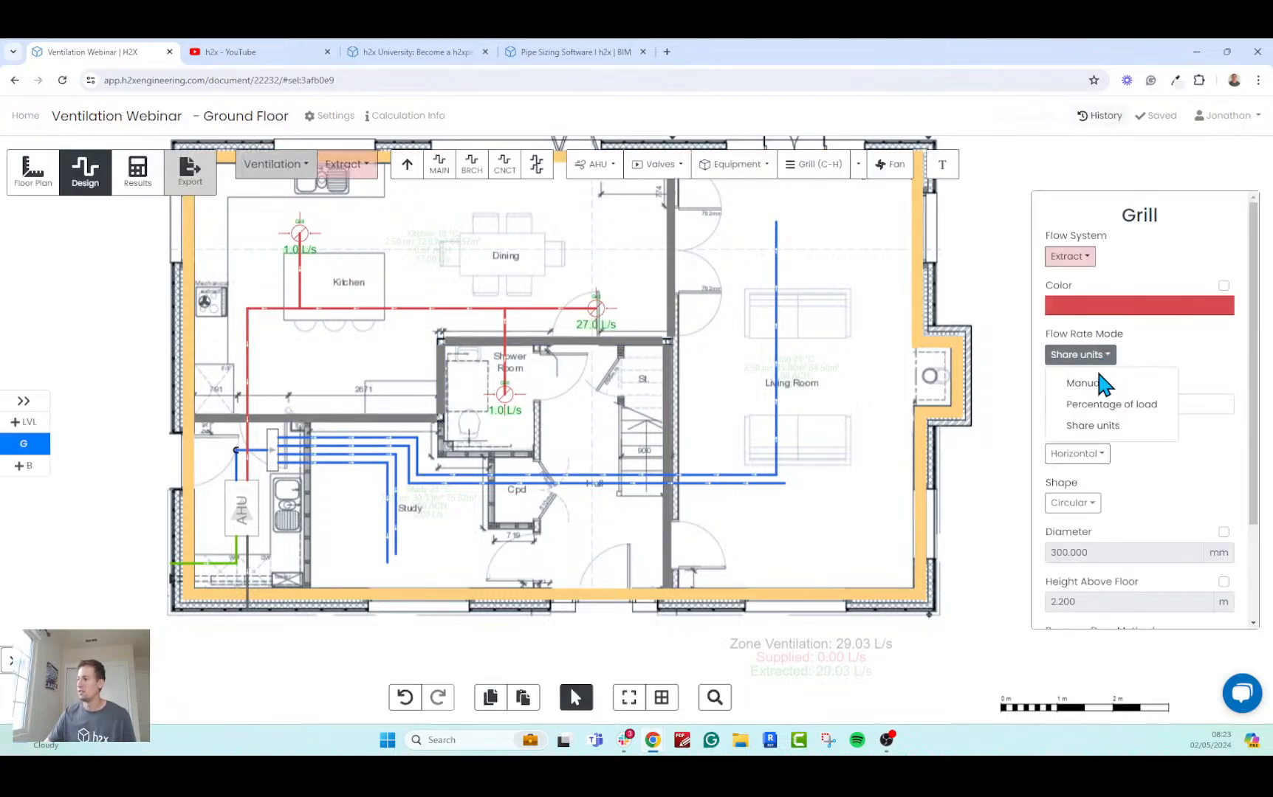
pyautogui.click(1098, 385)
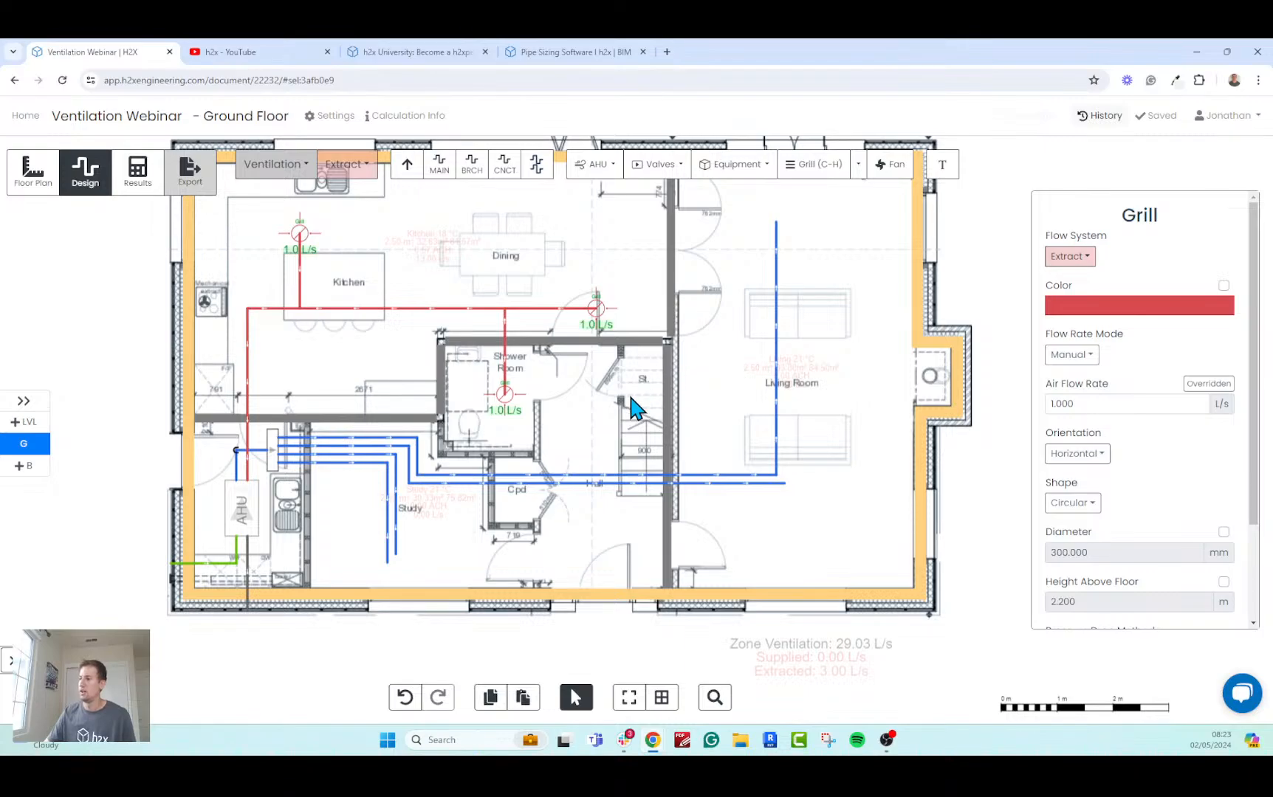
pyautogui.click(637, 417)
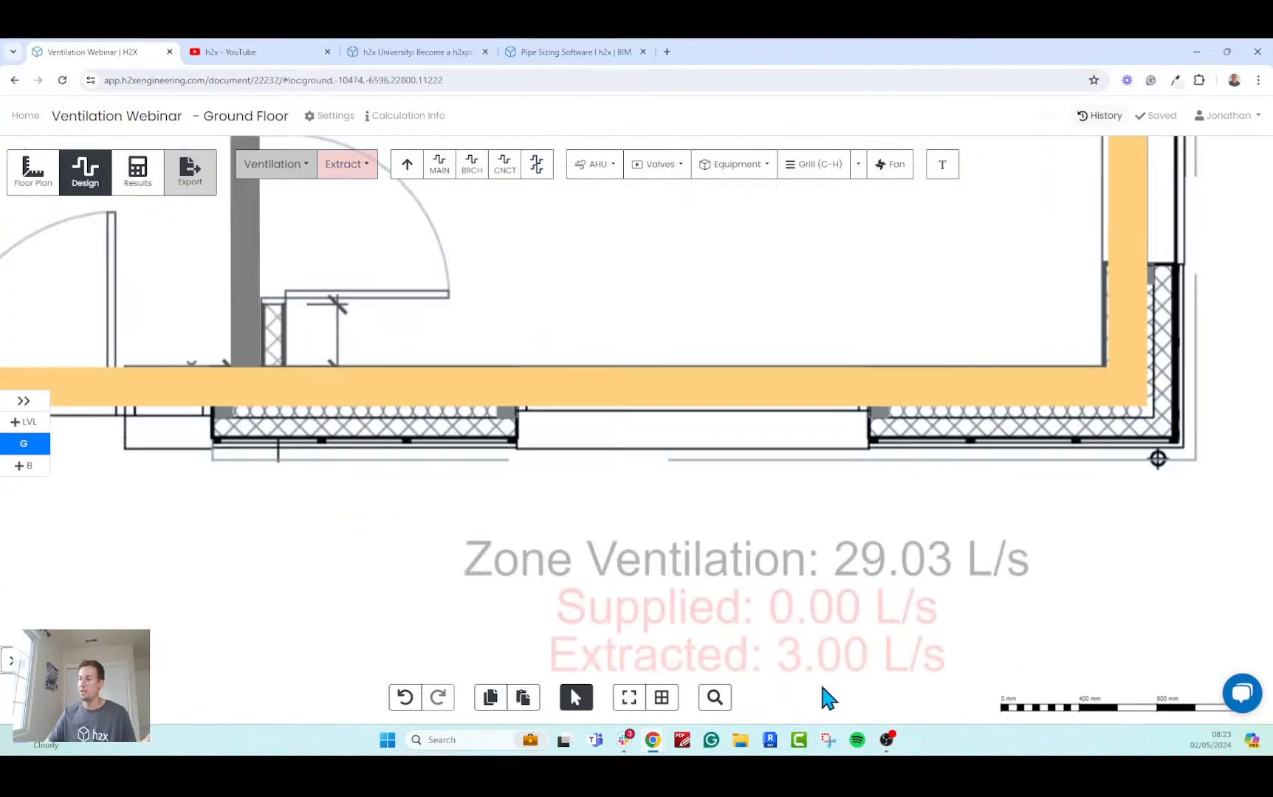
pyautogui.scroll(5, 858, 636)
pyautogui.scroll(-1, 814, 666)
pyautogui.scroll(-4, 816, 668)
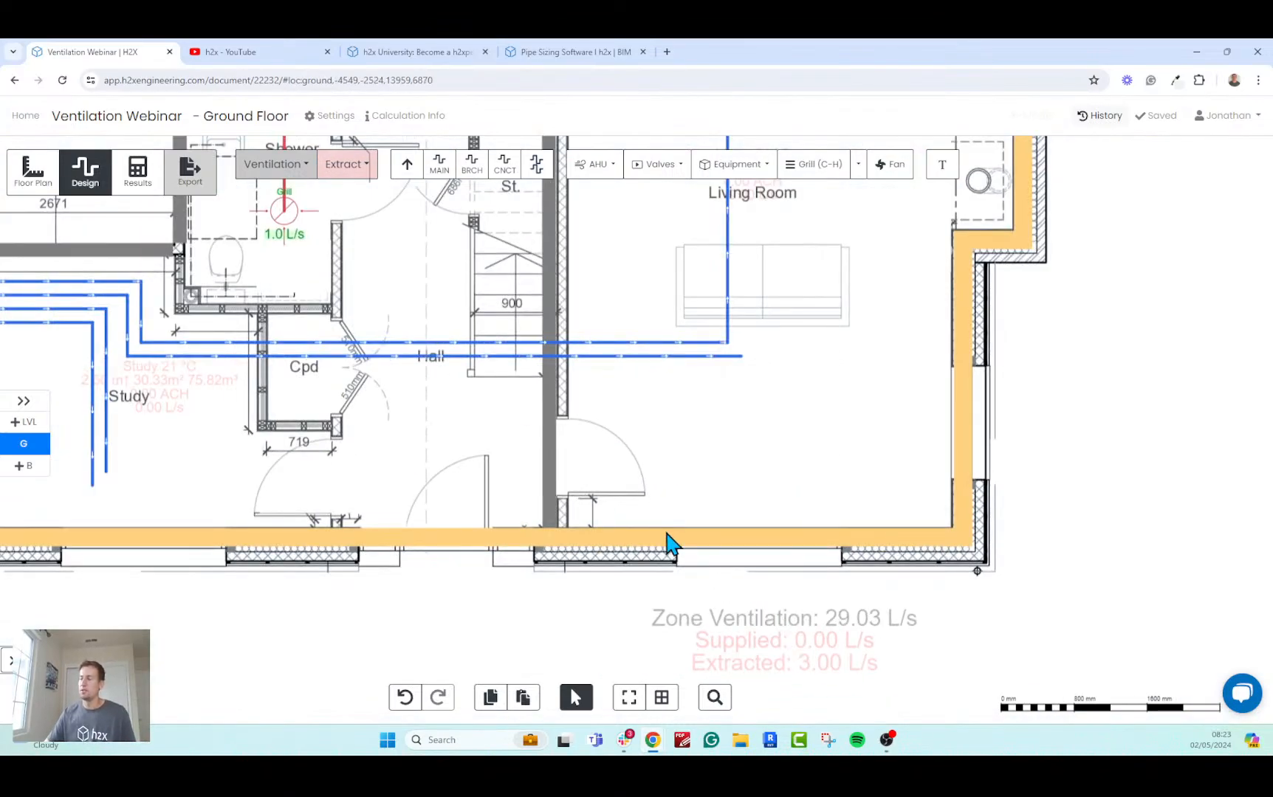
pyautogui.scroll(-2, 657, 502)
pyautogui.moveTo(607, 387); pyautogui.dragTo(612, 393)
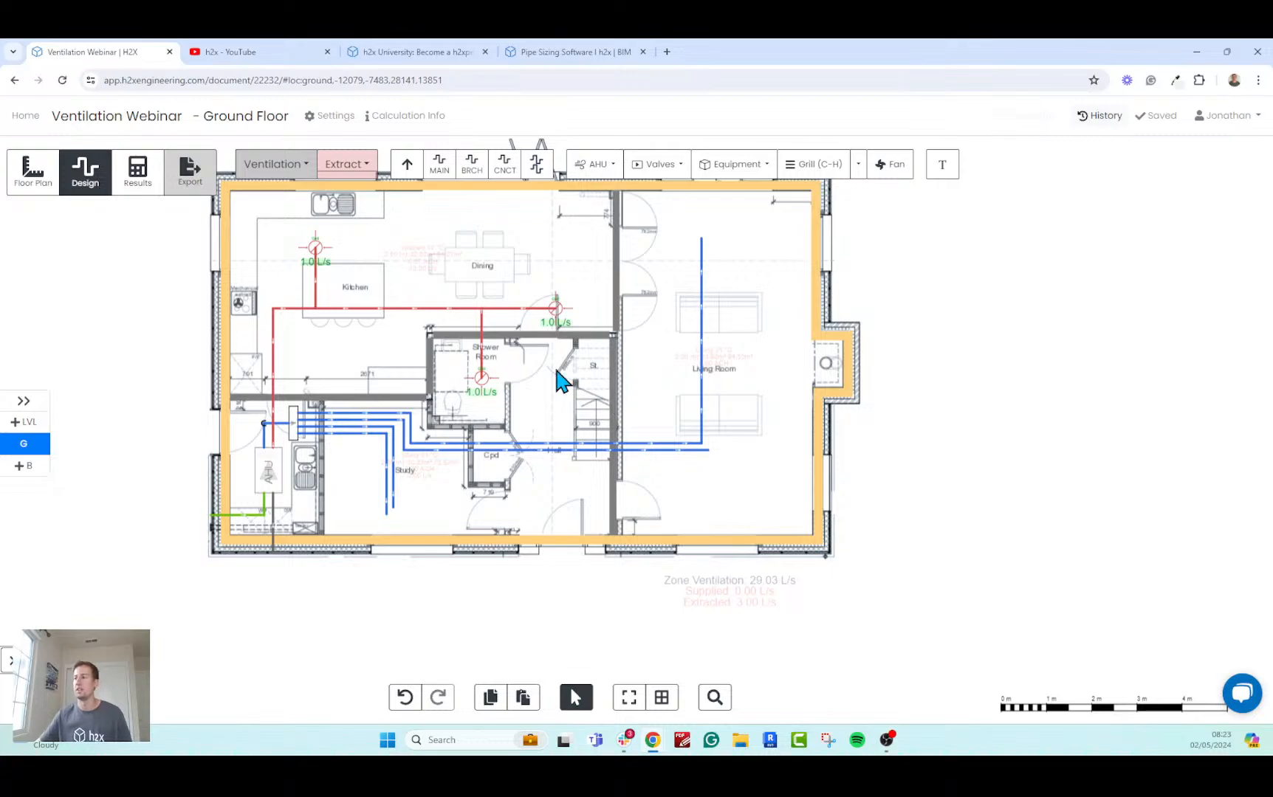
# Set the Kitchen, Dining and Shower Room extract grills together to Share units flow rate mode with 1 share unit.
pyautogui.moveTo(316, 248); pyautogui.dragTo(321, 253)
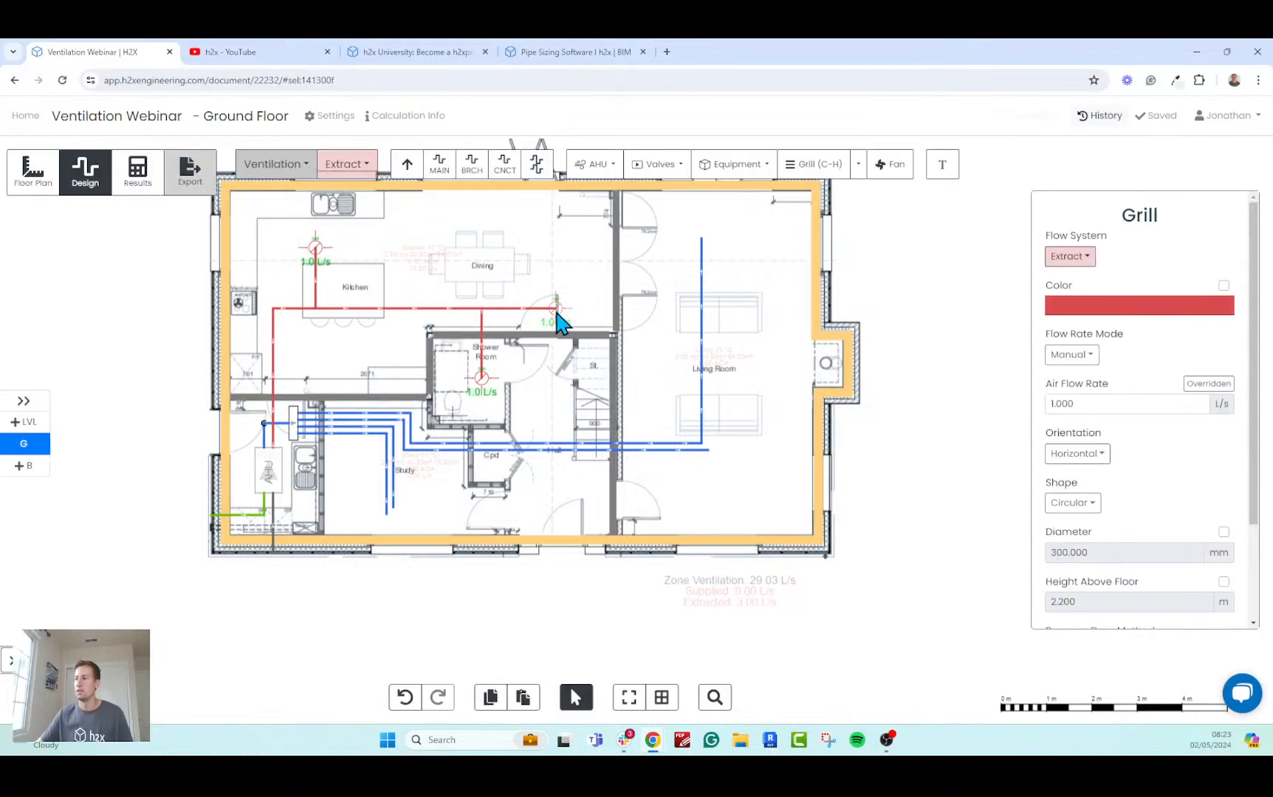
pyautogui.keyDown('shift'); pyautogui.click(556, 319); pyautogui.keyUp('shift')
pyautogui.keyDown('shift'); pyautogui.click(484, 383); pyautogui.keyUp('shift')
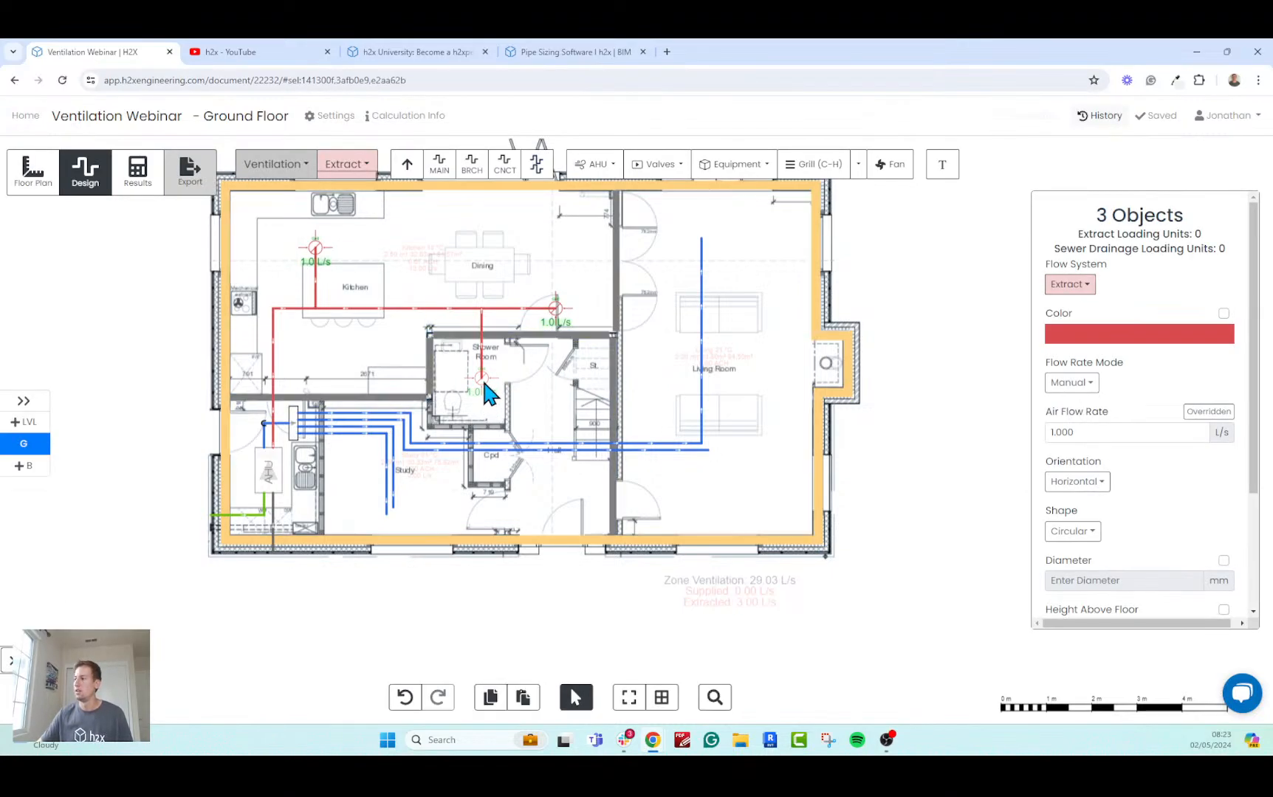
pyautogui.click(1078, 383)
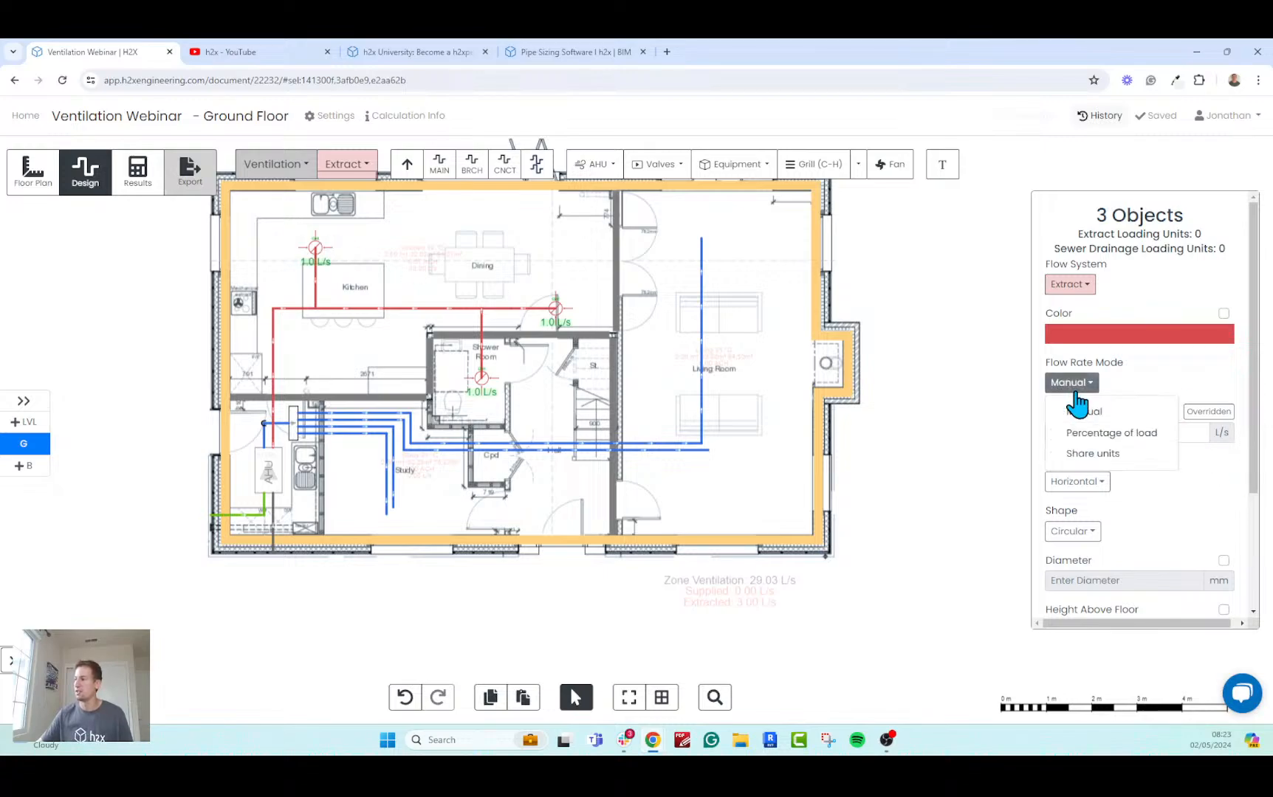
pyautogui.click(1111, 454)
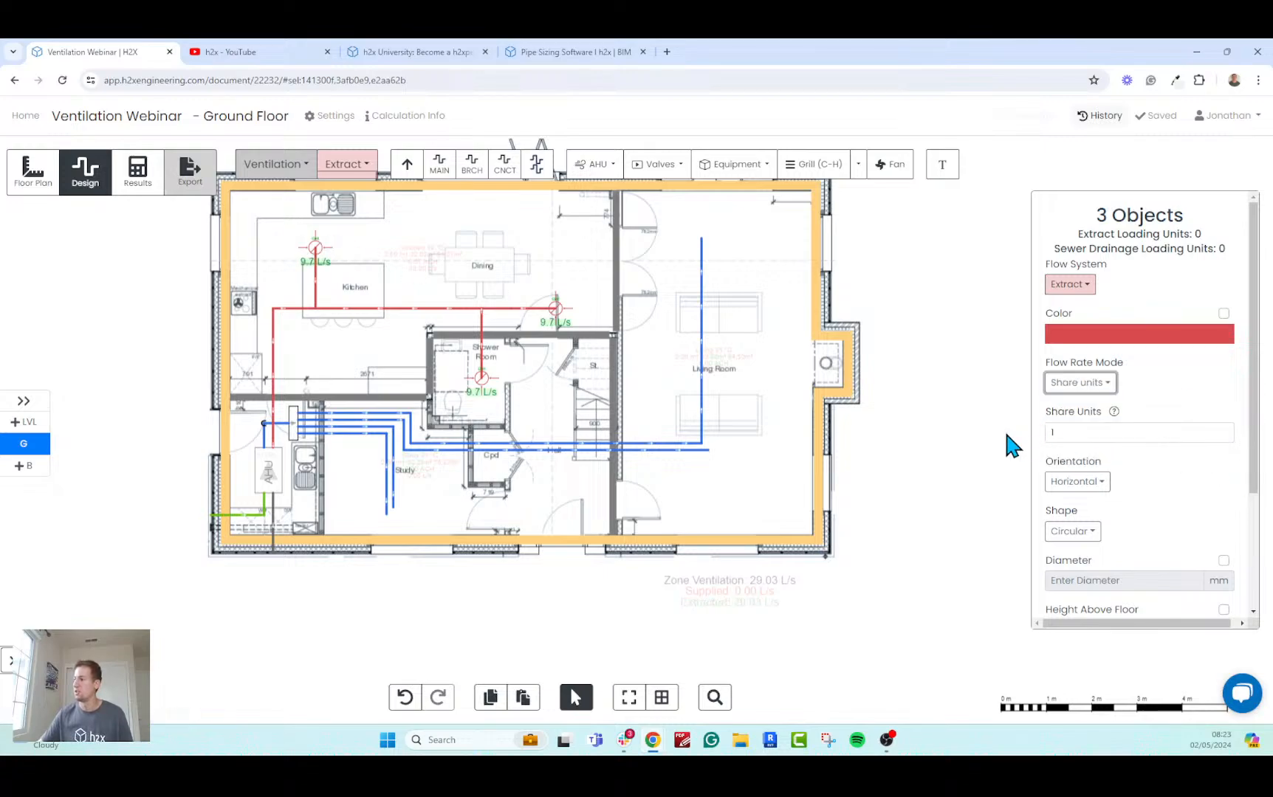
pyautogui.click(1001, 429)
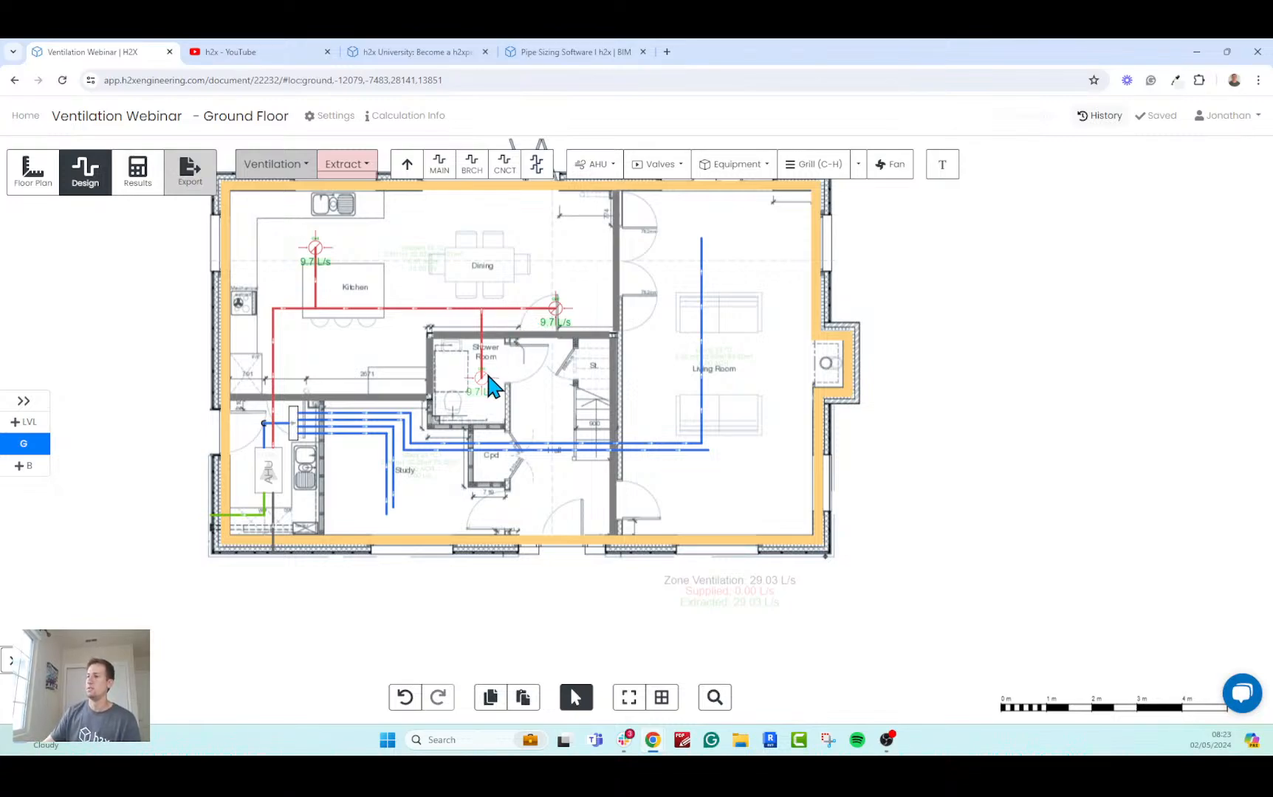
# Switch to the Supply system and place two Square Horizontal (SQ-H) diffusers at the ends of the Living Room supply ducts.
pyautogui.click(369, 167)
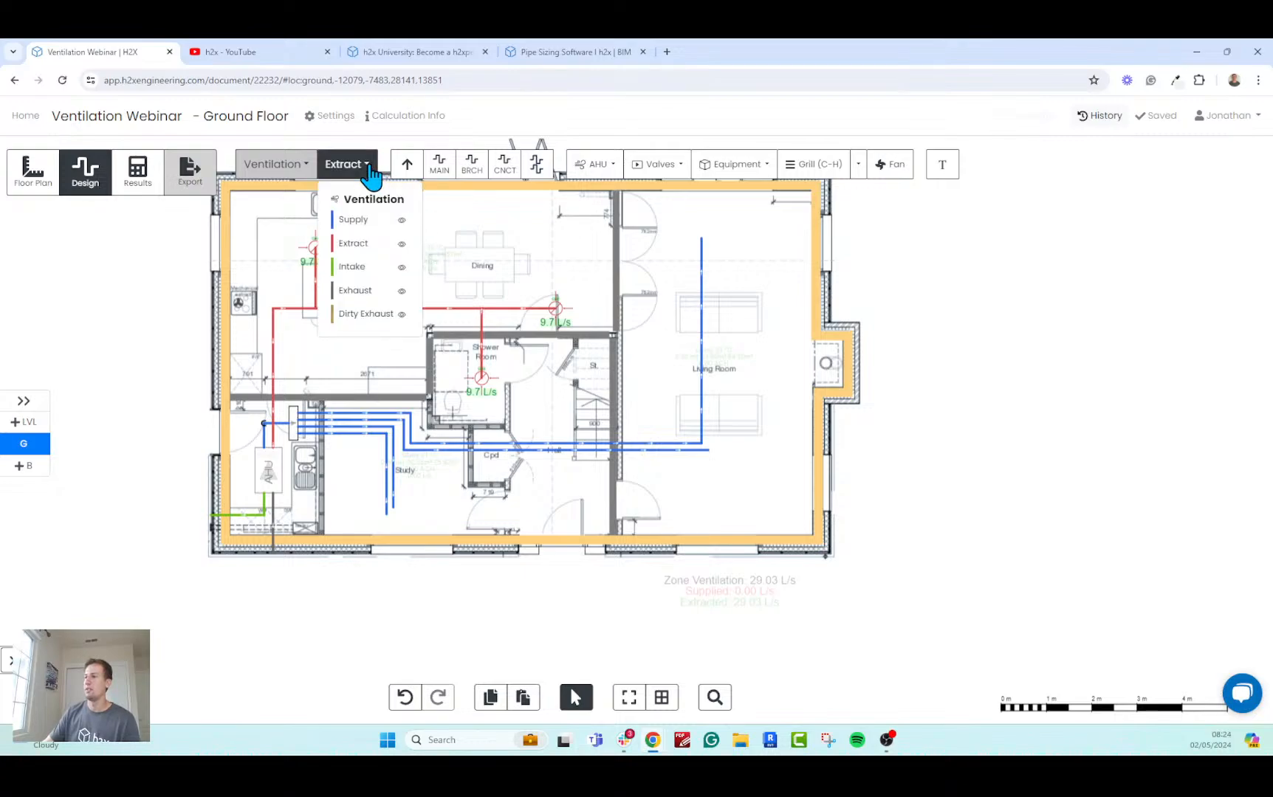
pyautogui.click(353, 220)
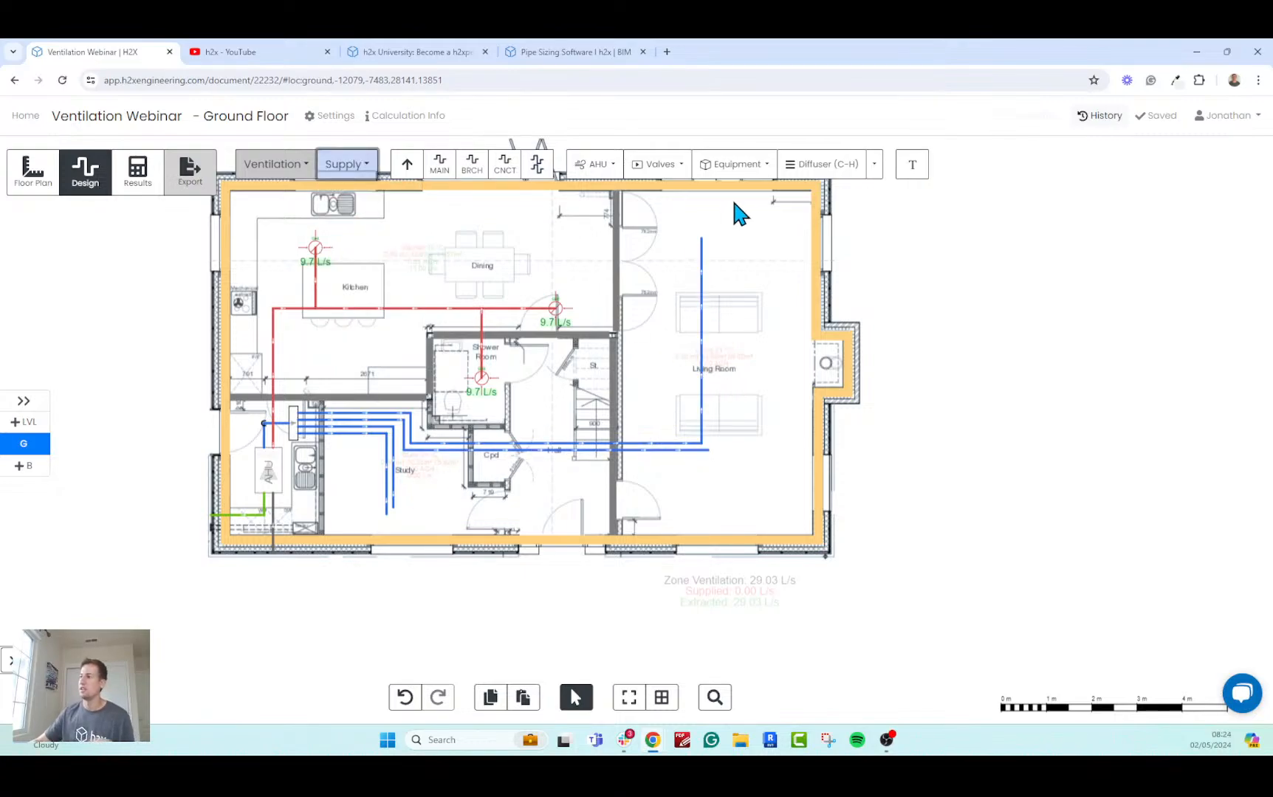
pyautogui.click(874, 165)
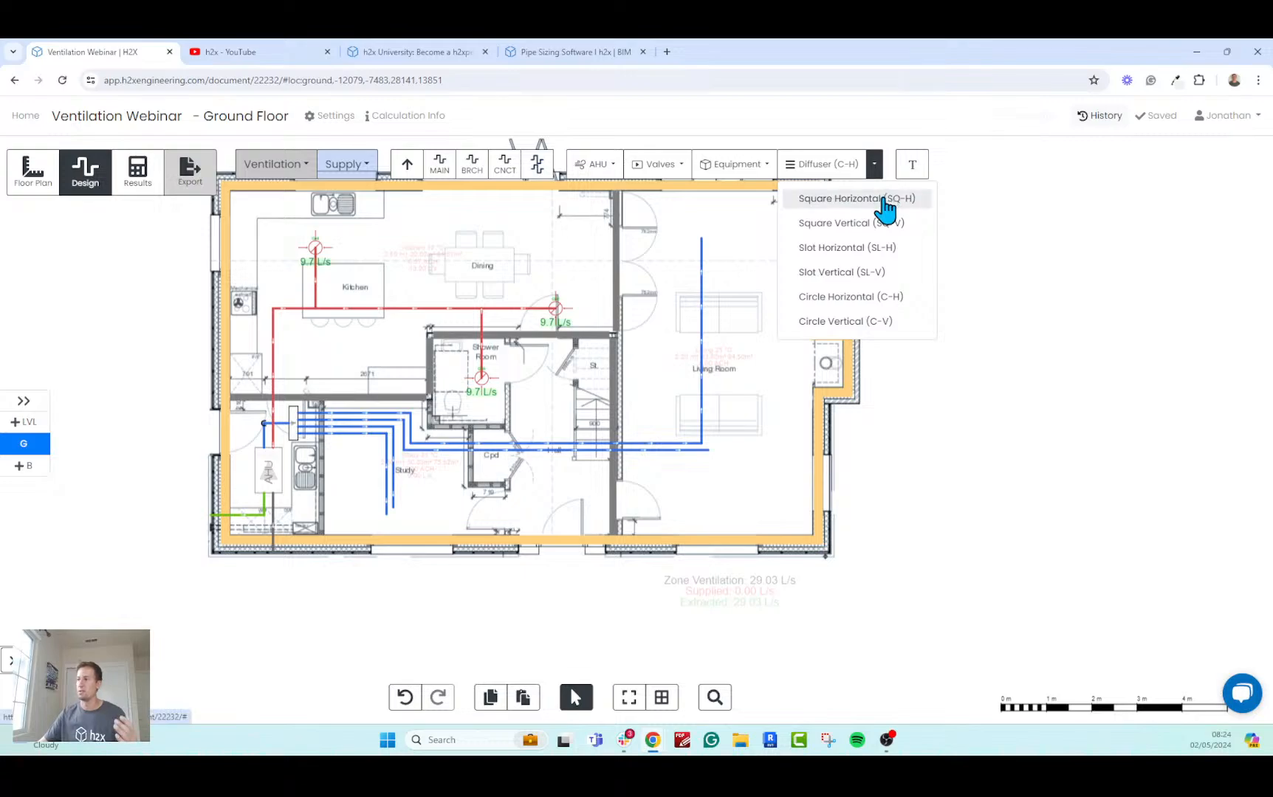
pyautogui.click(883, 201)
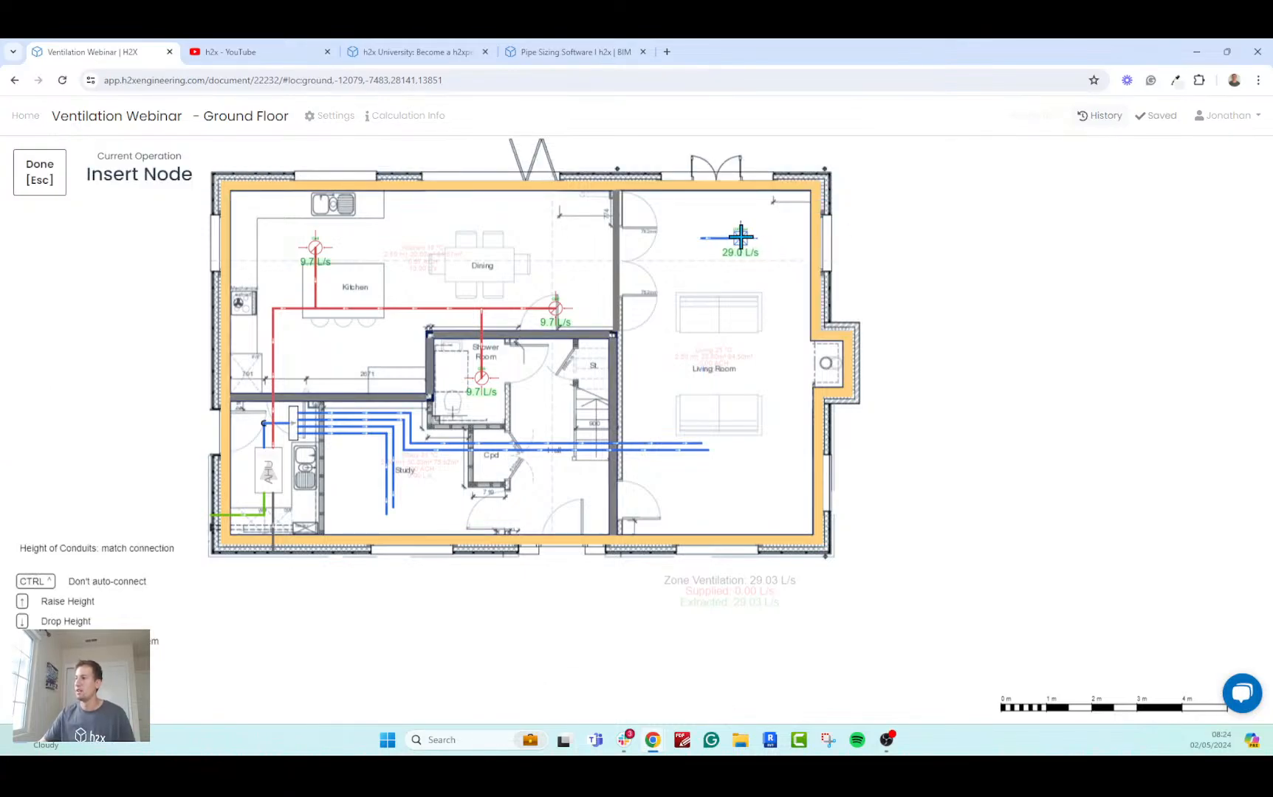
pyautogui.click(740, 236)
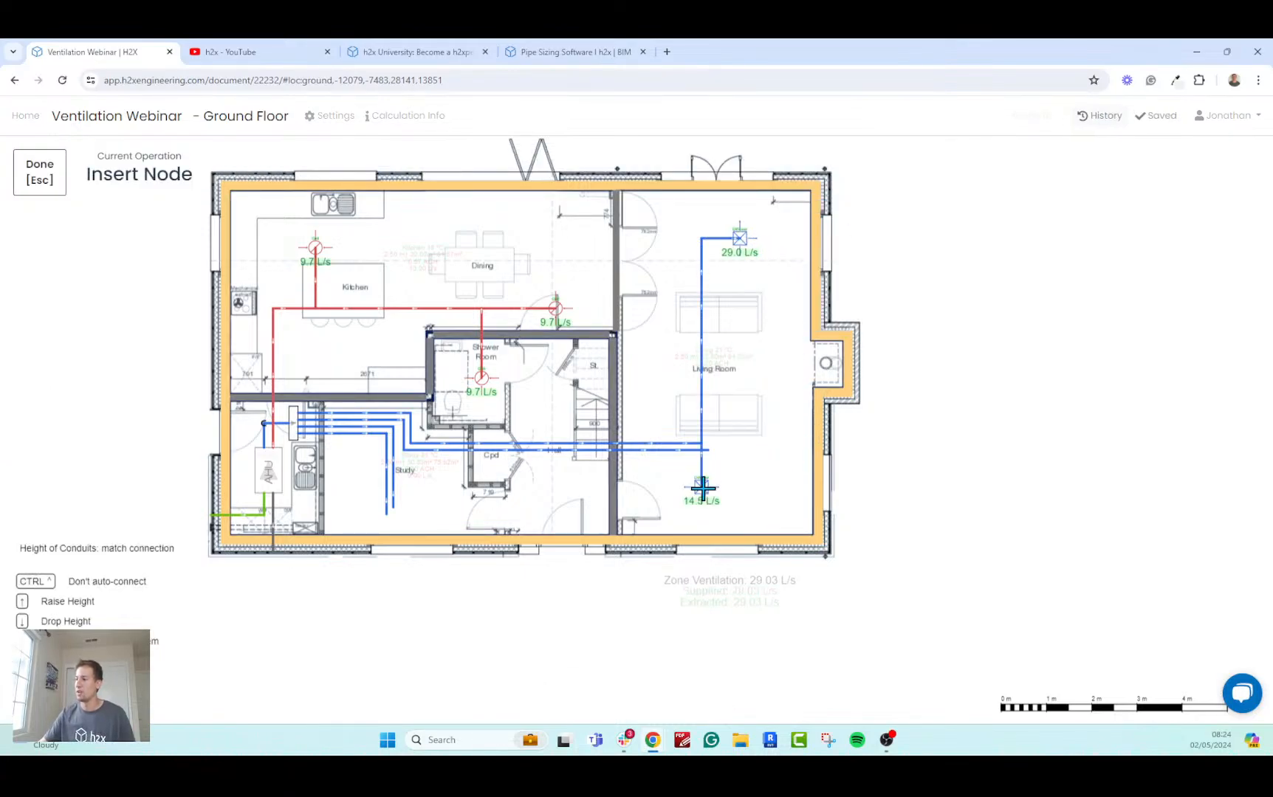
pyautogui.click(726, 488)
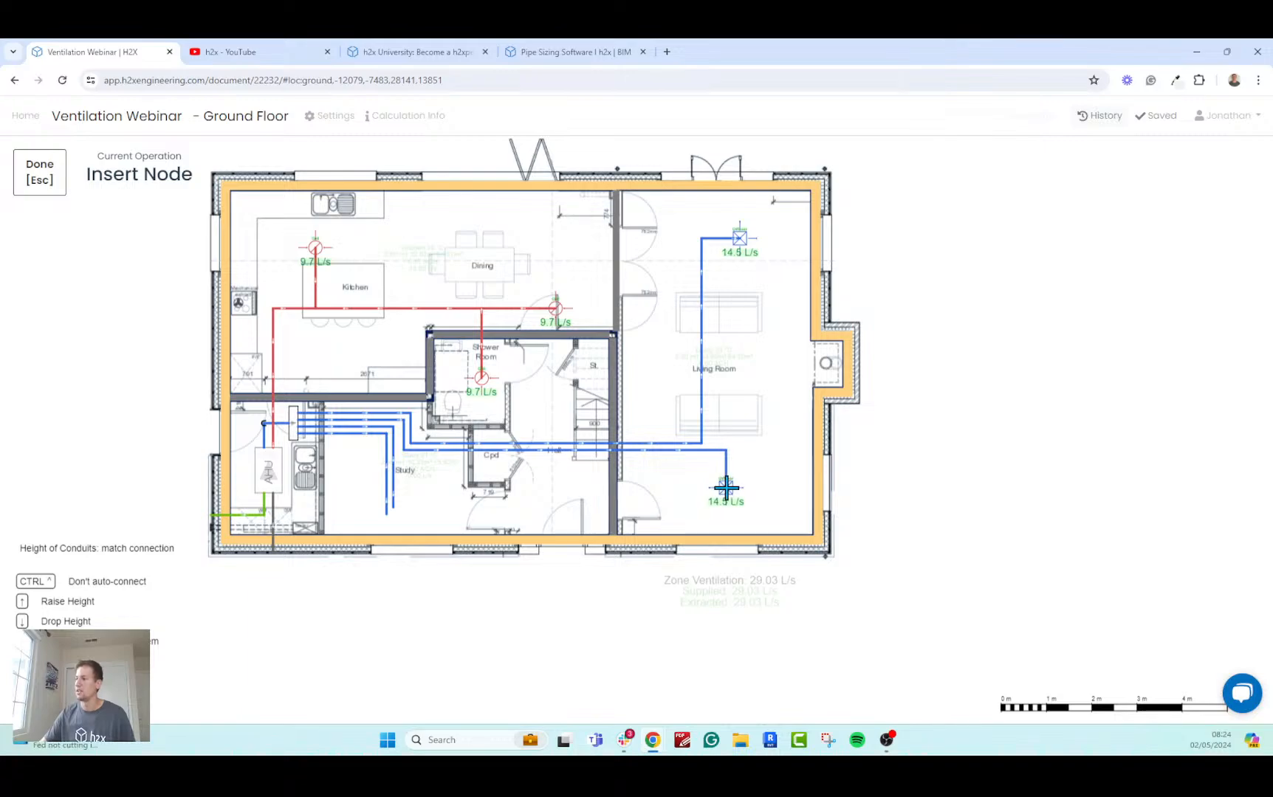
# Place two Square Horizontal (SQ-H) supply diffusers in the Study, each connected to its own supply duct.
pyautogui.click(431, 488)
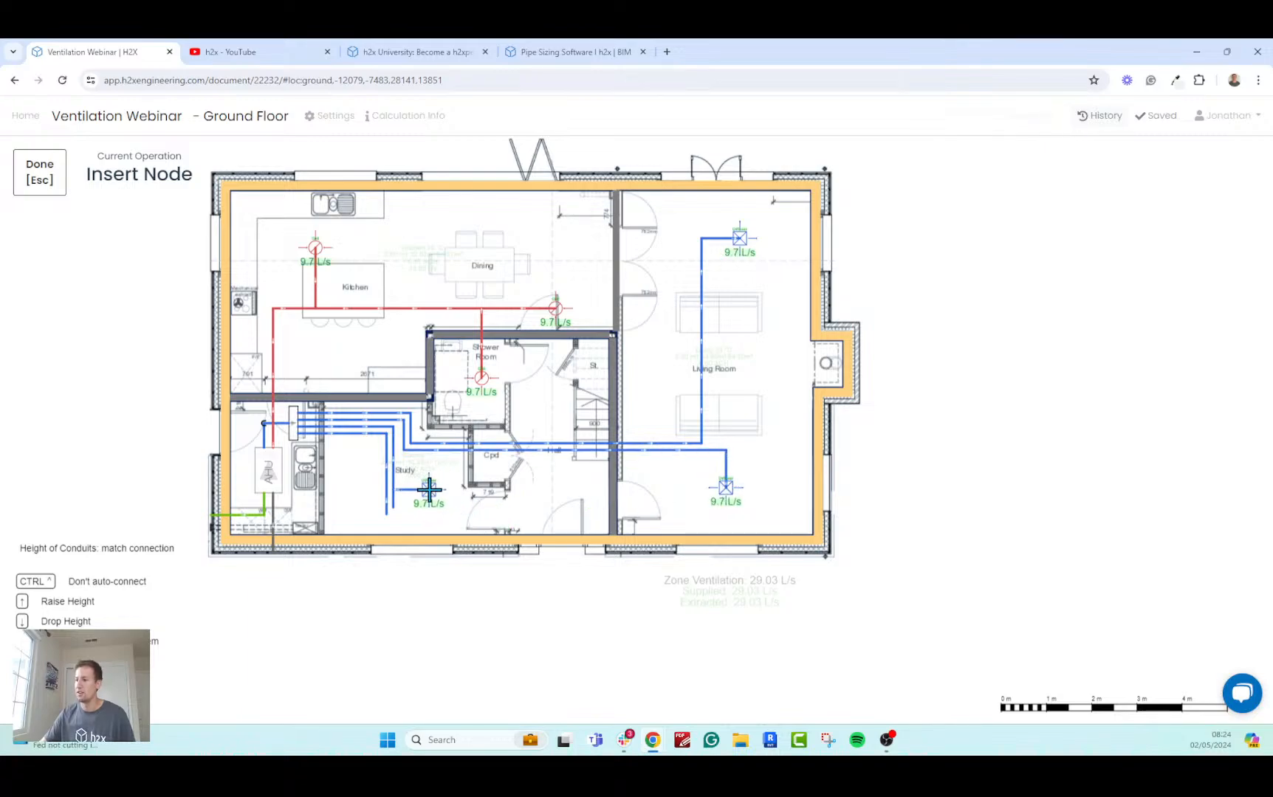
pyautogui.scroll(5, 431, 487)
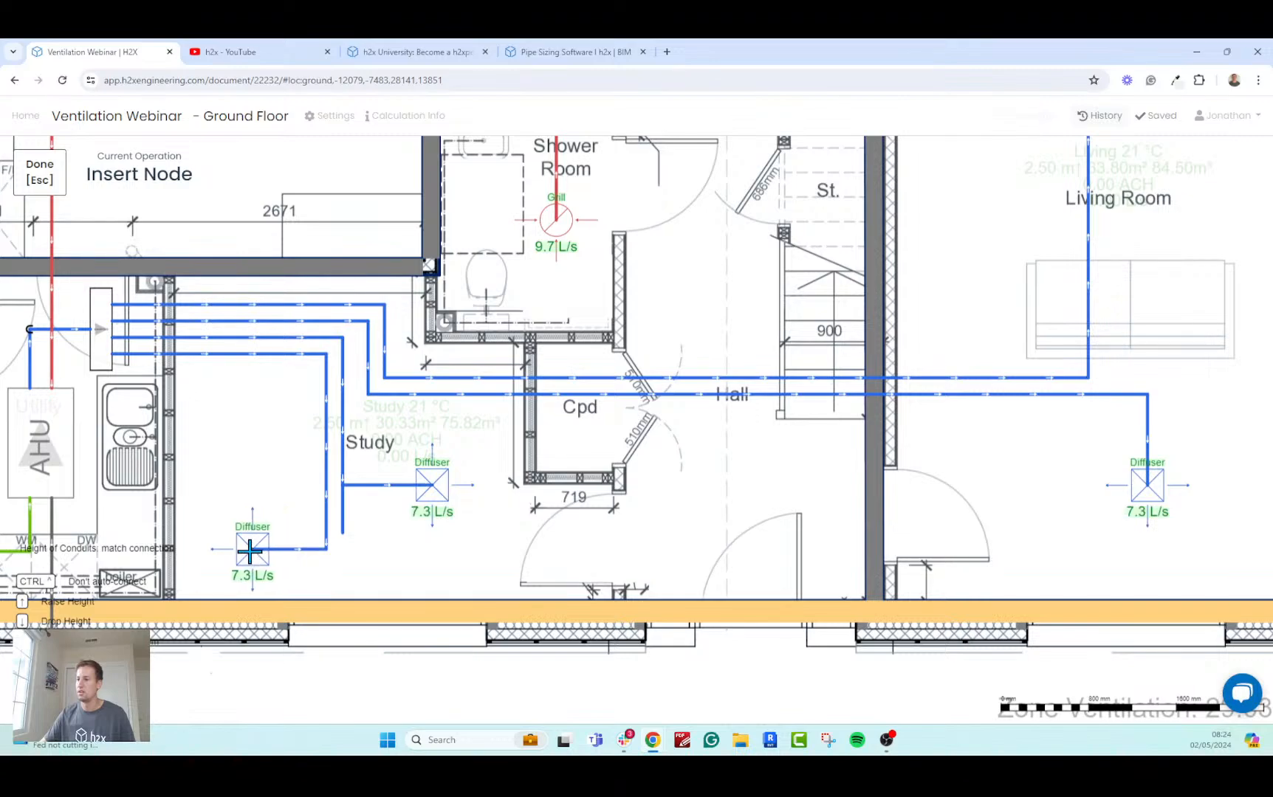
pyautogui.click(250, 551)
pyautogui.press('Escape')
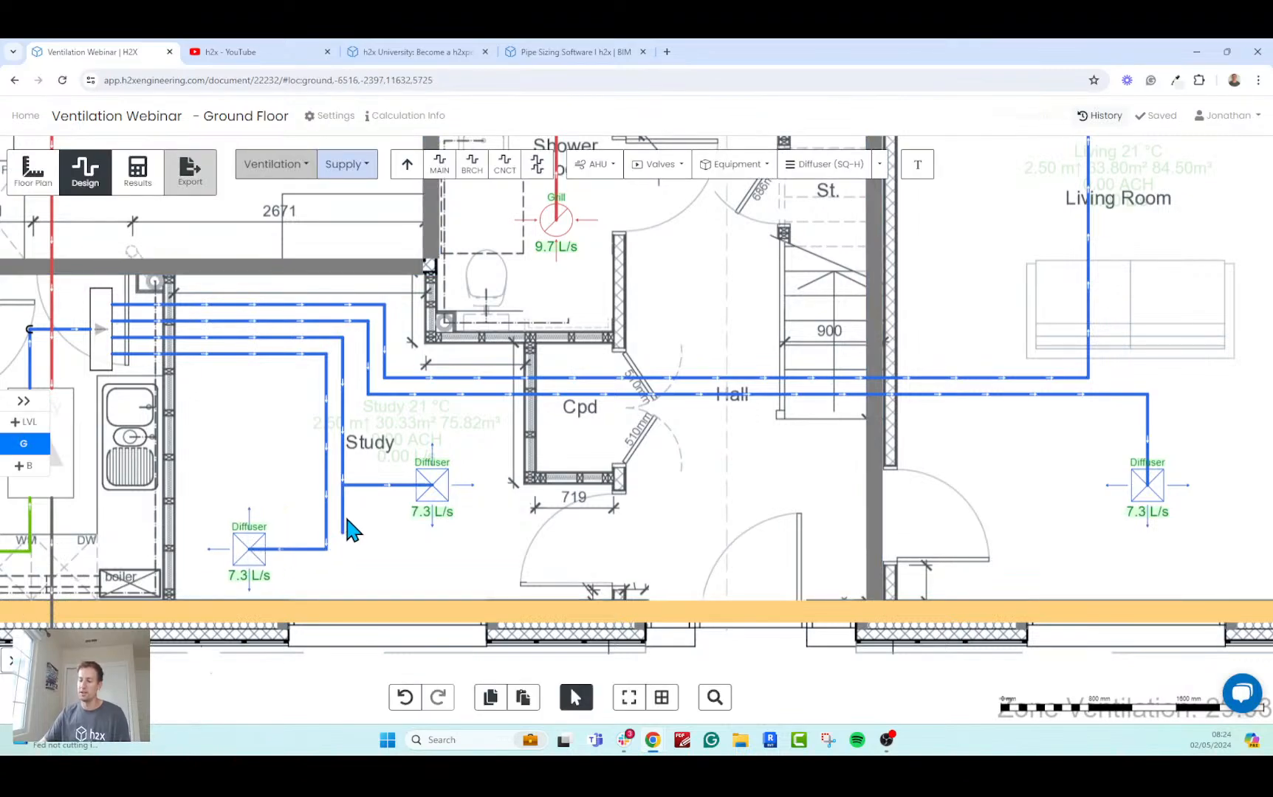
# Reposition both Study diffusers and clear the leftover duct stub on the branch nearer the cupboard.
pyautogui.moveTo(345, 518); pyautogui.dragTo(462, 483)
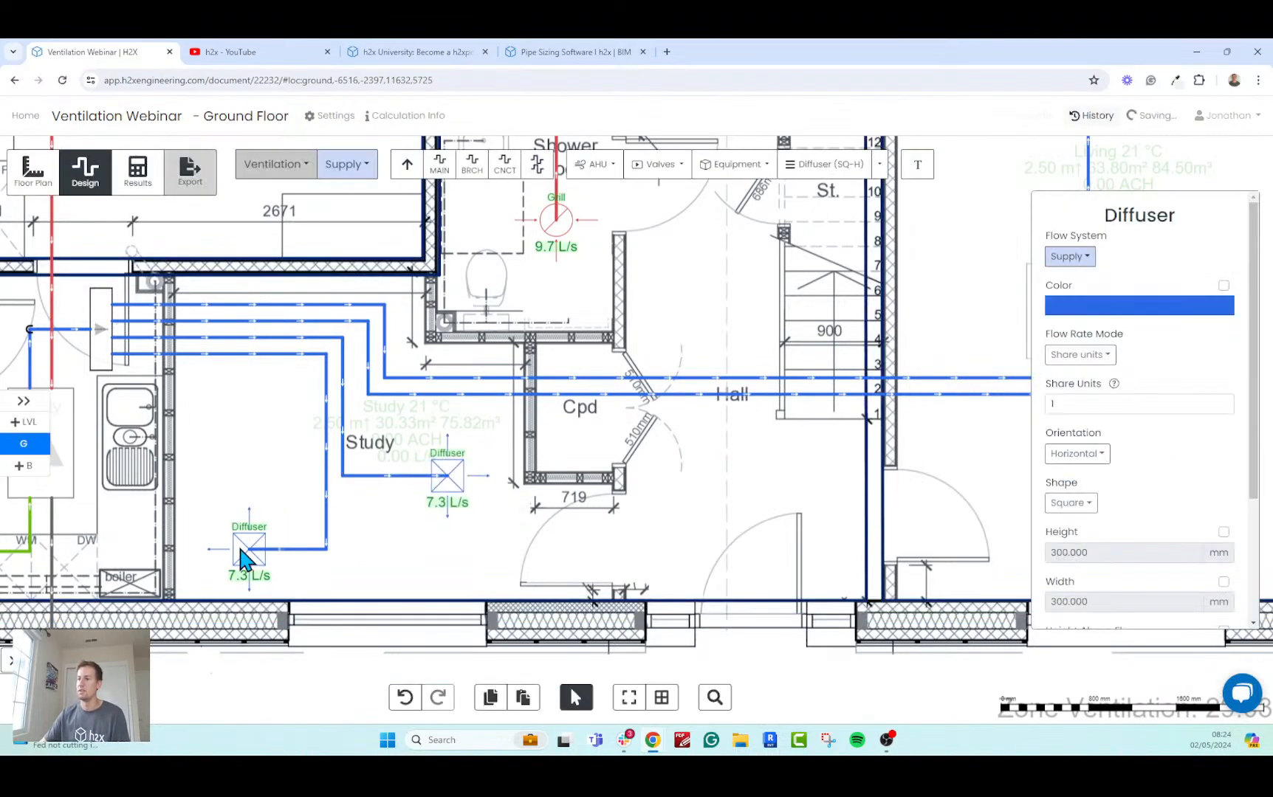
pyautogui.moveTo(249, 551); pyautogui.dragTo(233, 534)
pyautogui.click(408, 560)
pyautogui.scroll(-5, 408, 560)
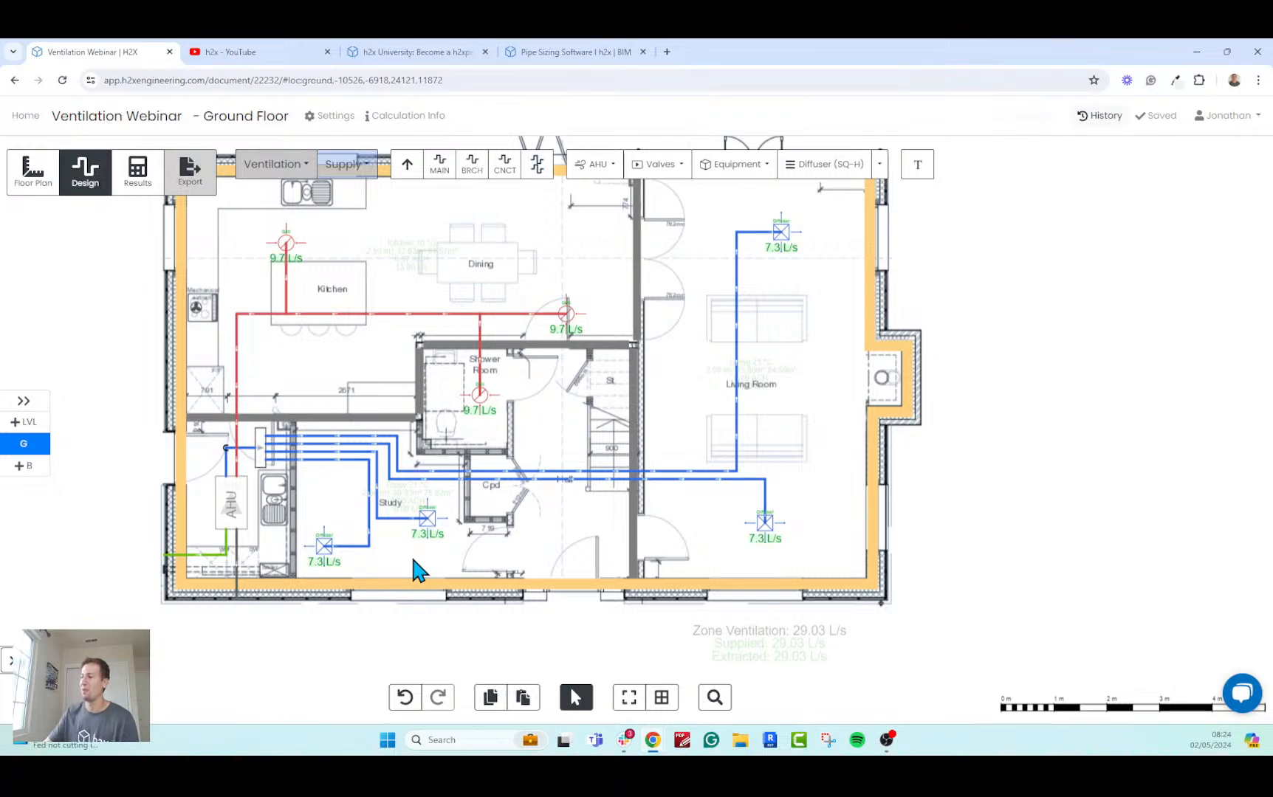
pyautogui.scroll(5, 378, 482)
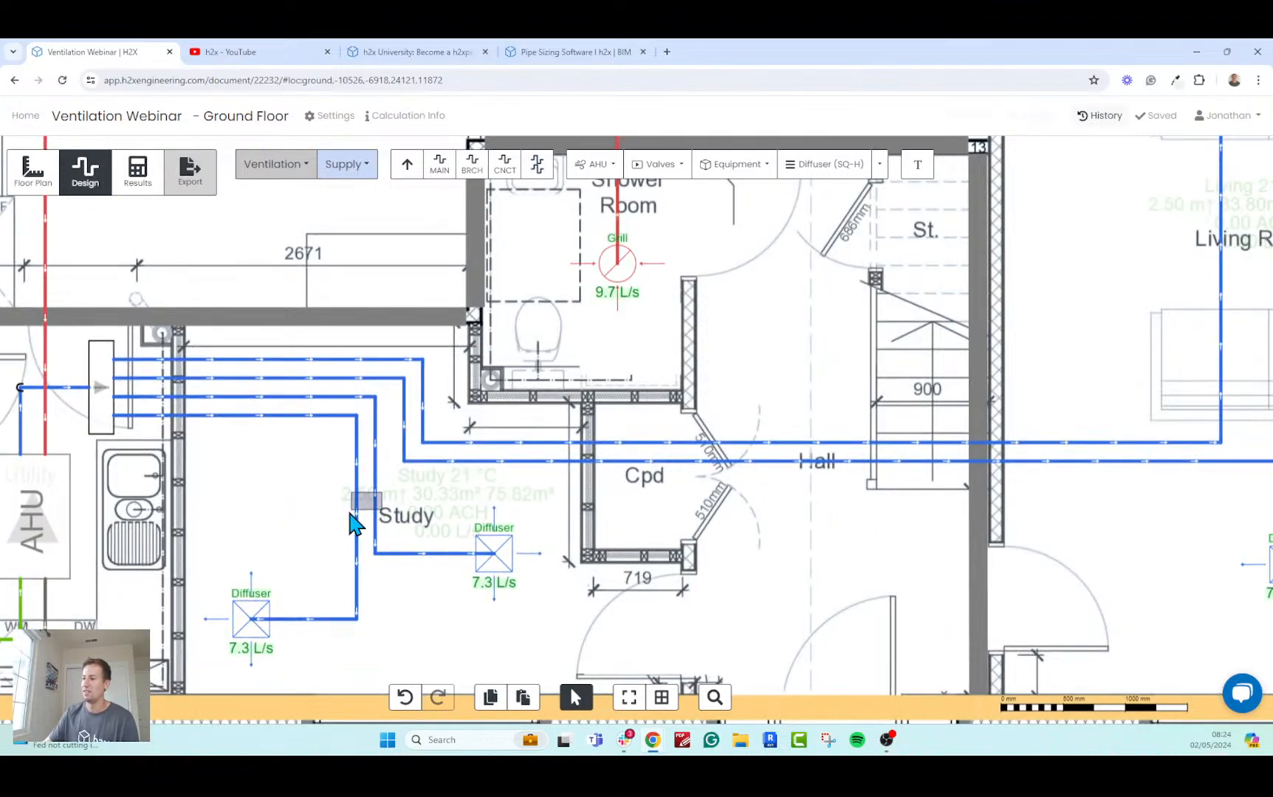
pyautogui.click(378, 513)
pyautogui.moveTo(378, 515); pyautogui.dragTo(546, 469)
pyautogui.scroll(-2, 413, 515)
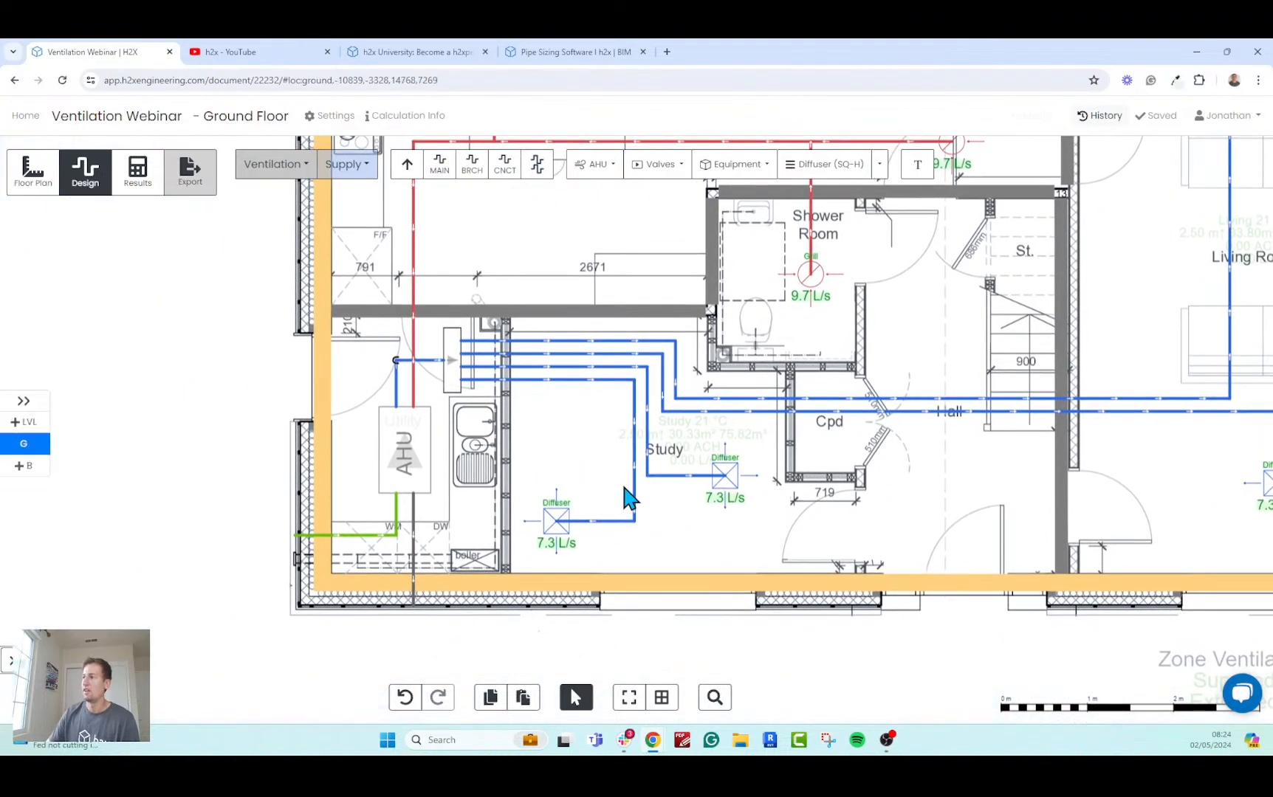
# Place Slot Vertical (SL-V) vents at the external wall ends of the AHU's exhaust and intake ducts.
pyautogui.click(879, 166)
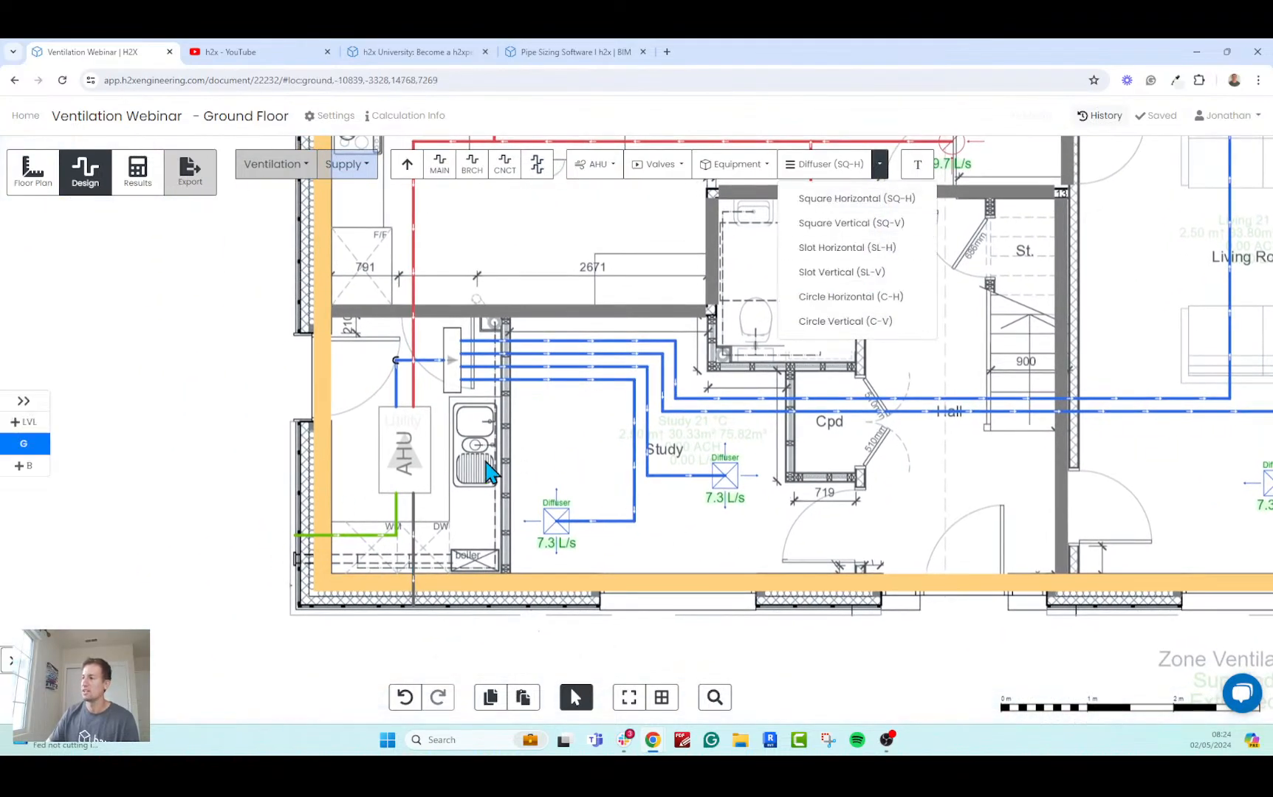
pyautogui.click(854, 273)
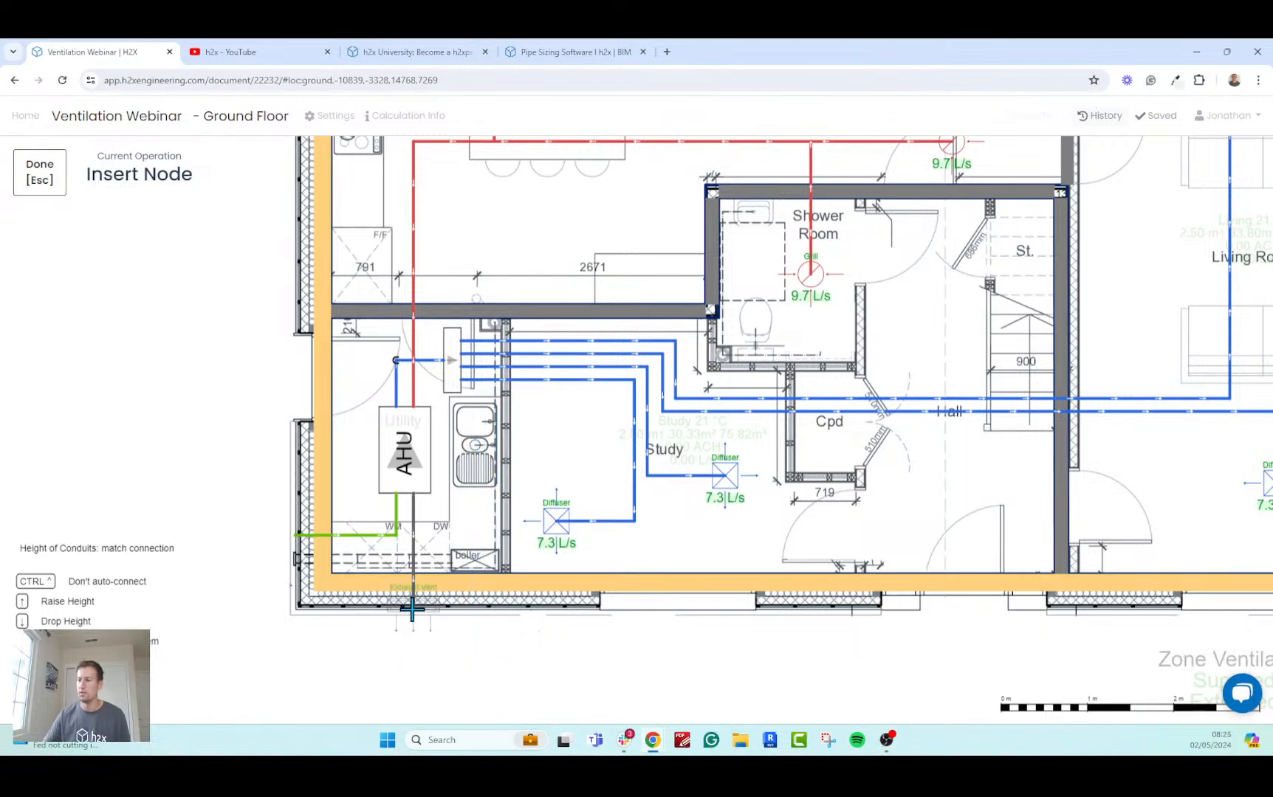
pyautogui.click(296, 539)
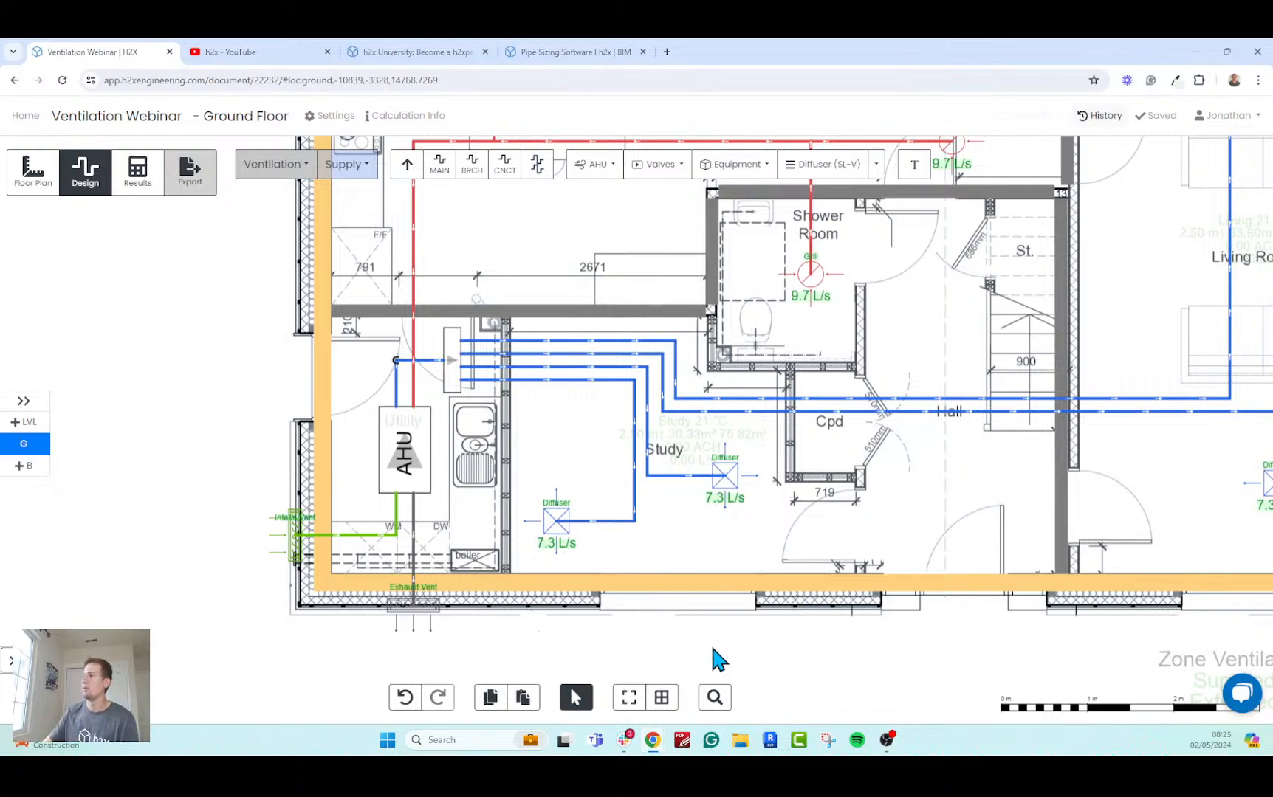
# Insert an attenuator on the supply duct and another on the extract duct, both between the Utility AHU and the manifold level.
pyautogui.click(674, 167)
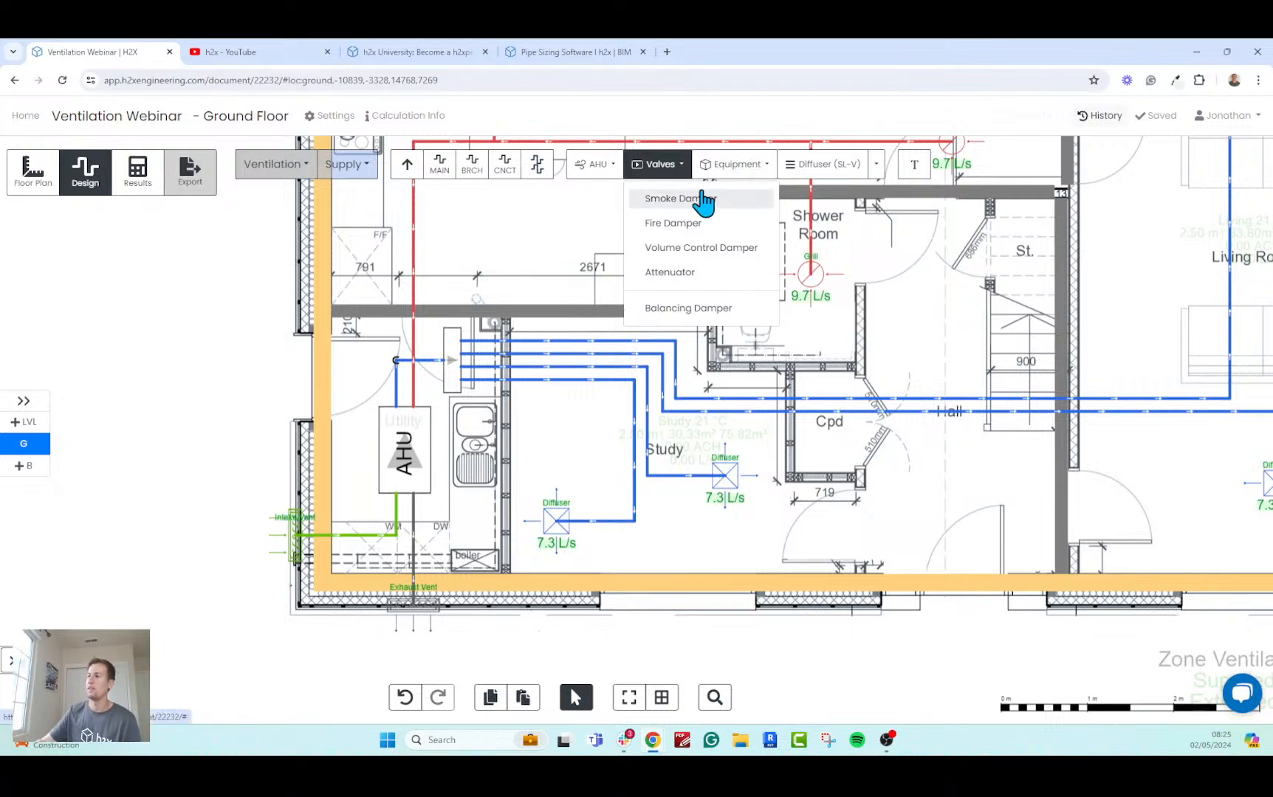
pyautogui.click(694, 273)
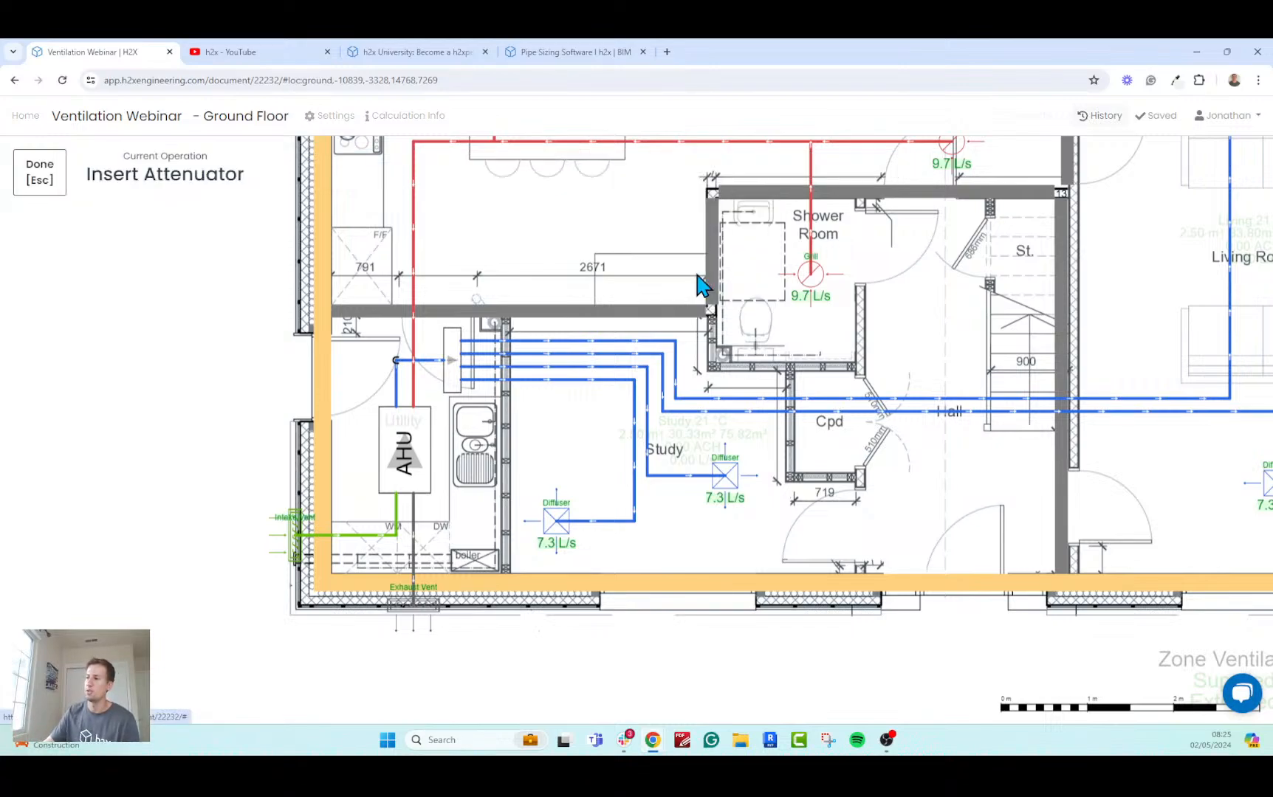
pyautogui.scroll(6, 336, 410)
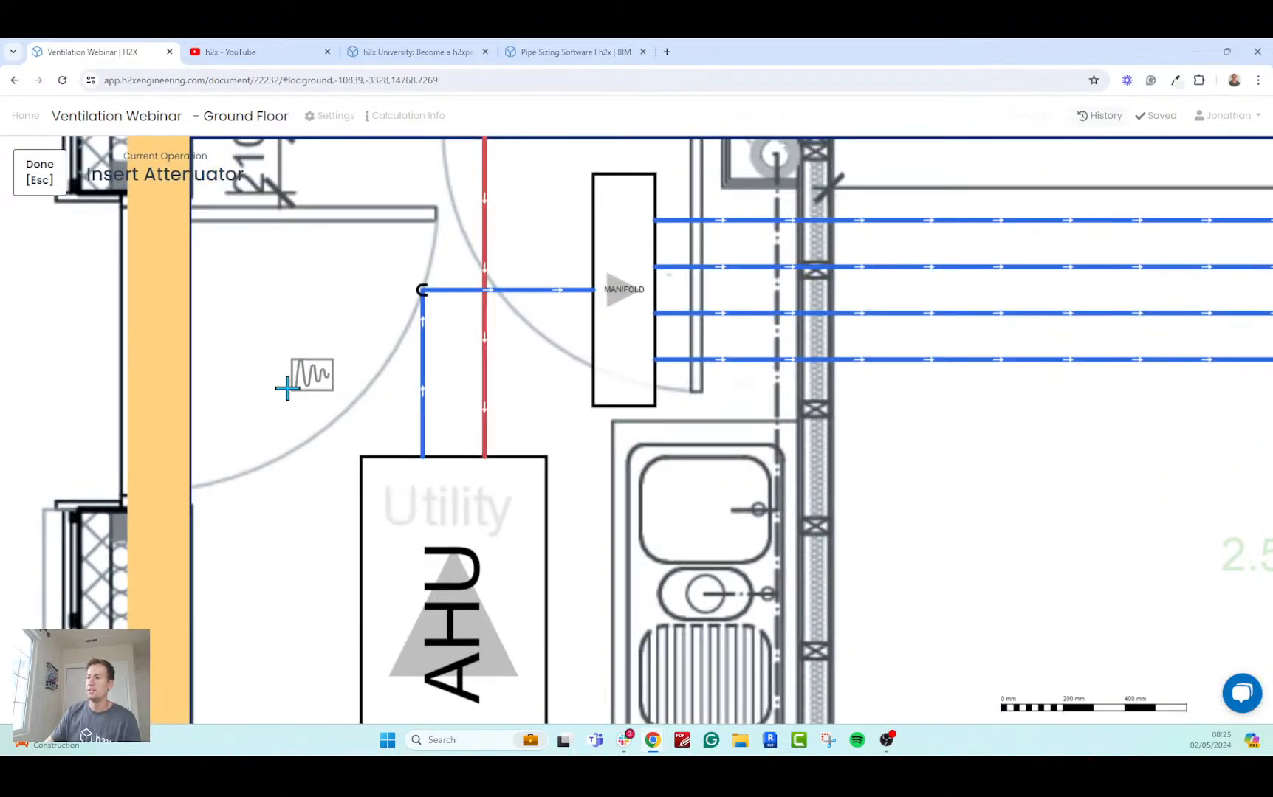
pyautogui.scroll(-2, 283, 376)
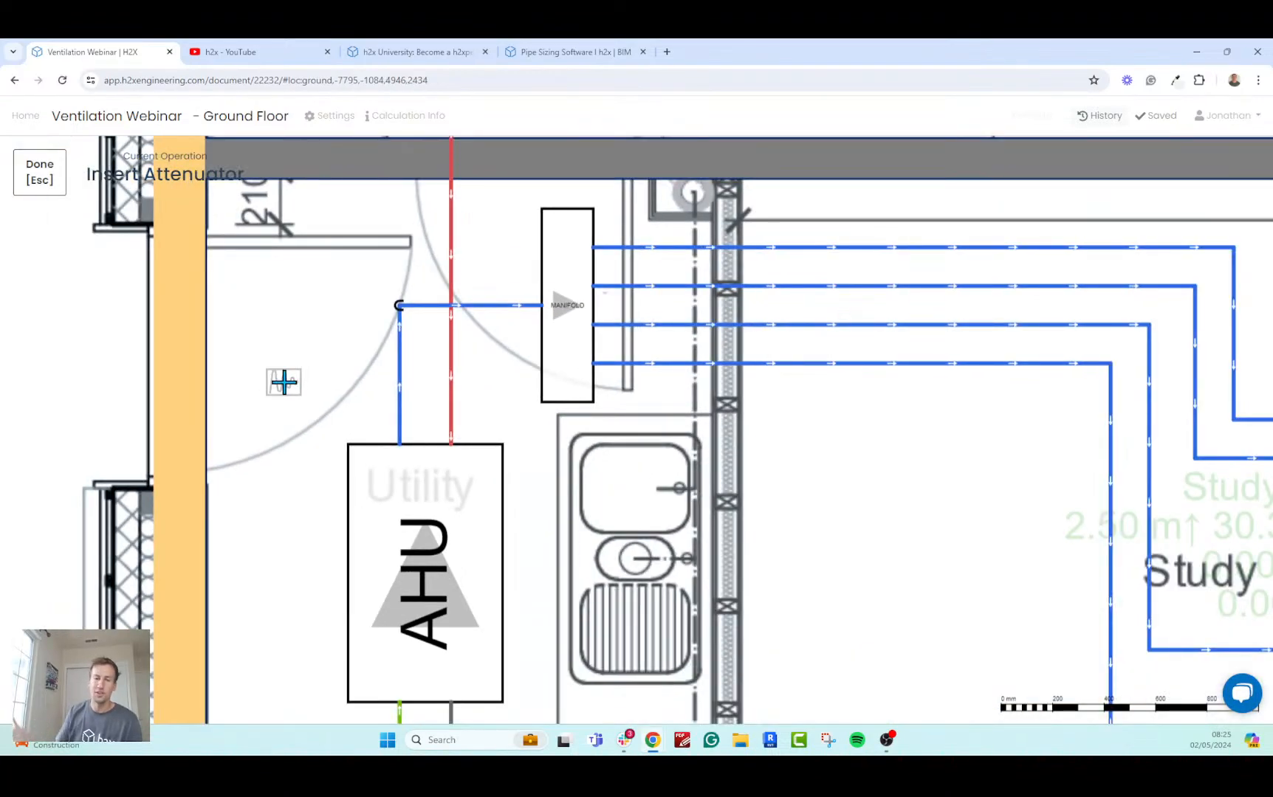
pyautogui.scroll(3, 336, 381)
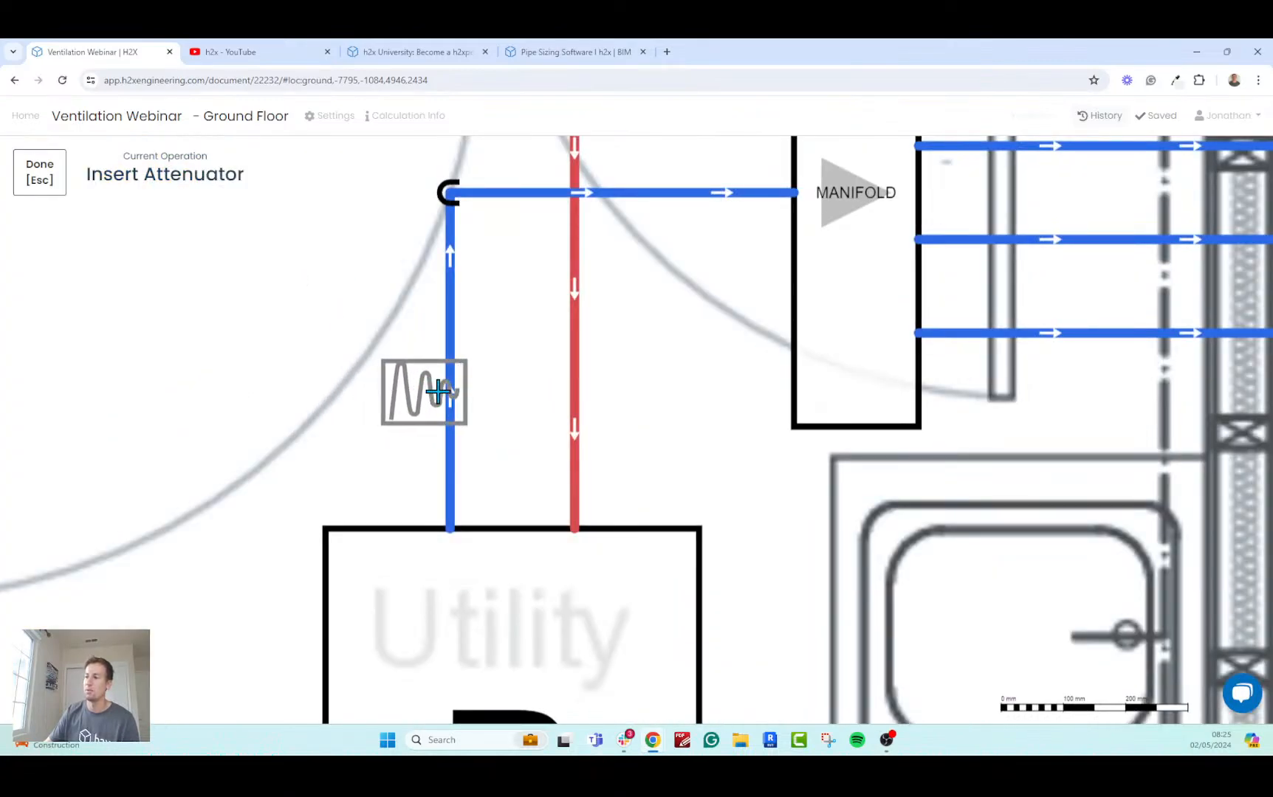
pyautogui.click(438, 391)
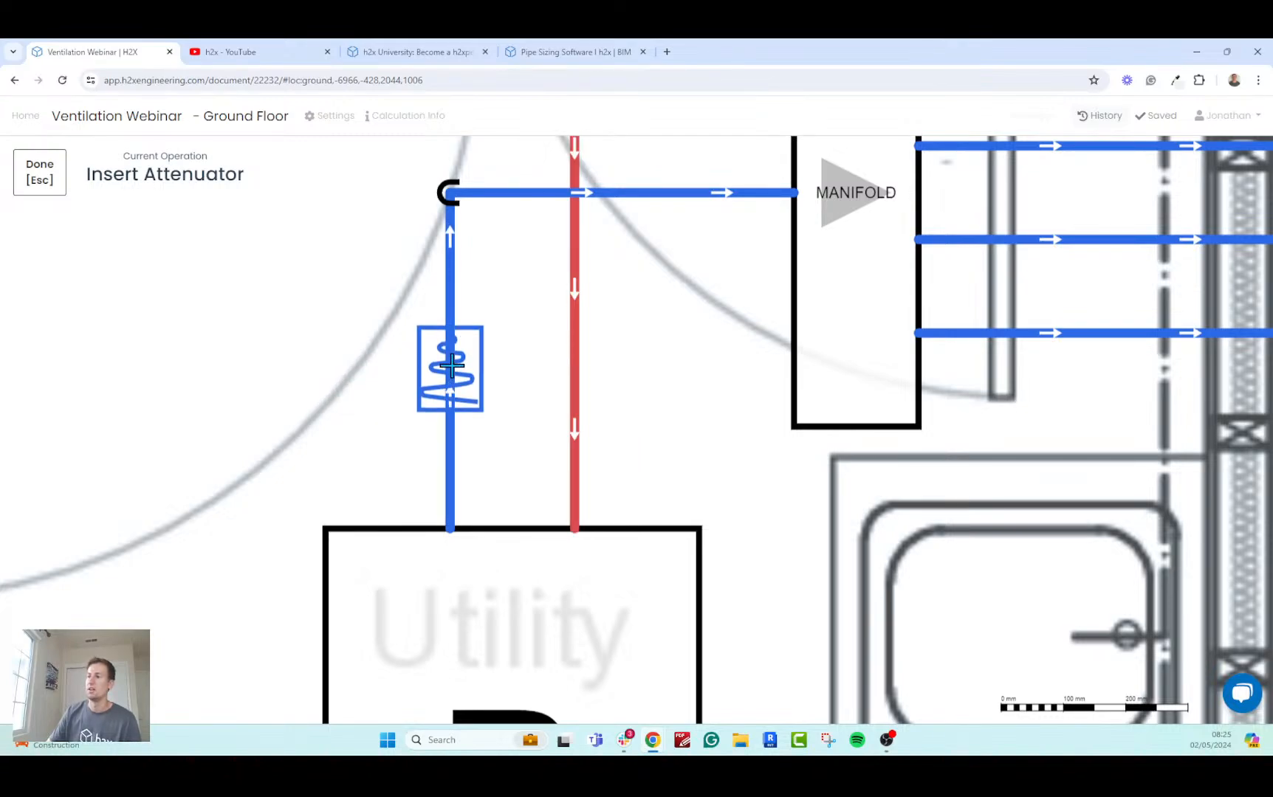
pyautogui.click(450, 367)
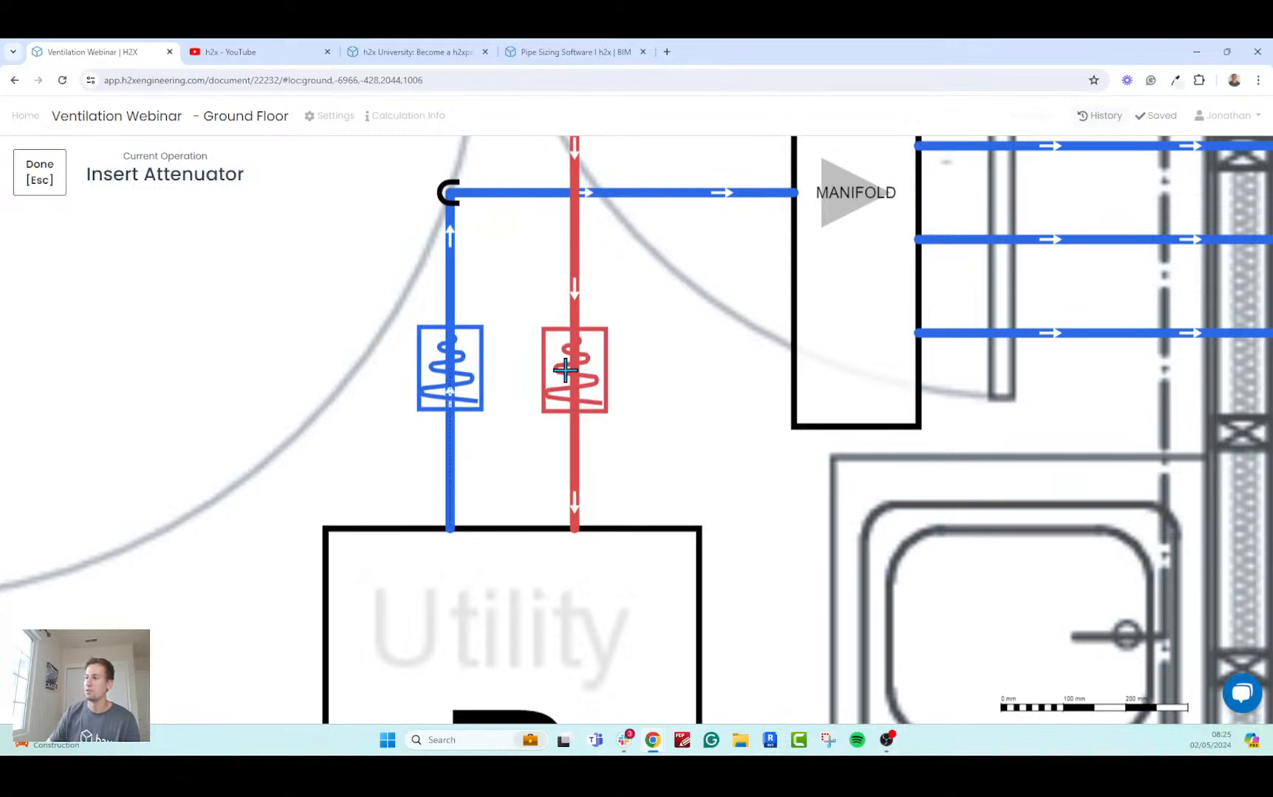
pyautogui.click(570, 369)
pyautogui.scroll(-6, 605, 377)
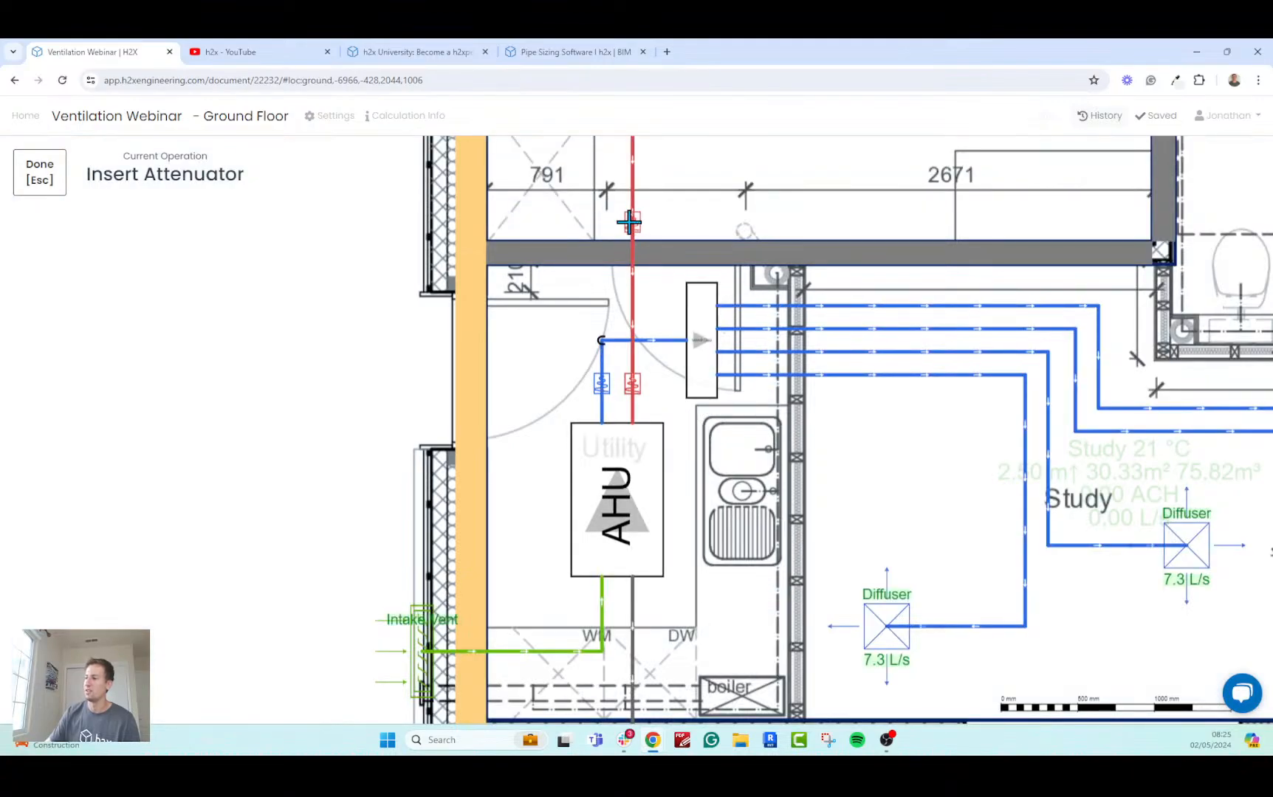
pyautogui.scroll(-3, 485, 399)
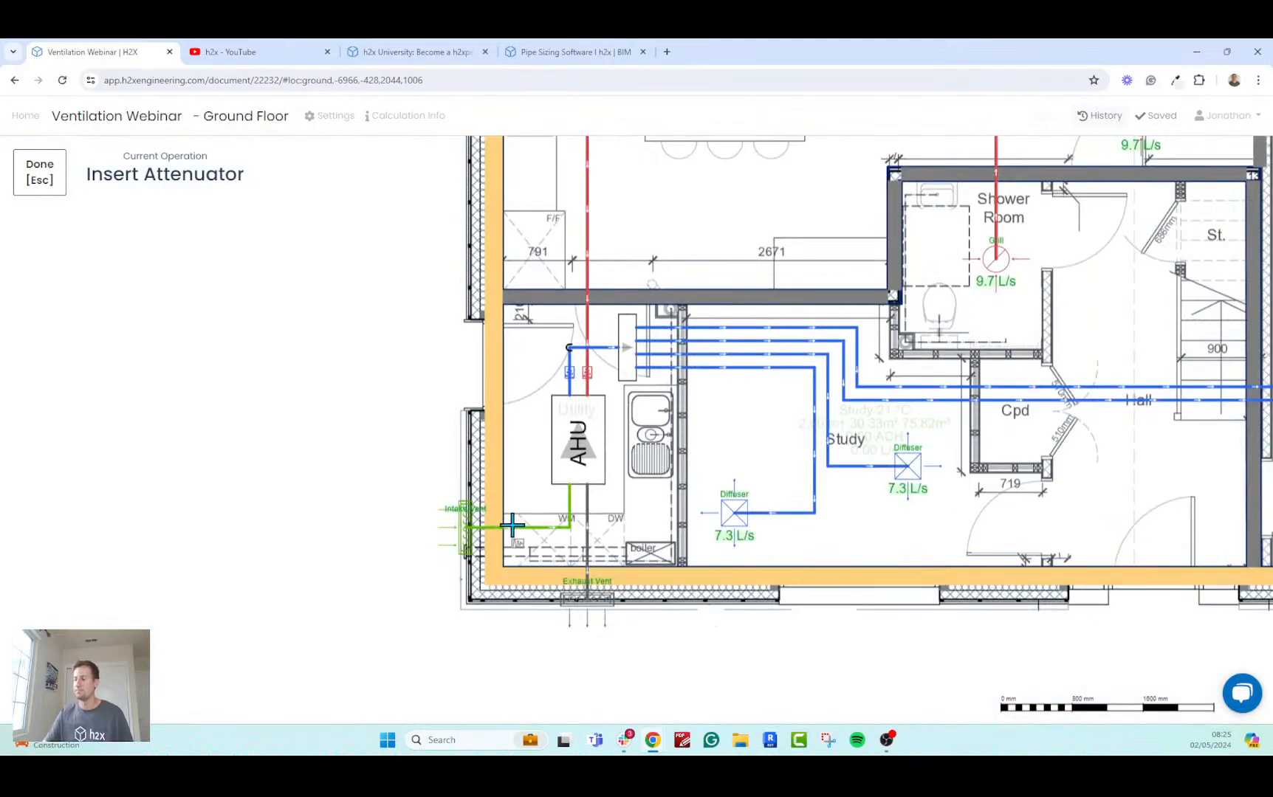
pyautogui.press('Escape')
# Run the ventilation results calculation for the whole ground floor design.
pyautogui.scroll(-3, 469, 399)
pyautogui.moveTo(464, 390); pyautogui.dragTo(302, 493)
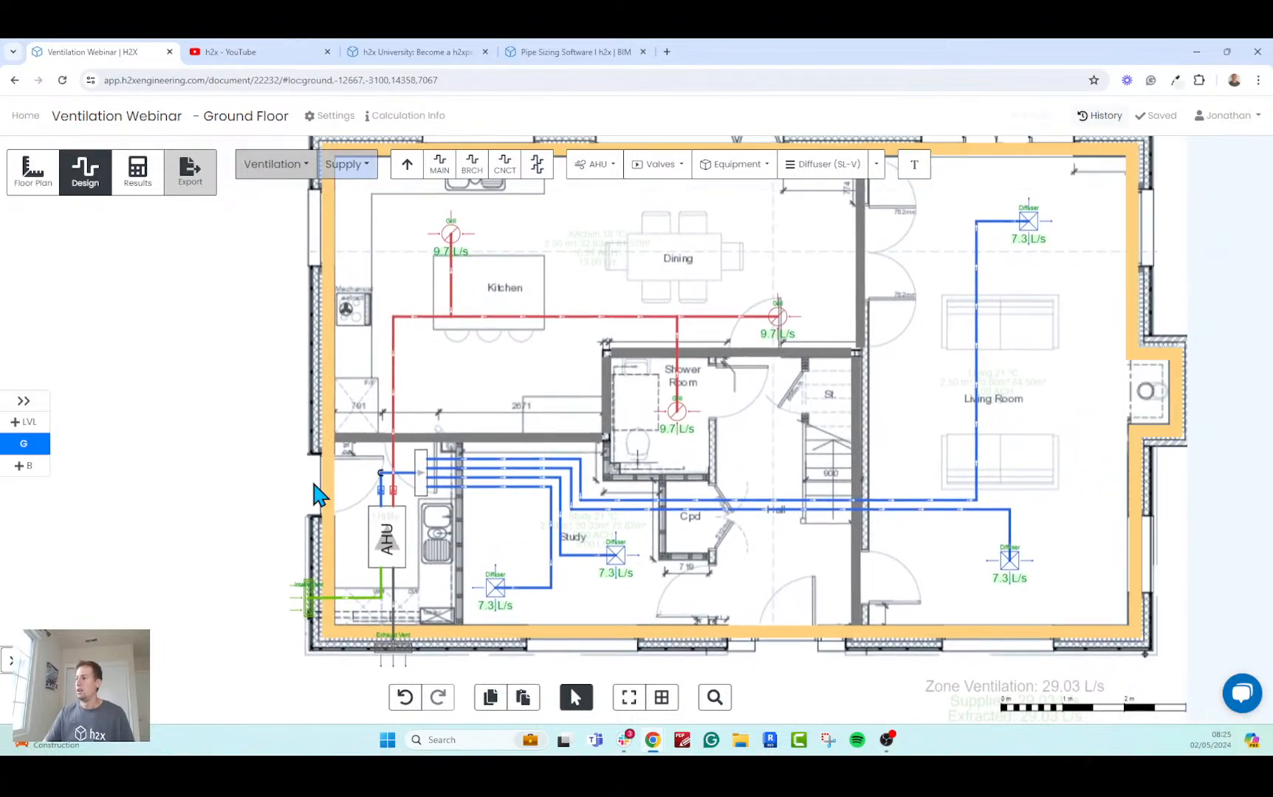
pyautogui.scroll(-2, 307, 480)
pyautogui.moveTo(308, 436); pyautogui.dragTo(287, 467)
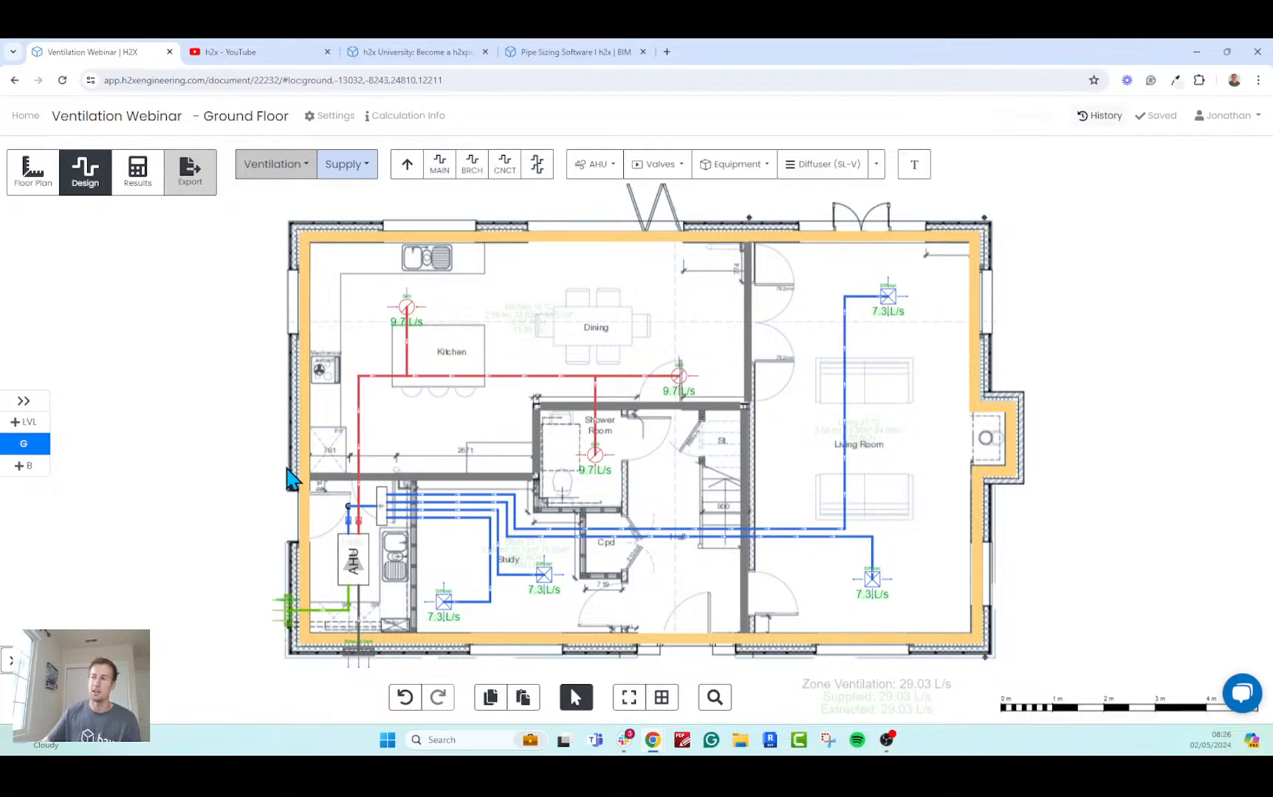
pyautogui.click(137, 175)
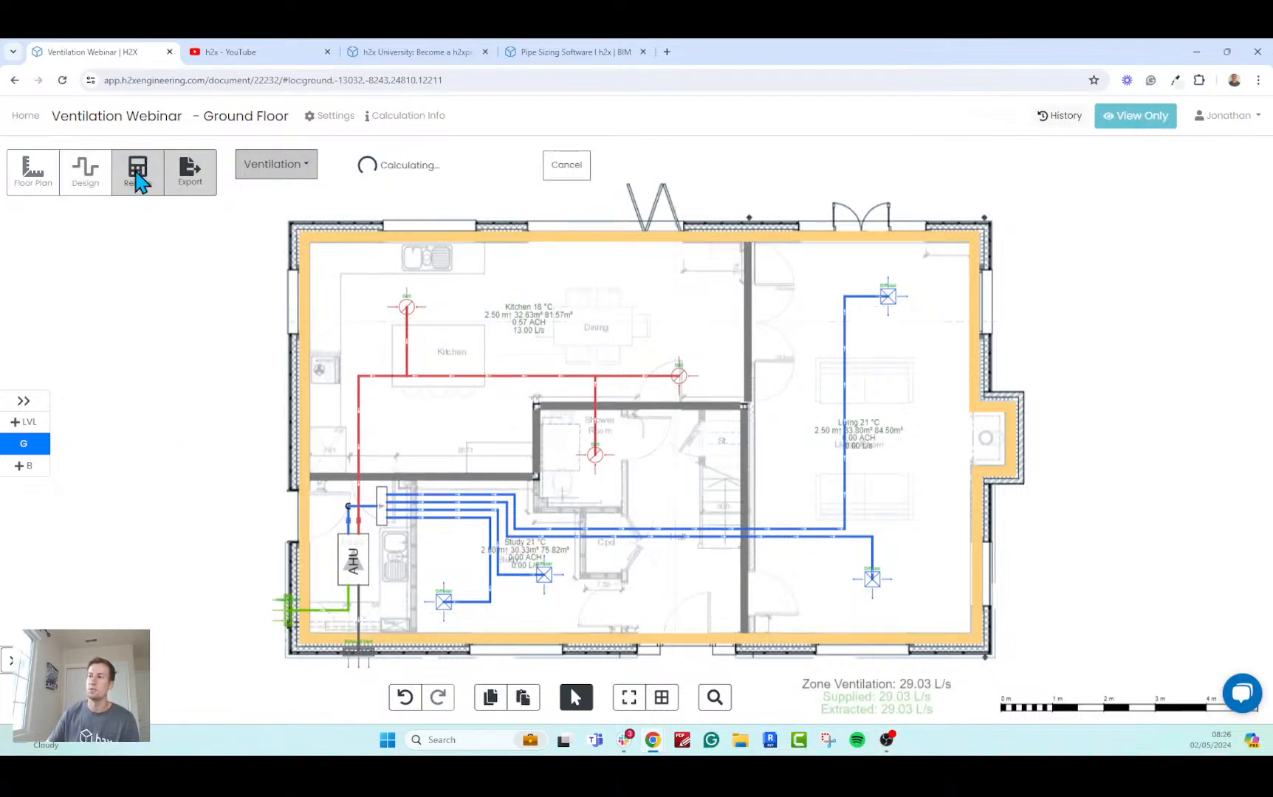
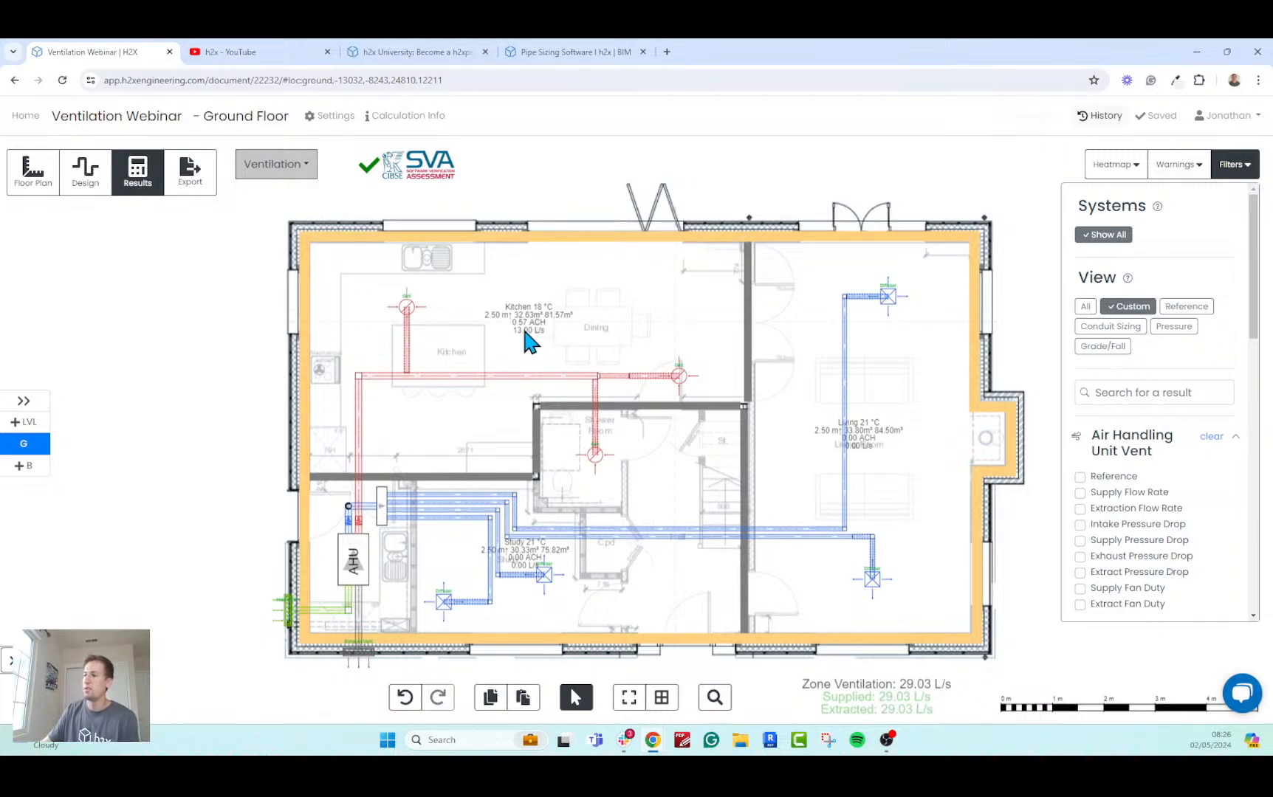
# Display the Duct Sizing results on the ground floor plan and briefly check the ducts' Velocity results.
pyautogui.moveTo(498, 378)
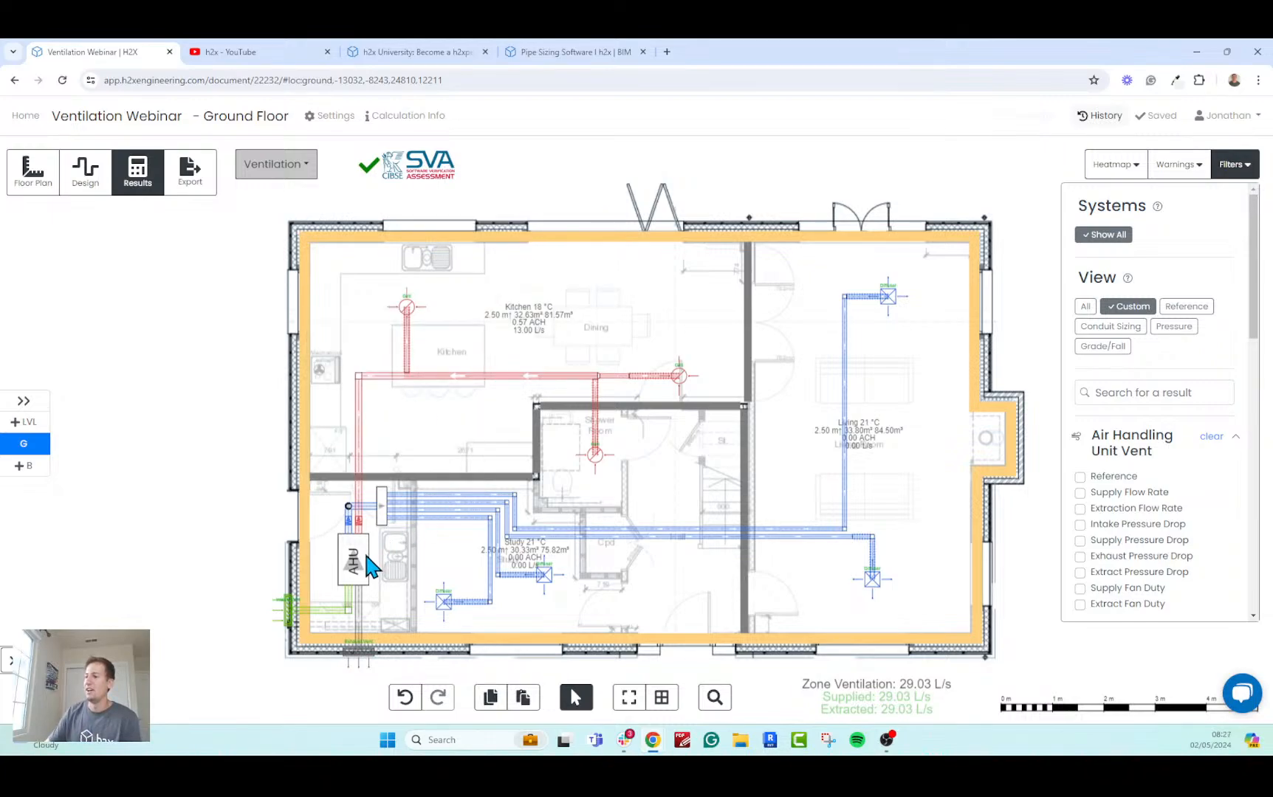
pyautogui.moveTo(357, 555)
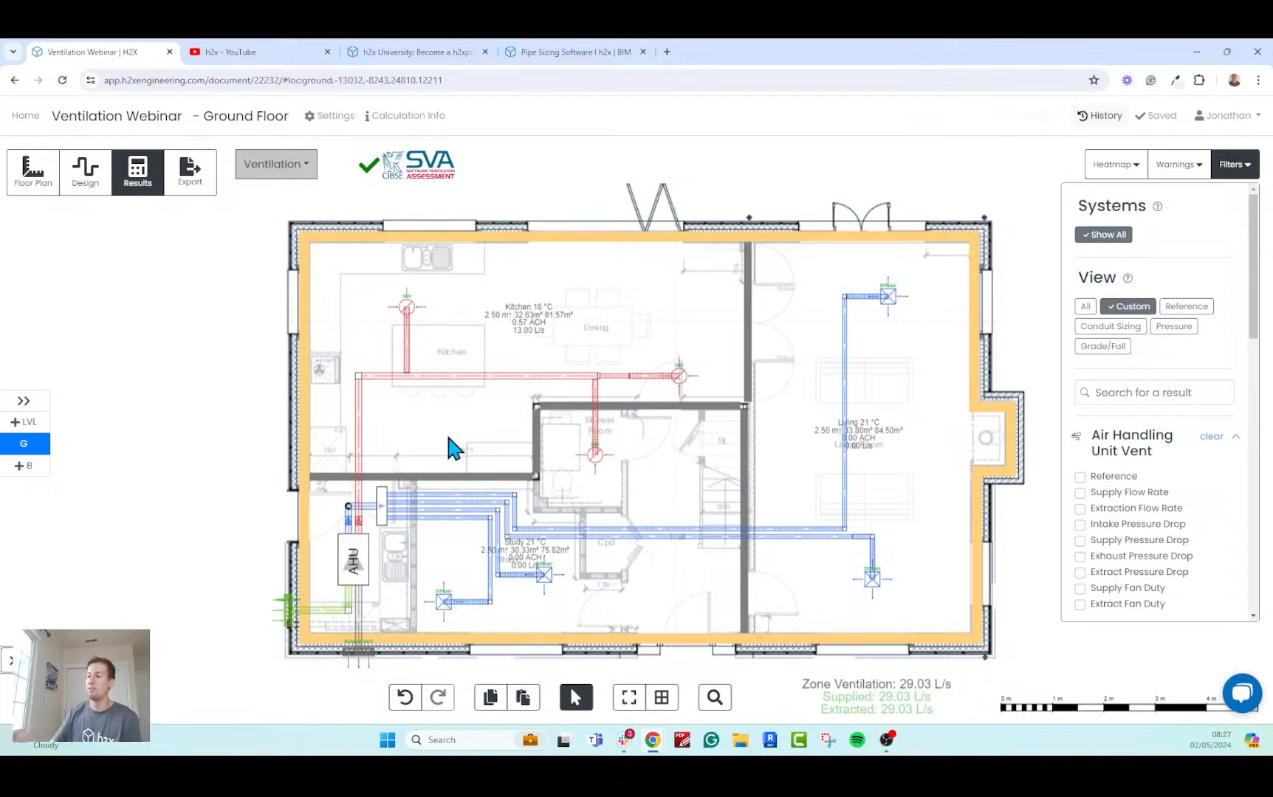
pyautogui.moveTo(1258, 295); pyautogui.dragTo(1260, 499)
pyautogui.click(1116, 483)
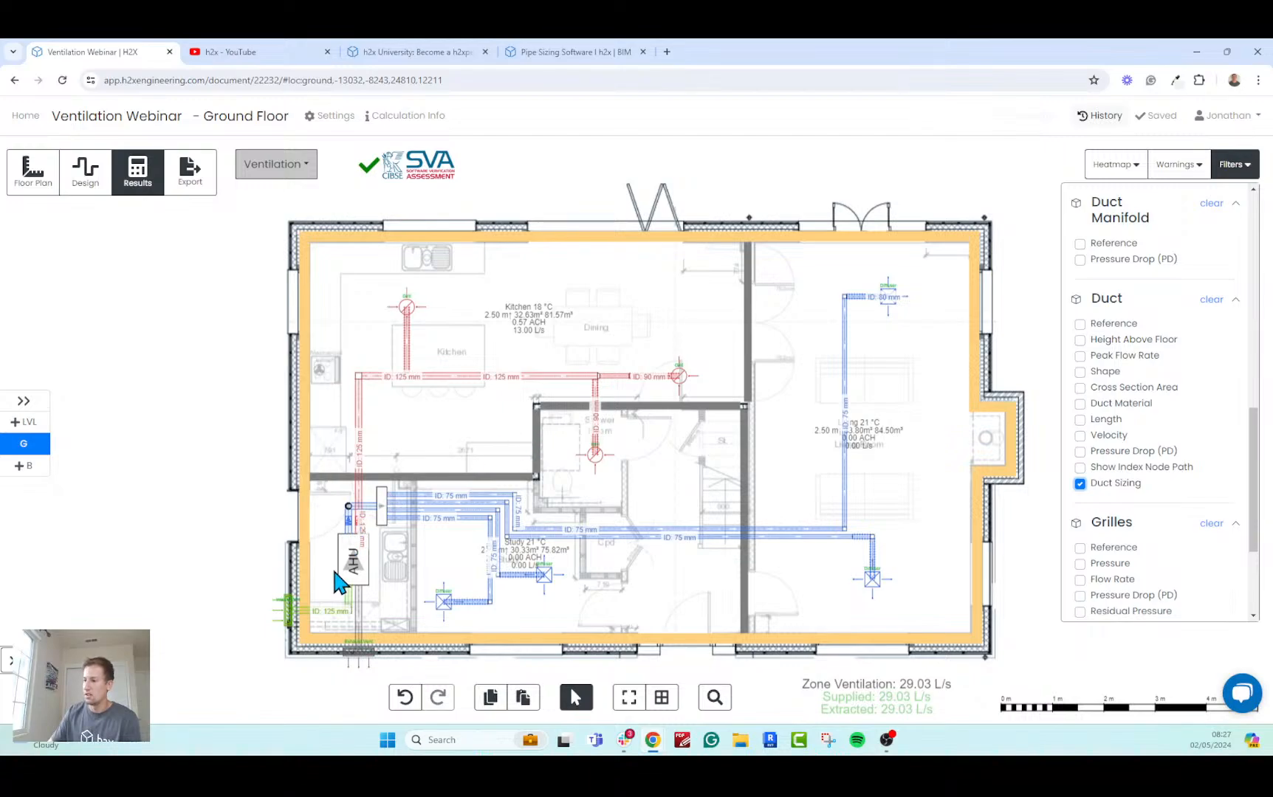
pyautogui.scroll(1, 332, 566)
pyautogui.scroll(4, 393, 428)
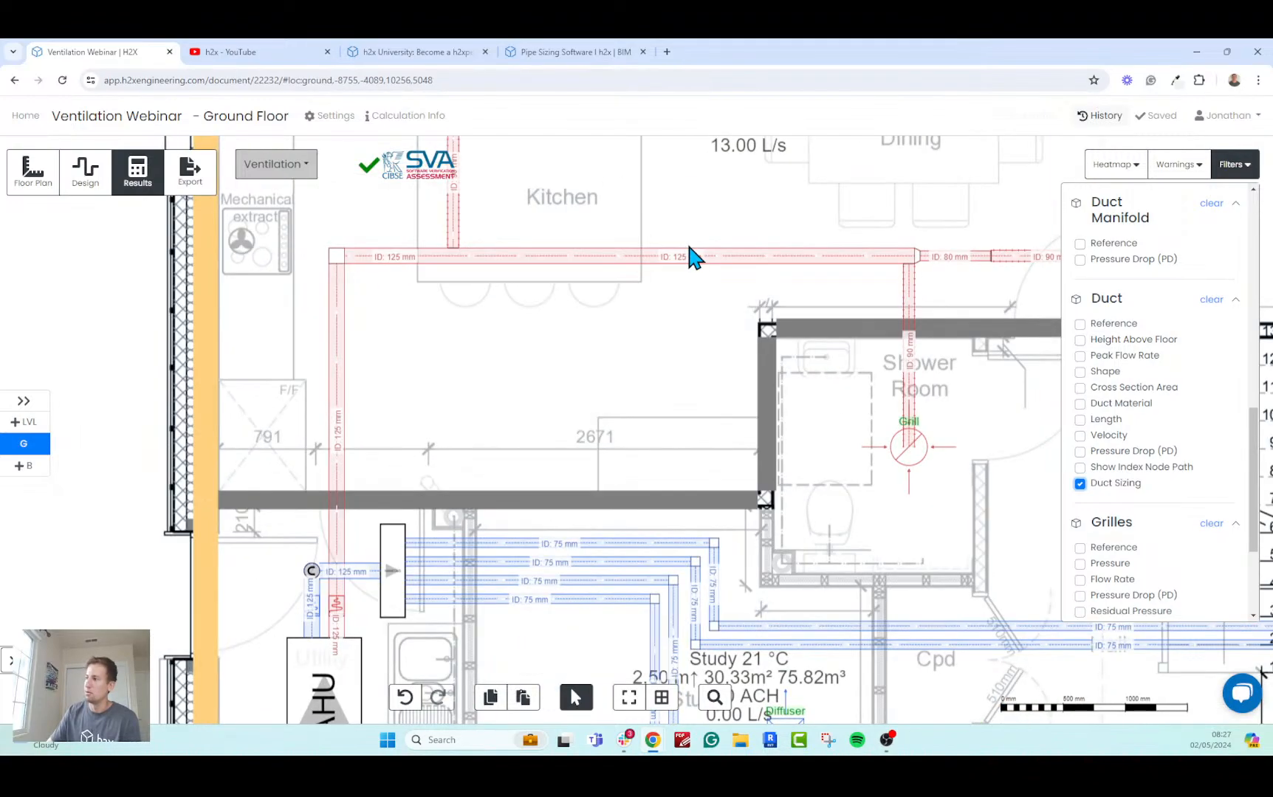
pyautogui.scroll(-3, 635, 370)
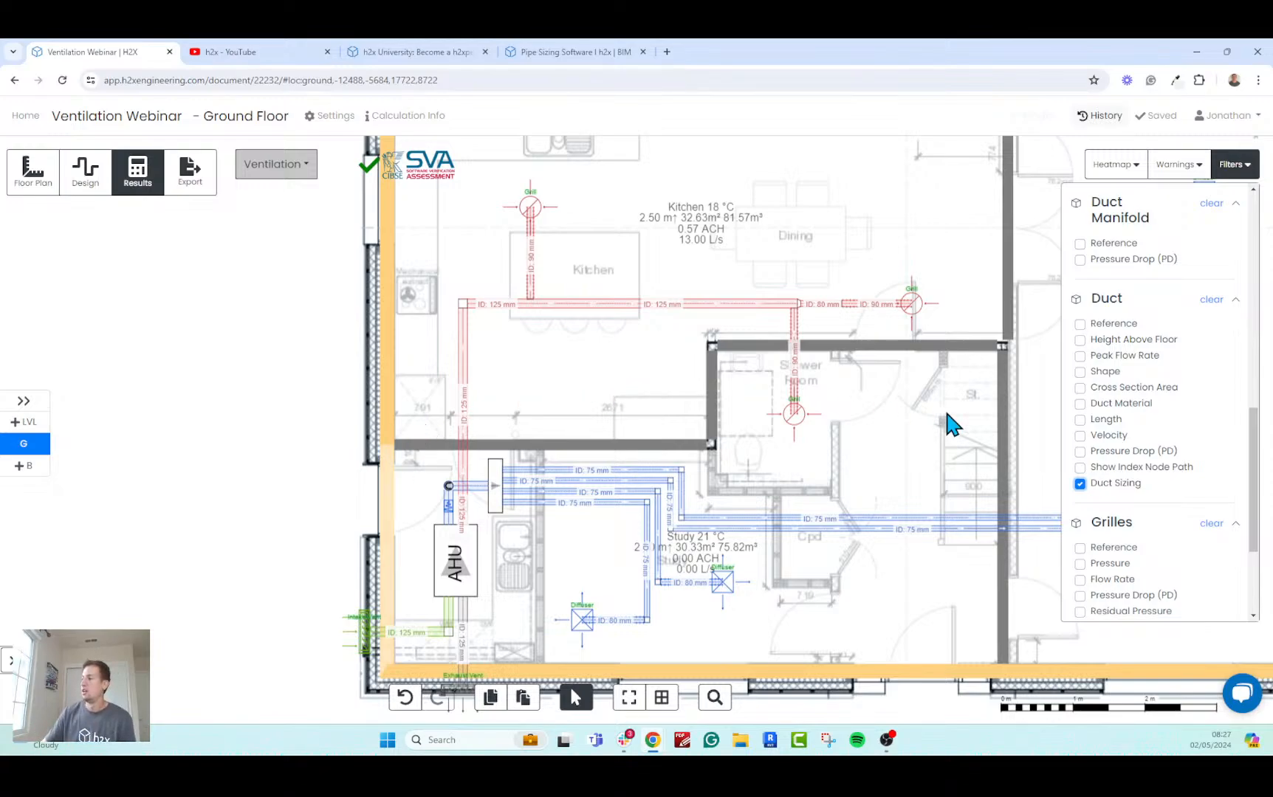
pyautogui.click(1080, 436)
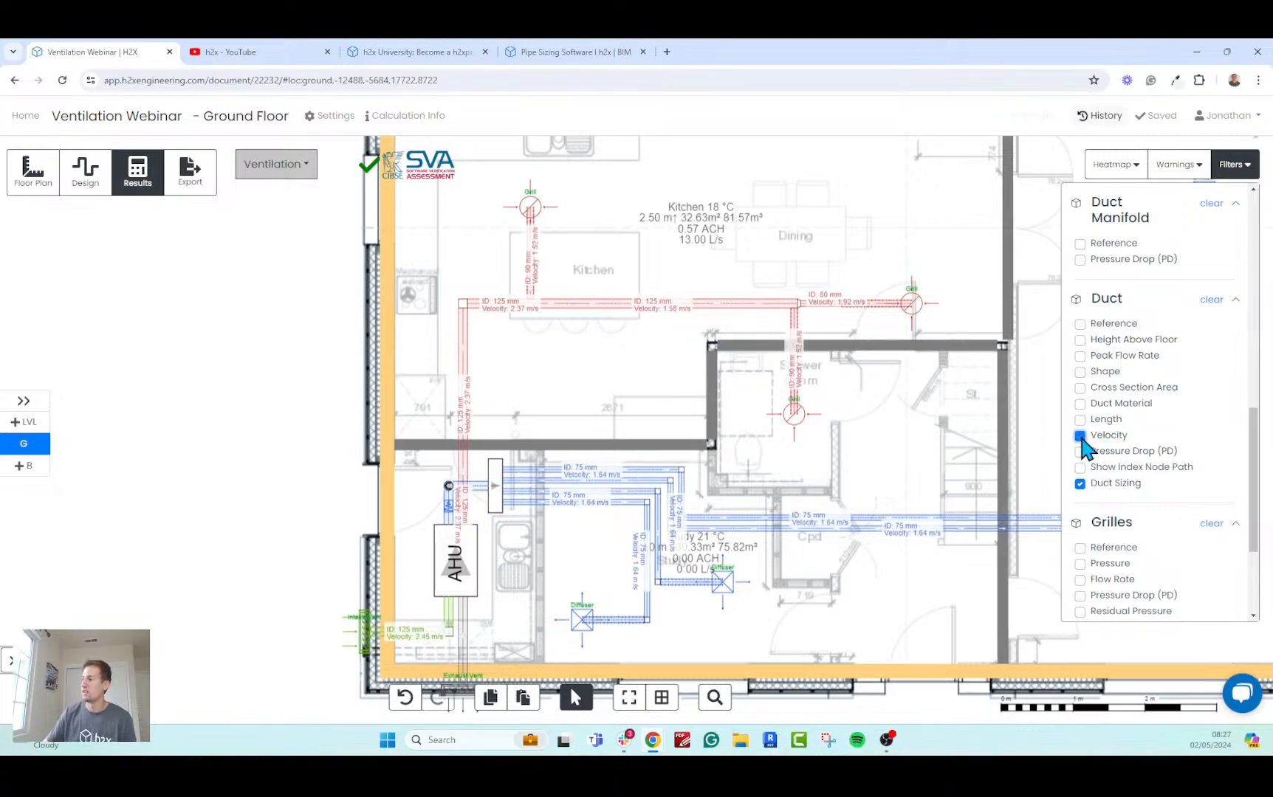
pyautogui.click(1080, 436)
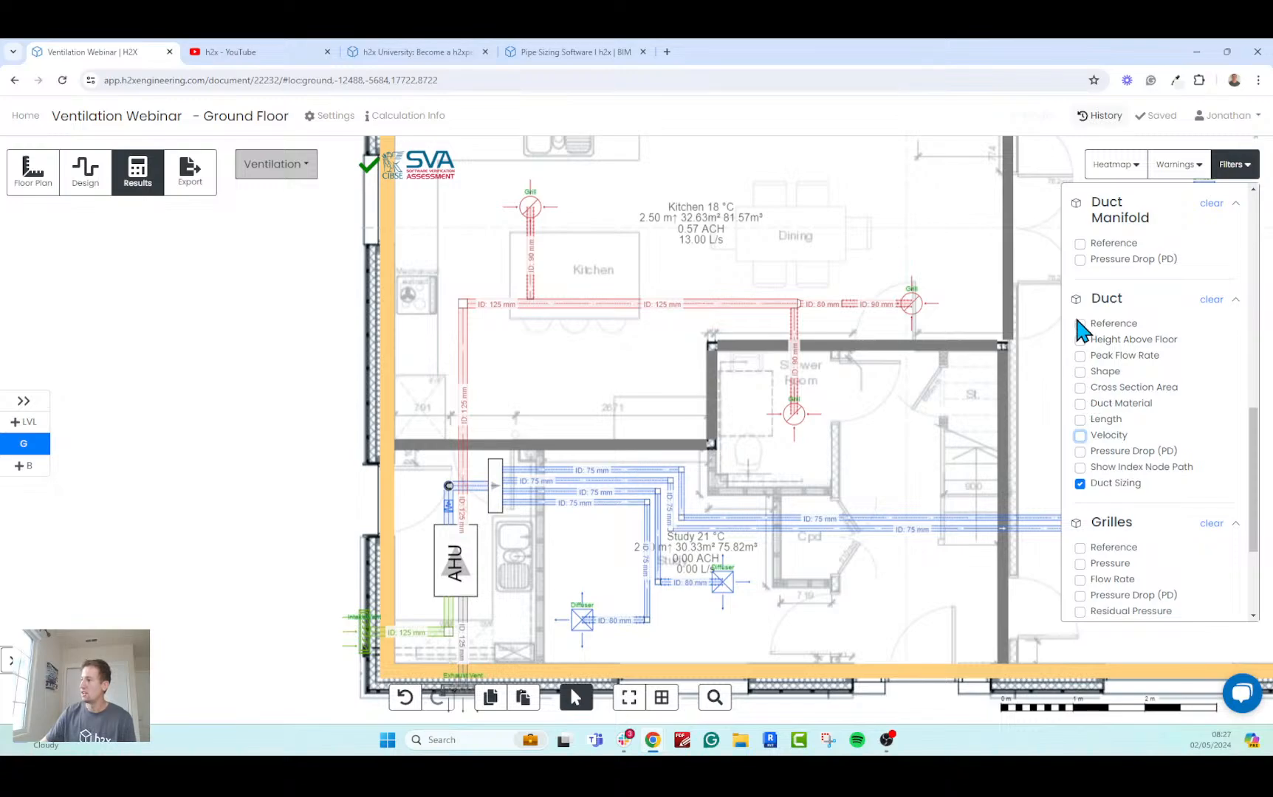
# Check the Pressure Drop (PD) results of the grilles and diffusers across the floor, then hide those labels again.
pyautogui.moveTo(1252, 470); pyautogui.dragTo(1264, 508)
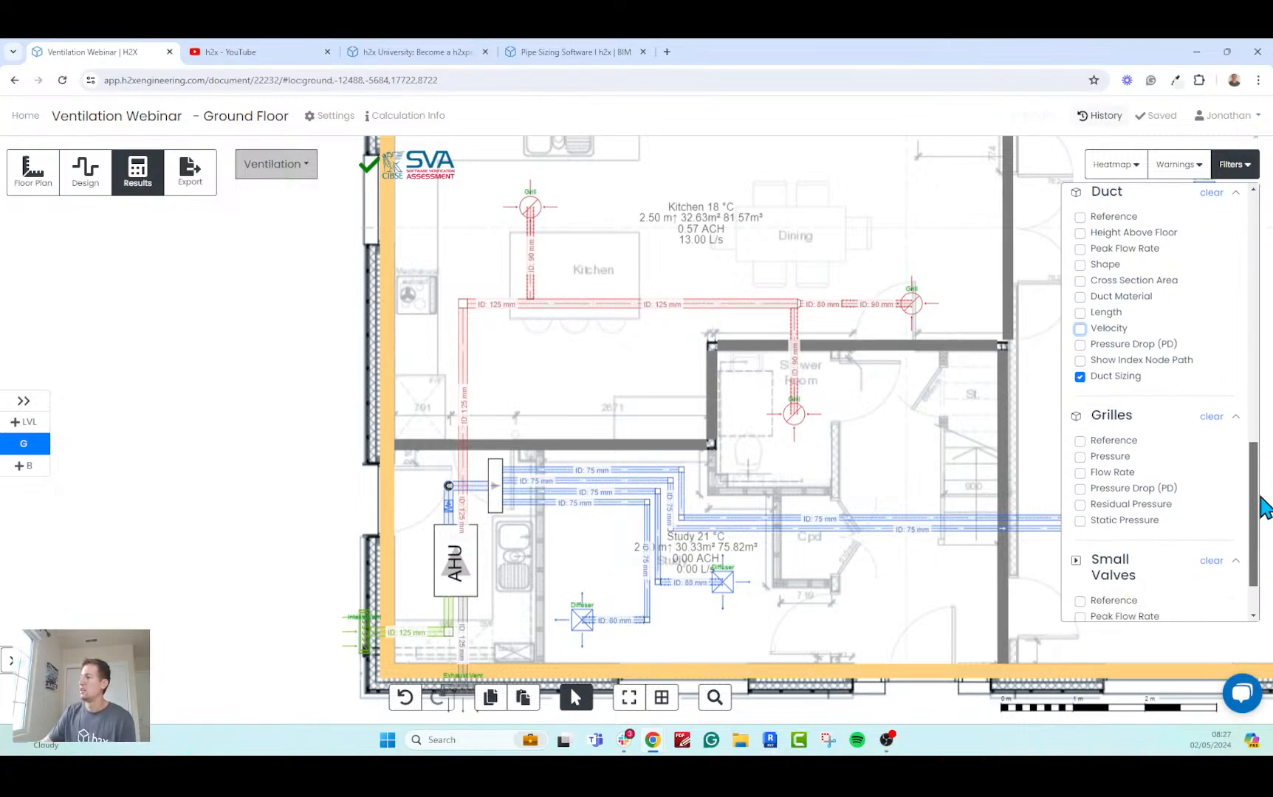
pyautogui.click(1110, 490)
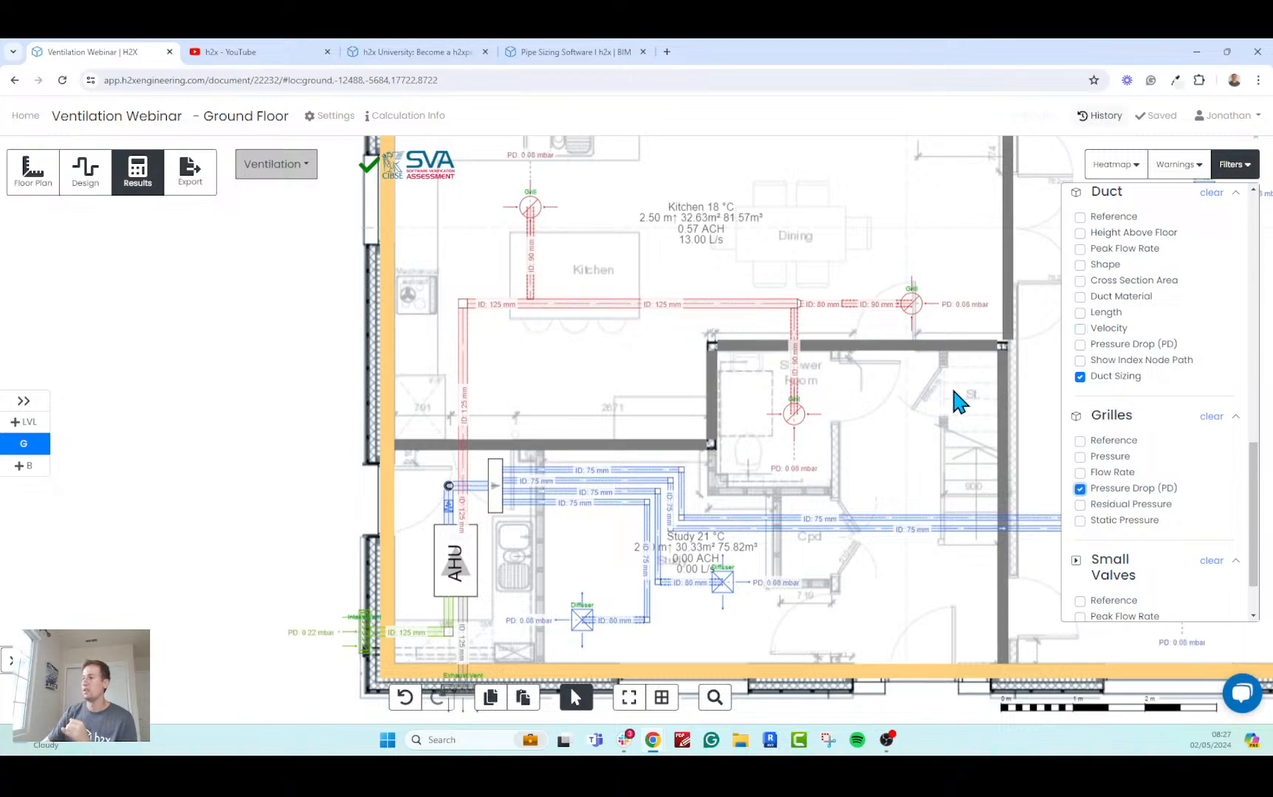
pyautogui.moveTo(958, 403); pyautogui.dragTo(883, 444)
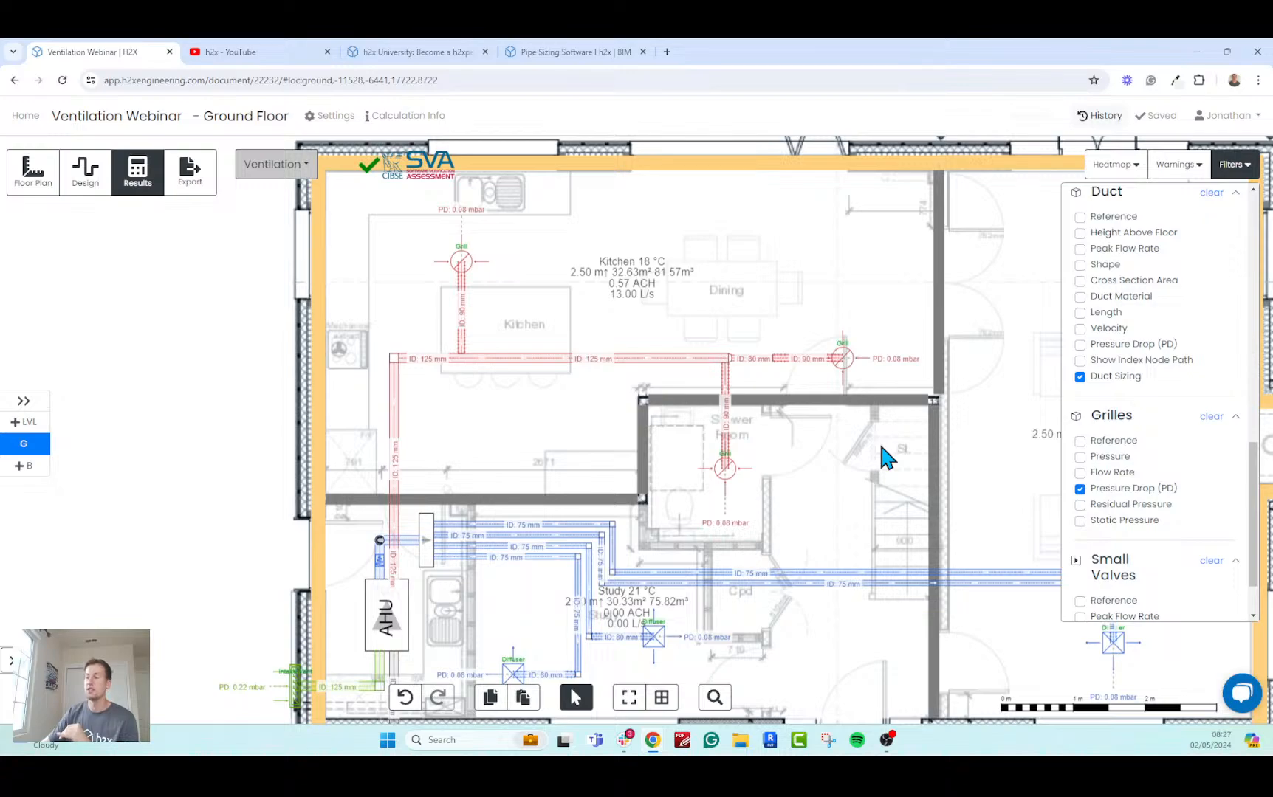
pyautogui.moveTo(460, 263)
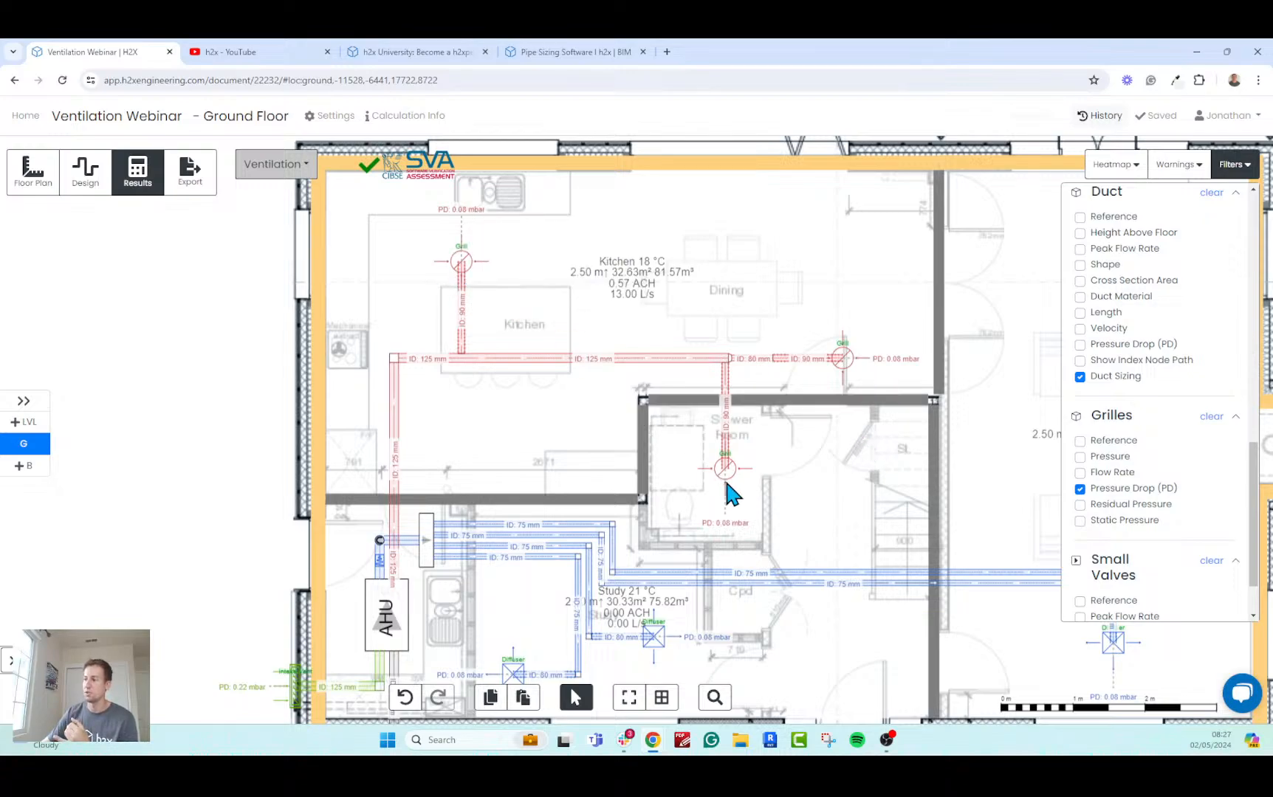
pyautogui.moveTo(909, 511); pyautogui.dragTo(849, 489)
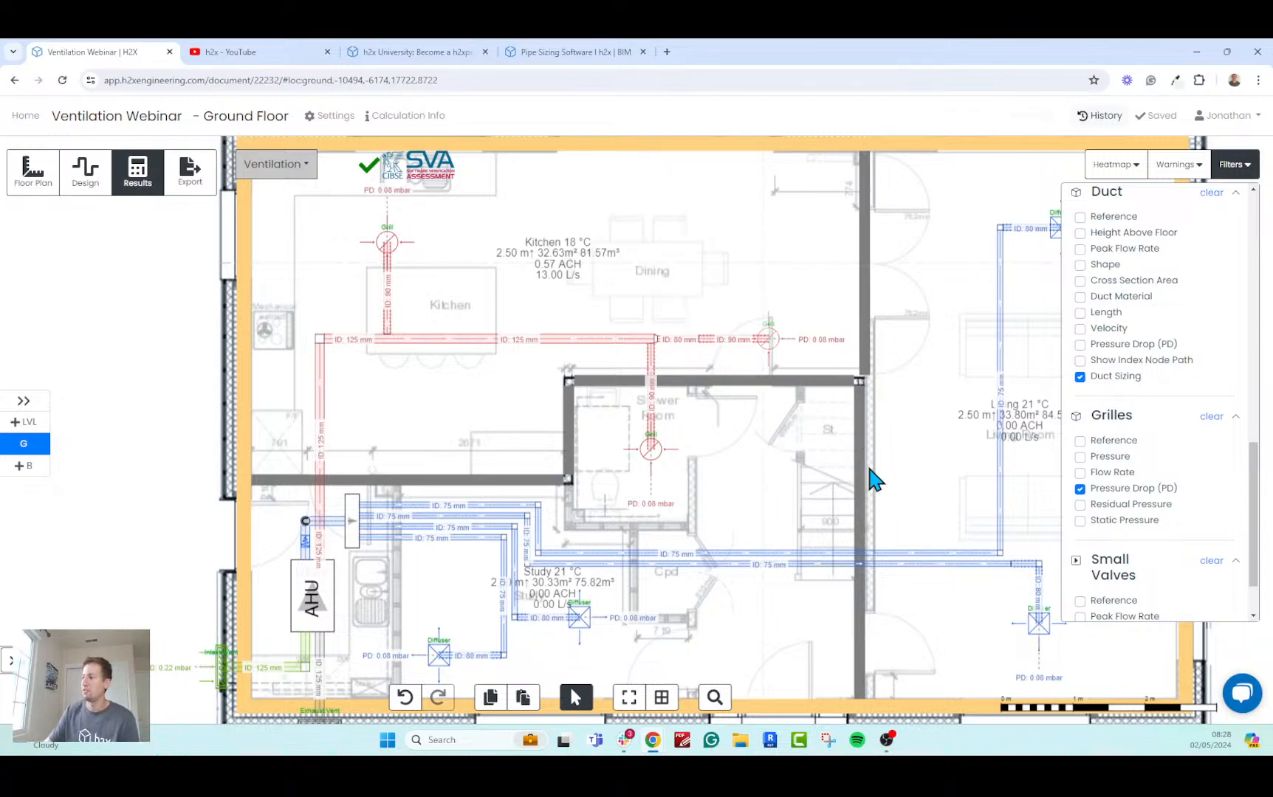
pyautogui.moveTo(872, 475); pyautogui.dragTo(829, 448)
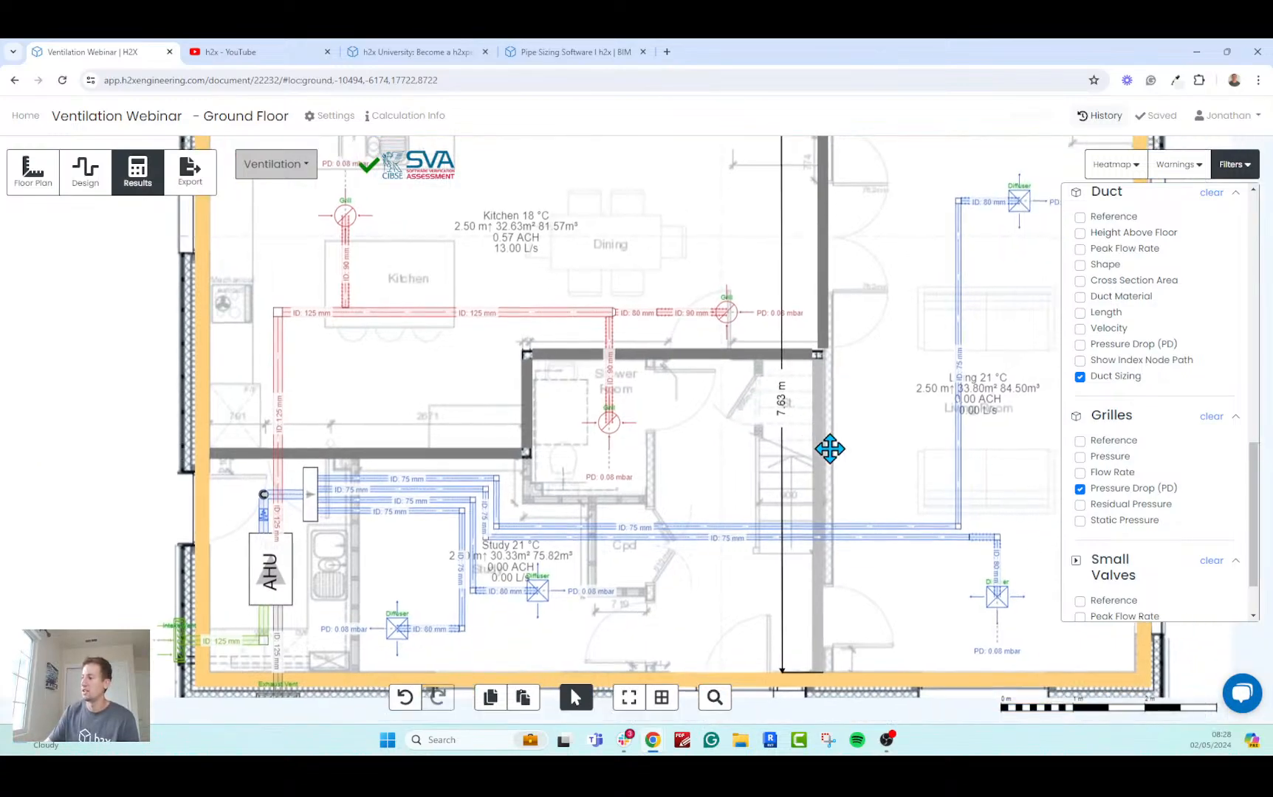
pyautogui.click(1080, 488)
# Check the Small Valves Pressure Drop (PD) results beside the AHU and hide them again.
pyautogui.scroll(-1, 1078, 483)
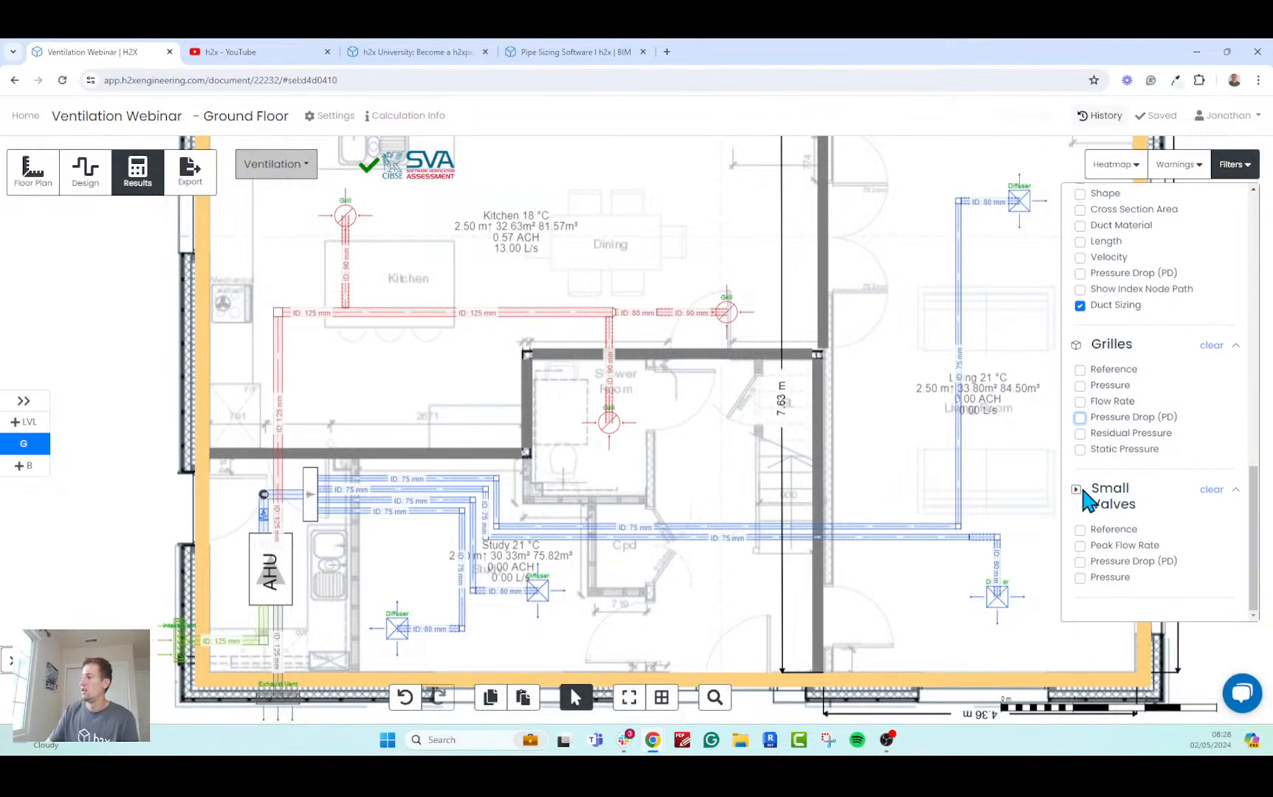
pyautogui.click(1080, 563)
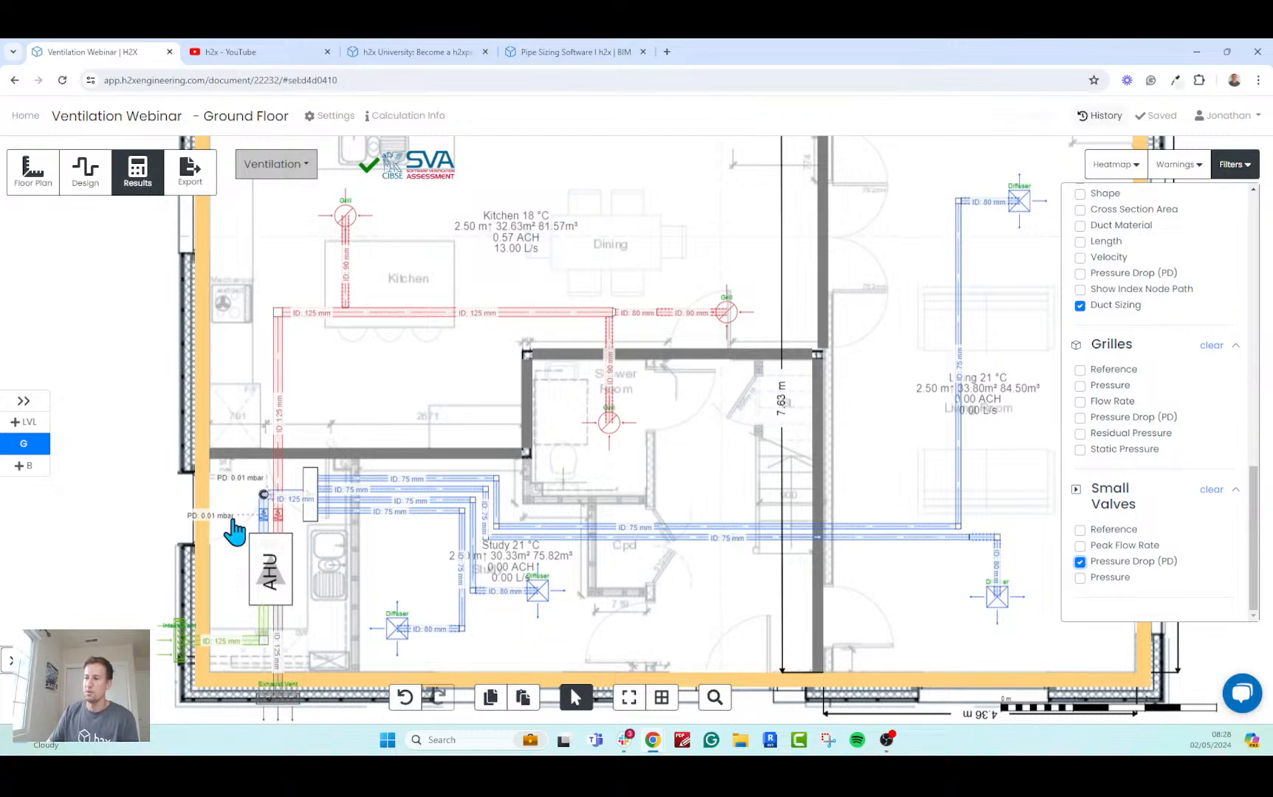
pyautogui.click(1080, 562)
# Display the Fitting Pressure Drop (PD) results and inspect the corner elbow on the kitchen extract duct.
pyautogui.scroll(5, 1091, 553)
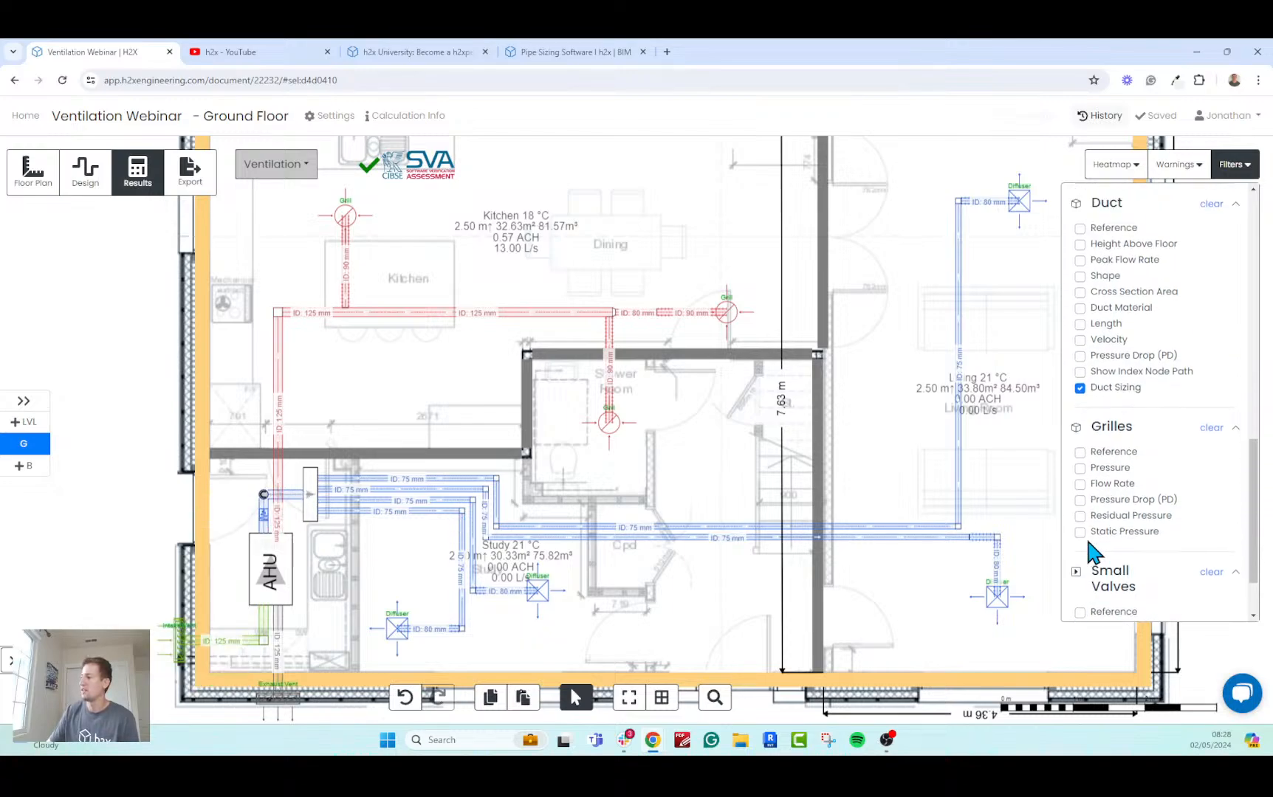
pyautogui.scroll(2, 1093, 550)
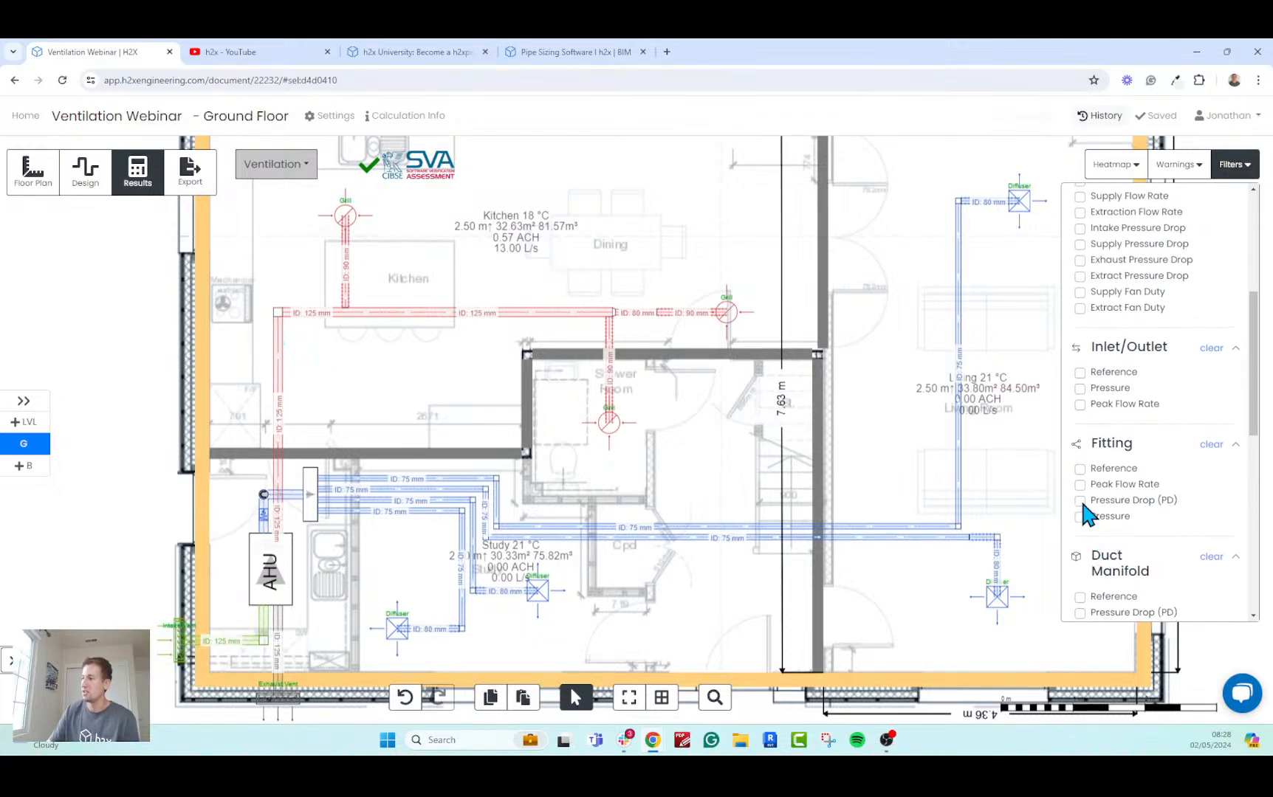
pyautogui.click(1080, 501)
pyautogui.scroll(4, 233, 294)
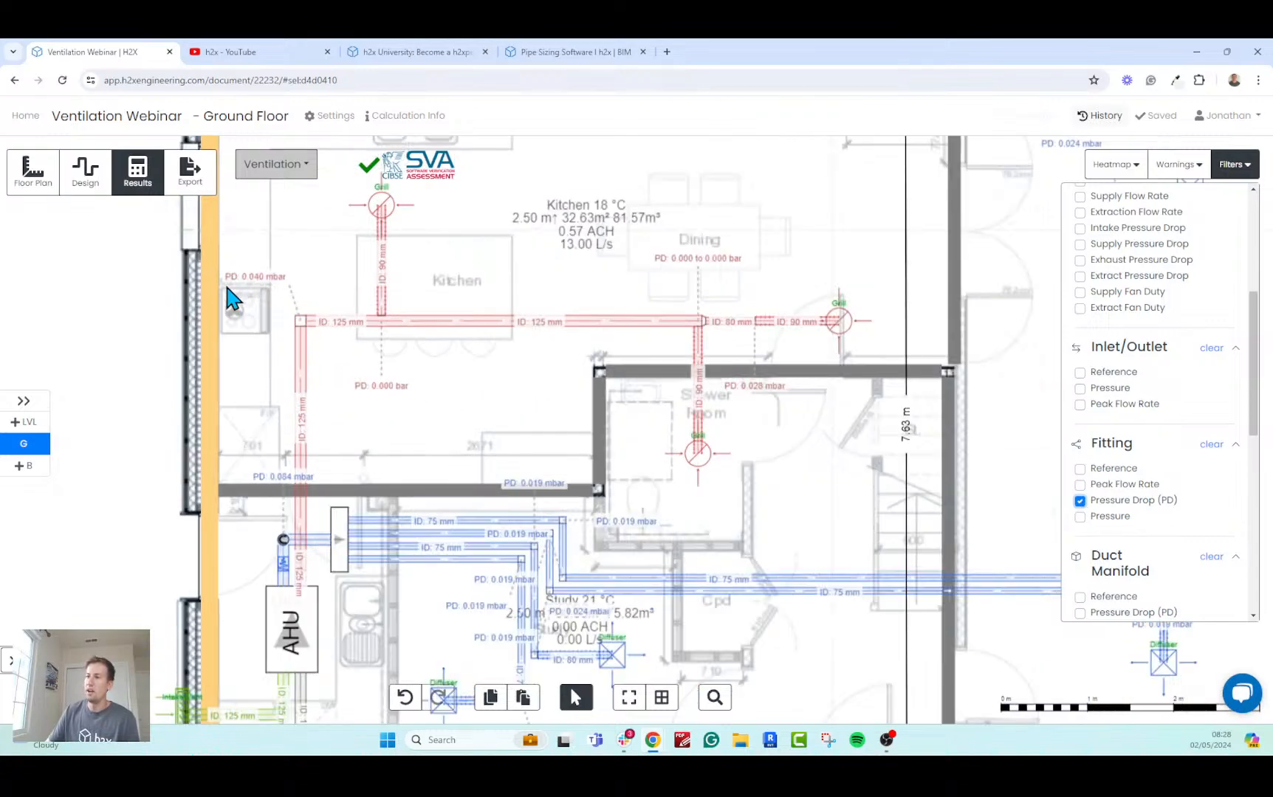
pyautogui.scroll(3, 377, 355)
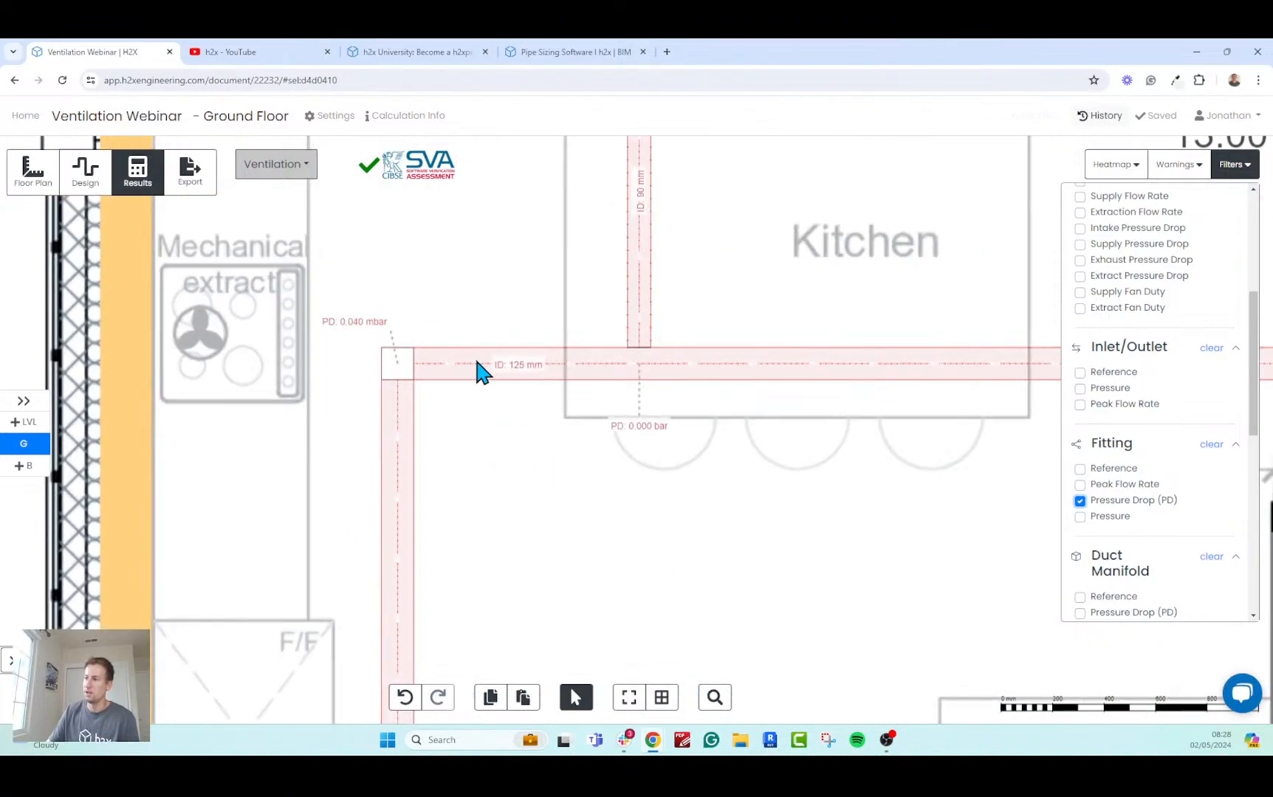
pyautogui.moveTo(473, 364)
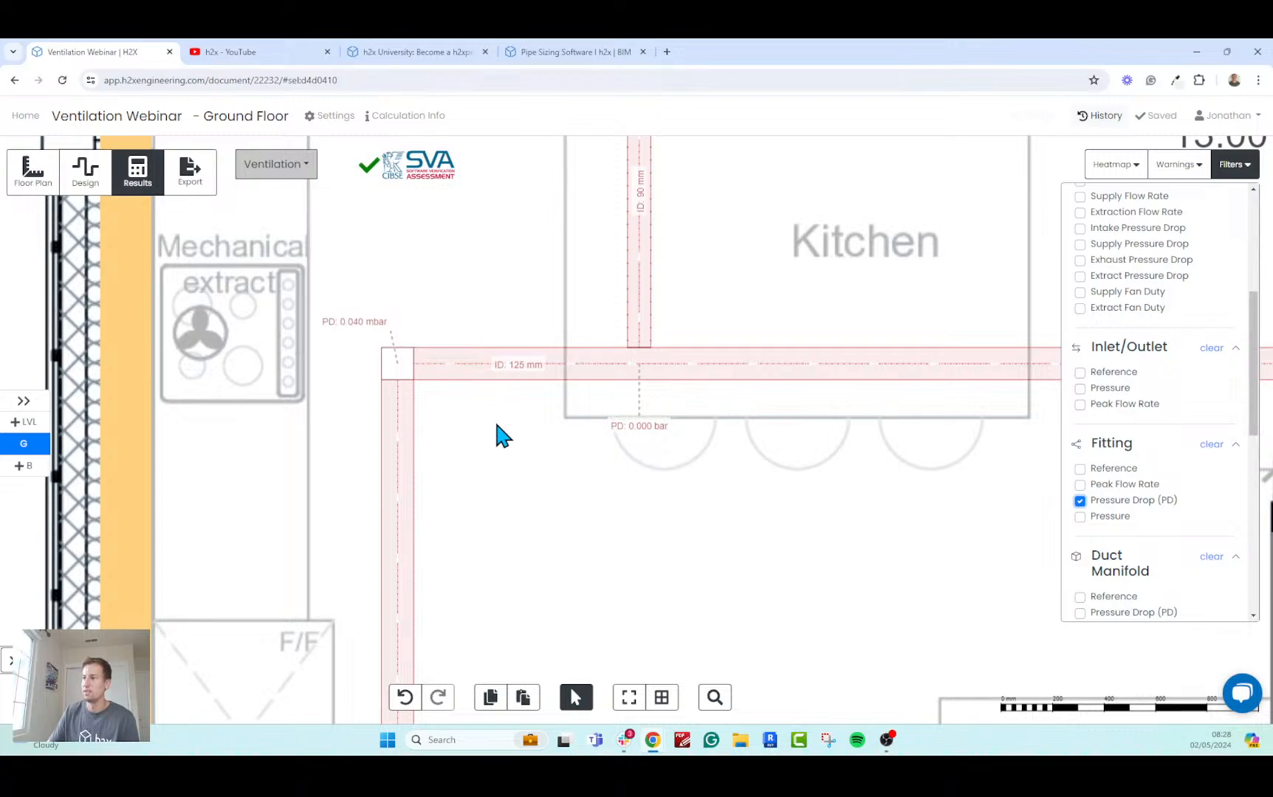
# Return to the design and override the Circular Elbow Type of the kitchen extract duct's corner elbow to Smooth.
pyautogui.scroll(-2, 495, 443)
pyautogui.click(84, 172)
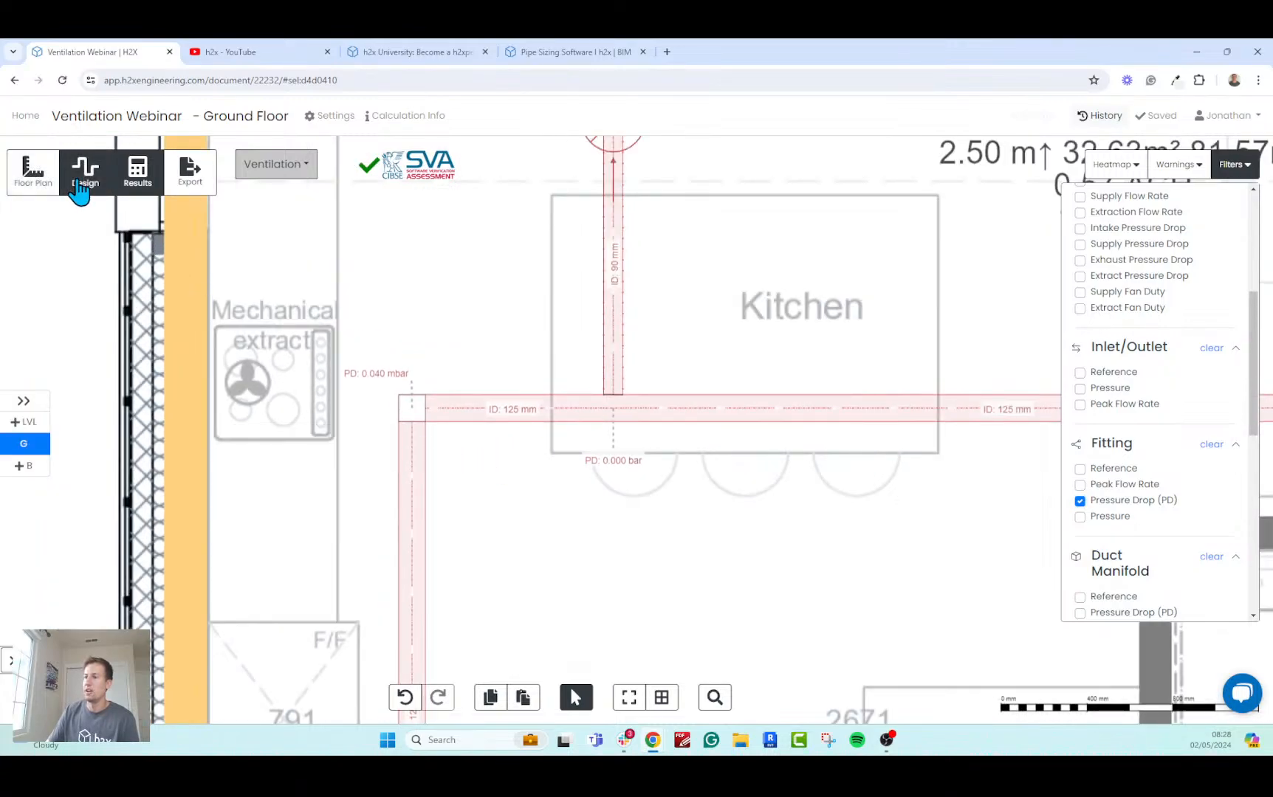
pyautogui.click(413, 414)
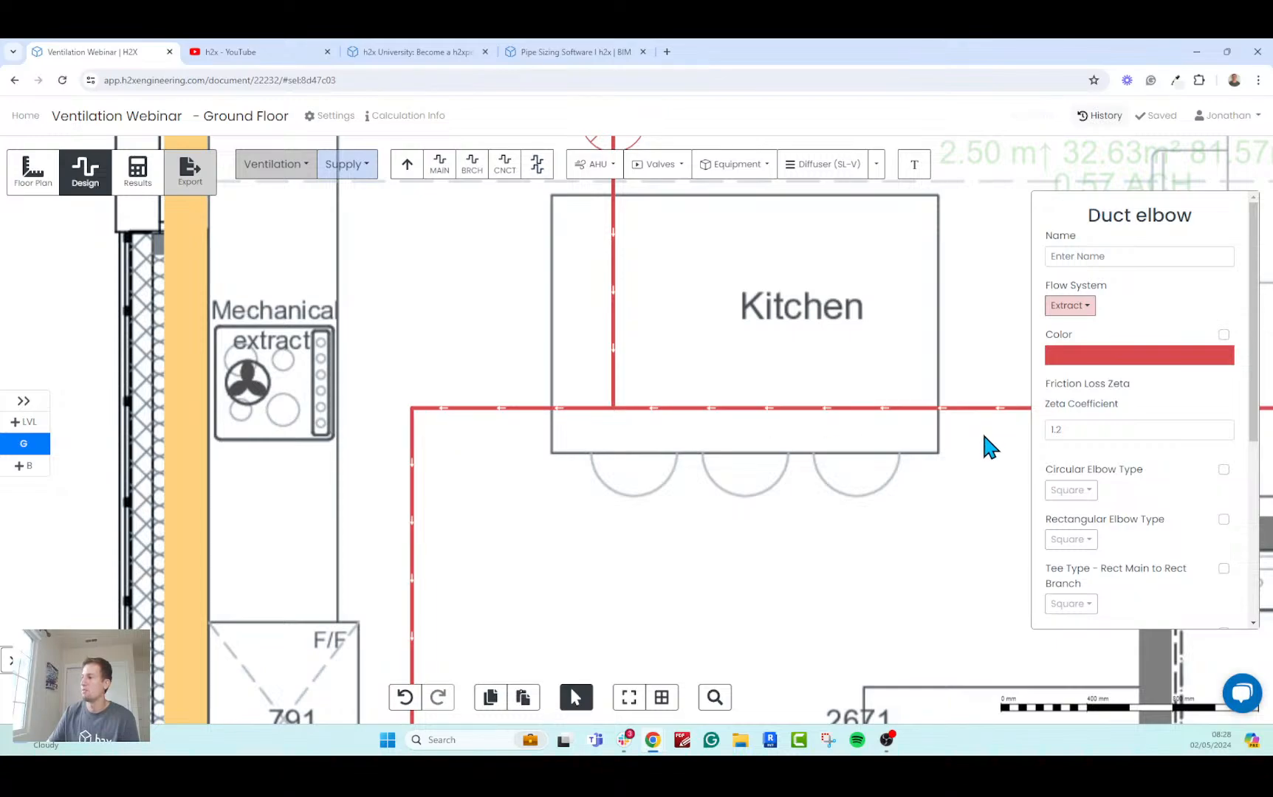
pyautogui.click(1223, 469)
pyautogui.click(1083, 491)
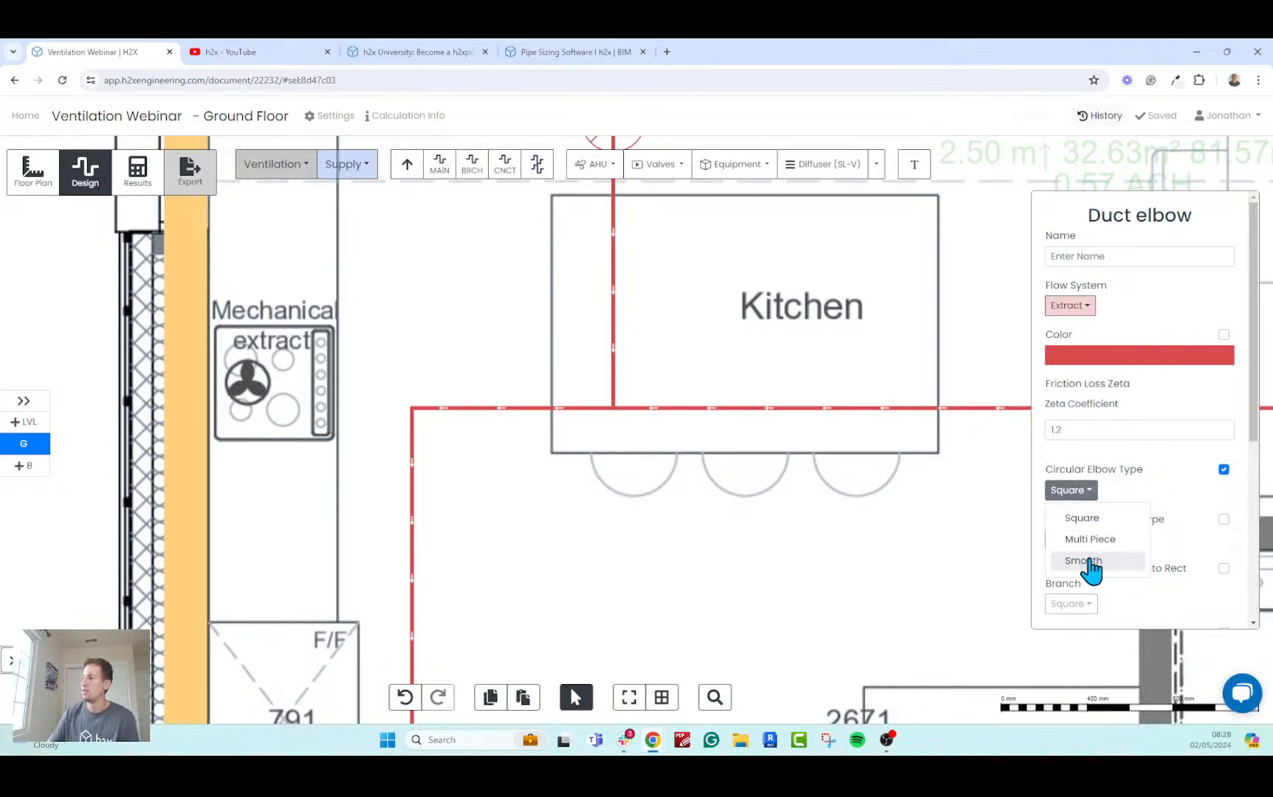
pyautogui.click(1088, 563)
pyautogui.click(742, 526)
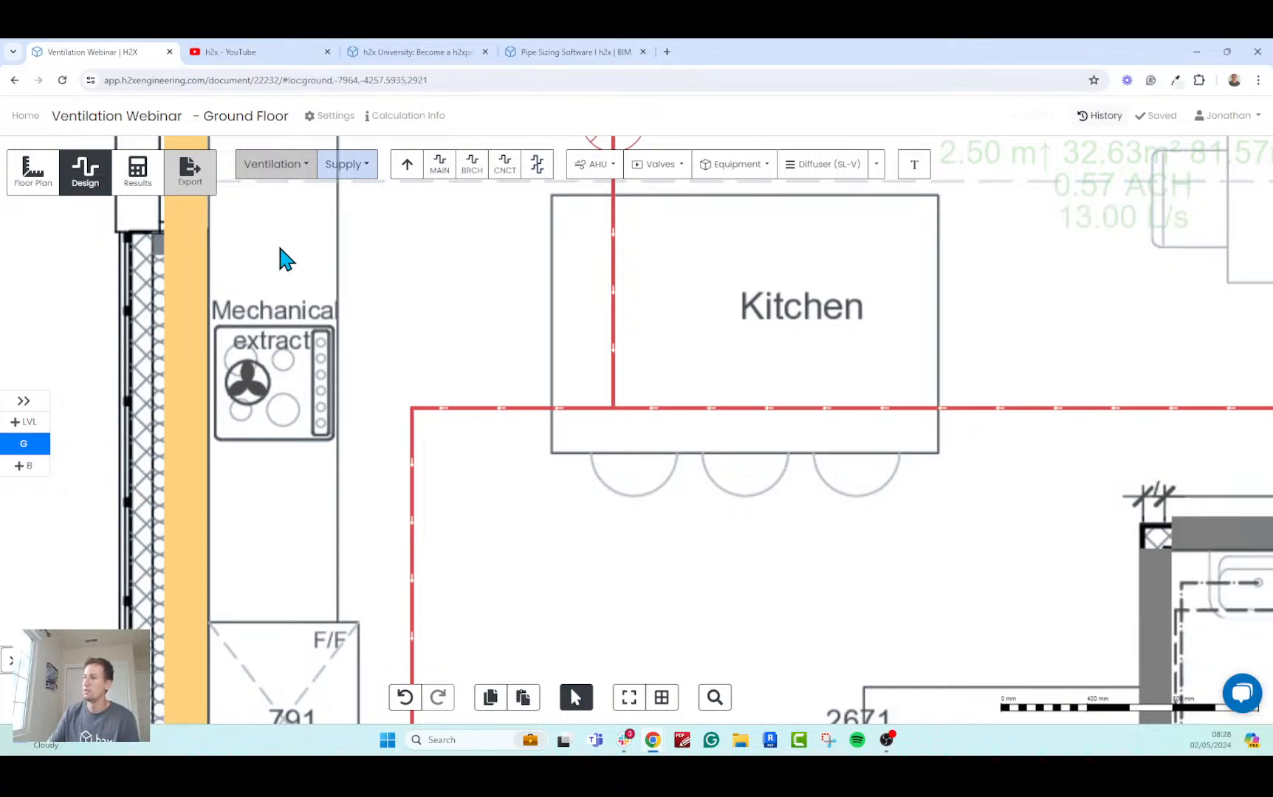
# Recalculate the ventilation results and review the fitting pressure drops across the ground floor.
pyautogui.click(140, 191)
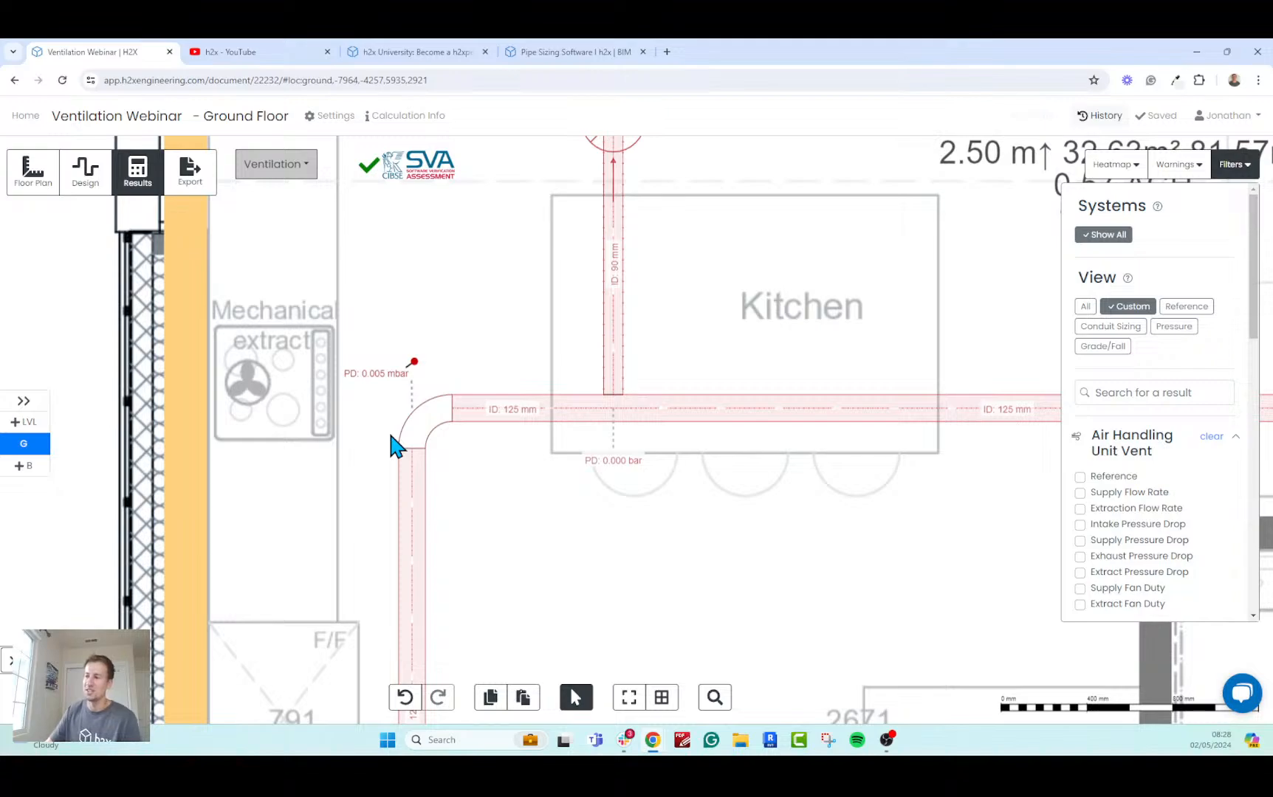
pyautogui.scroll(-4, 328, 488)
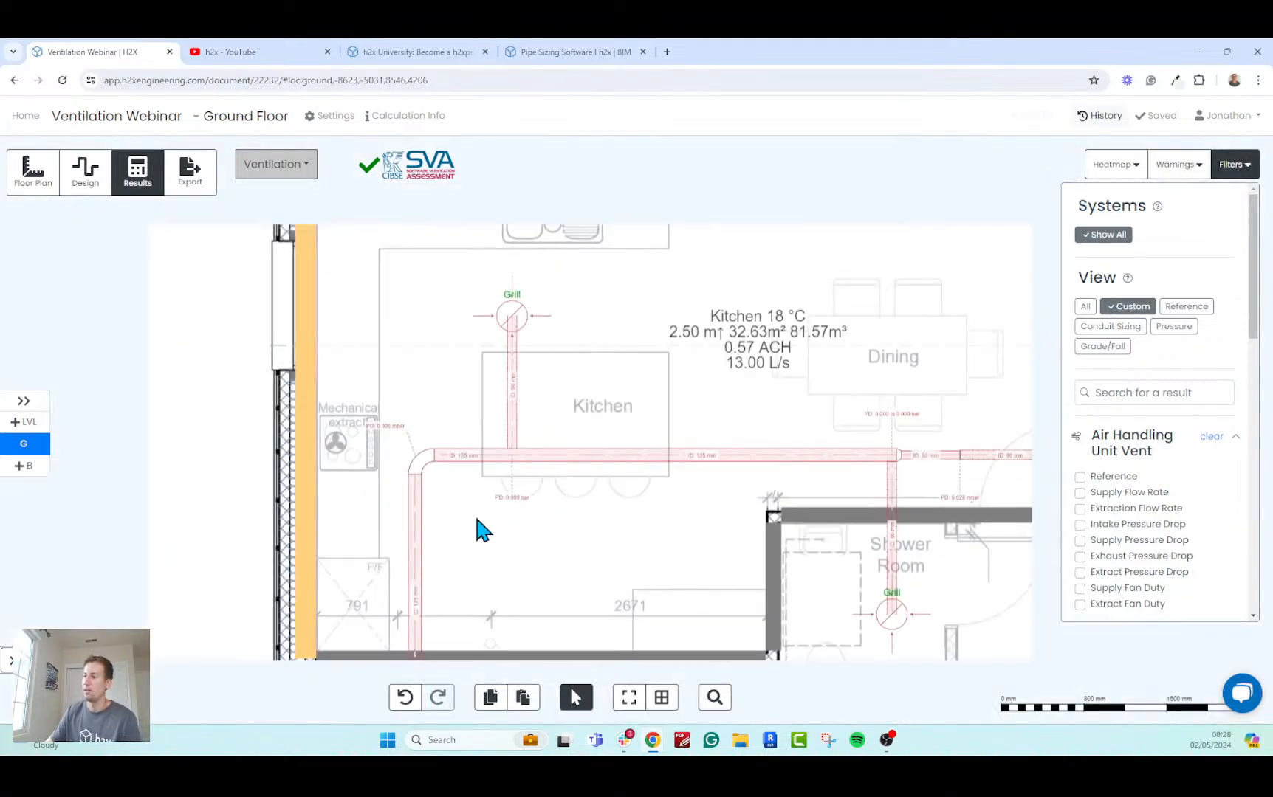
pyautogui.scroll(-5, 476, 519)
pyautogui.moveTo(310, 517); pyautogui.dragTo(214, 354)
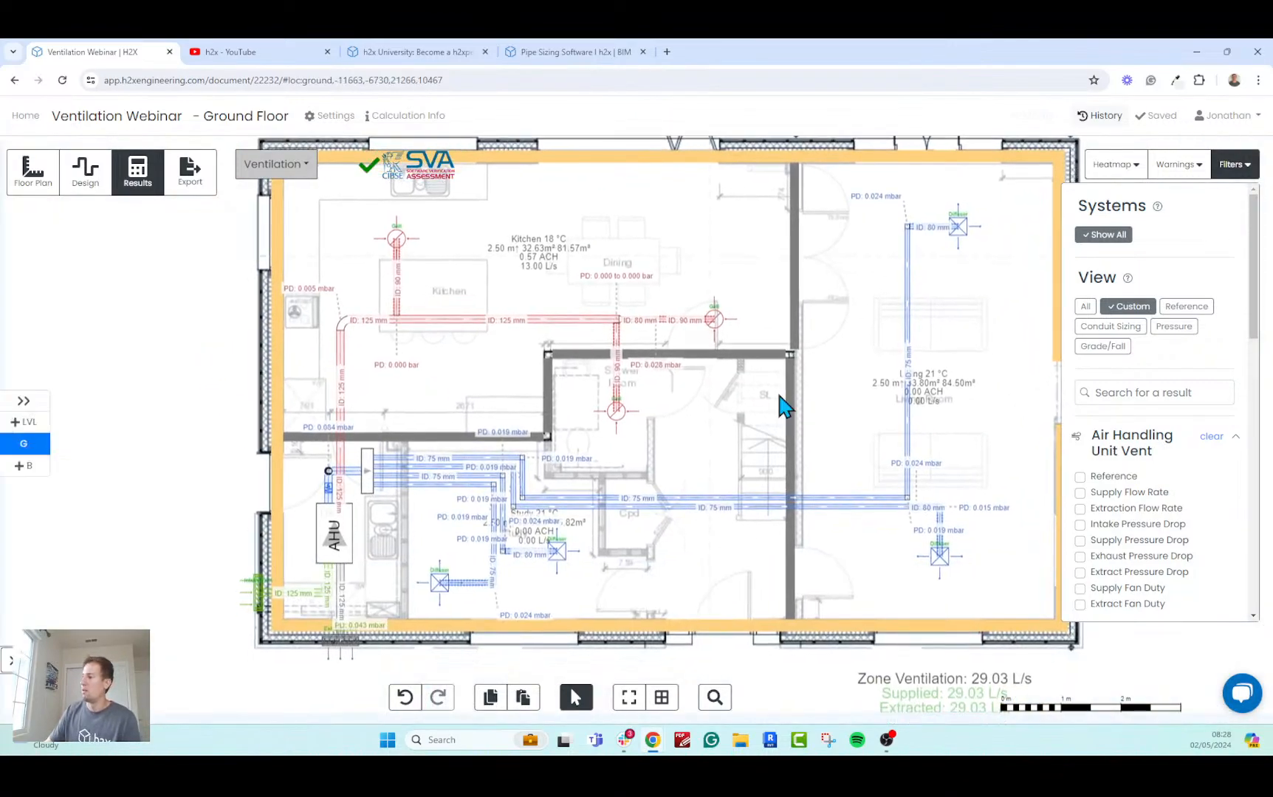
# Check the AHU's Supply Fan Duty and Extract Fan Duty results, then hide both labels again.
pyautogui.moveTo(1256, 329); pyautogui.dragTo(1251, 365)
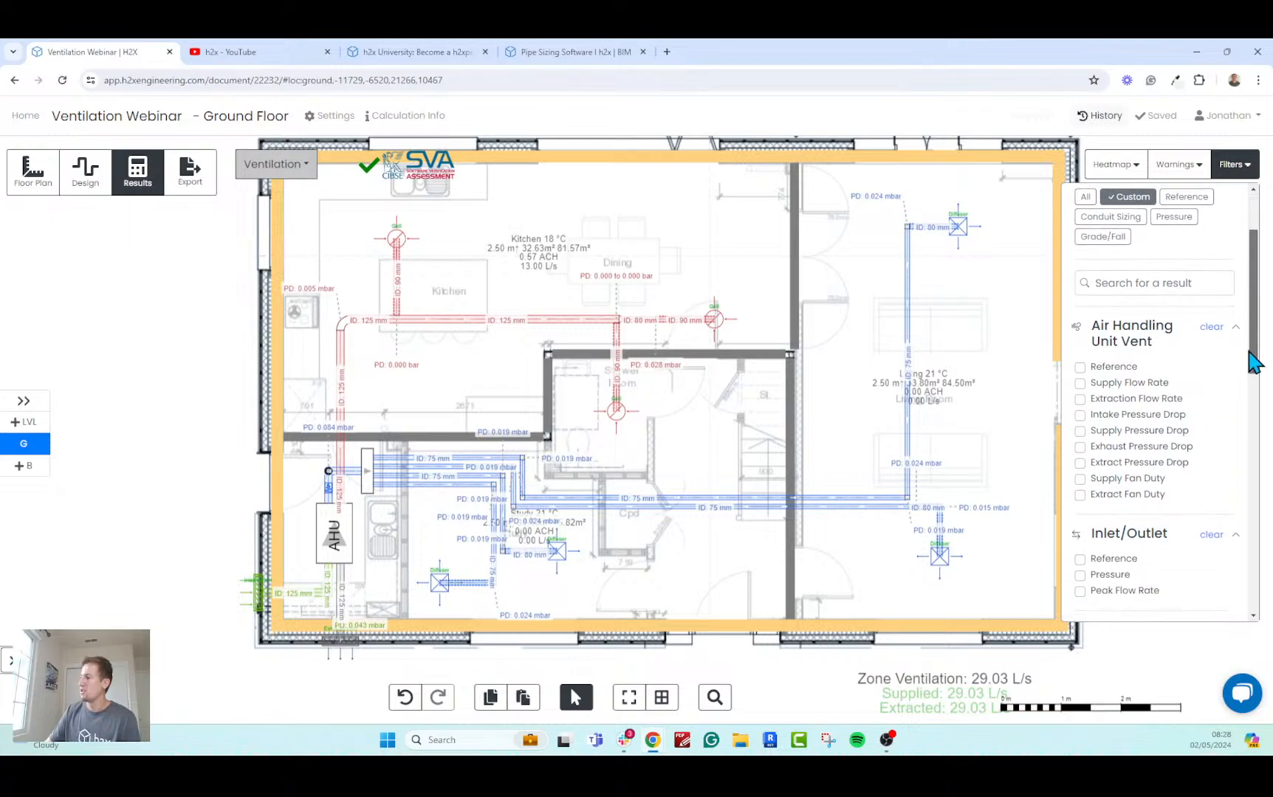
pyautogui.click(1128, 474)
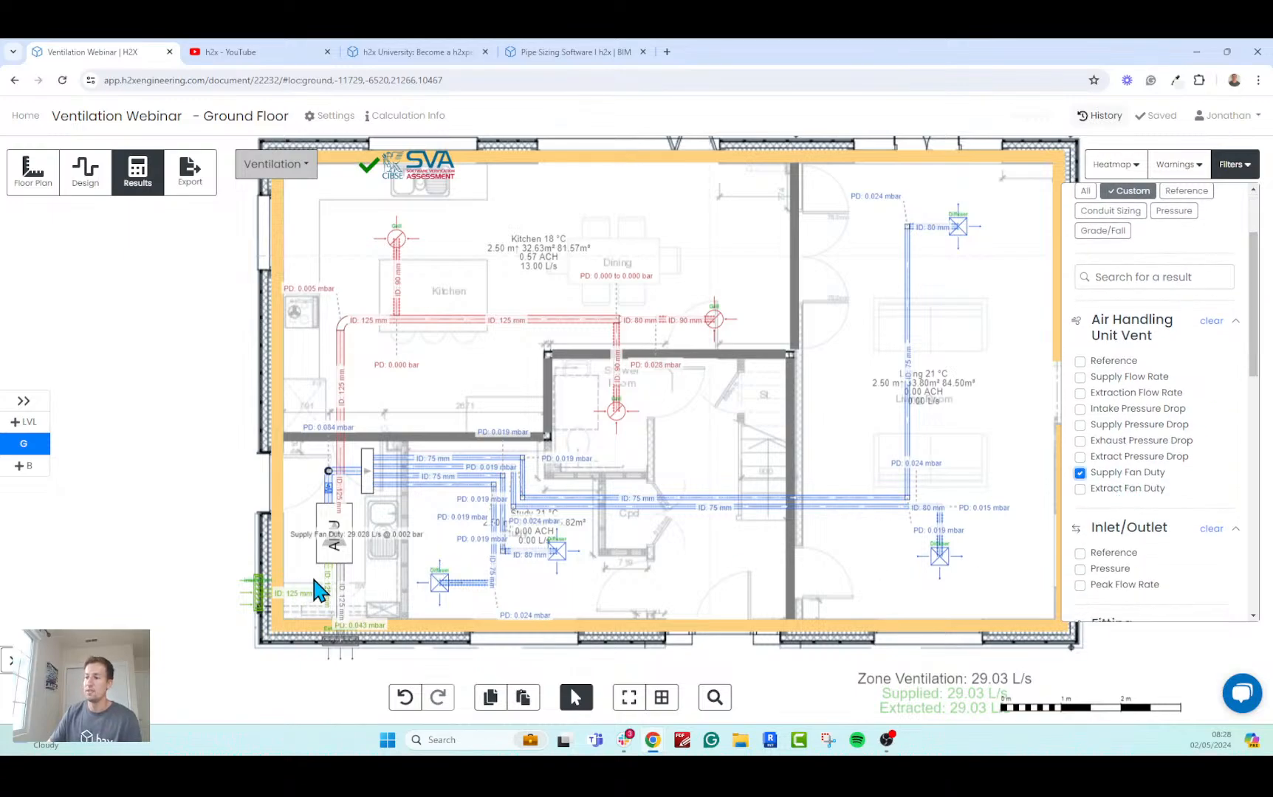
pyautogui.click(1105, 490)
pyautogui.scroll(3, 350, 545)
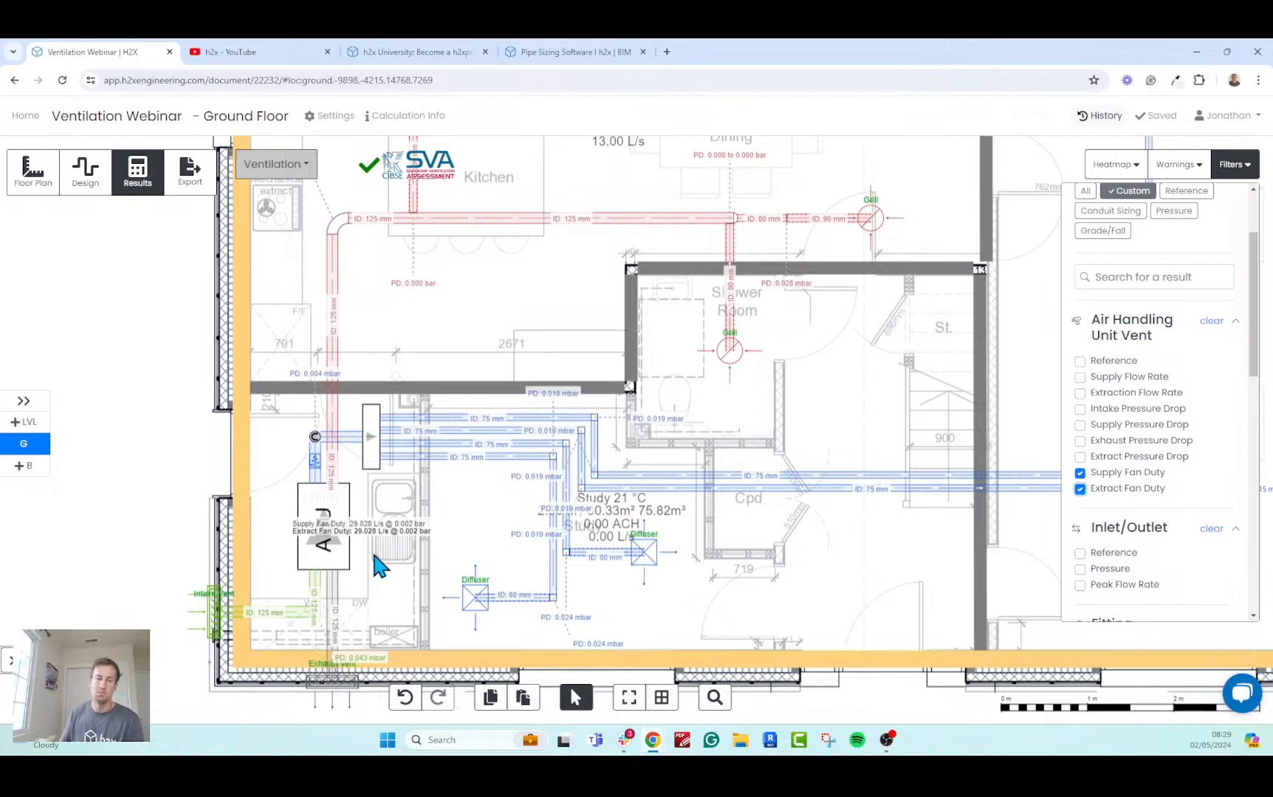
pyautogui.scroll(-2, 515, 542)
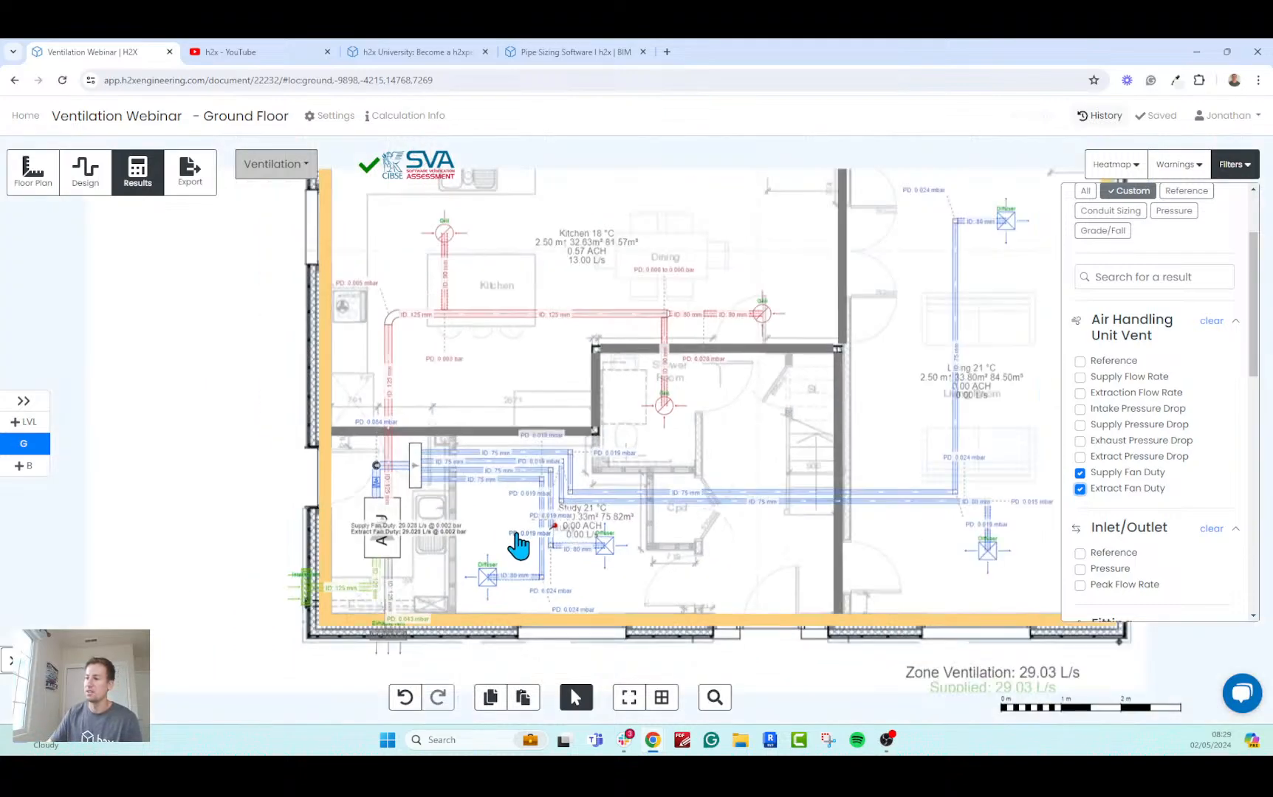
pyautogui.click(1156, 472)
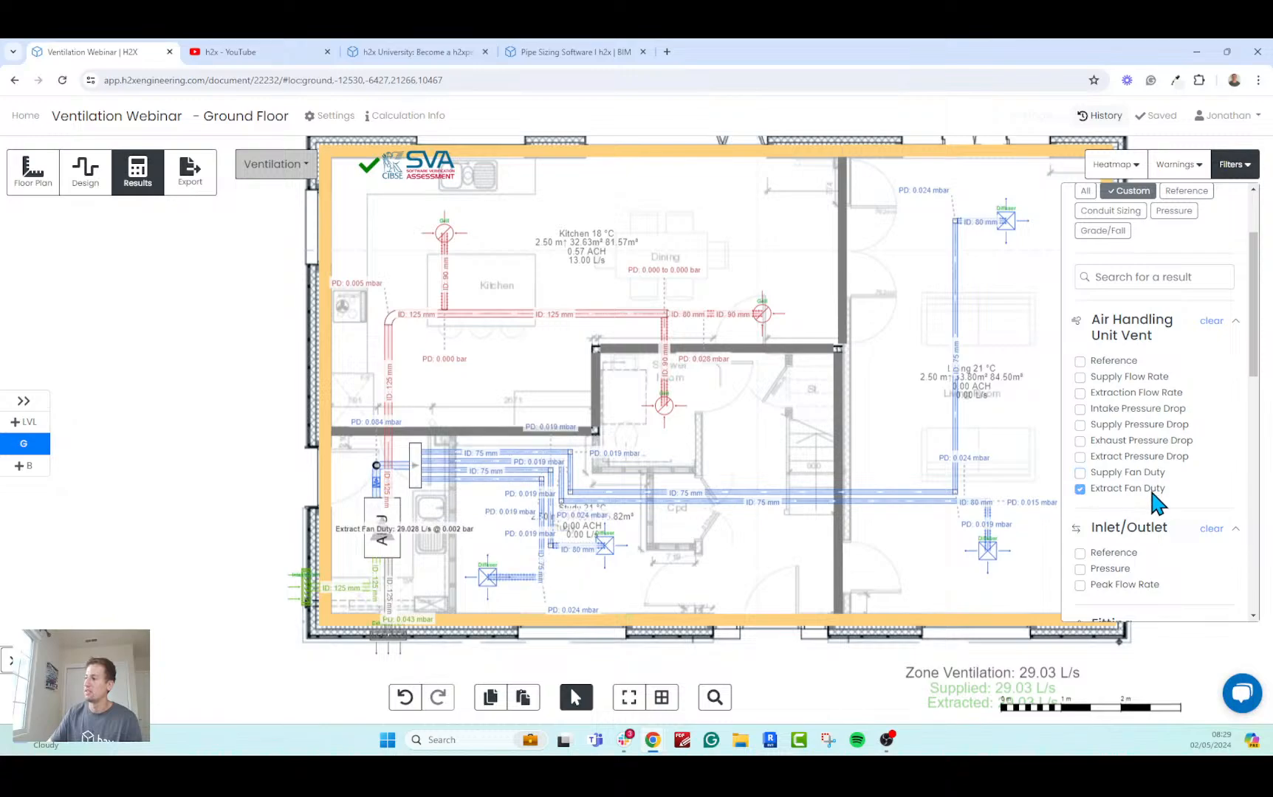
pyautogui.click(1153, 488)
# Show the Index Node Path on the ducts and trace it from the intake vent through the AHU to the living room diffuser.
pyautogui.scroll(-2, 837, 552)
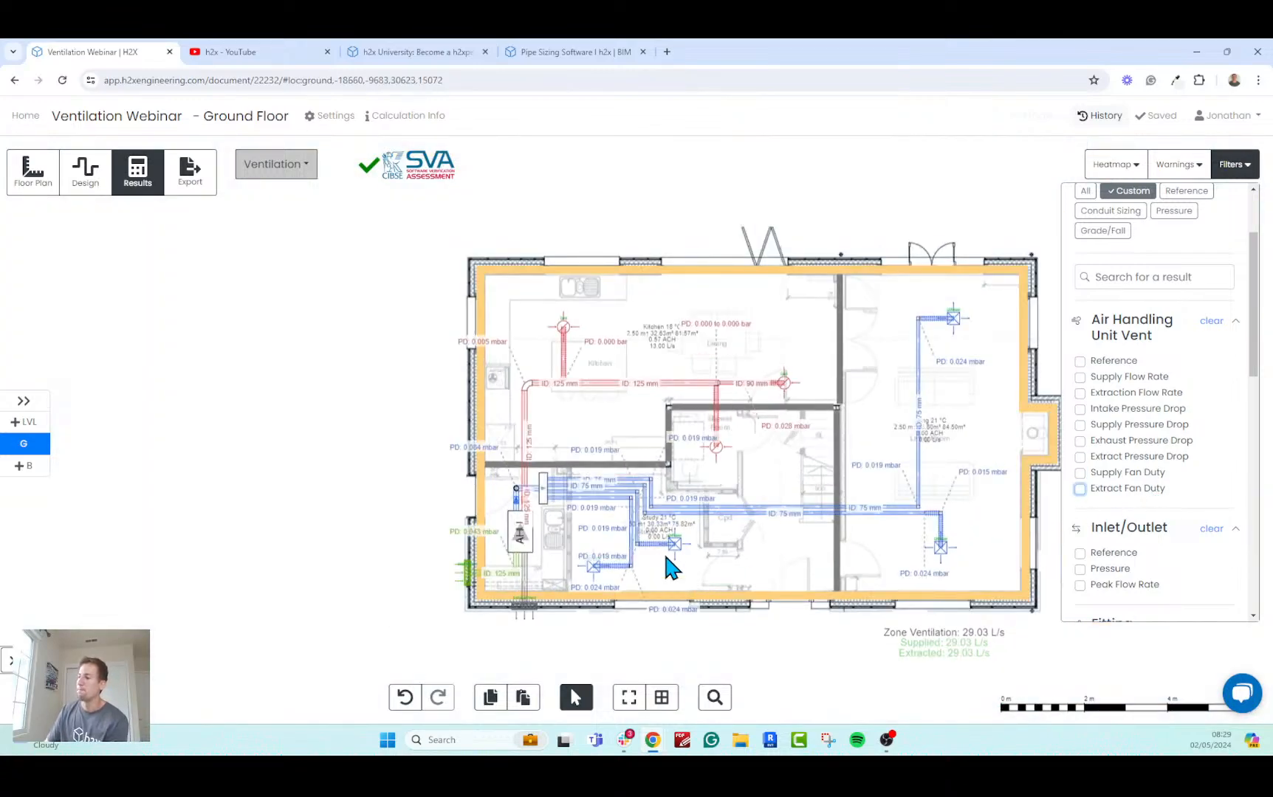
pyautogui.scroll(-6, 1194, 394)
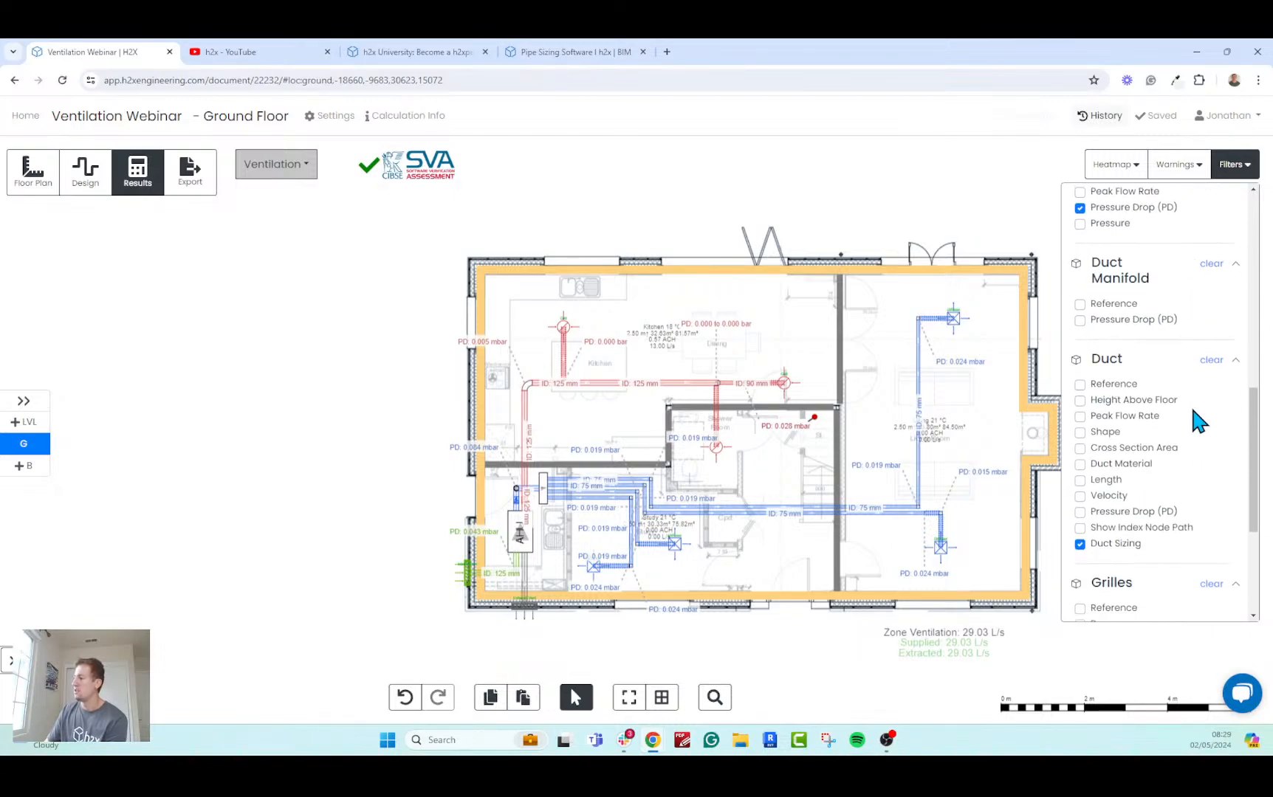
pyautogui.scroll(-1, 1196, 421)
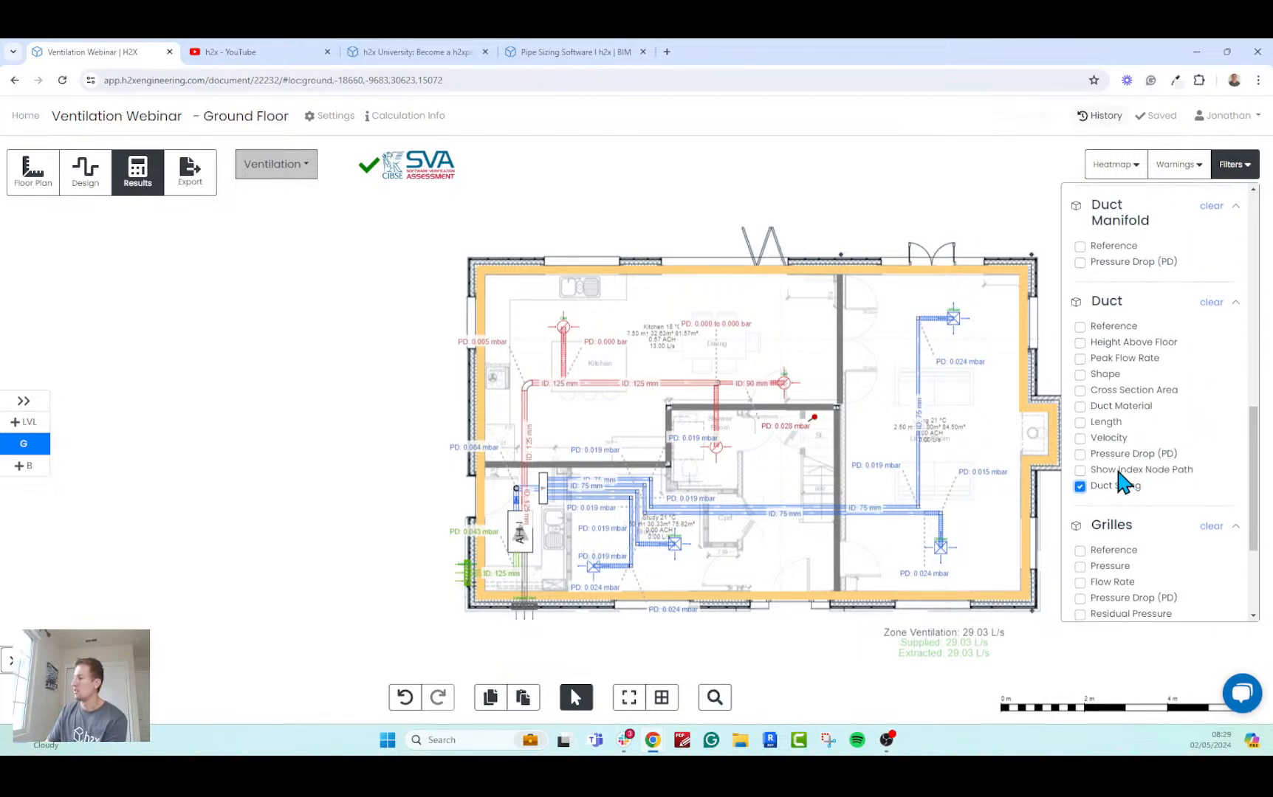
pyautogui.click(1118, 471)
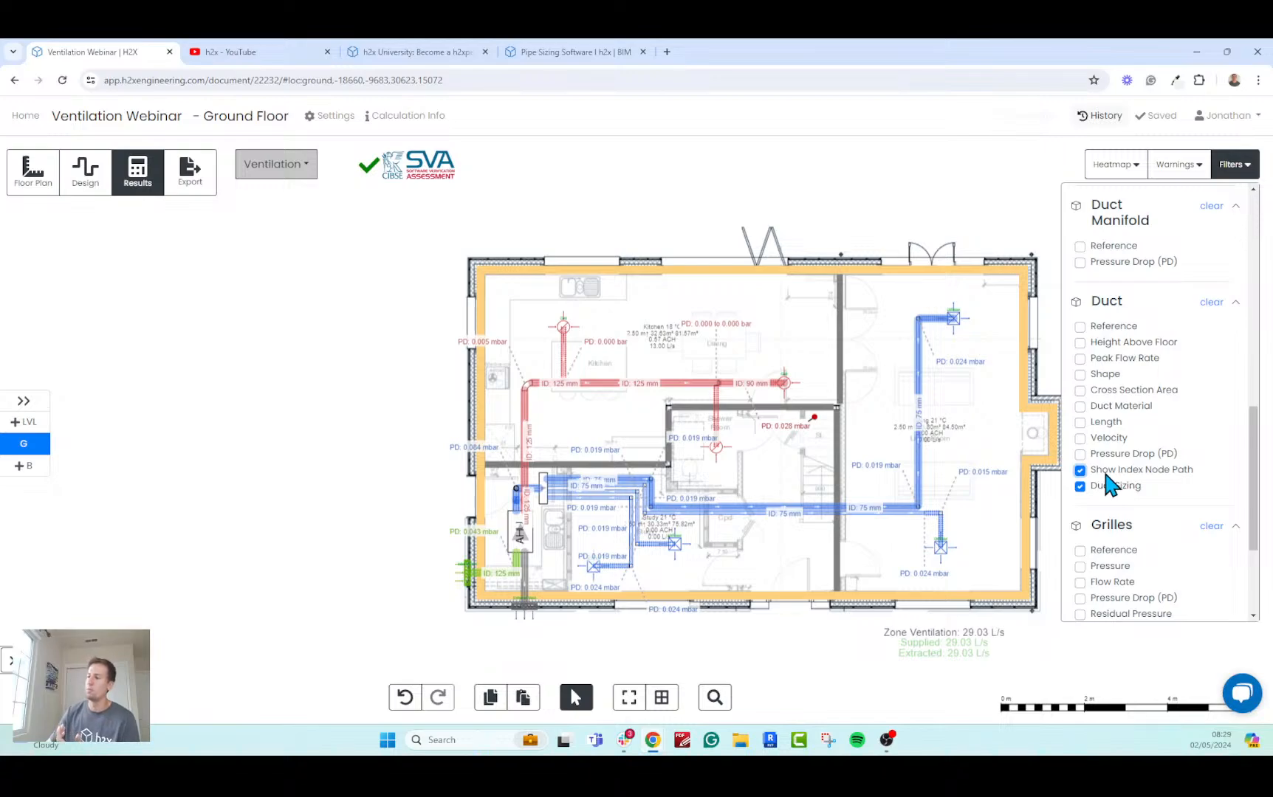
pyautogui.moveTo(470, 580)
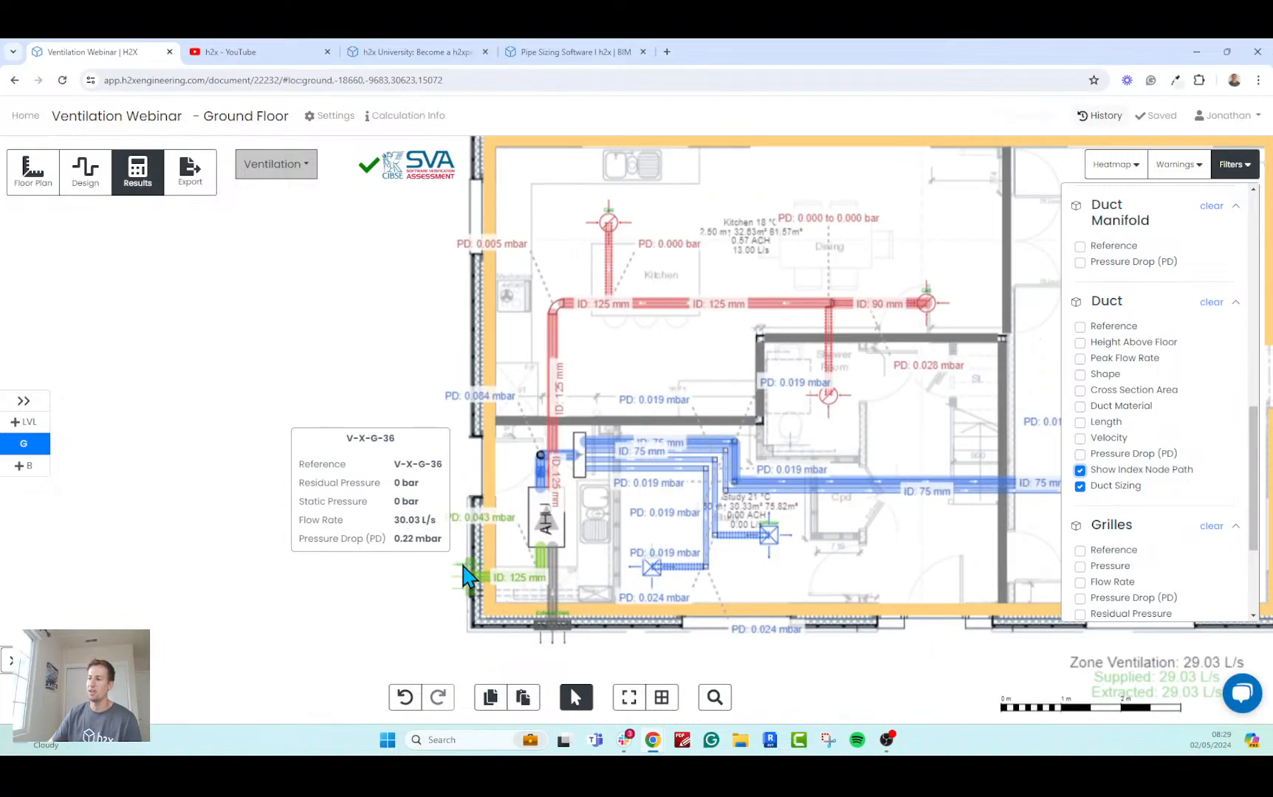
pyautogui.scroll(3, 471, 587)
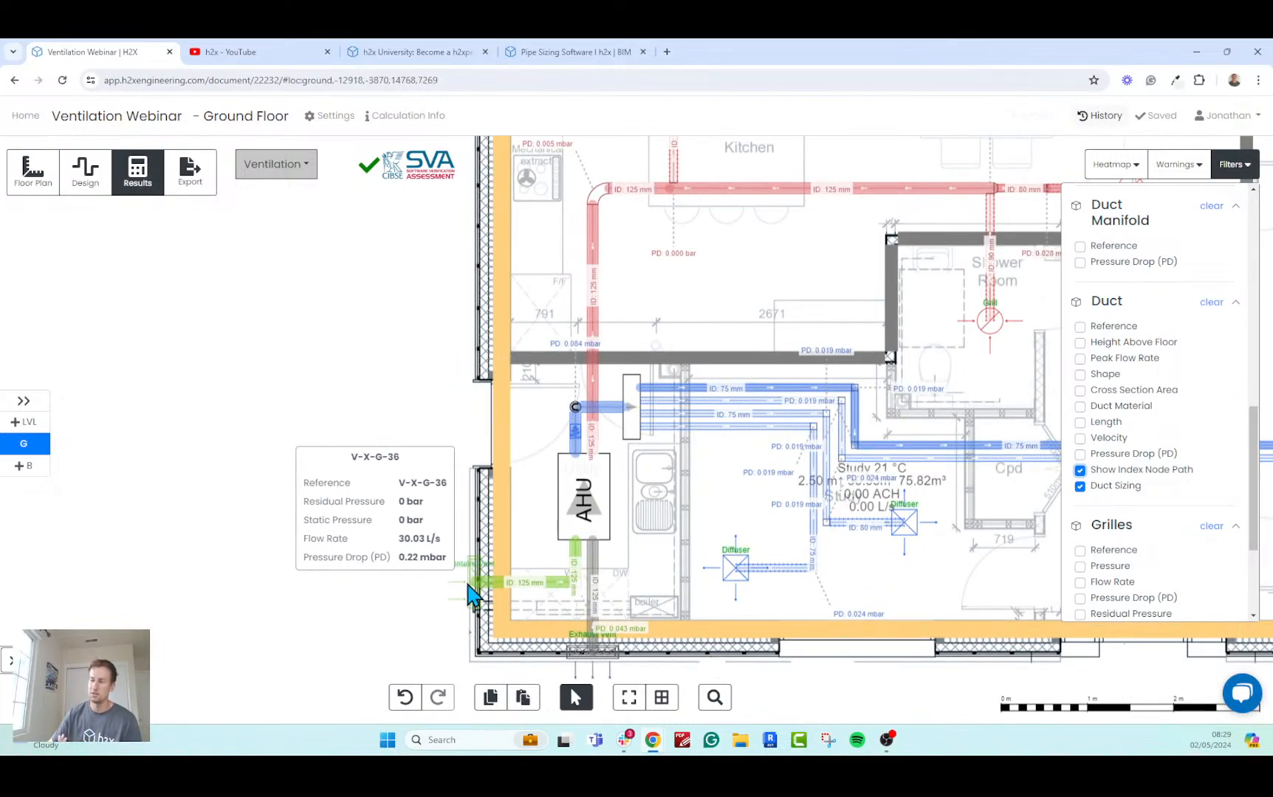
pyautogui.scroll(-2, 472, 583)
pyautogui.scroll(-2, 543, 483)
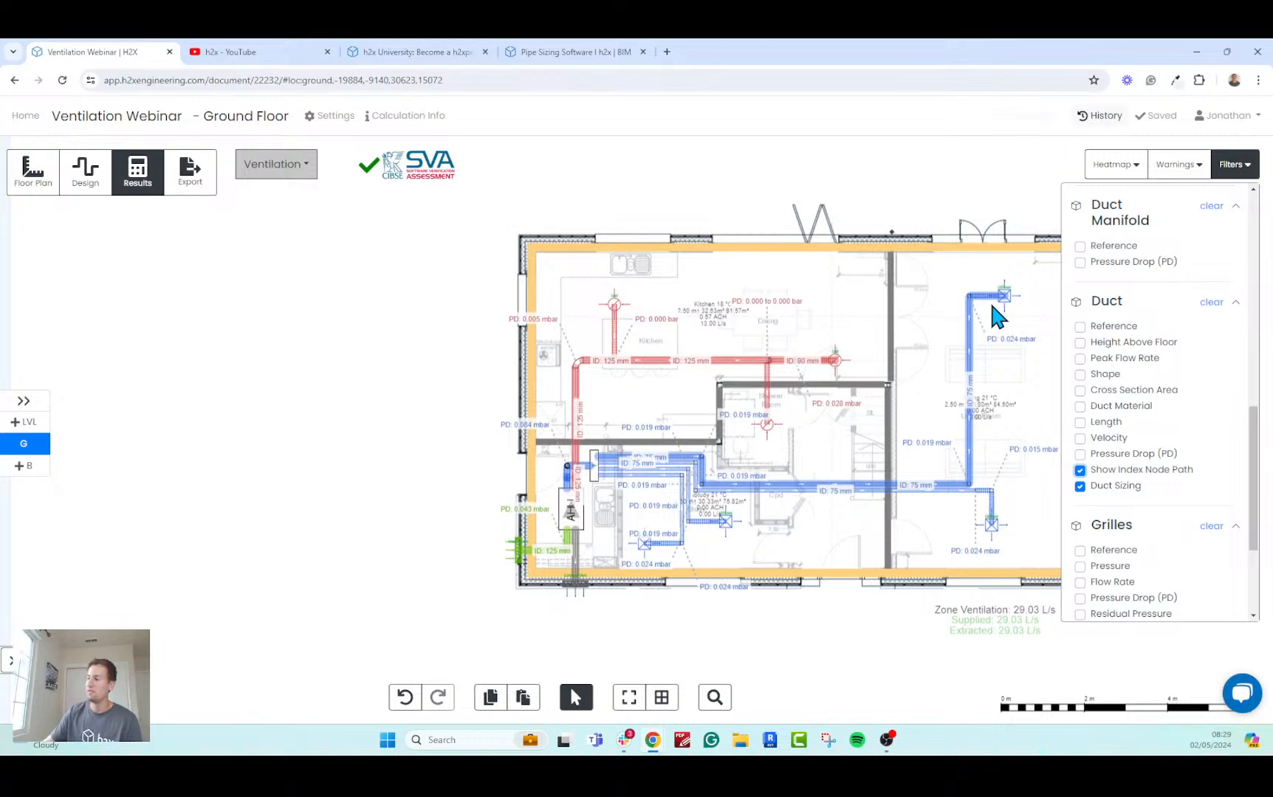
# Hide the fitting Pressure Drop (PD) labels, close the result filters and centre the ground floor plan.
pyautogui.scroll(5, 1164, 434)
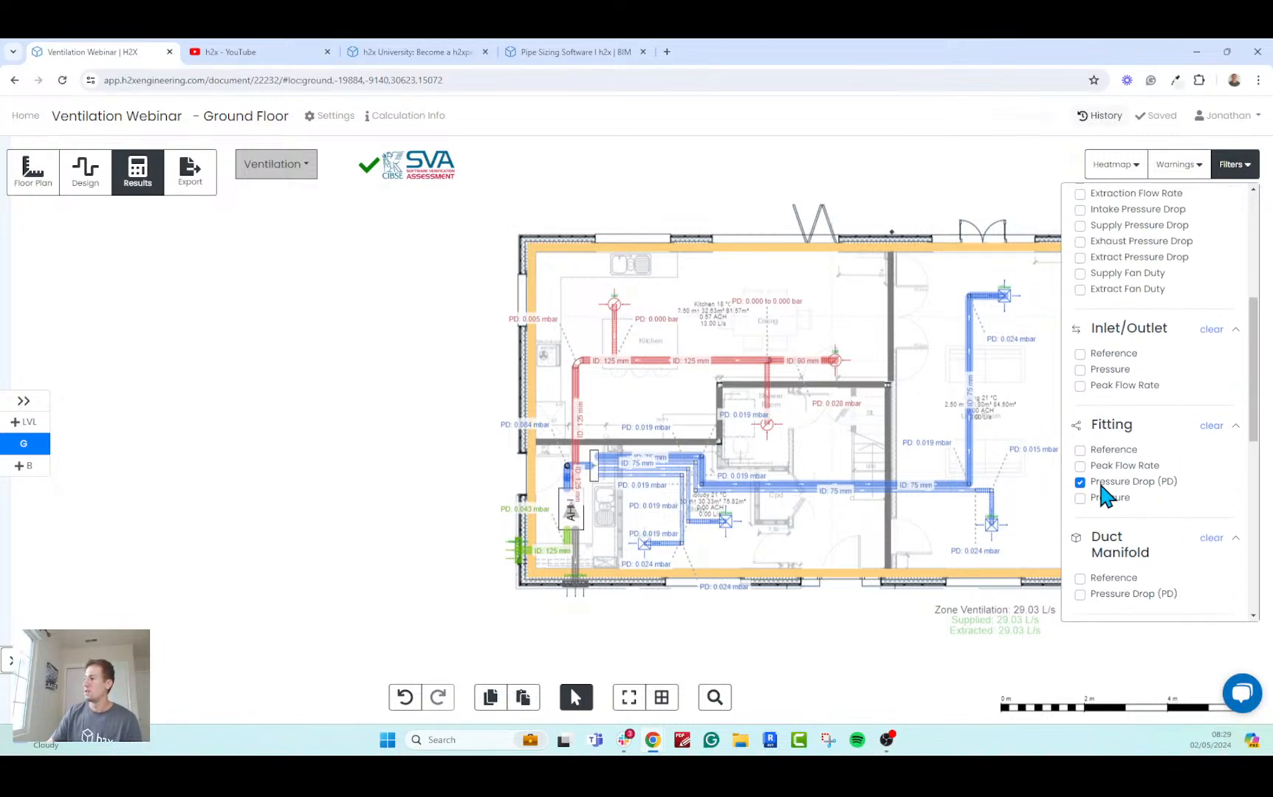
pyautogui.click(1100, 481)
pyautogui.click(1234, 164)
pyautogui.moveTo(487, 478); pyautogui.dragTo(228, 508)
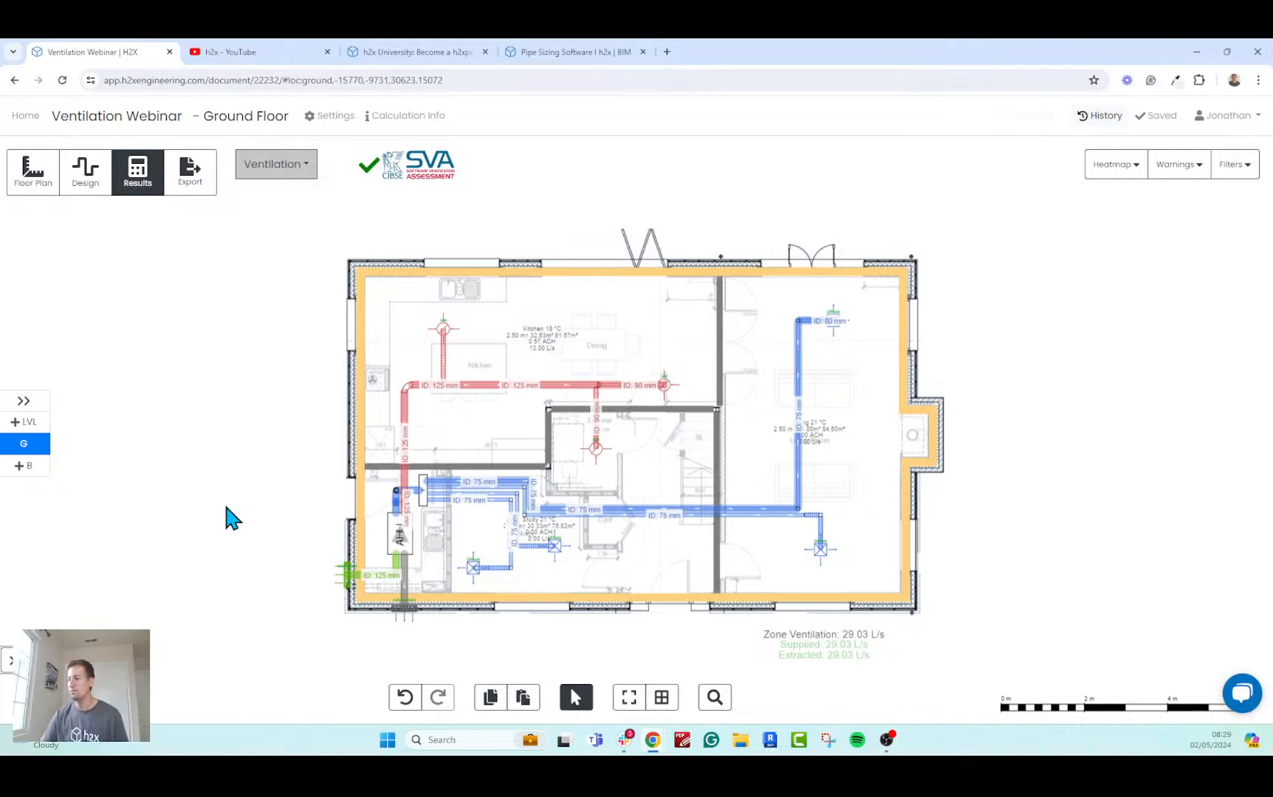
# Open the export options and review the available formats, including Heat Load Reports, AutoCAD and Revit.
pyautogui.click(193, 175)
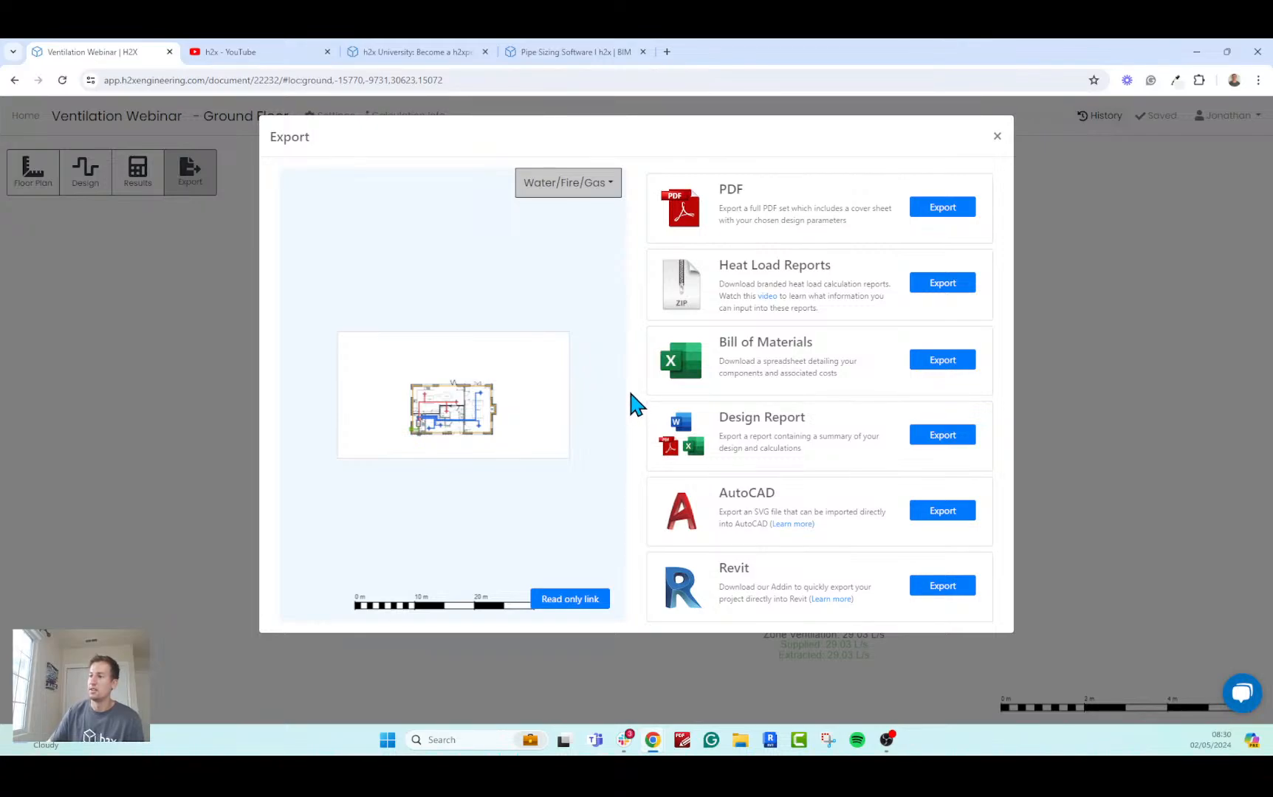
pyautogui.moveTo(719, 265); pyautogui.dragTo(668, 275)
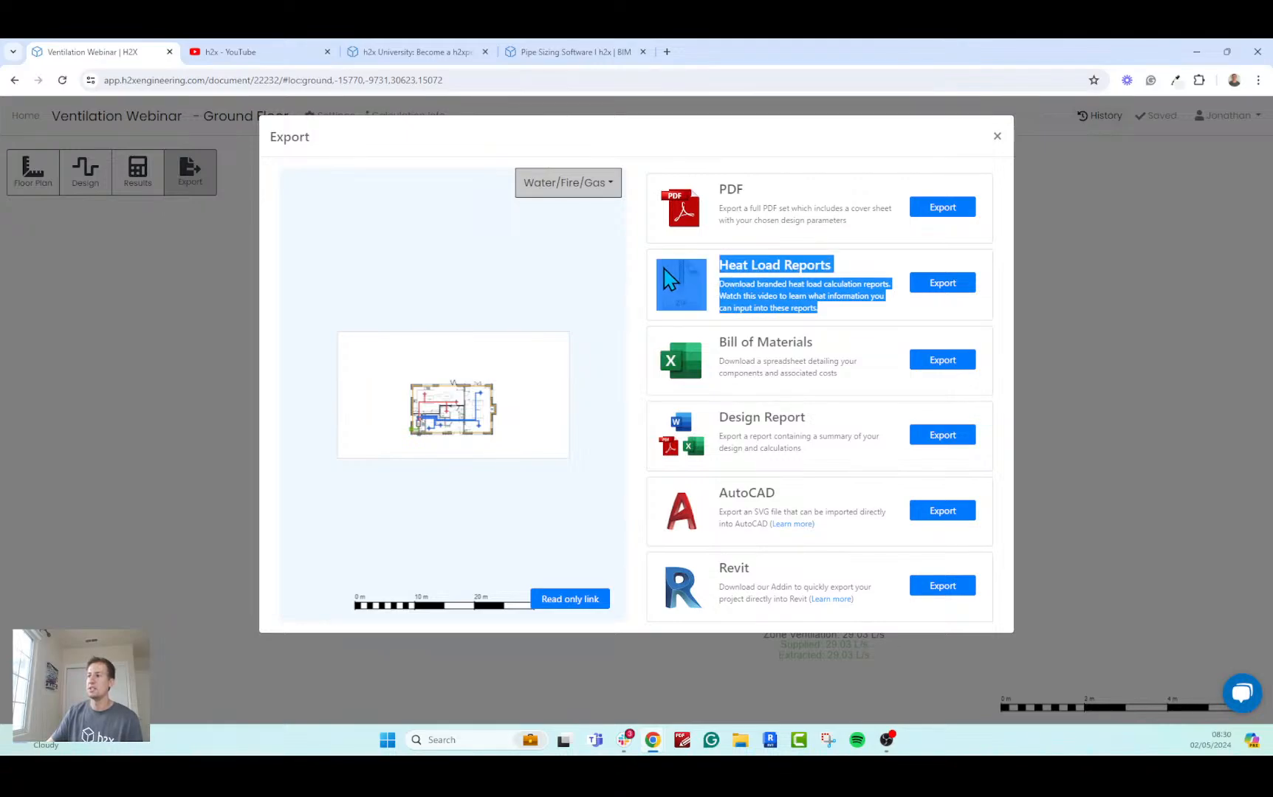
pyautogui.click(650, 284)
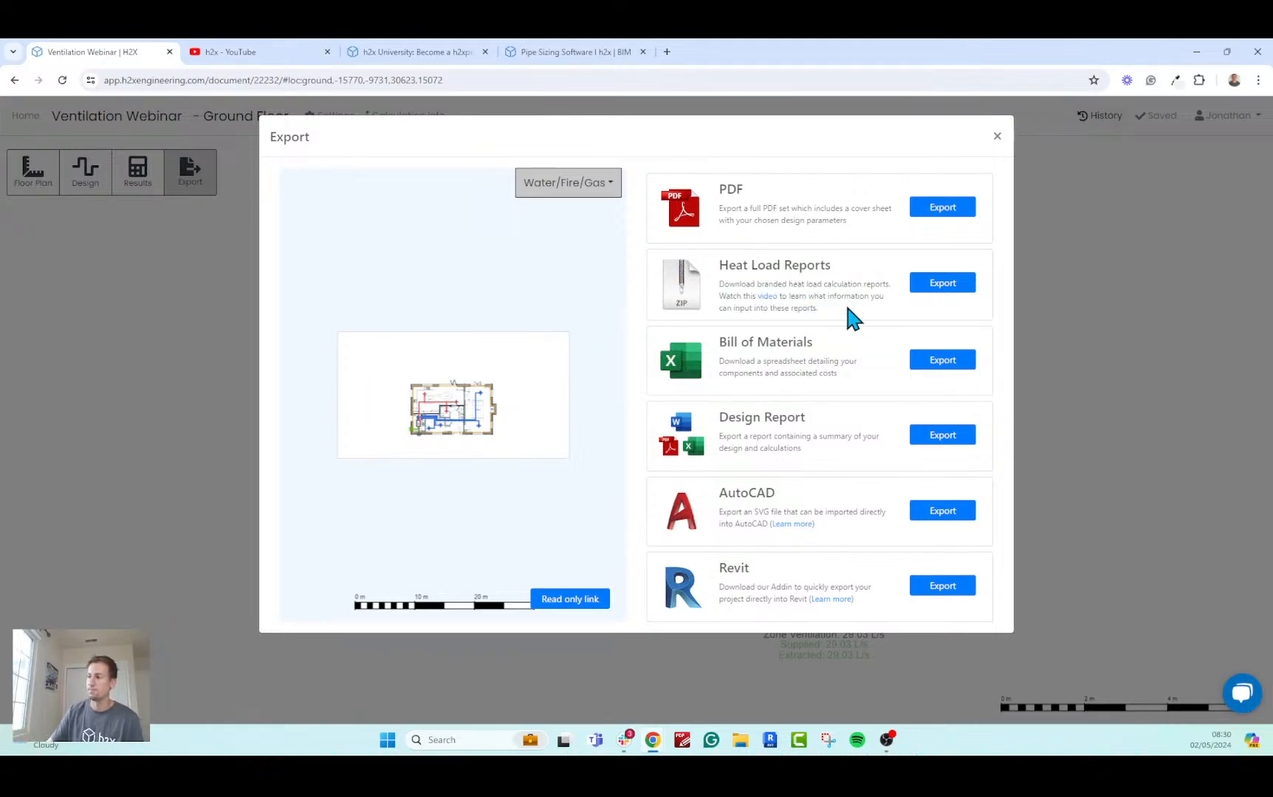
pyautogui.moveTo(845, 311); pyautogui.dragTo(677, 281)
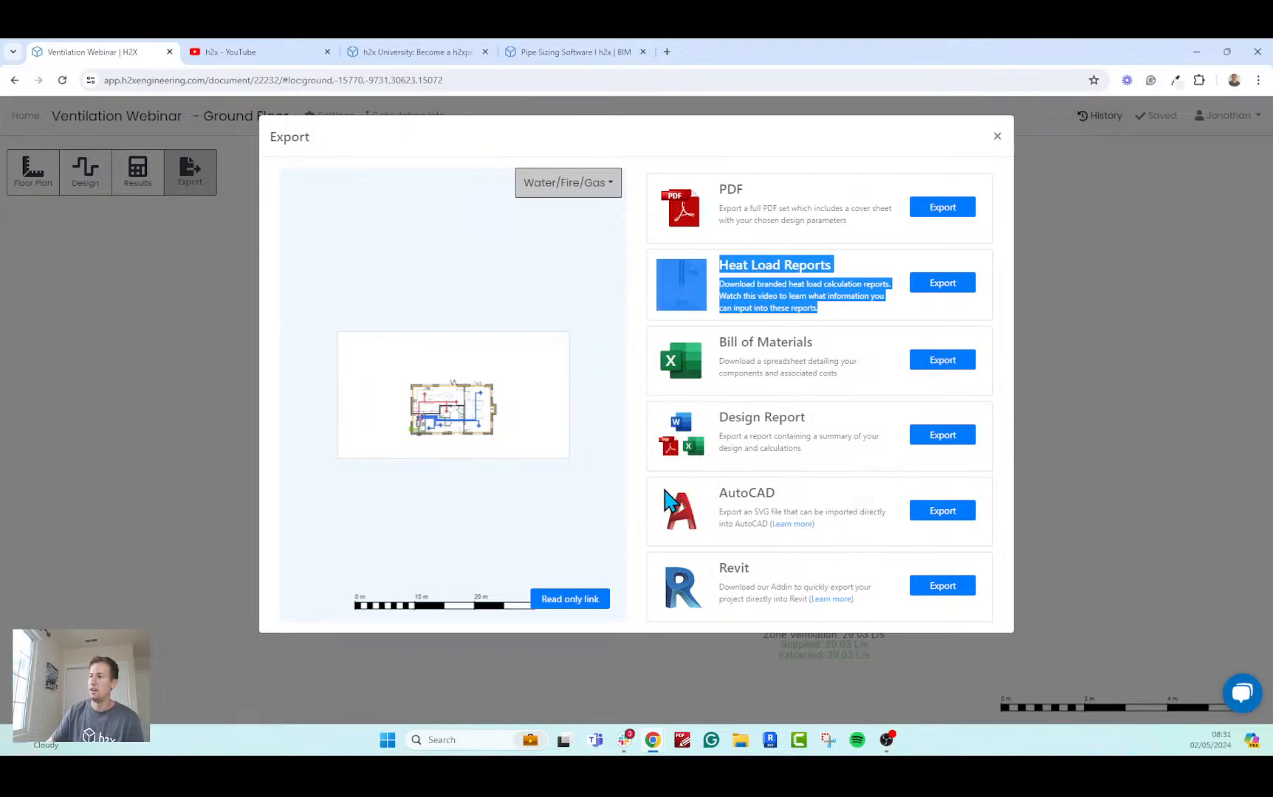
pyautogui.moveTo(664, 492); pyautogui.dragTo(783, 563)
pyautogui.click(878, 598)
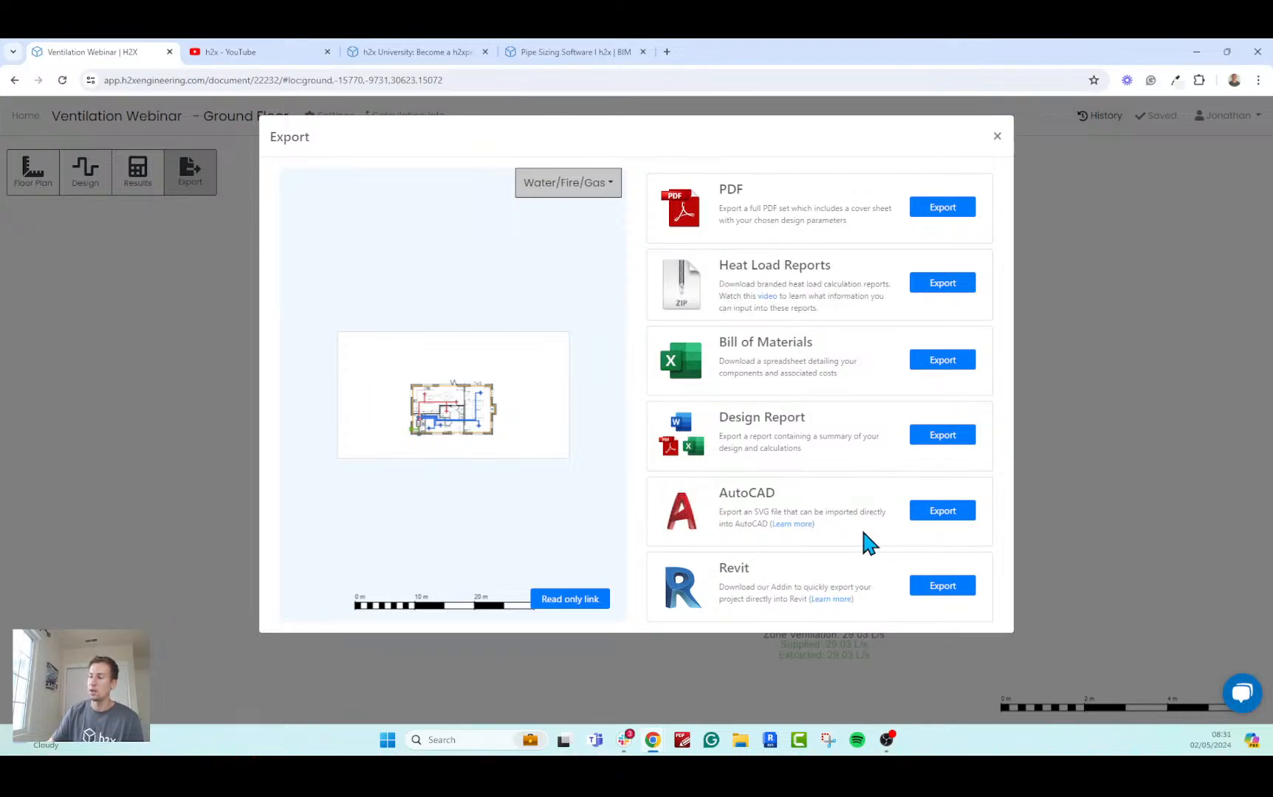
pyautogui.moveTo(860, 526); pyautogui.dragTo(652, 498)
pyautogui.click(652, 499)
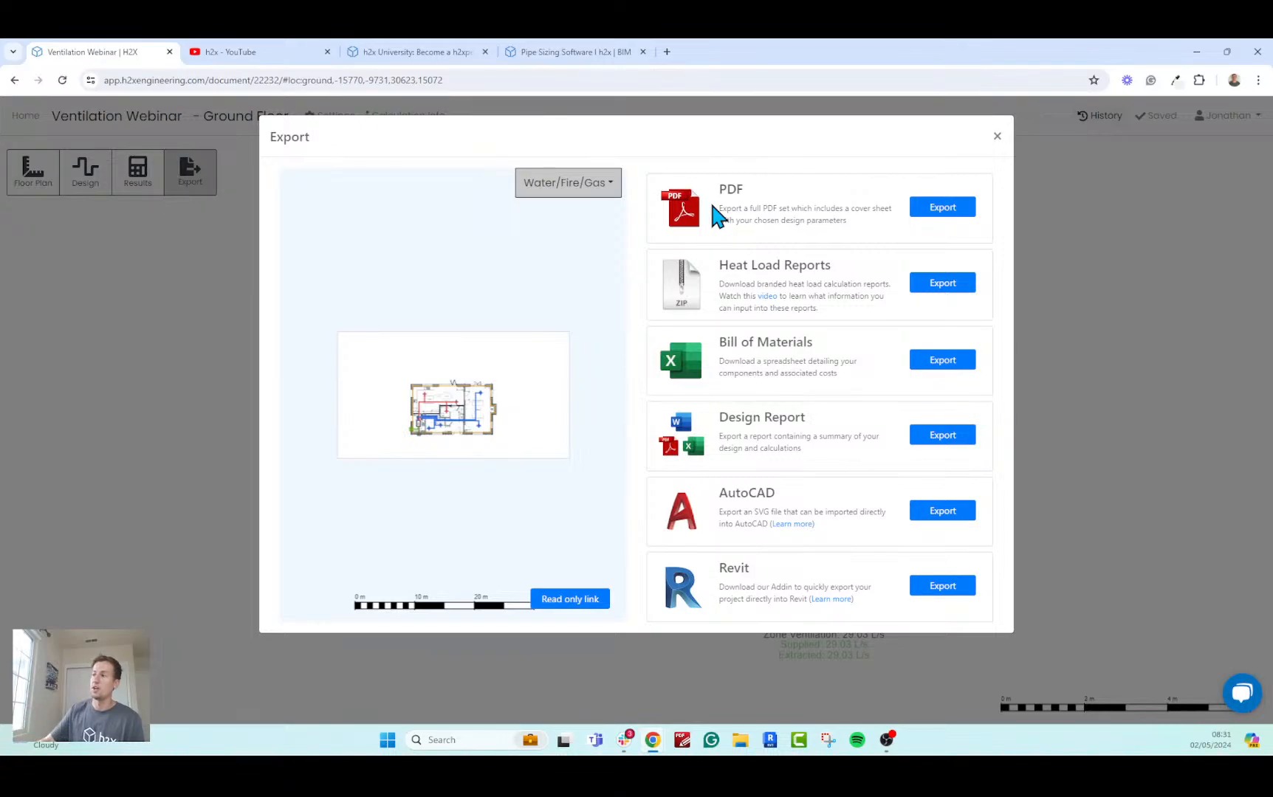
# Set up a PDF export of the ventilation design with a vertical title block and A0 sheet size.
pyautogui.click(931, 214)
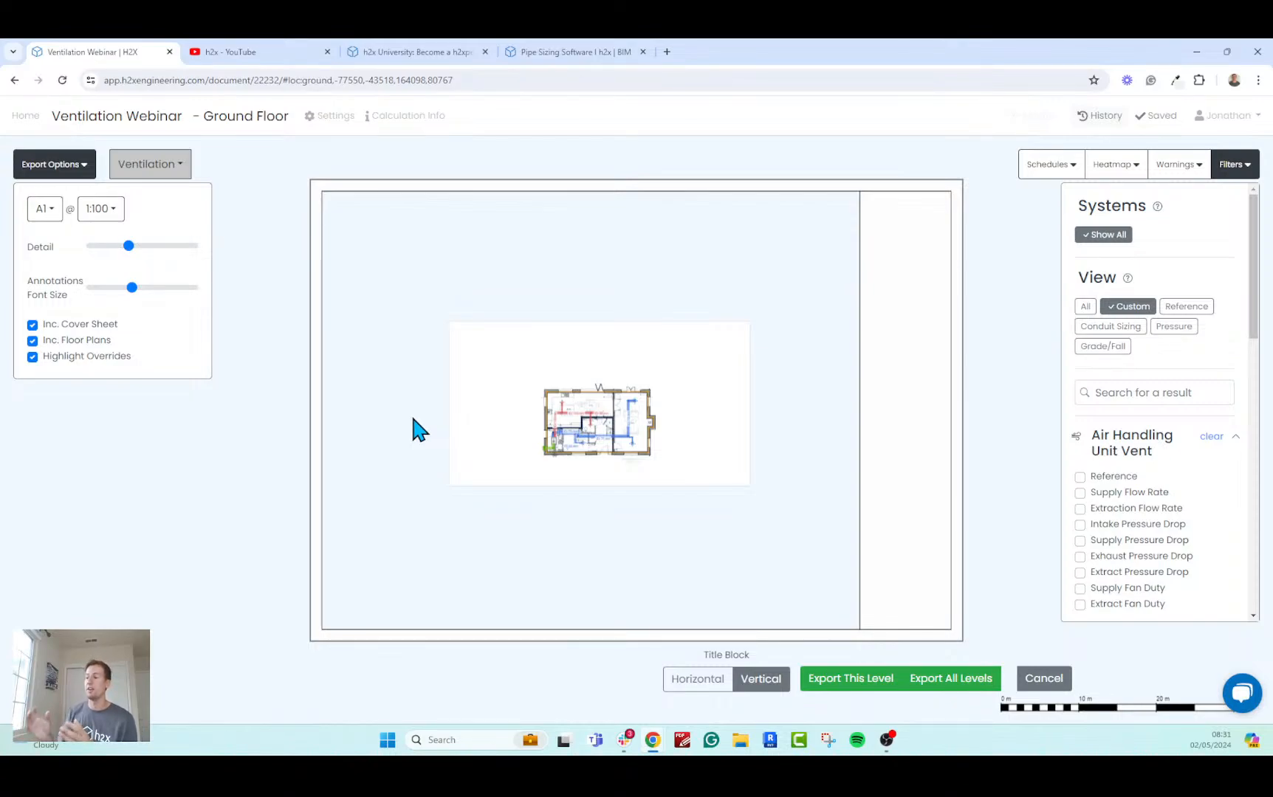
pyautogui.click(705, 681)
pyautogui.click(746, 683)
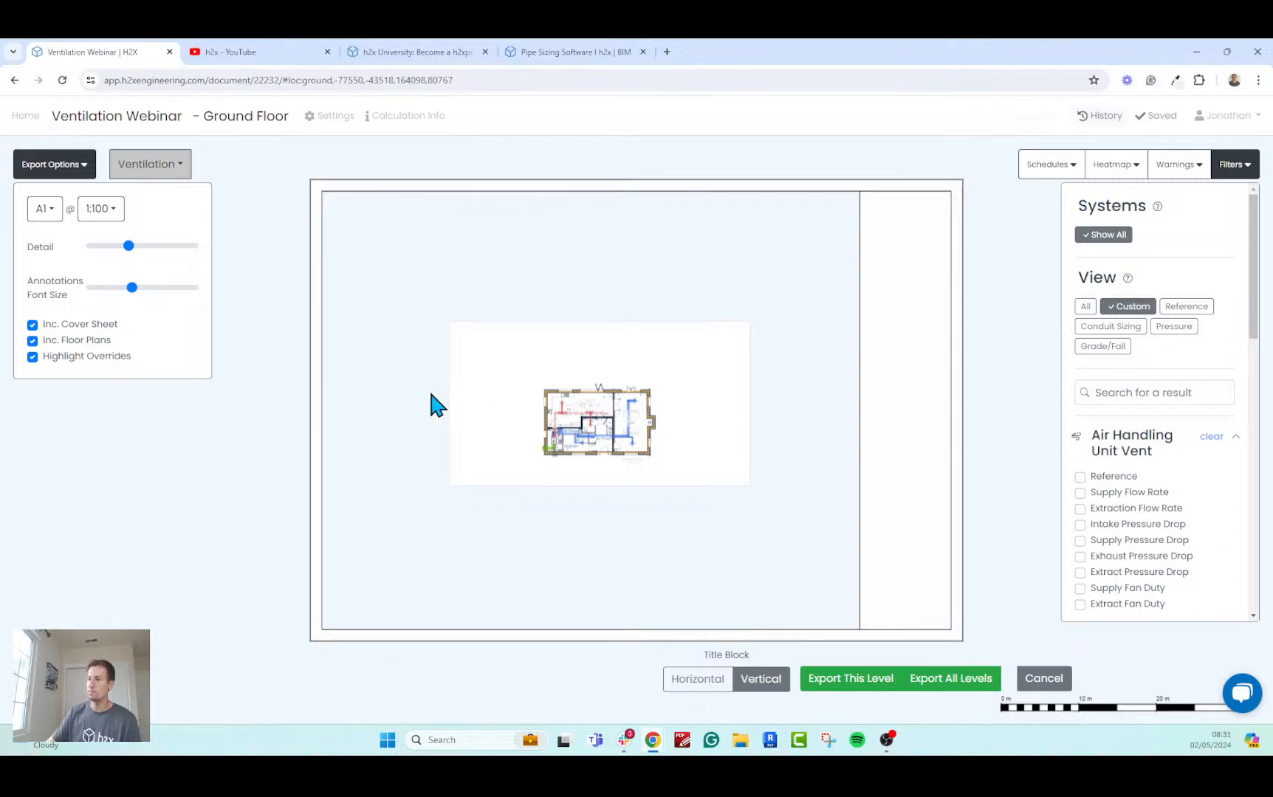
pyautogui.click(44, 209)
pyautogui.click(53, 237)
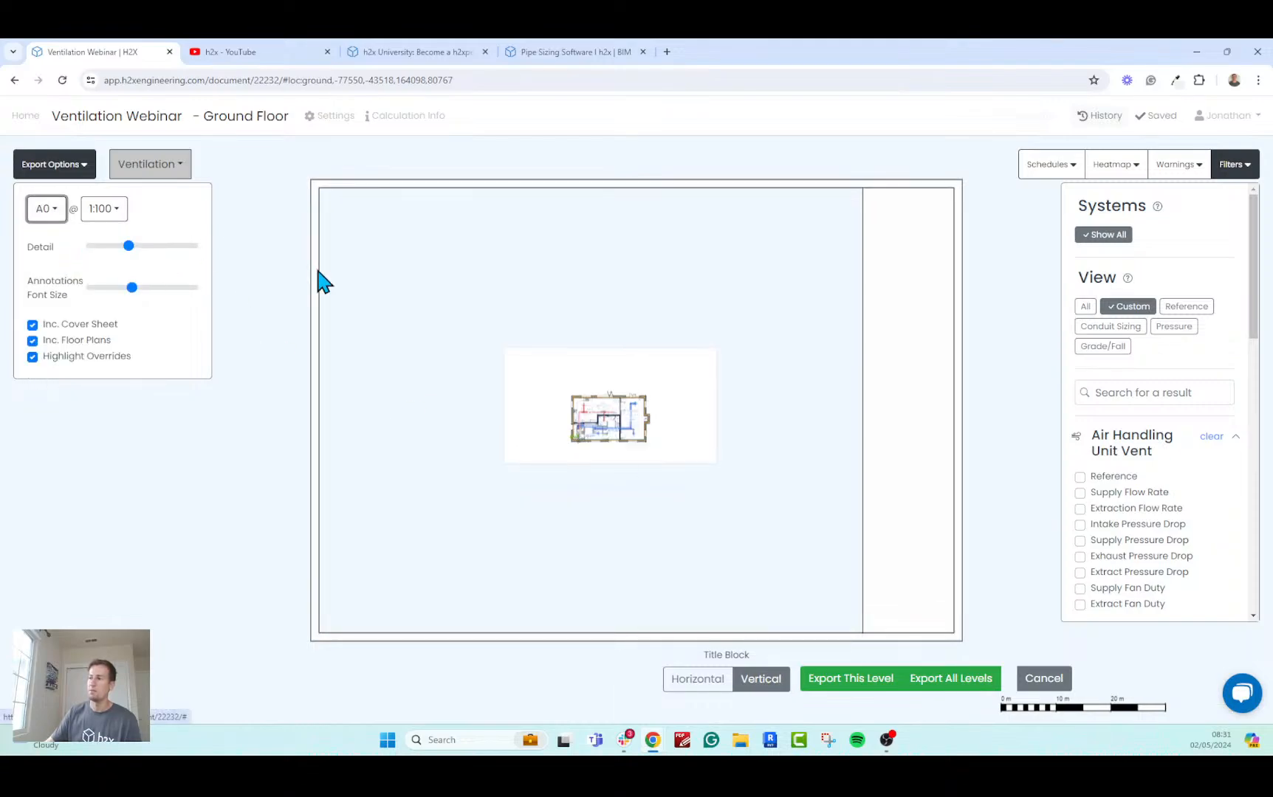
# Try the drawing scale at 1:20, settle on 1:15 and position the floor plan inside the sheet frame.
pyautogui.click(101, 208)
pyautogui.click(118, 283)
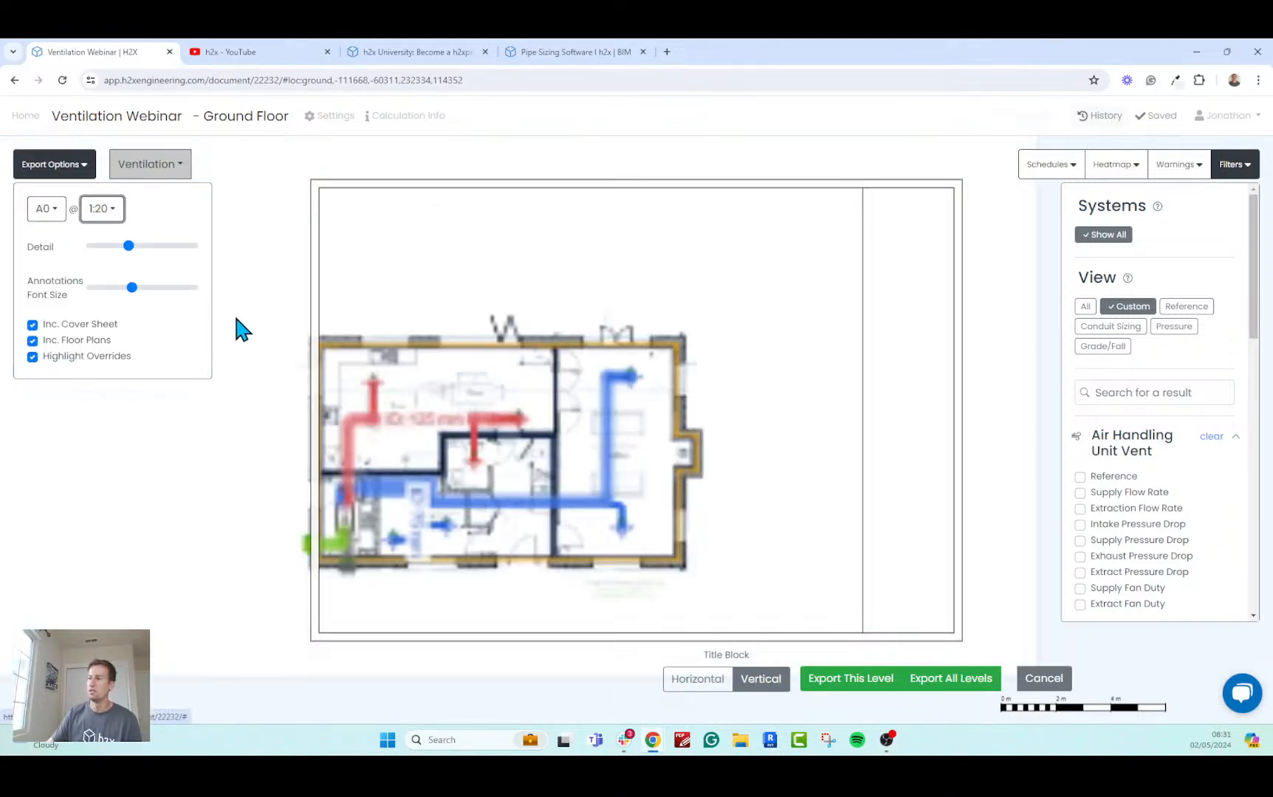
pyautogui.moveTo(530, 299); pyautogui.dragTo(617, 321)
pyautogui.click(97, 212)
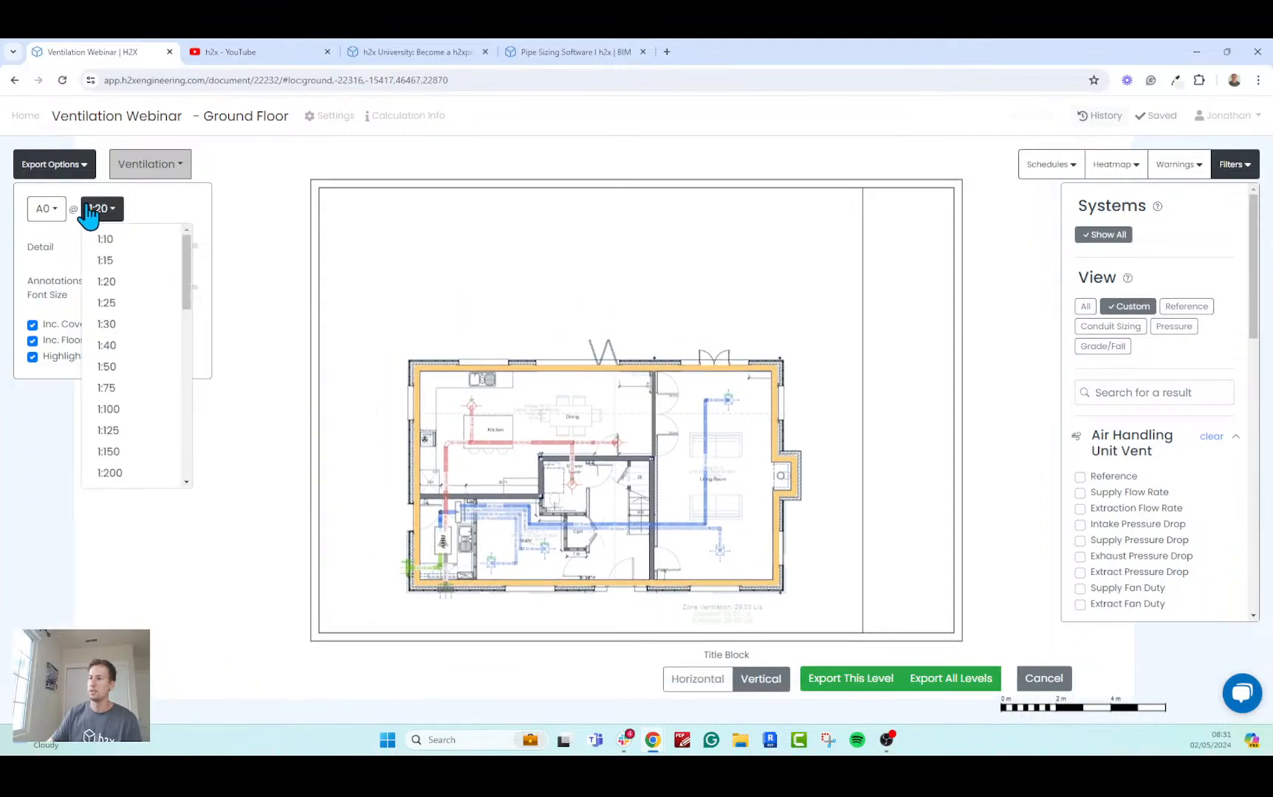
pyautogui.click(116, 262)
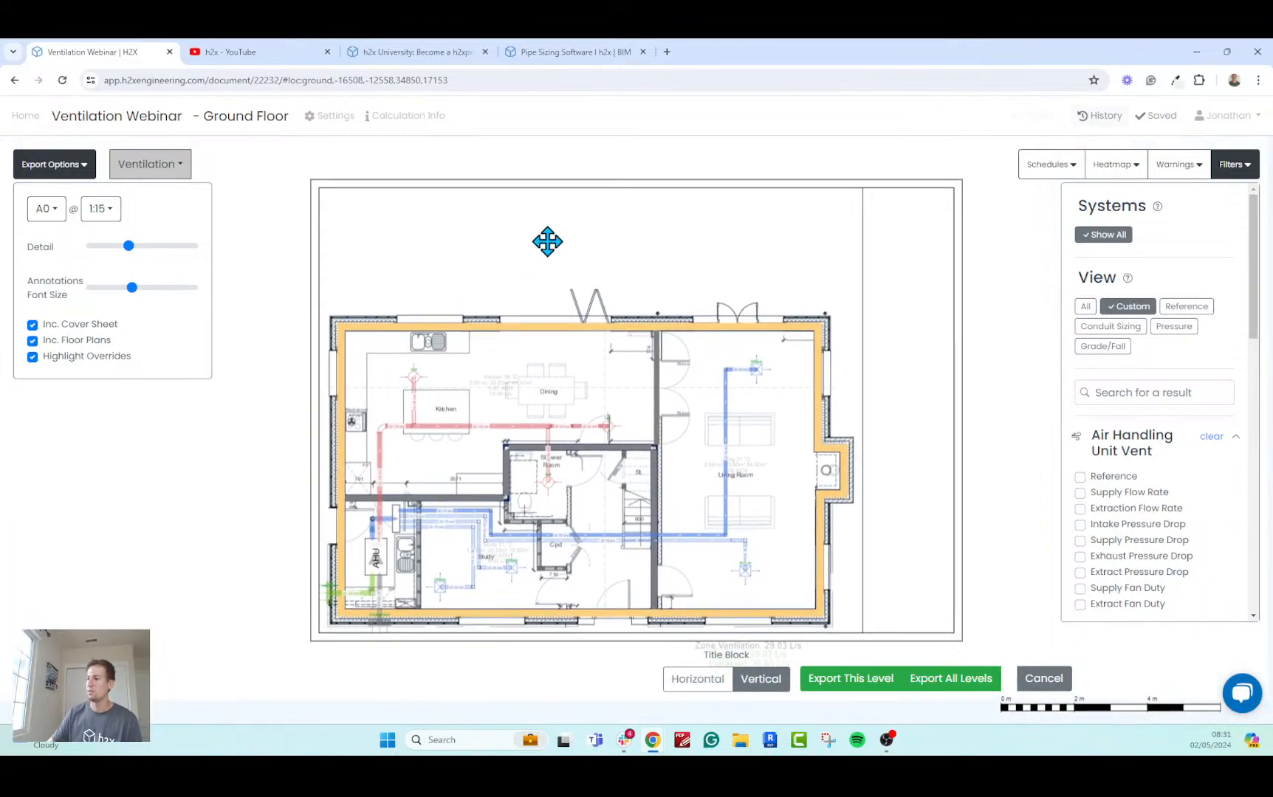
pyautogui.moveTo(547, 239); pyautogui.dragTo(551, 237)
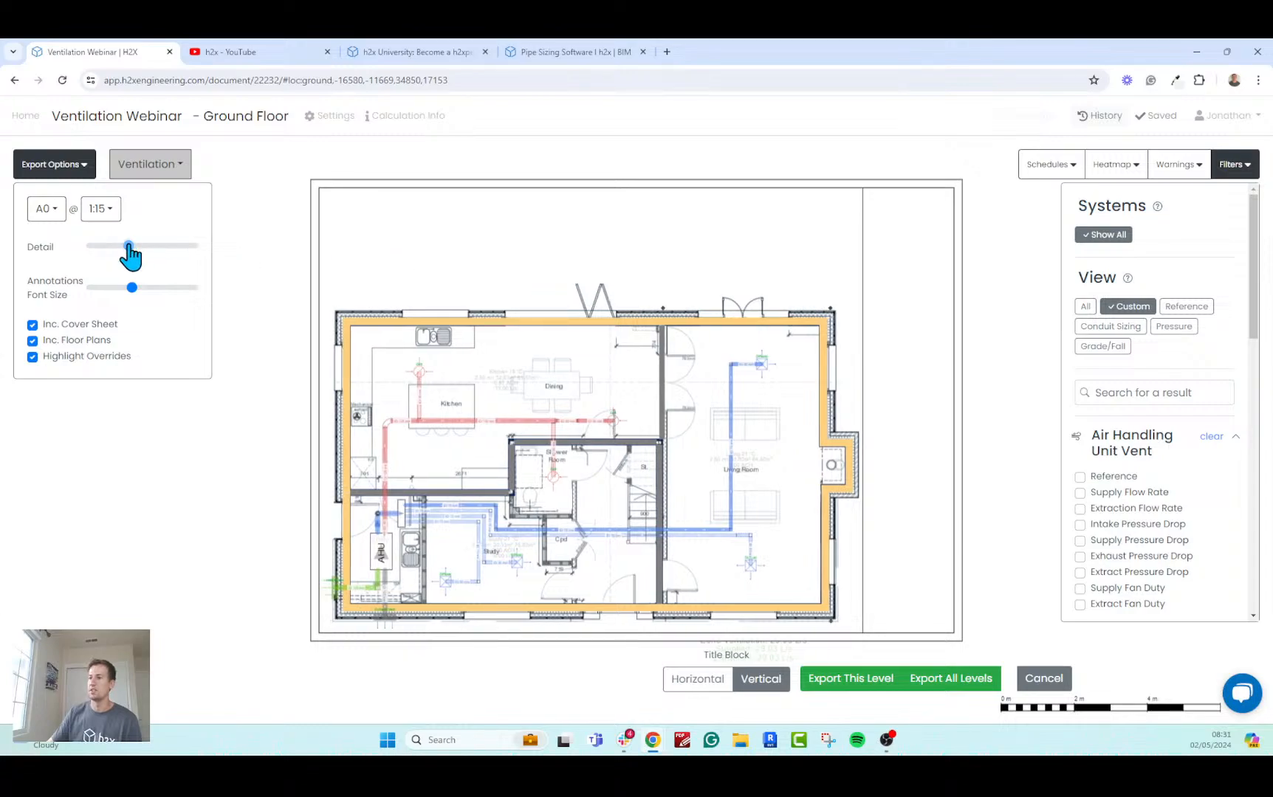
pyautogui.moveTo(128, 247)
pyautogui.mouseDown()
pyautogui.moveTo(145, 247)
pyautogui.moveTo(129, 247)
pyautogui.mouseUp()
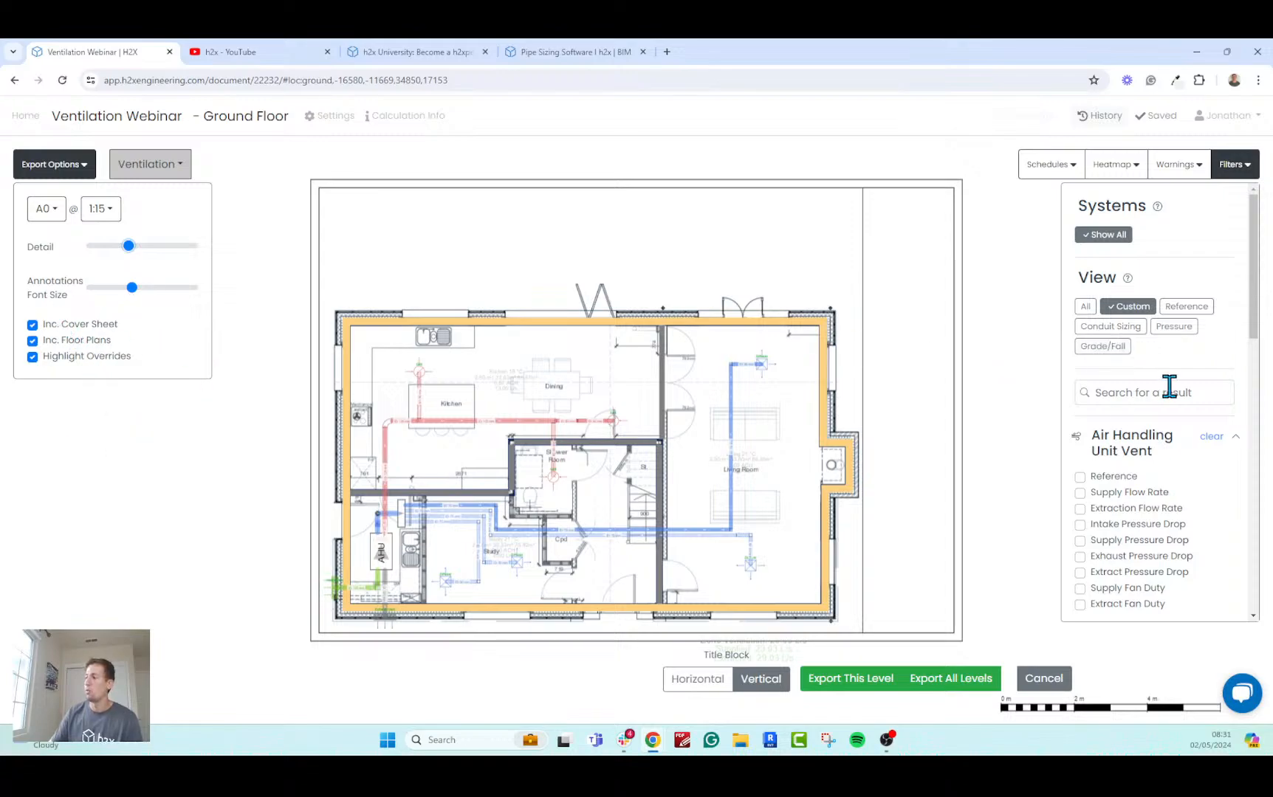
# Turn off the duct Index Node Path in the PDF export's results while keeping Duct Sizing shown.
pyautogui.moveTo(1253, 316); pyautogui.dragTo(1248, 404)
pyautogui.scroll(-5, 1214, 480)
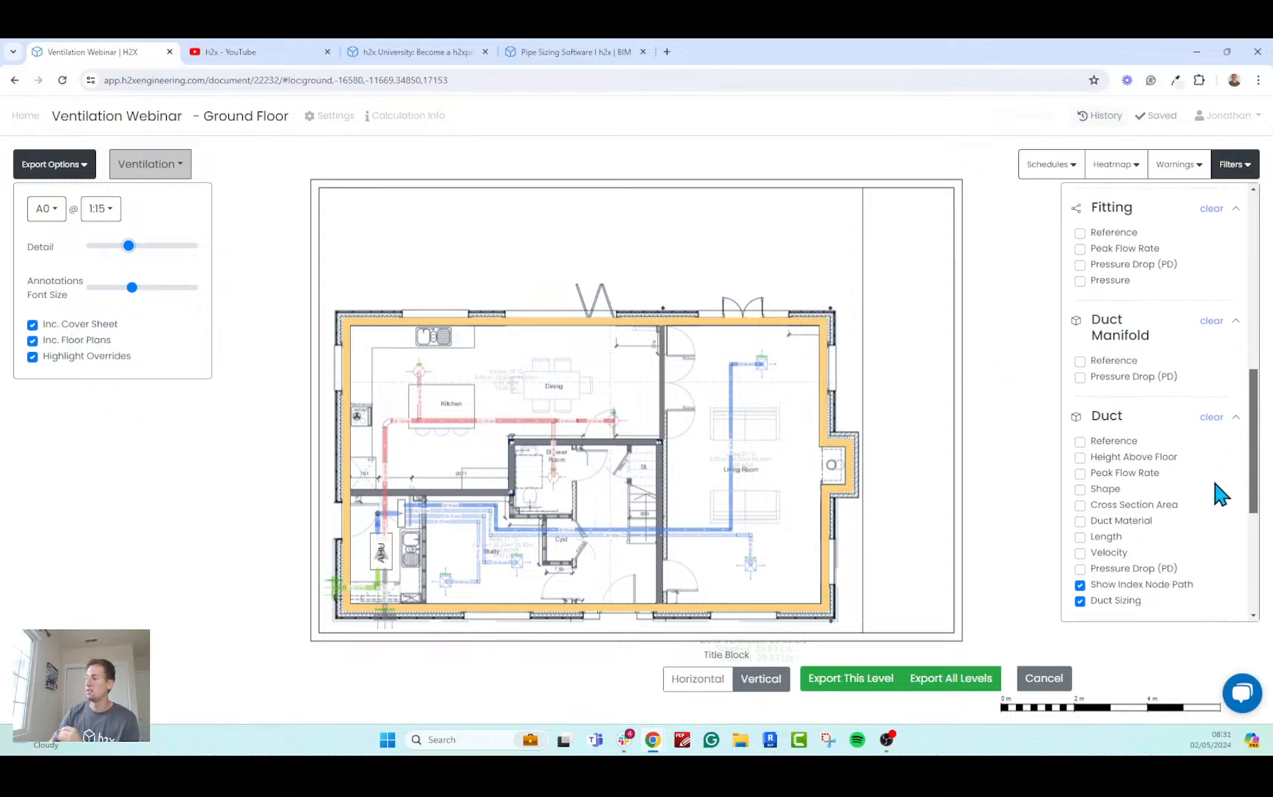
pyautogui.click(1120, 445)
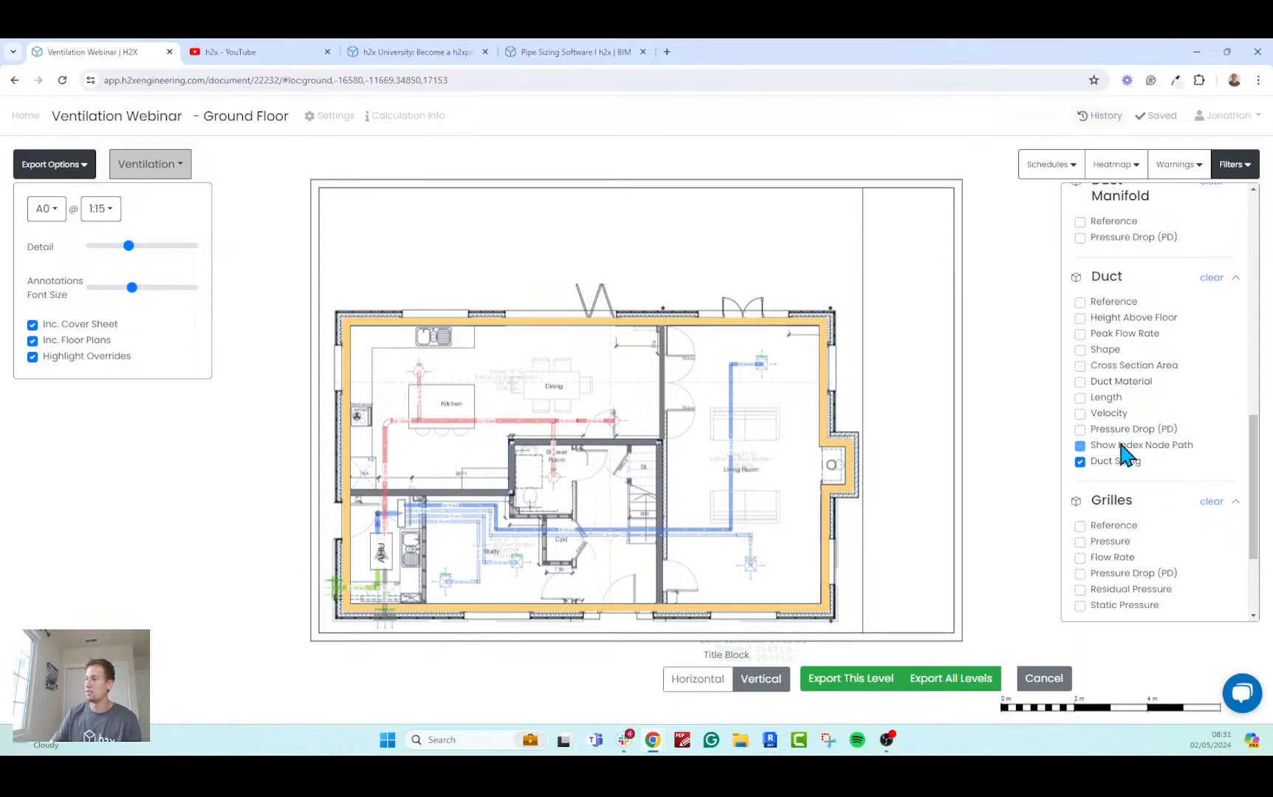
pyautogui.click(1121, 445)
pyautogui.click(1120, 446)
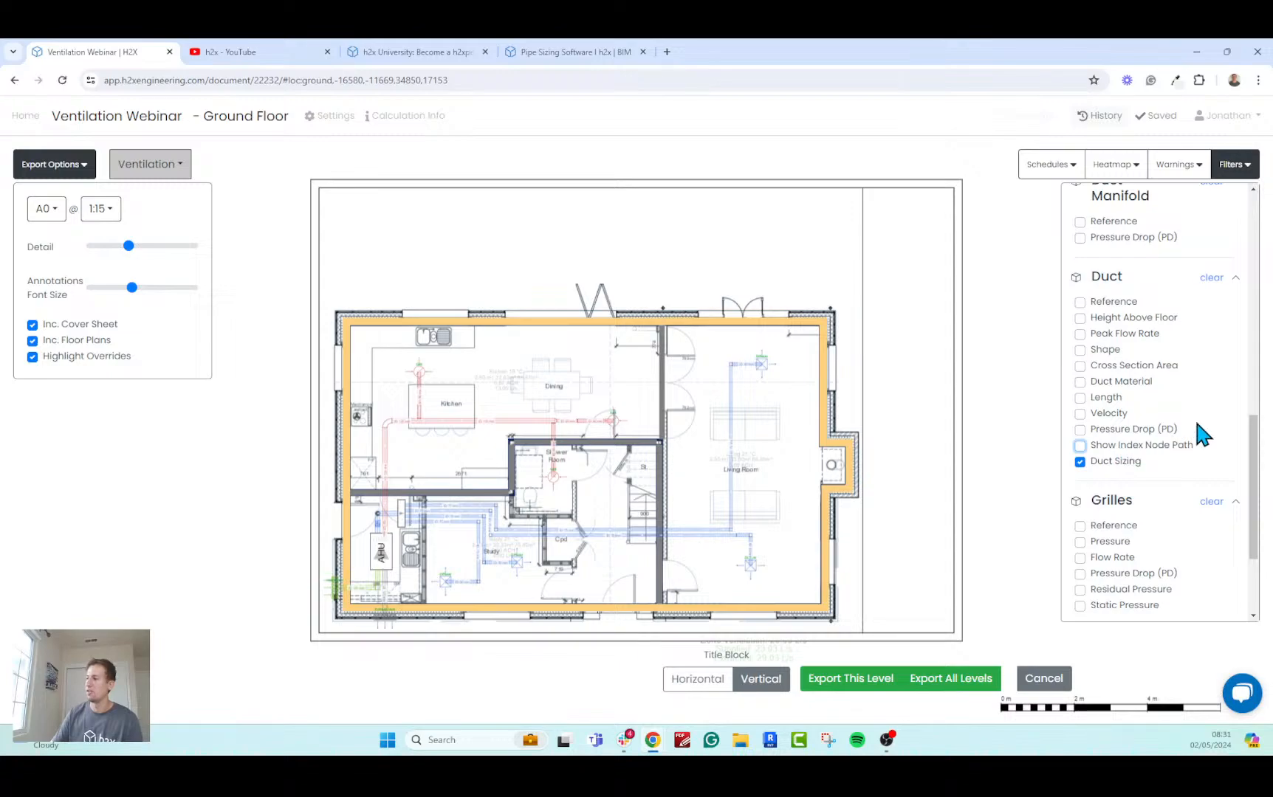
# Add the Grills schedule to the sheet, enlarge it slightly and place it above the plan beside the title block.
pyautogui.click(1062, 176)
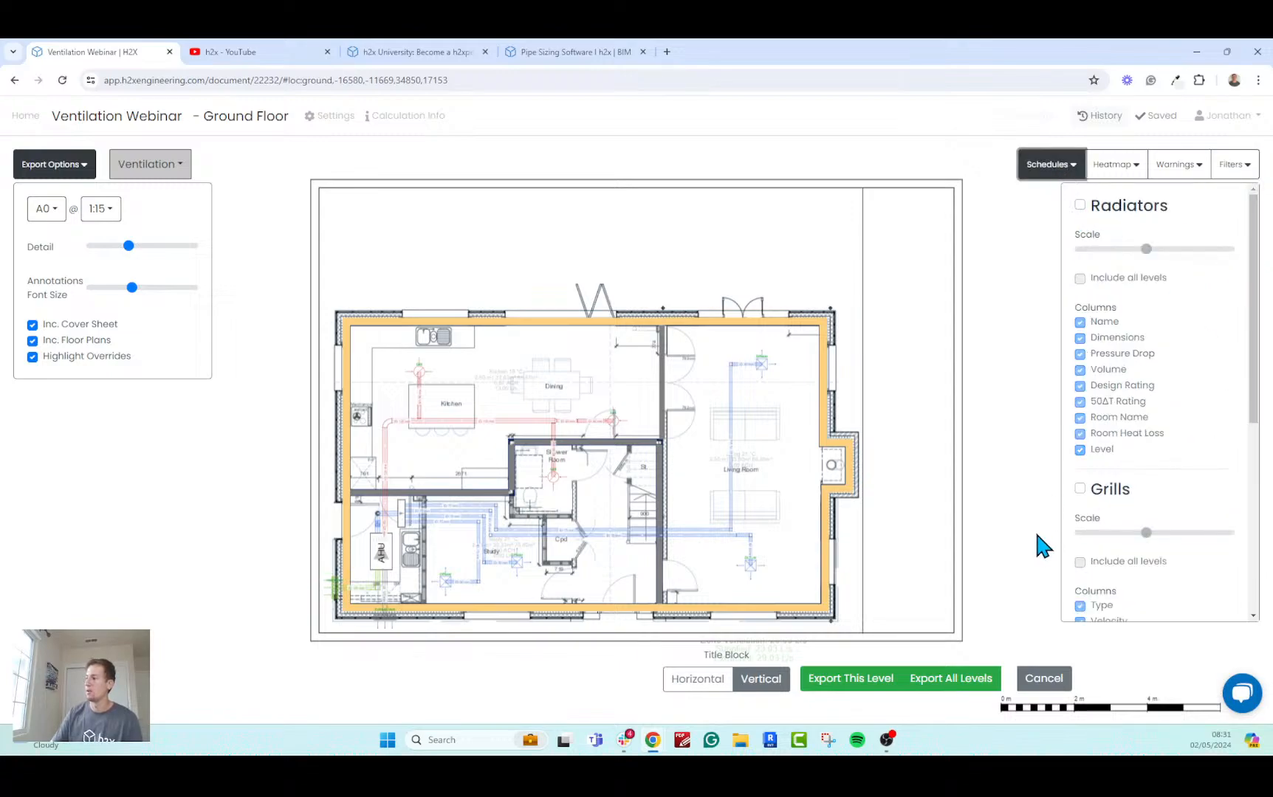
pyautogui.click(1080, 489)
pyautogui.click(1156, 532)
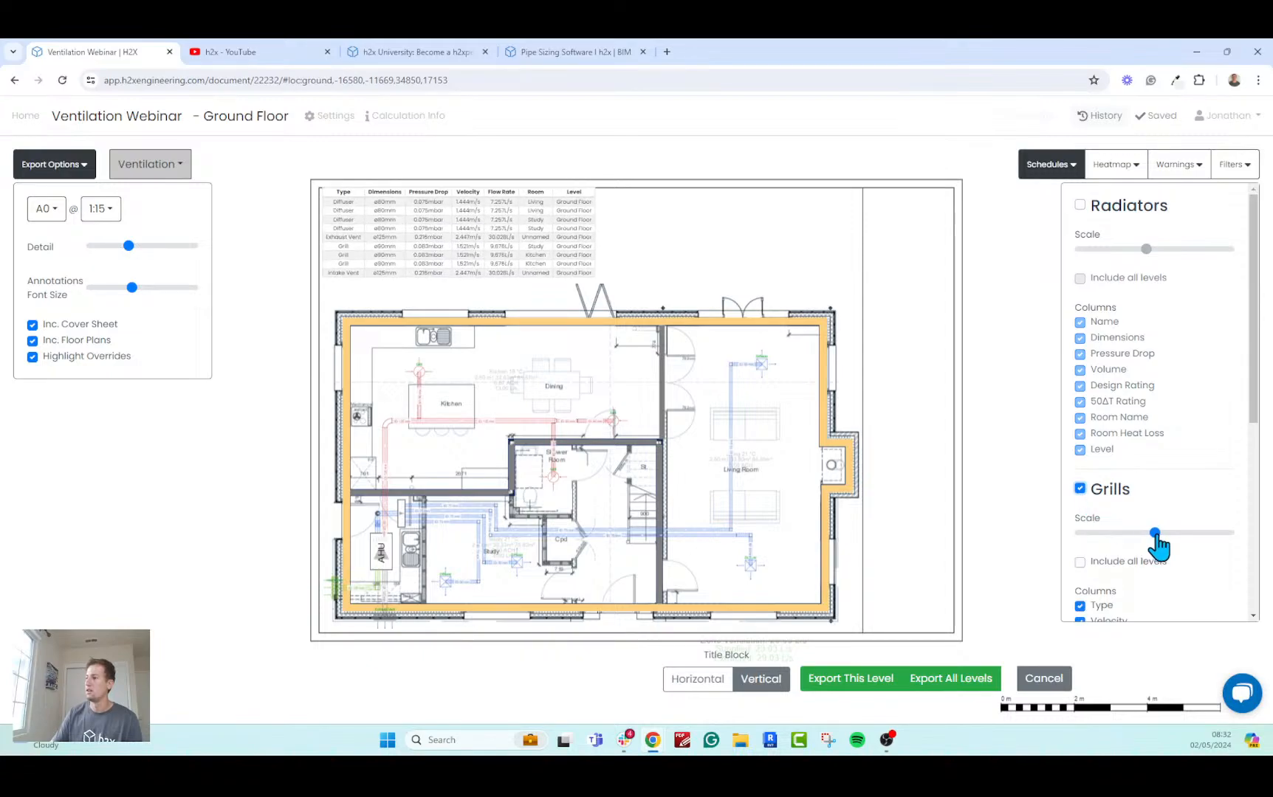
pyautogui.moveTo(476, 227); pyautogui.dragTo(721, 235)
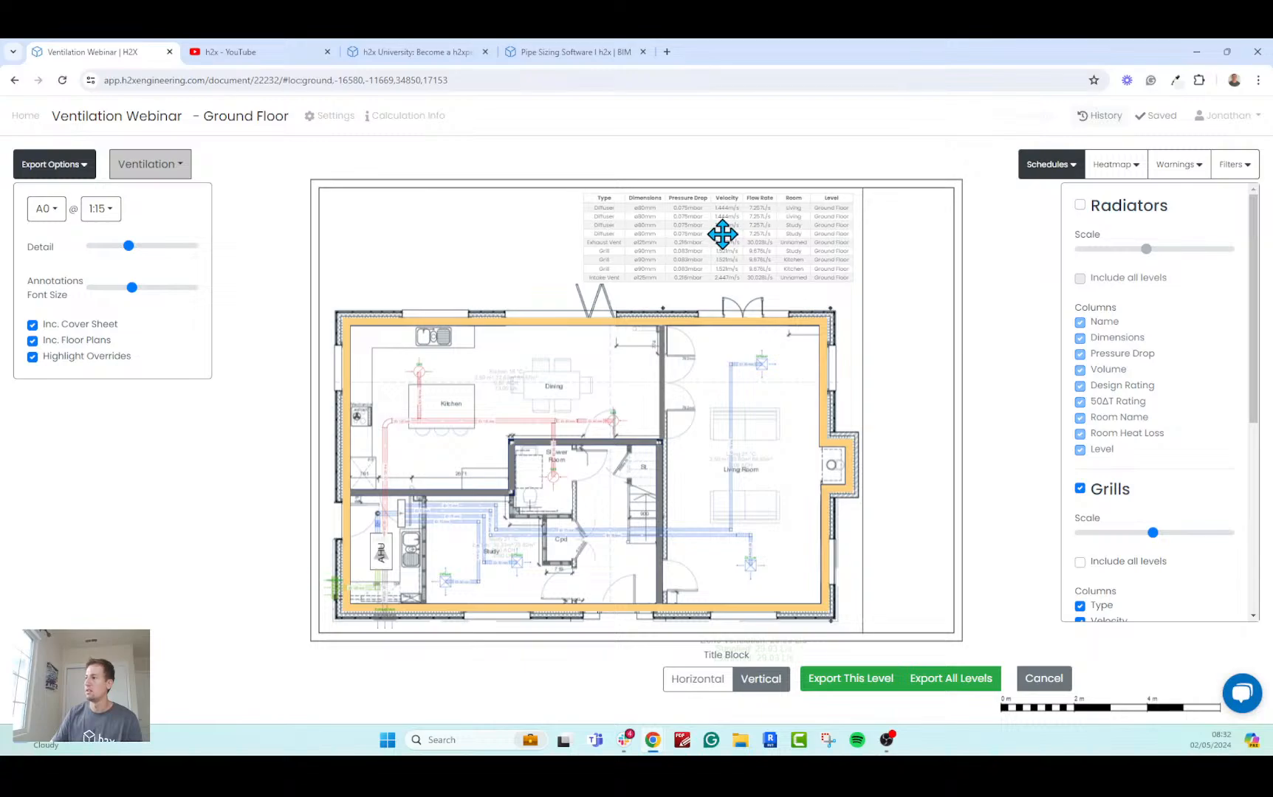
# Export this level as a PDF, open the downloaded file and review its cover sheet and floor plan page.
pyautogui.click(864, 688)
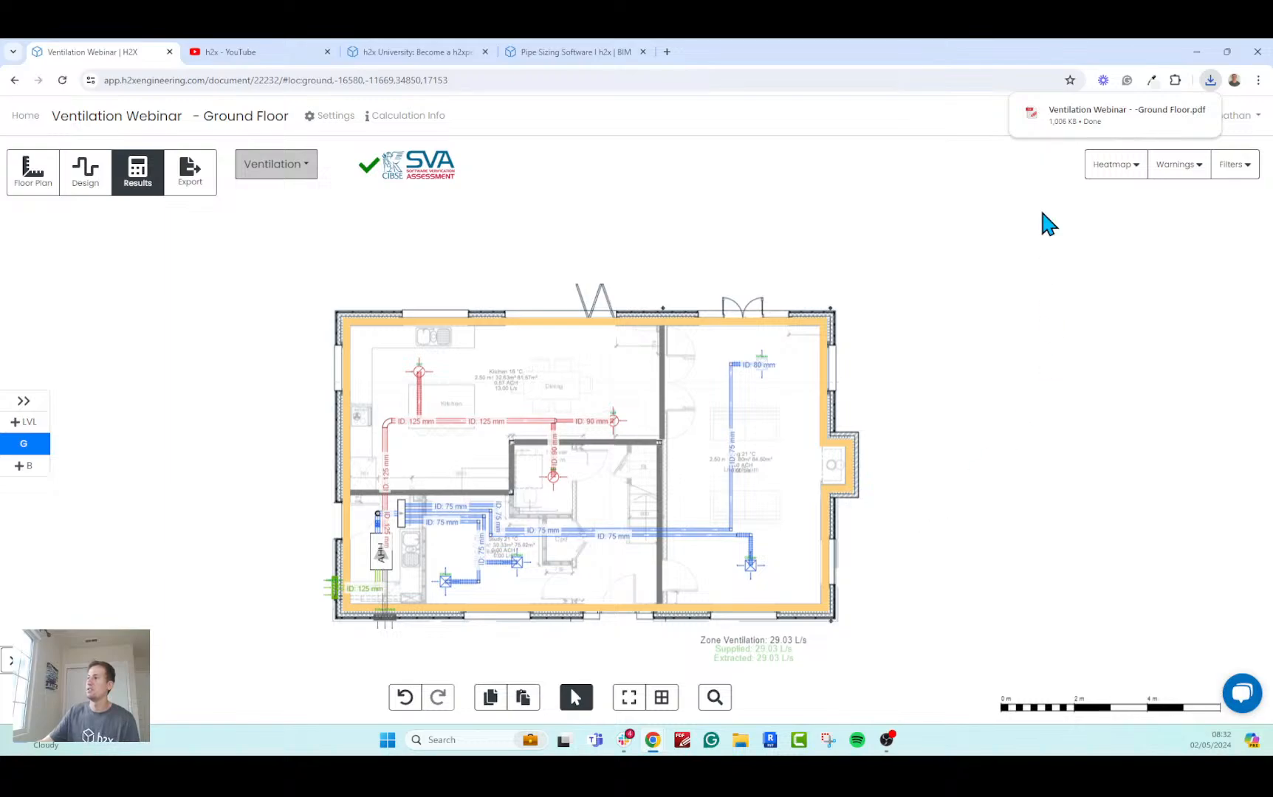
pyautogui.click(1074, 120)
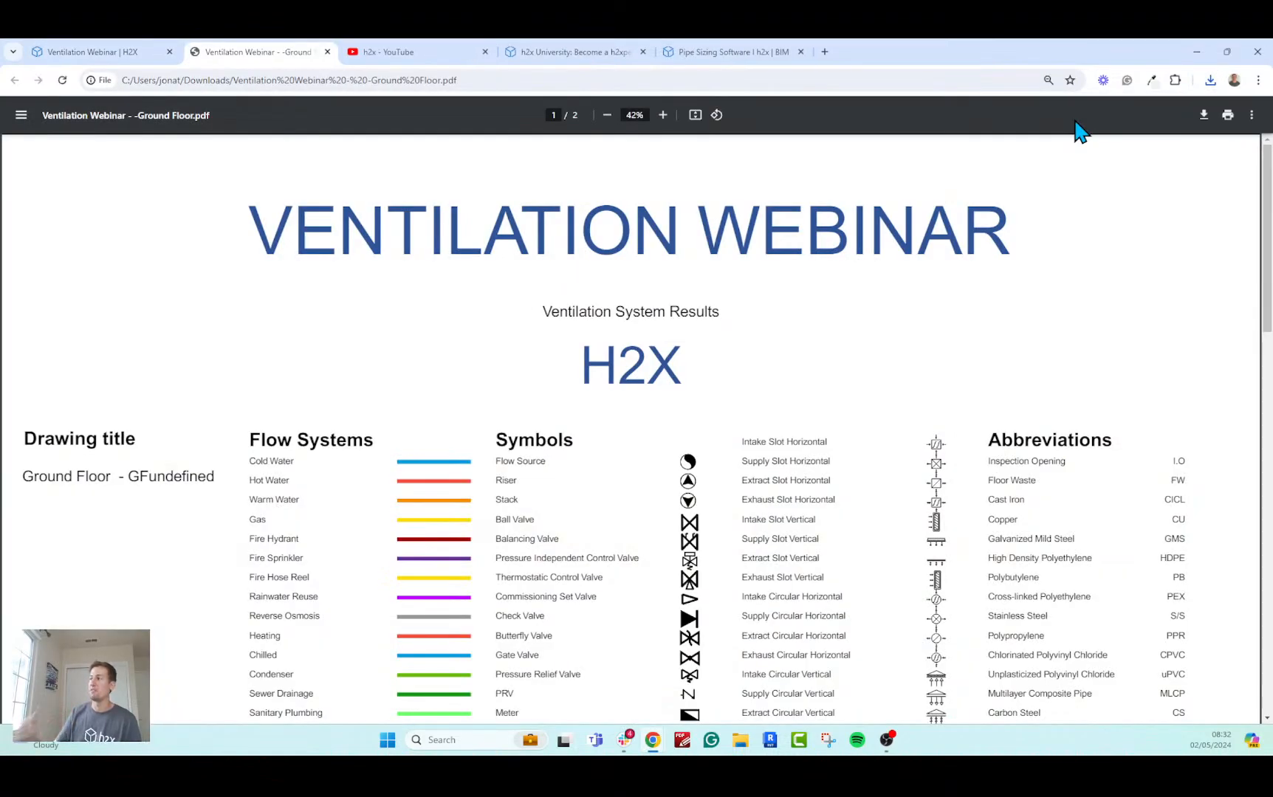
pyautogui.click(695, 115)
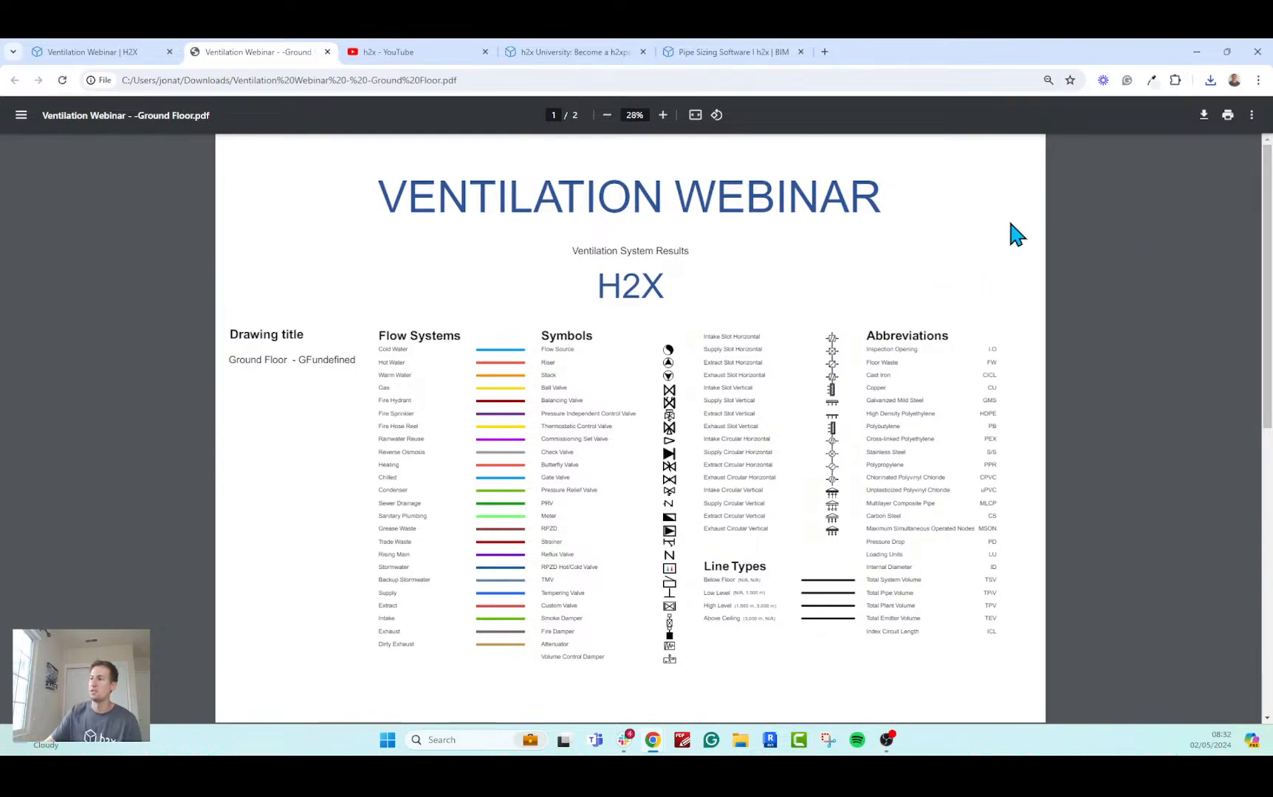
pyautogui.scroll(-5, 660, 412)
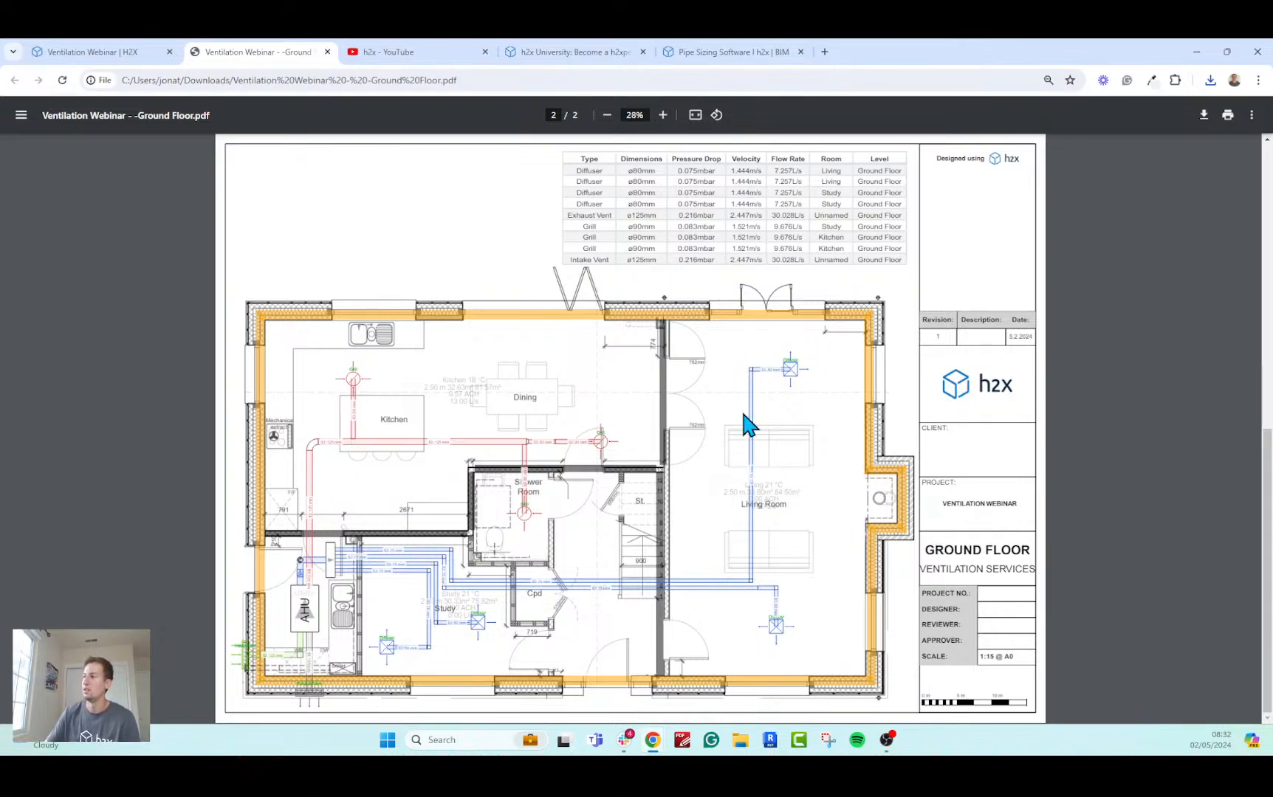
# Export the Bill of Materials from the h2x project, open the downloaded spreadsheet in Excel and dismiss its notices.
pyautogui.click(126, 53)
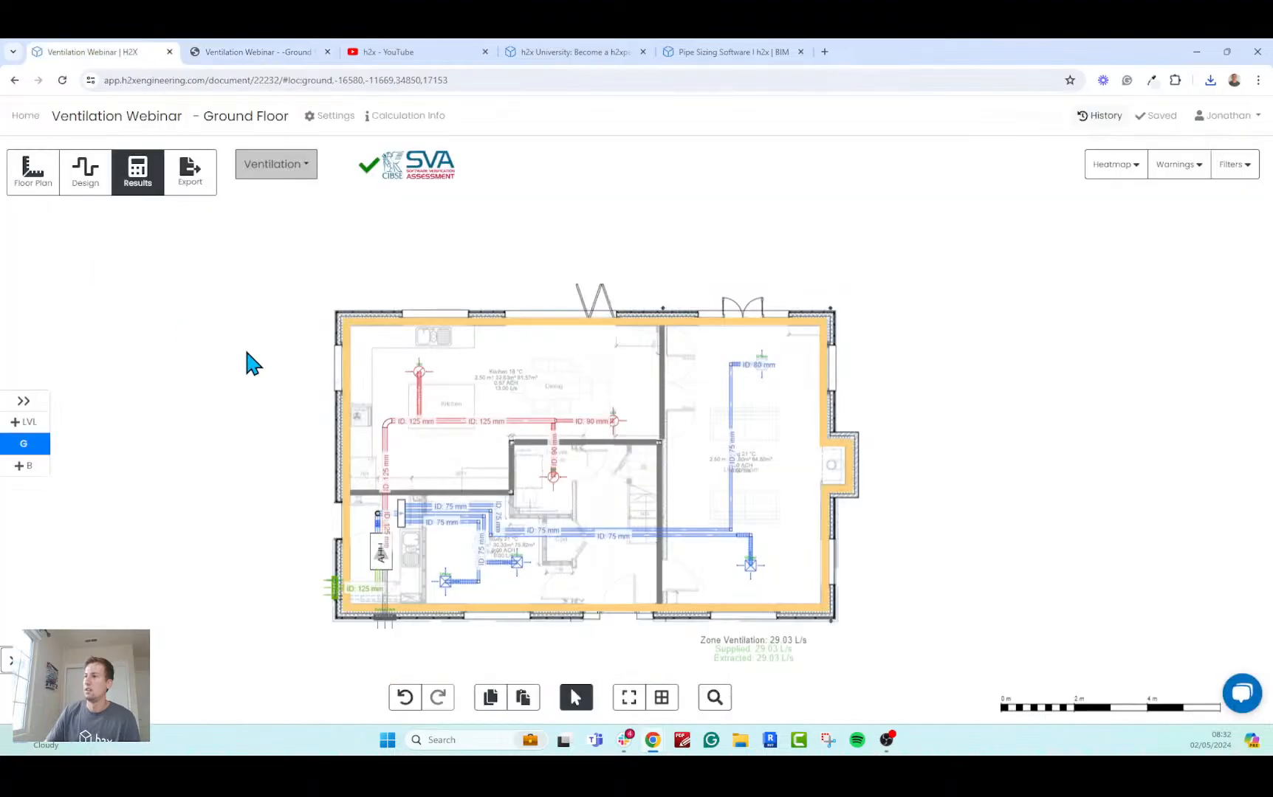
pyautogui.click(192, 175)
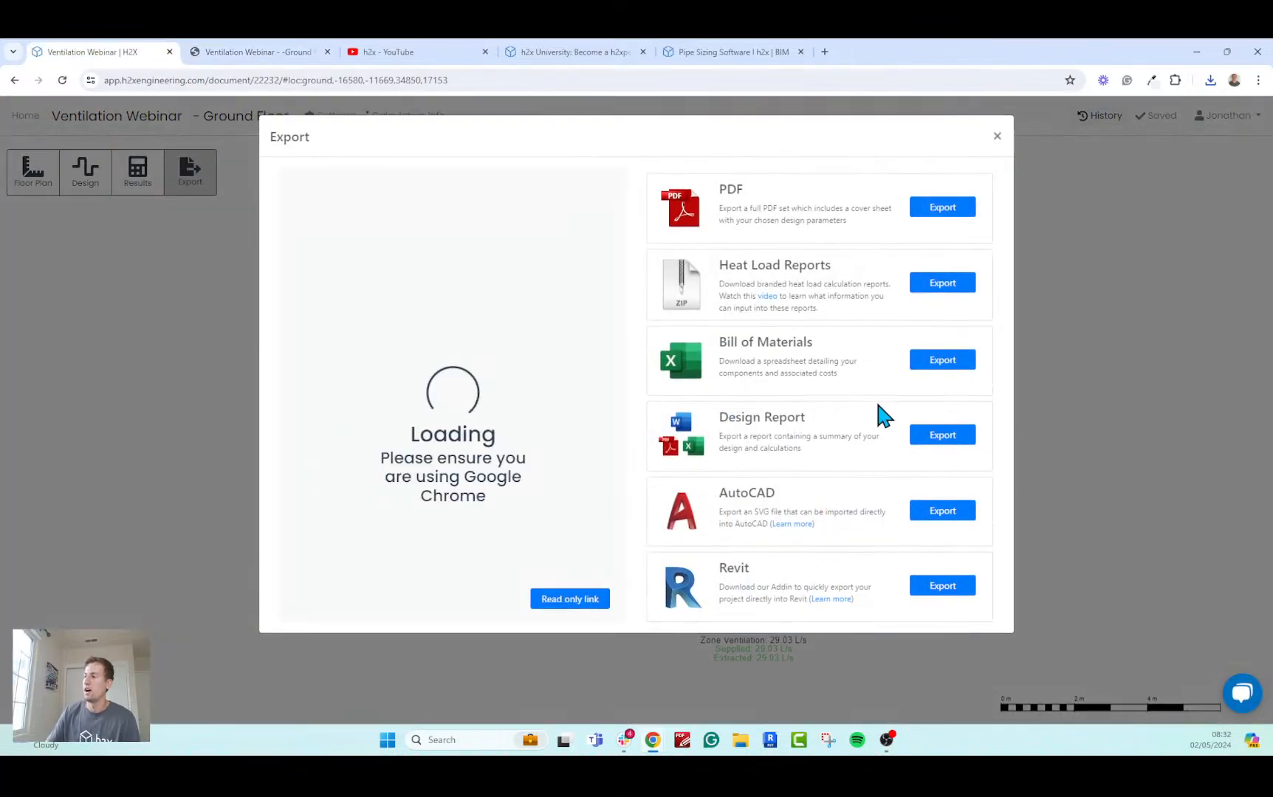
pyautogui.click(967, 364)
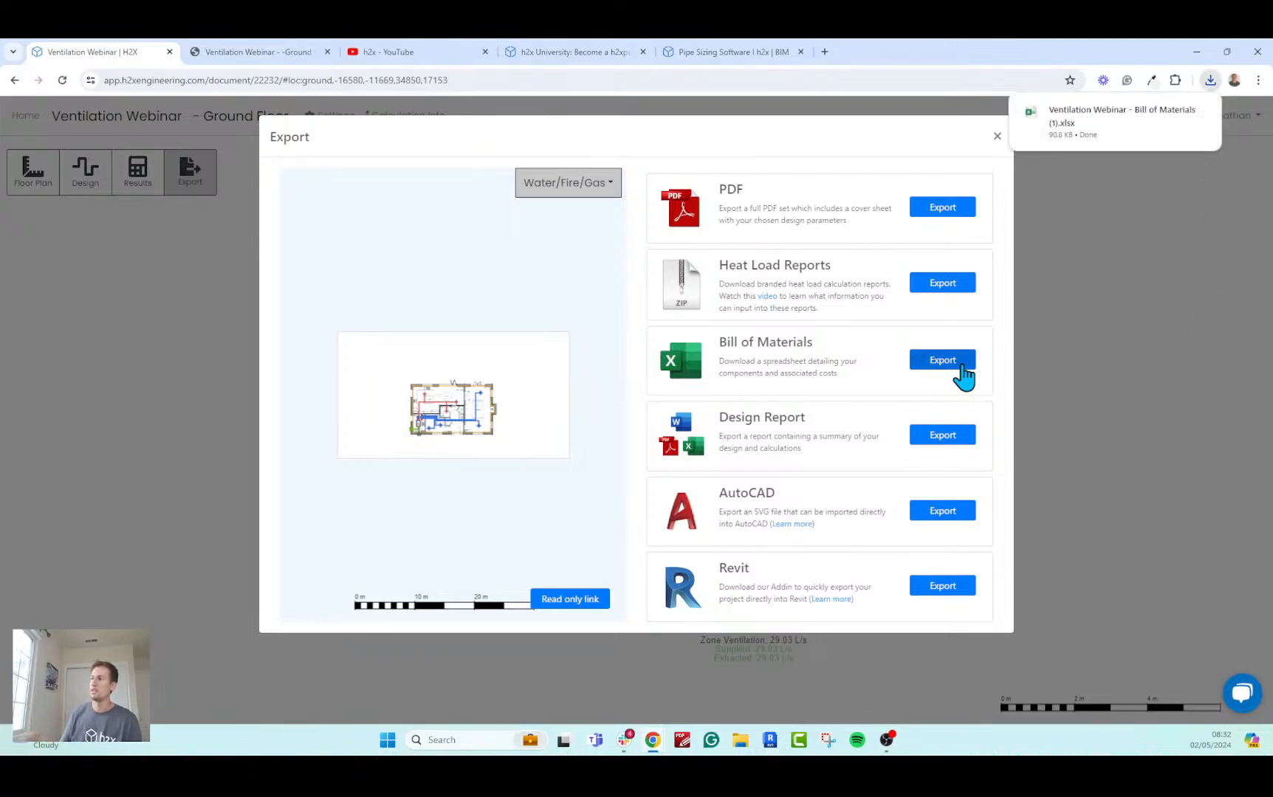
pyautogui.moveTo(1097, 126)
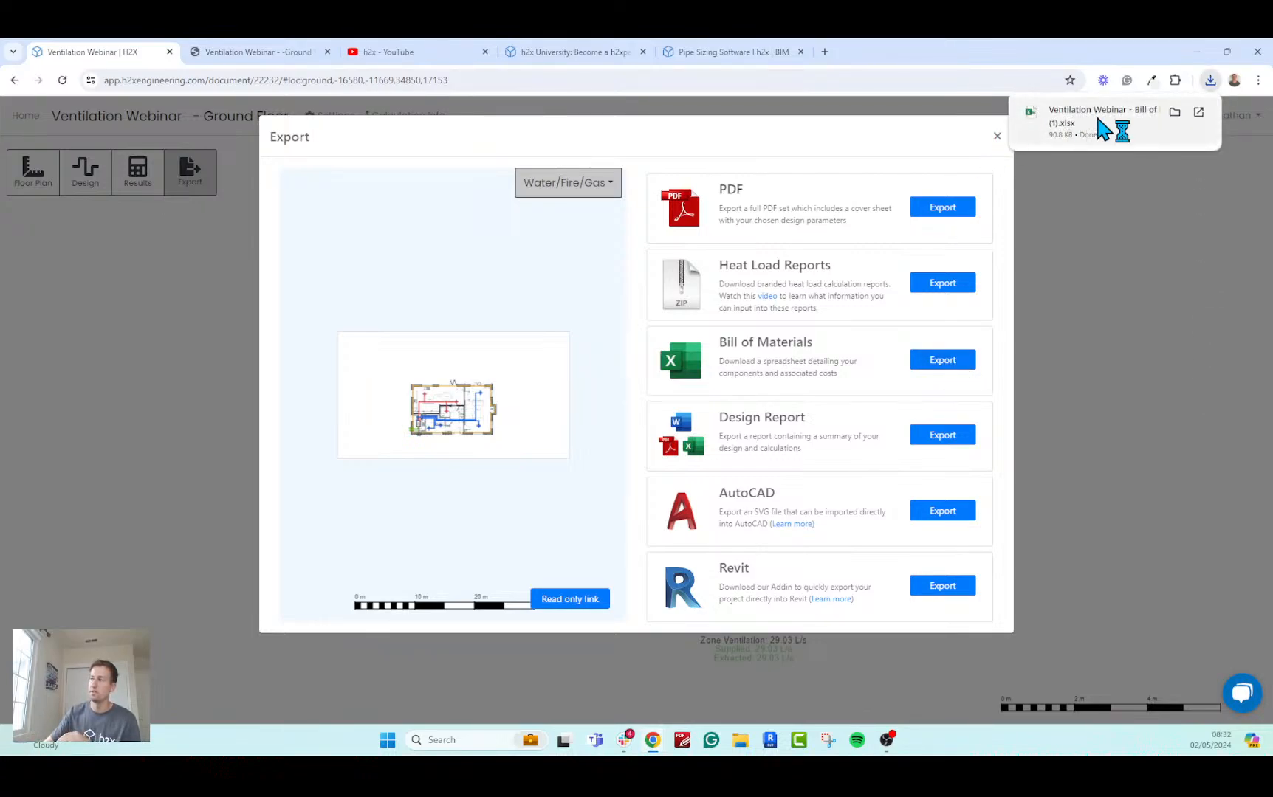
pyautogui.click(1098, 126)
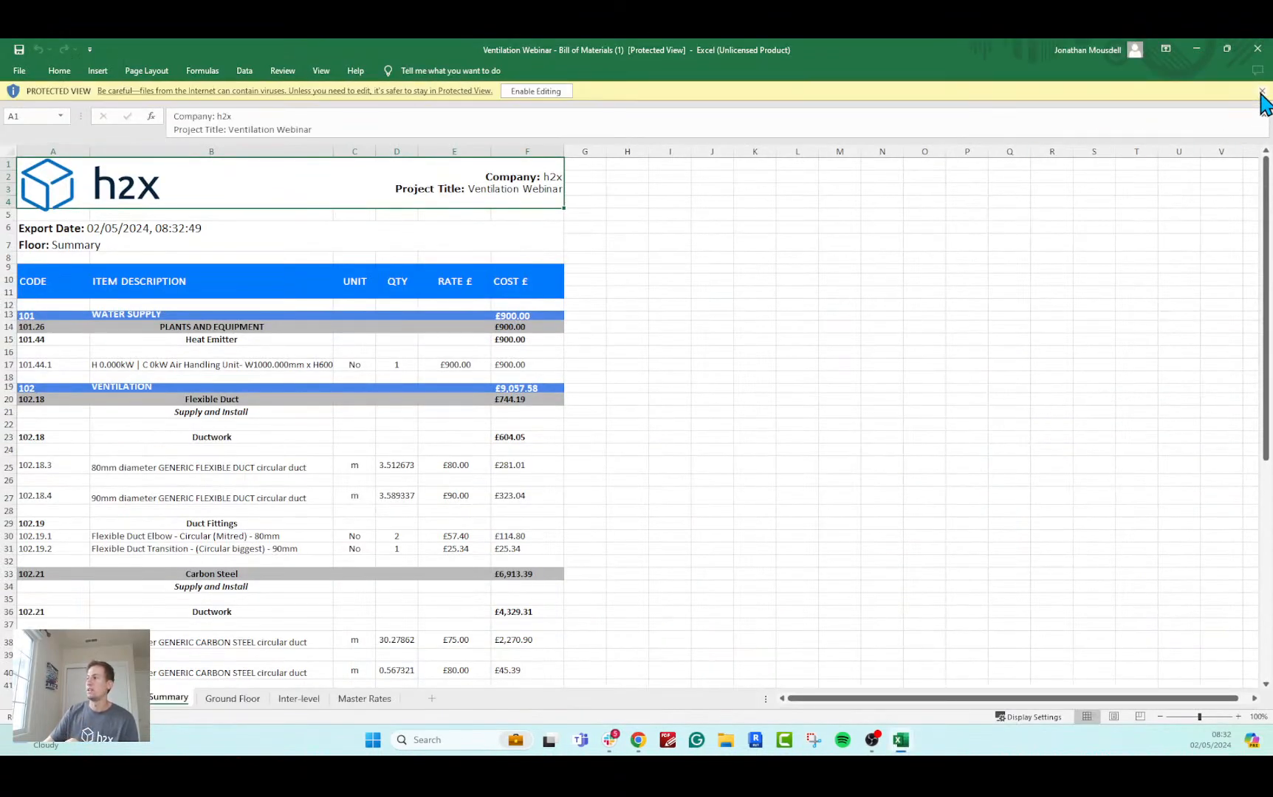
pyautogui.click(1261, 90)
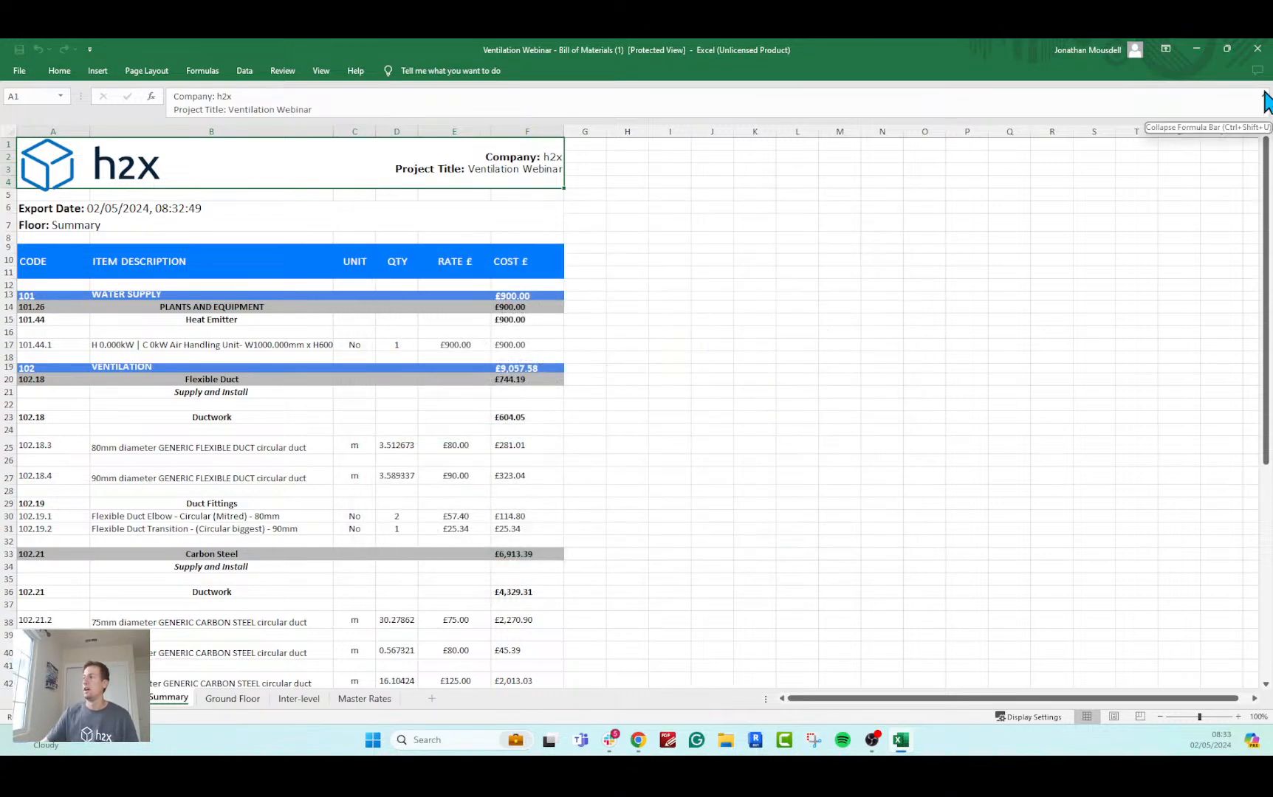
pyautogui.click(1261, 91)
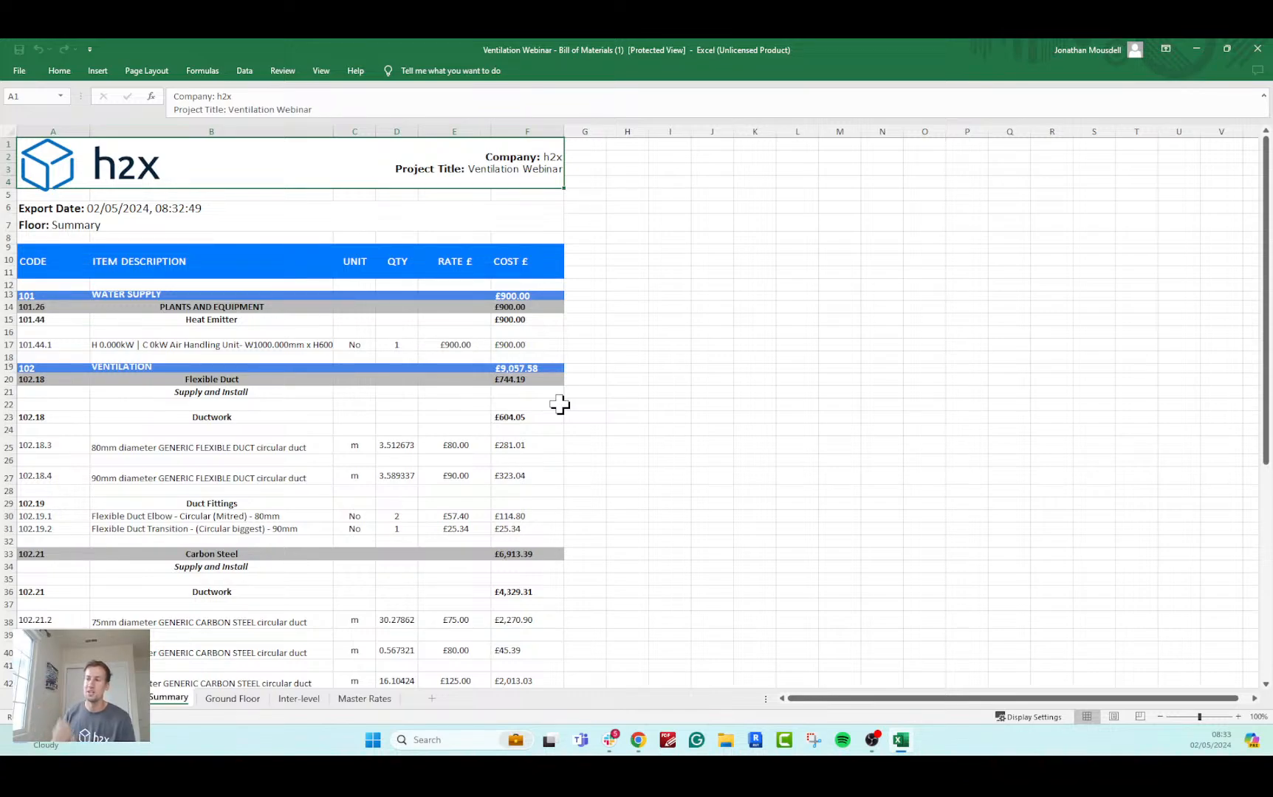
# Review the item descriptions, quantities, ductwork, fittings, grills and diffusers on the bill of materials Summary sheet, and close the workbook.
pyautogui.click(187, 137)
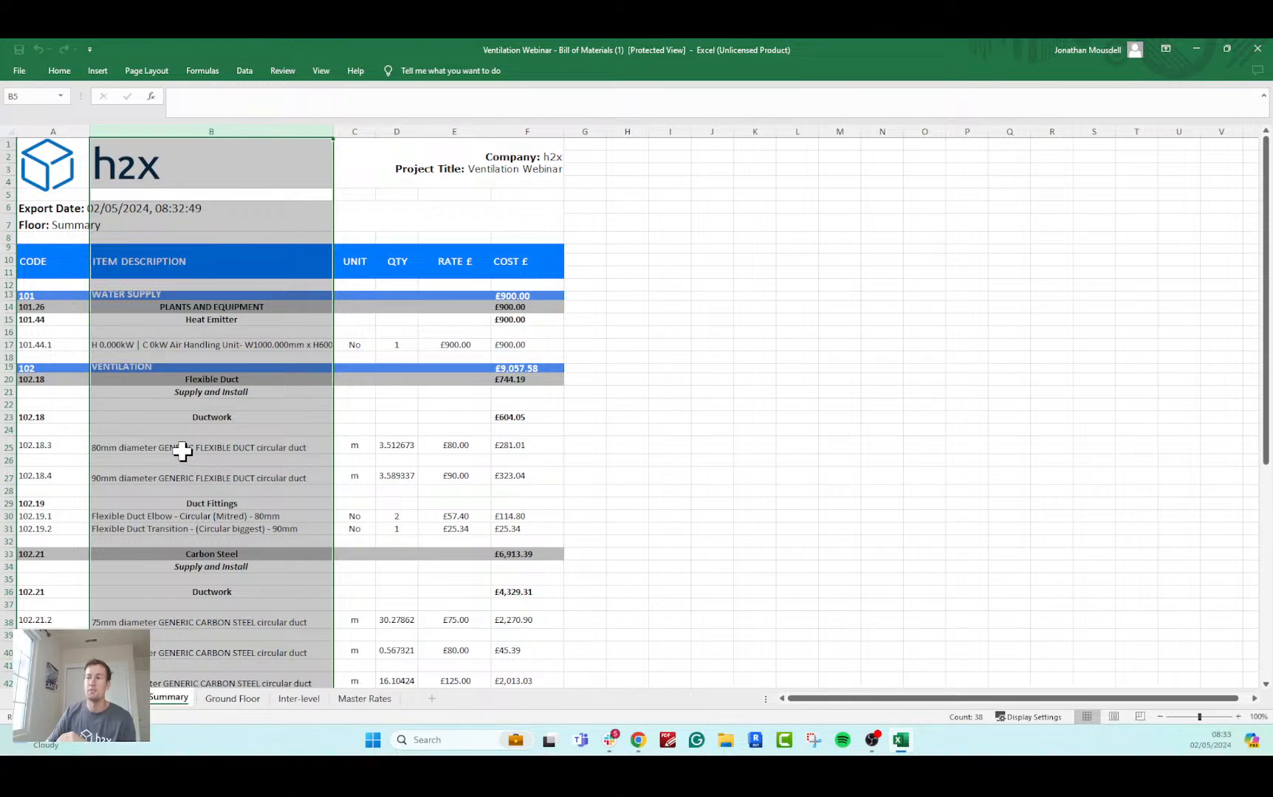
pyautogui.click(400, 131)
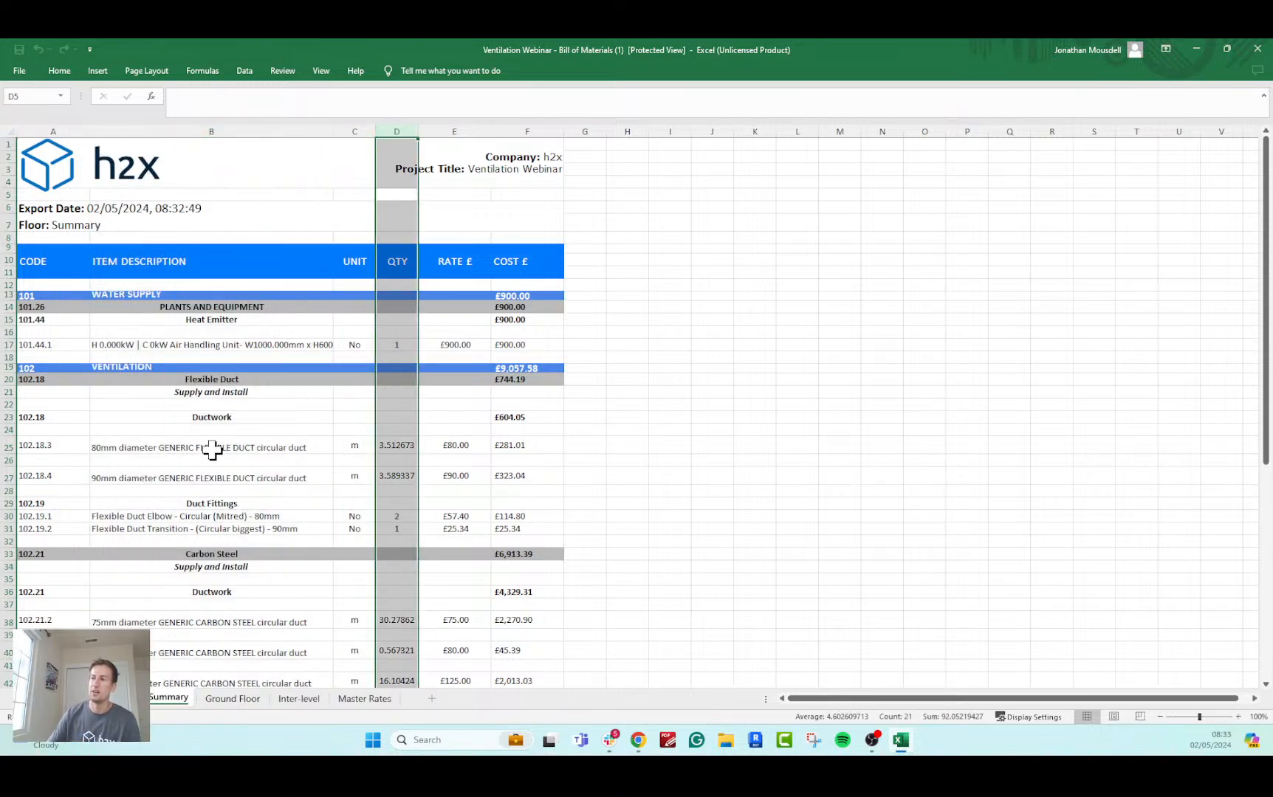
pyautogui.click(218, 476)
pyautogui.scroll(-1, 296, 517)
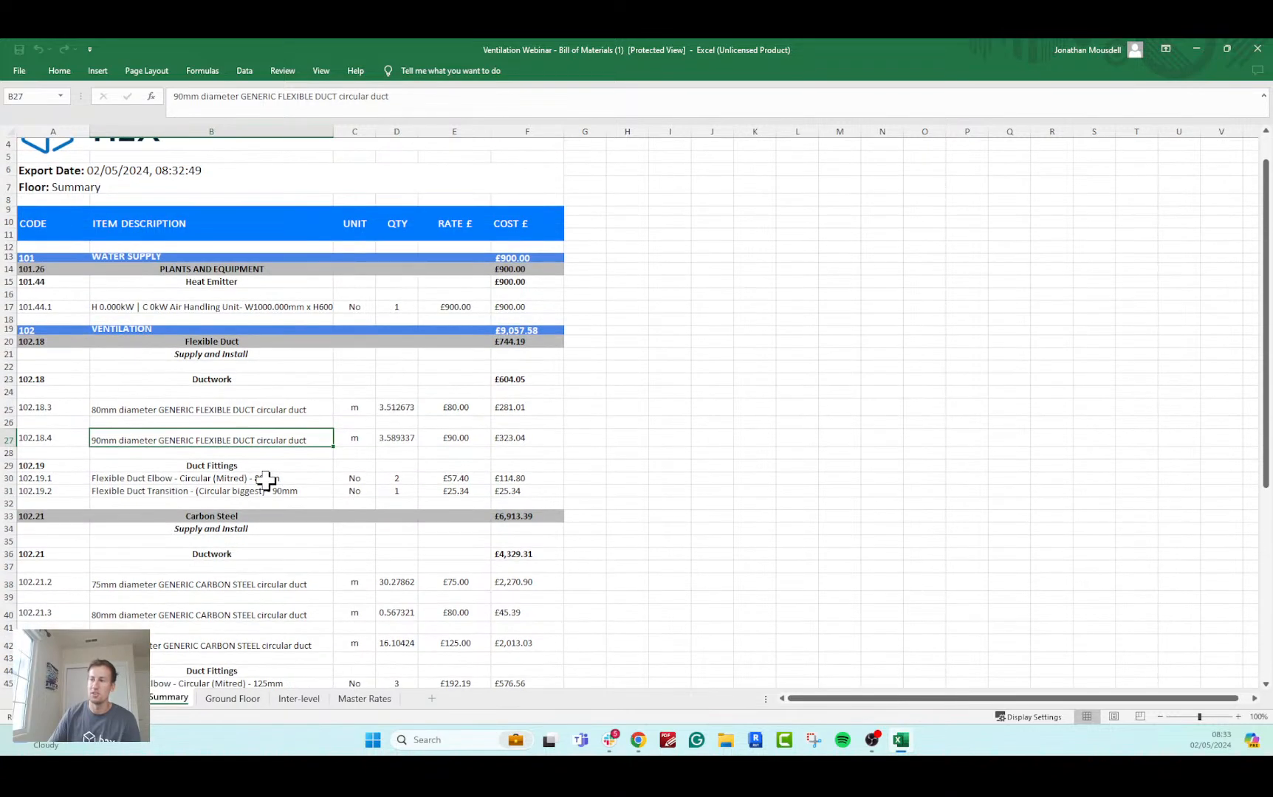
pyautogui.moveTo(265, 480); pyautogui.dragTo(268, 489)
pyautogui.scroll(-7, 295, 495)
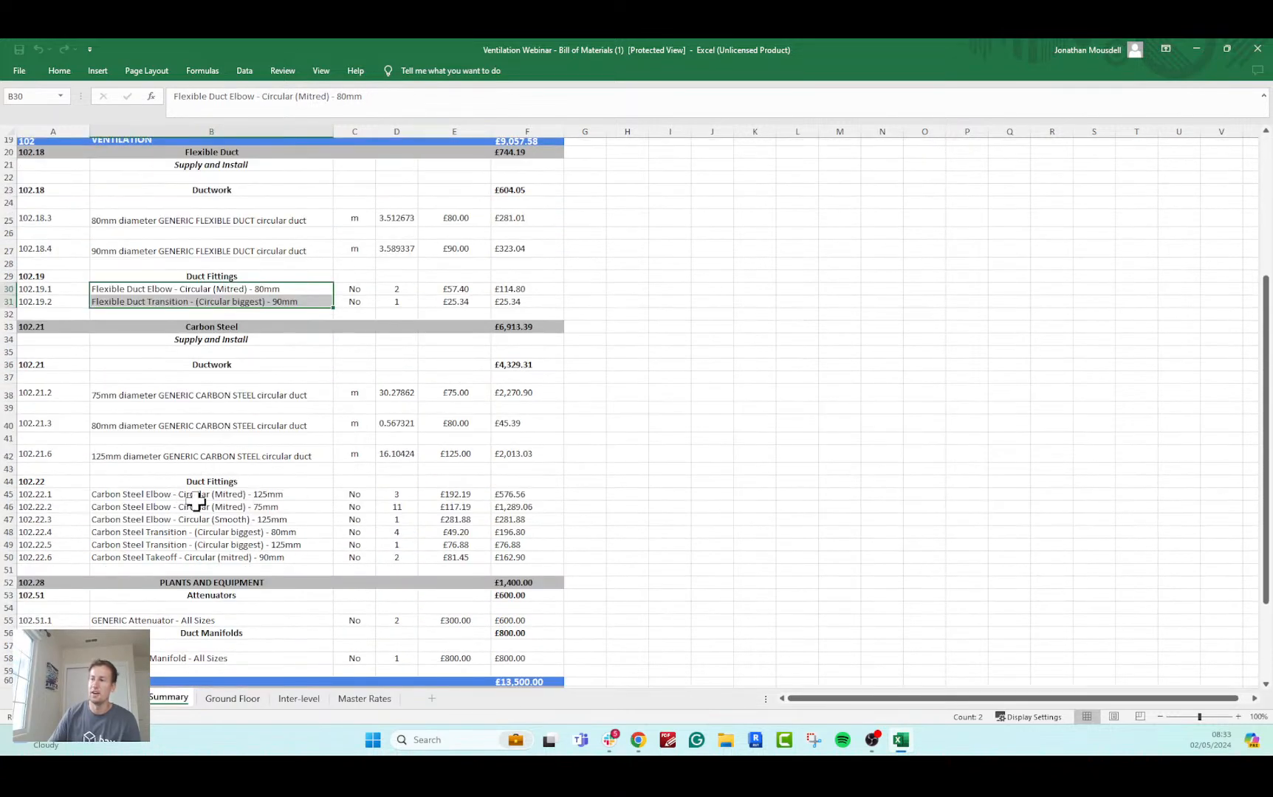
pyautogui.scroll(-2, 197, 496)
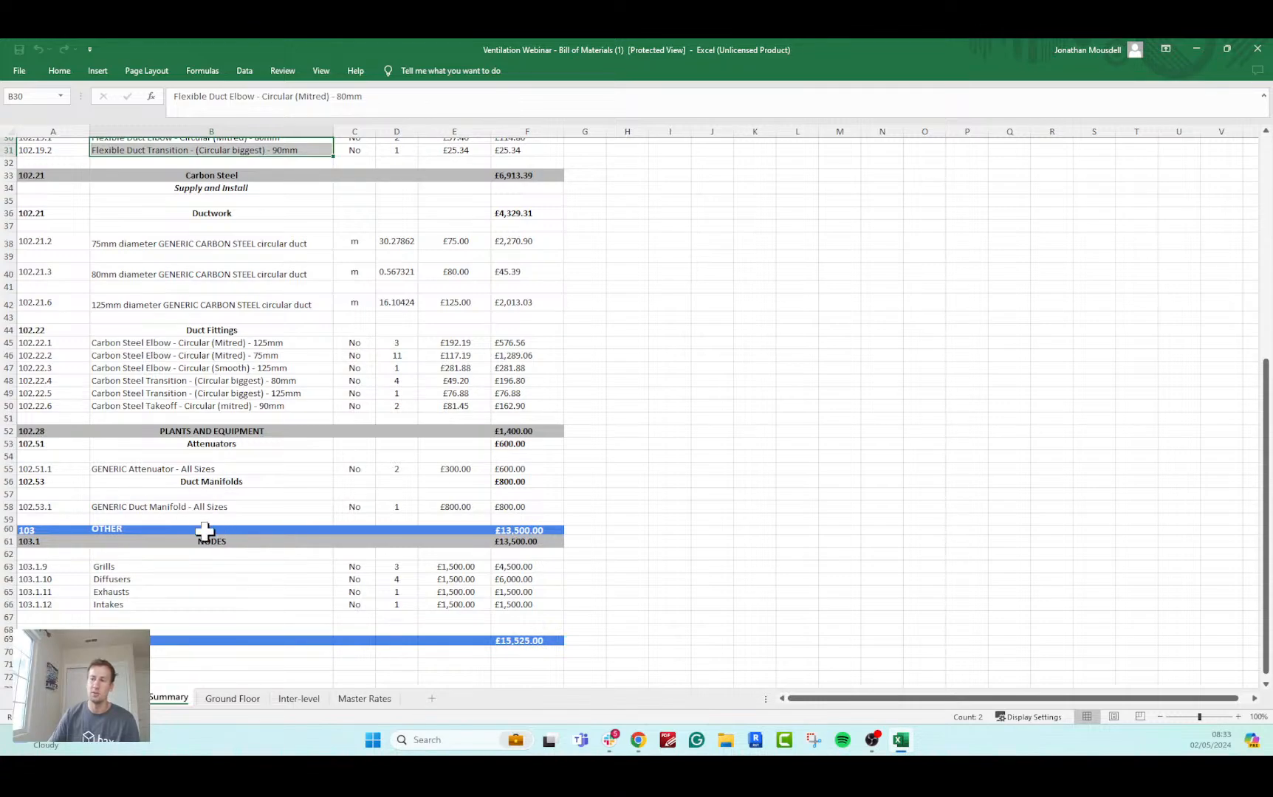
pyautogui.moveTo(107, 567); pyautogui.dragTo(380, 603)
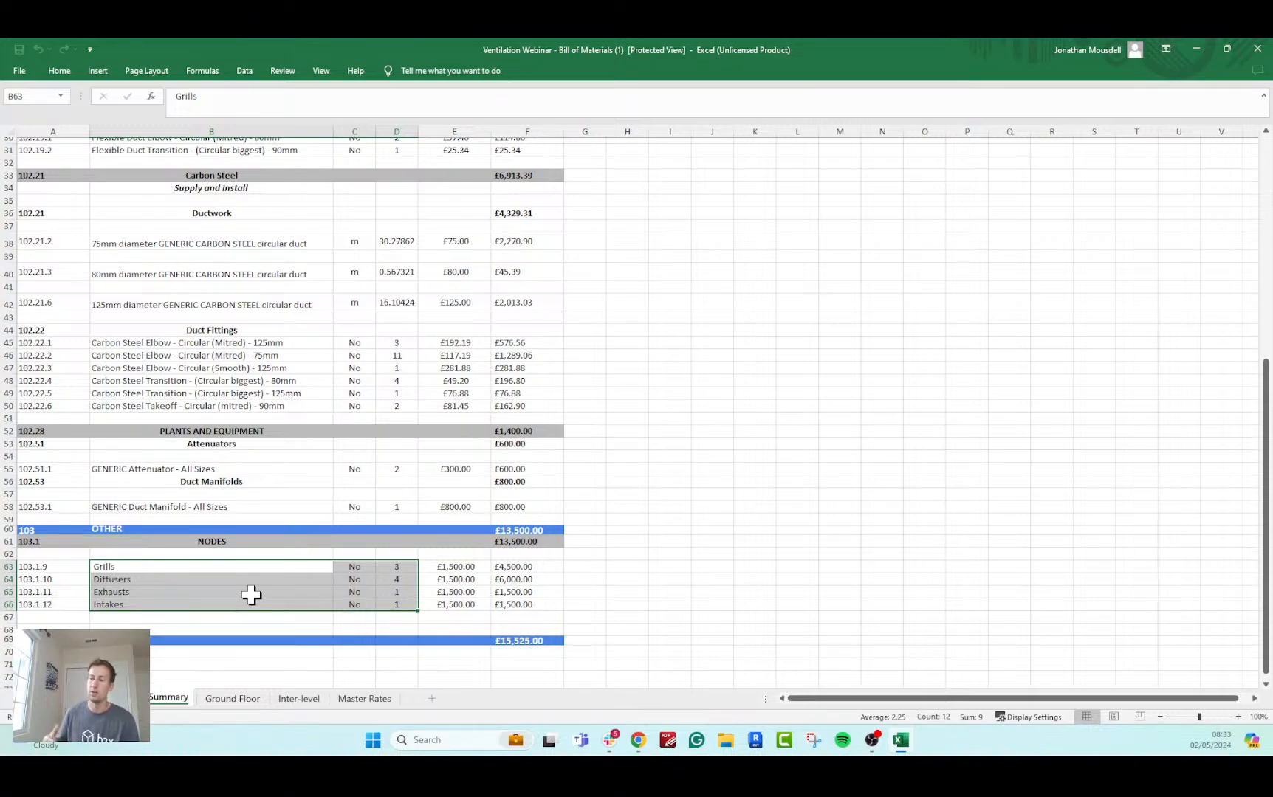
pyautogui.scroll(10, 491, 409)
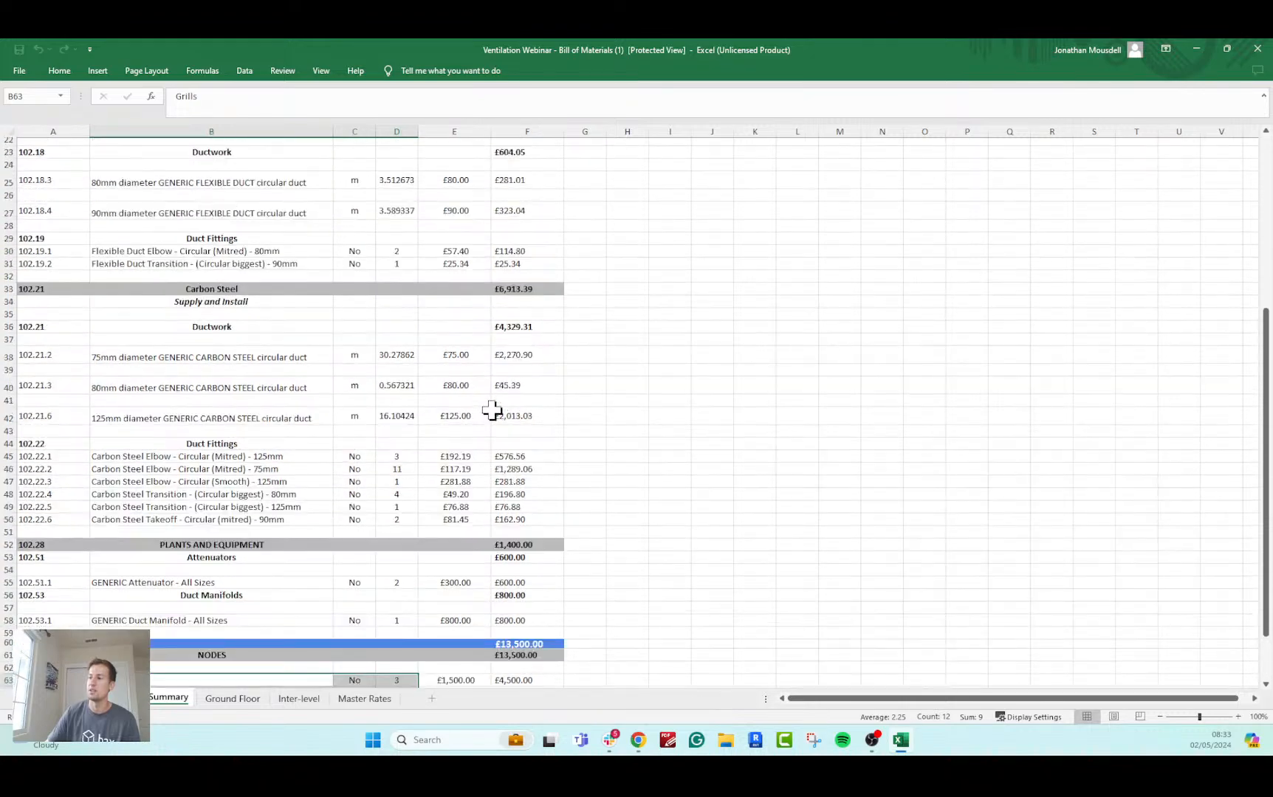
pyautogui.click(1257, 49)
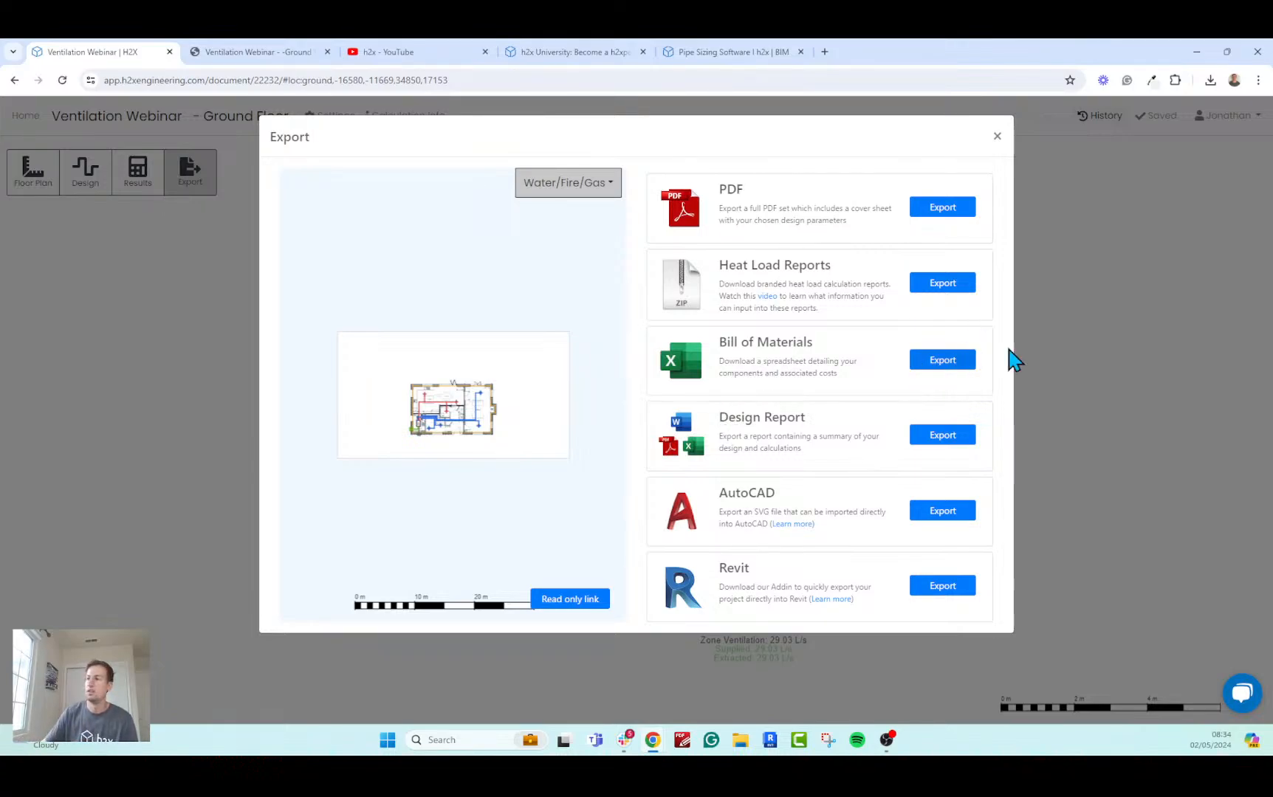
# Export the Design Report, cancel its appendix drawing and open the downloaded Calculation Export folder.
pyautogui.click(941, 437)
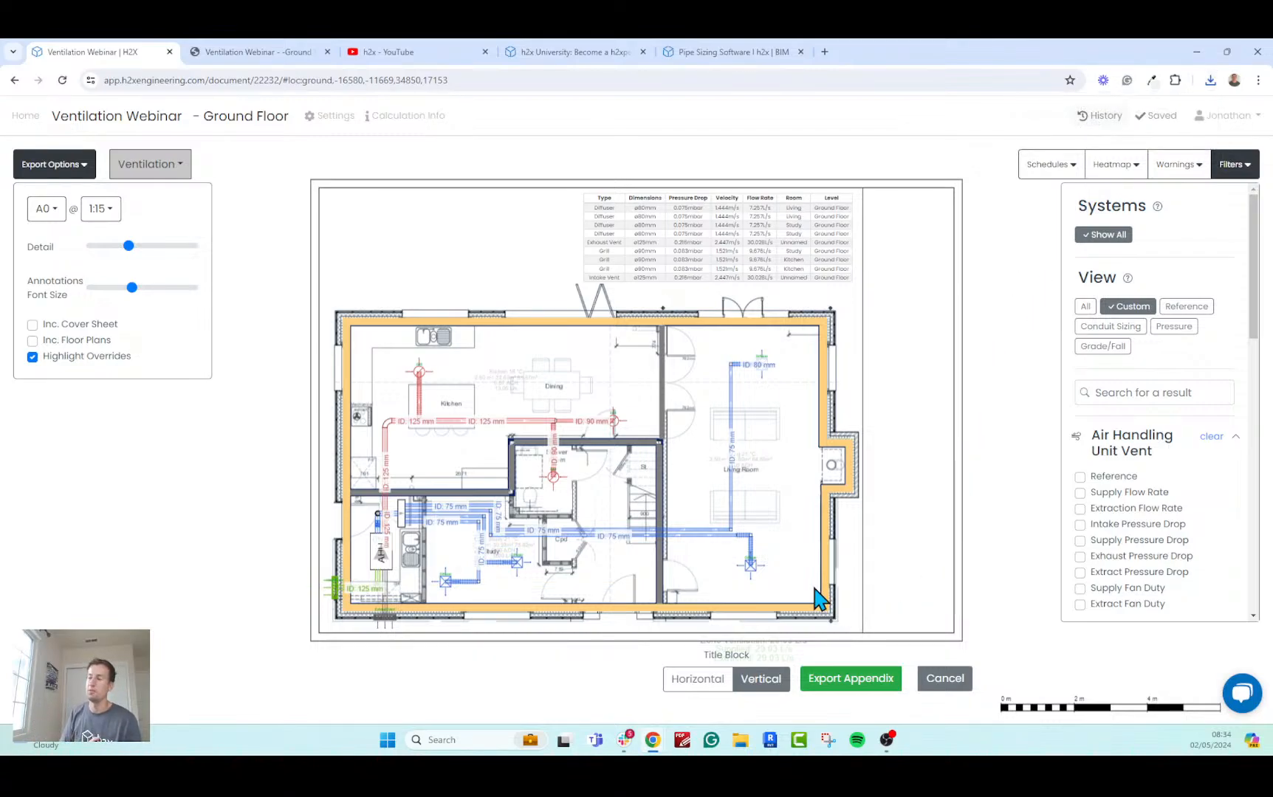
pyautogui.moveTo(128, 246)
pyautogui.mouseDown()
pyautogui.moveTo(147, 256)
pyautogui.moveTo(113, 258)
pyautogui.mouseUp()
pyautogui.click(949, 681)
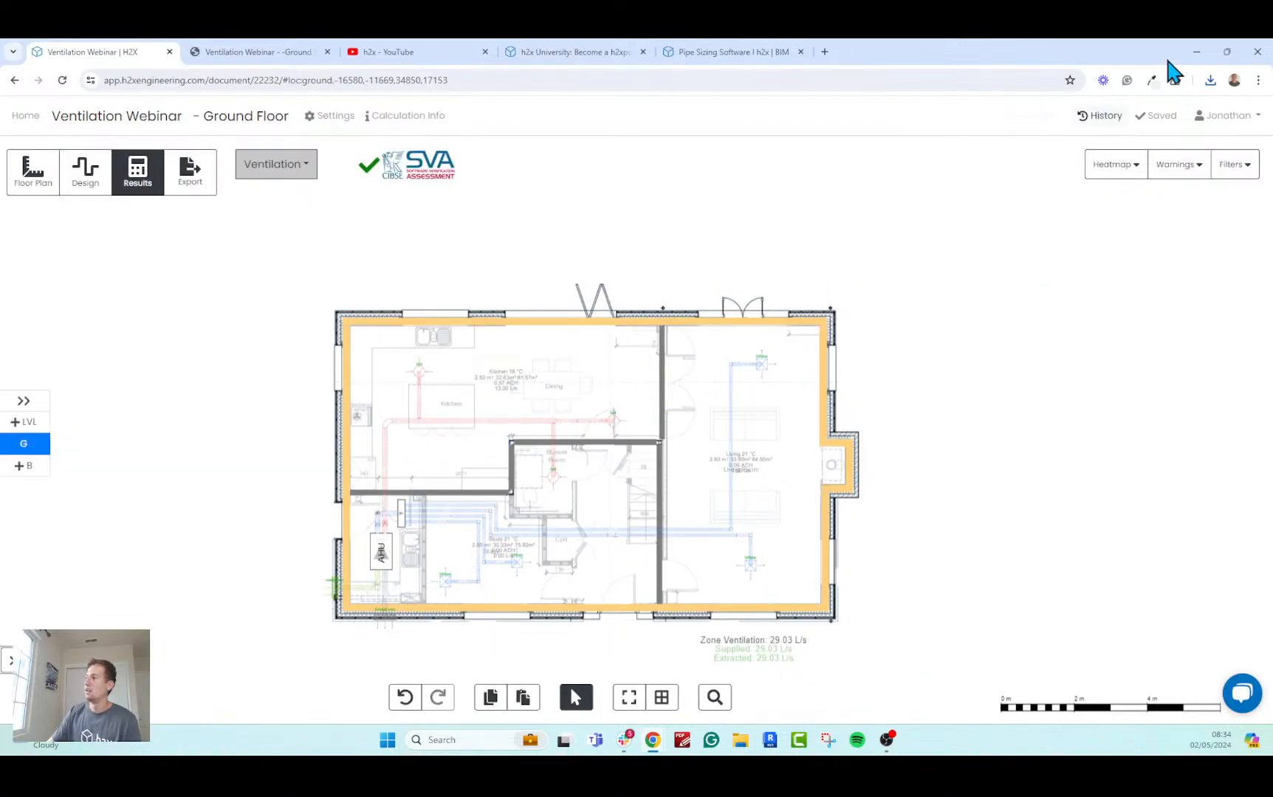
pyautogui.click(1206, 84)
pyautogui.click(1093, 159)
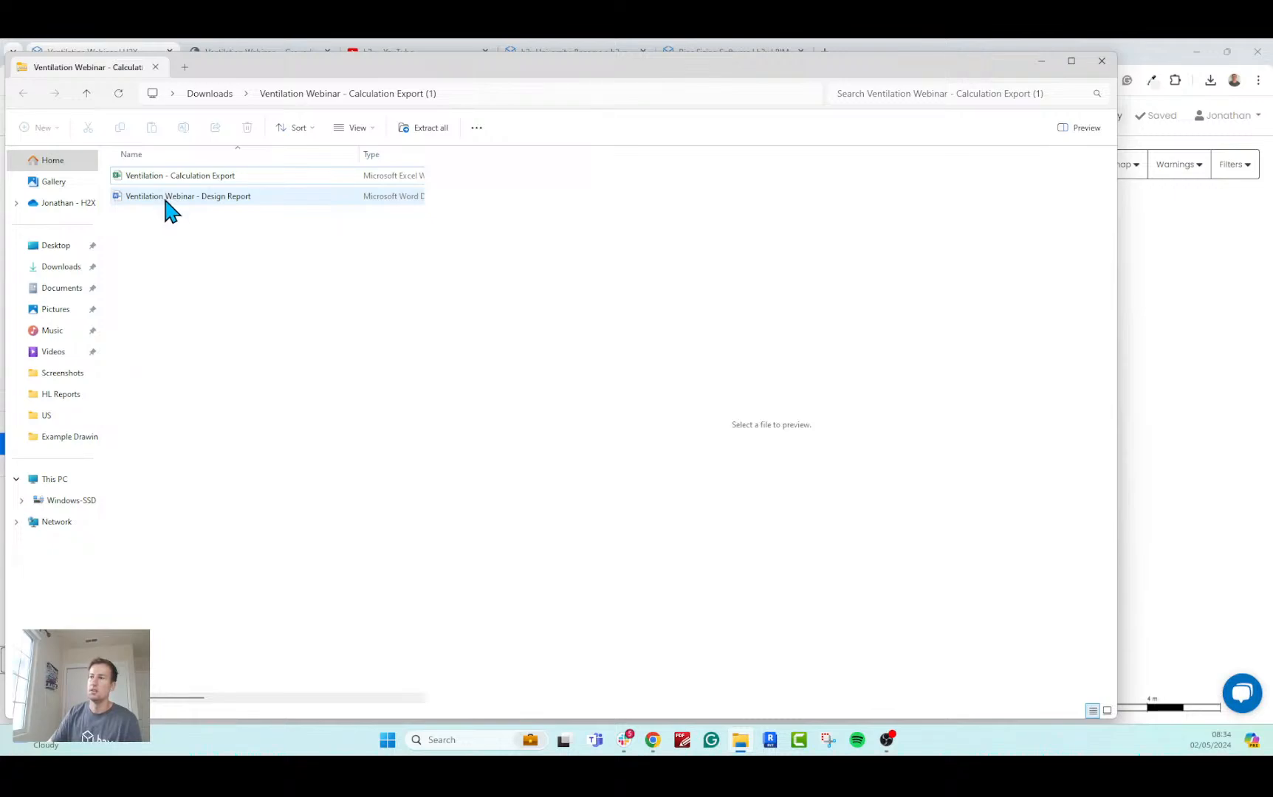
# Open the Ventilation - Calculation Export workbook in Excel and dismiss the sign-in prompt and notices.
pyautogui.click(180, 177)
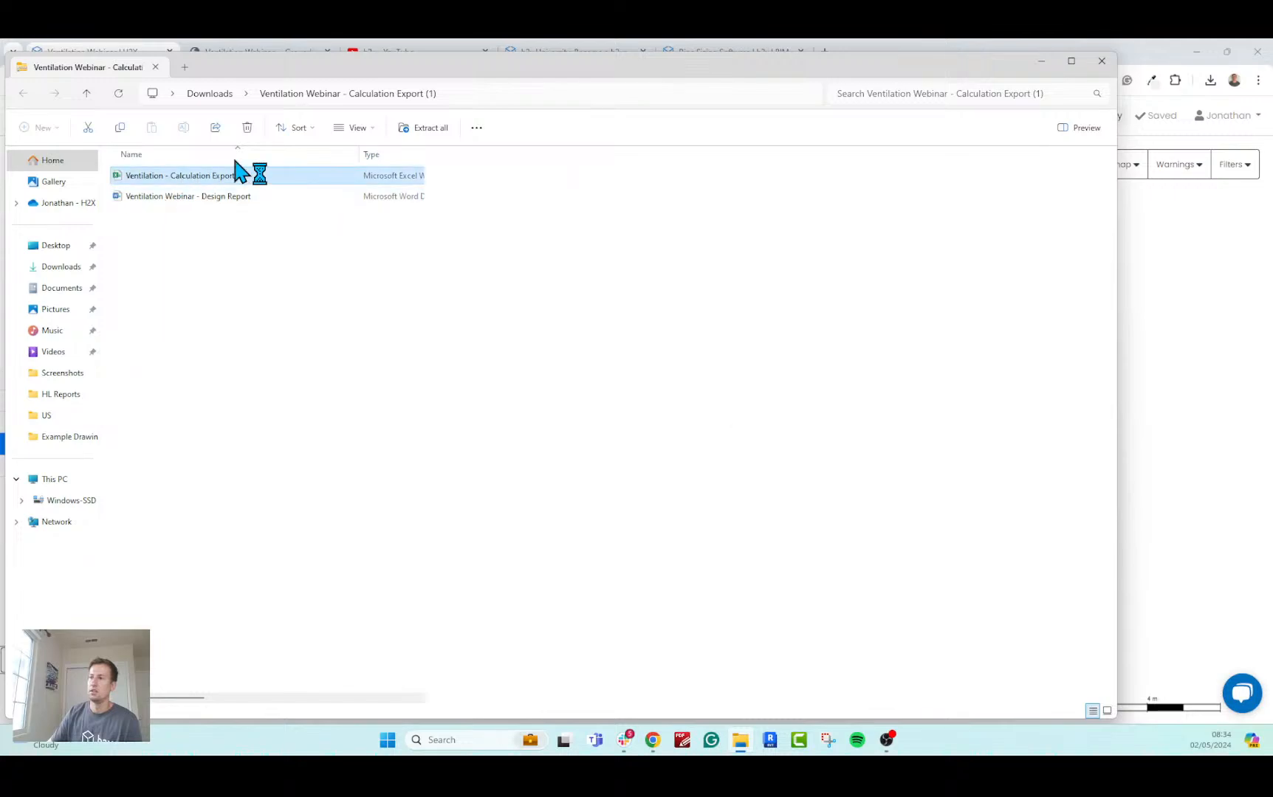
pyautogui.click(1040, 62)
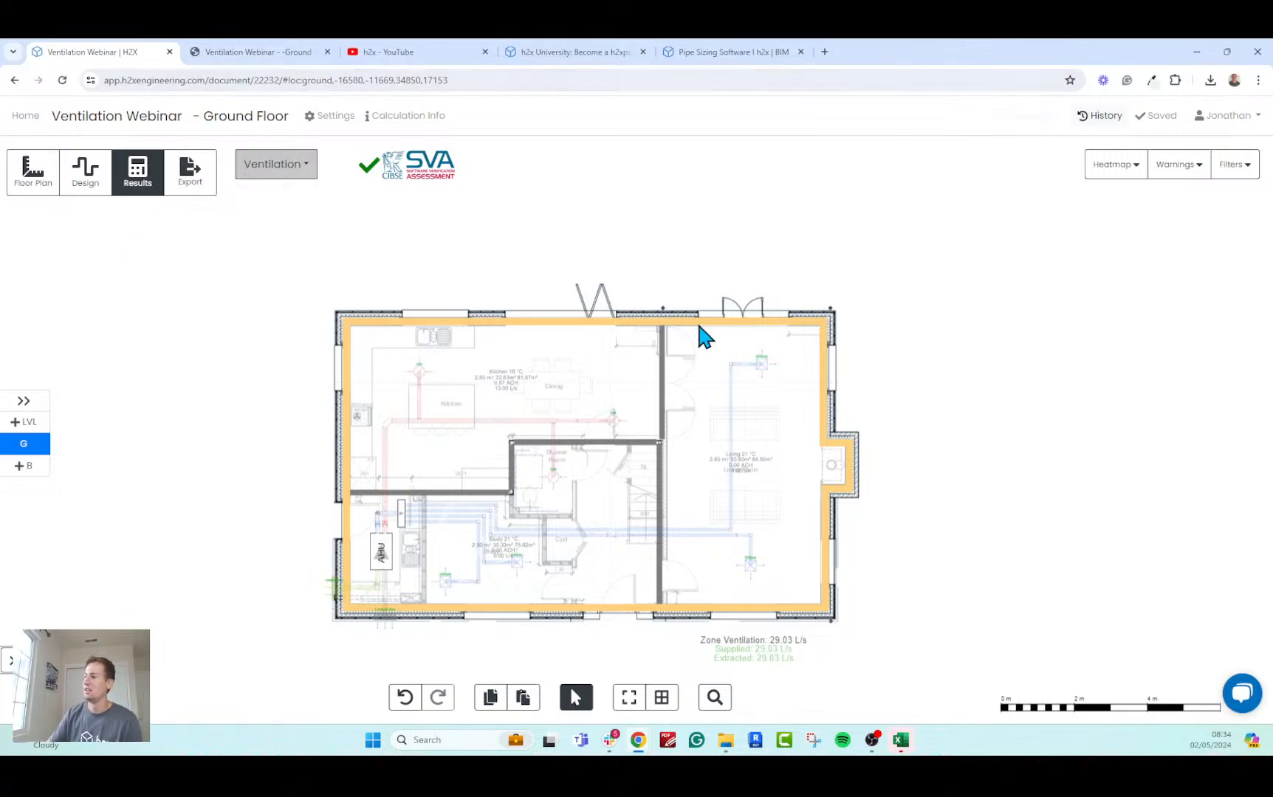
pyautogui.click(900, 740)
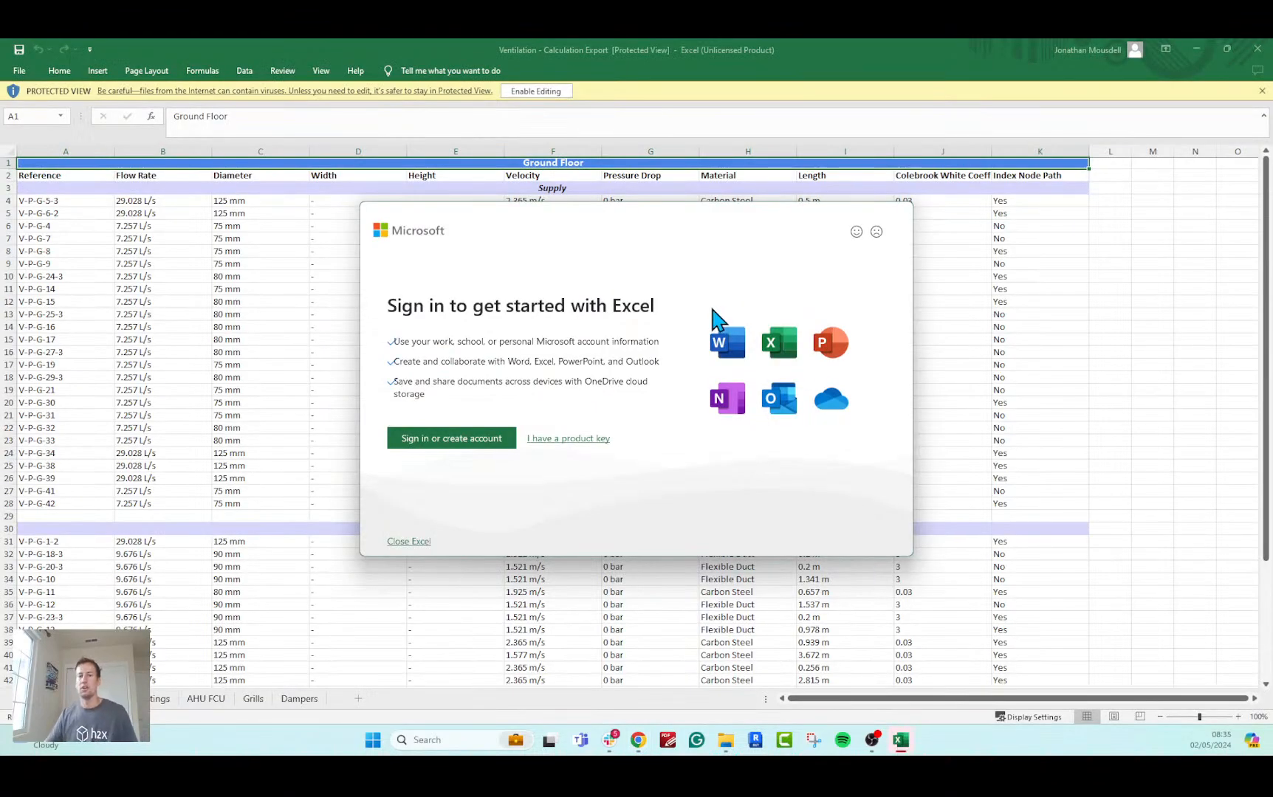
pyautogui.press('Escape')
pyautogui.click(1261, 91)
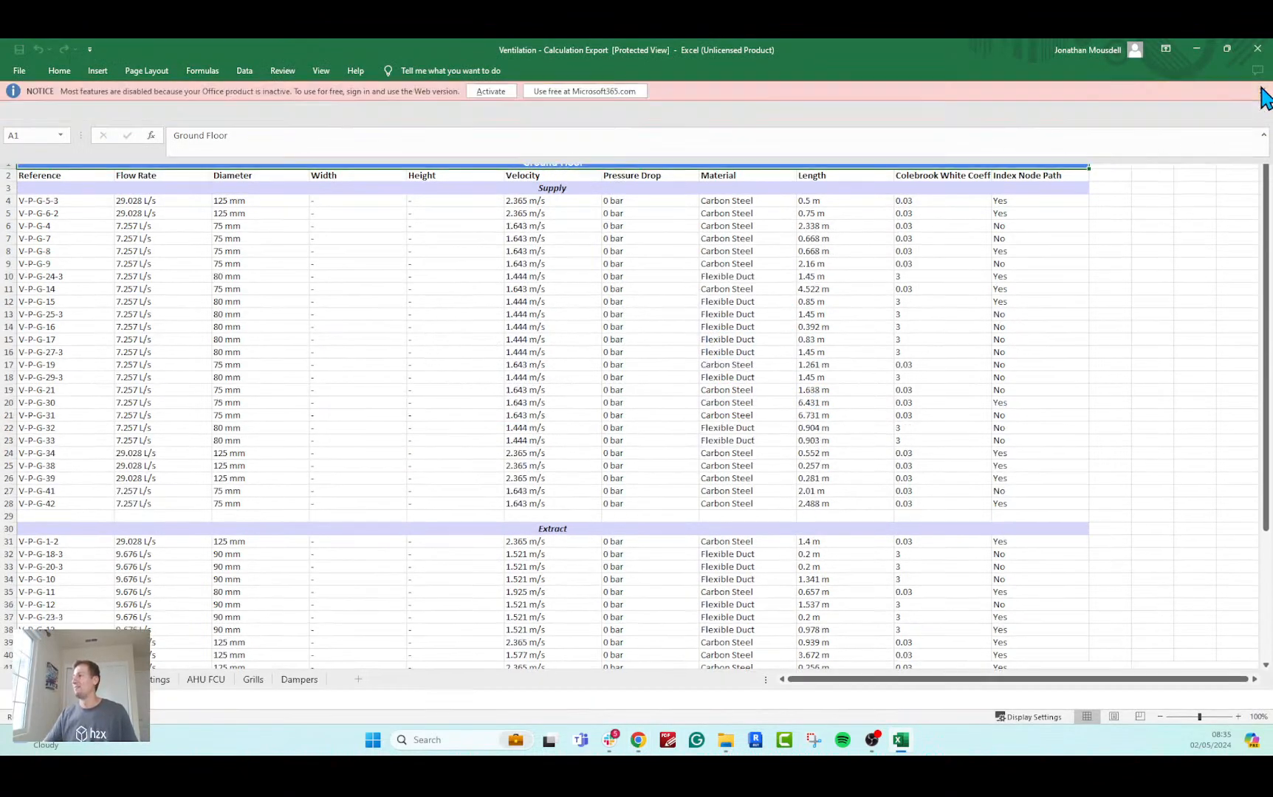
pyautogui.click(1262, 92)
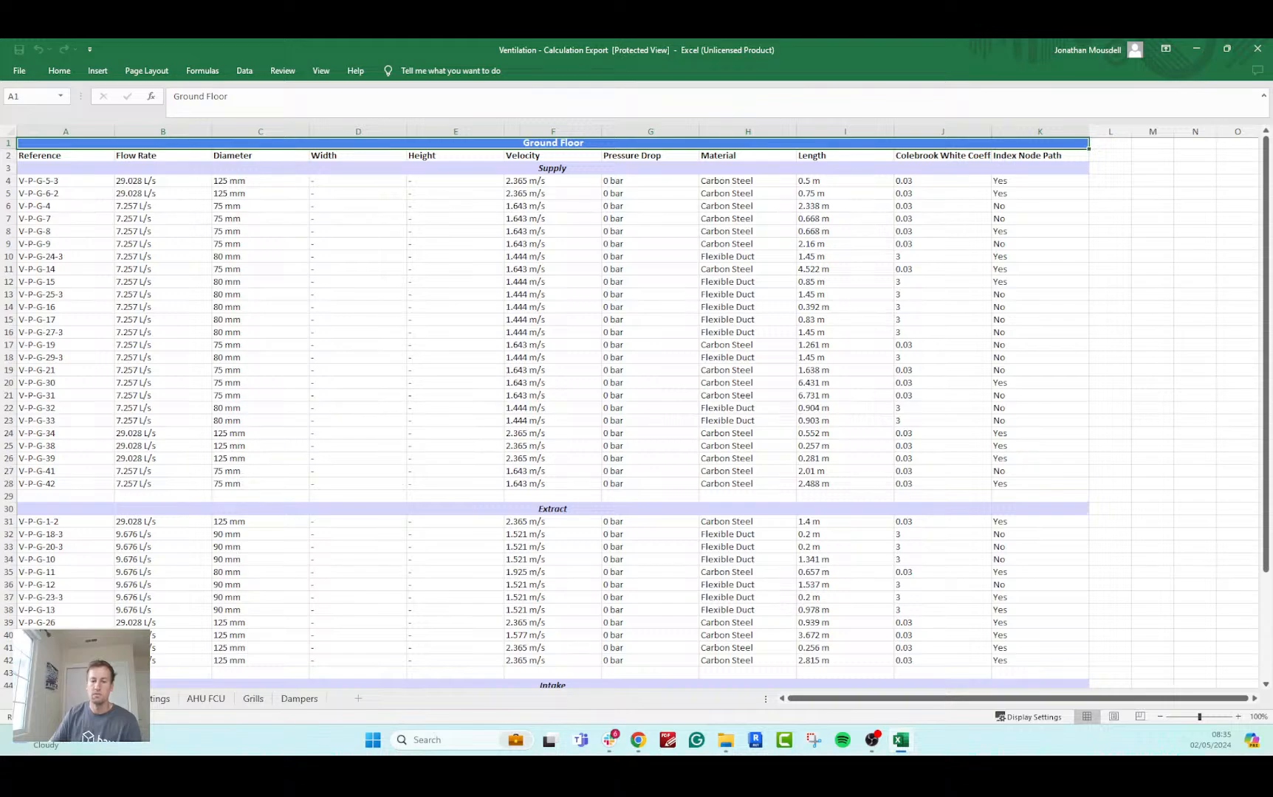
# Look through the fittings, AHU FCU, Grills and Dampers sheets, and return to the duct results sheet.
pyautogui.hotkey('alt', 'F4')
pyautogui.click(155, 701)
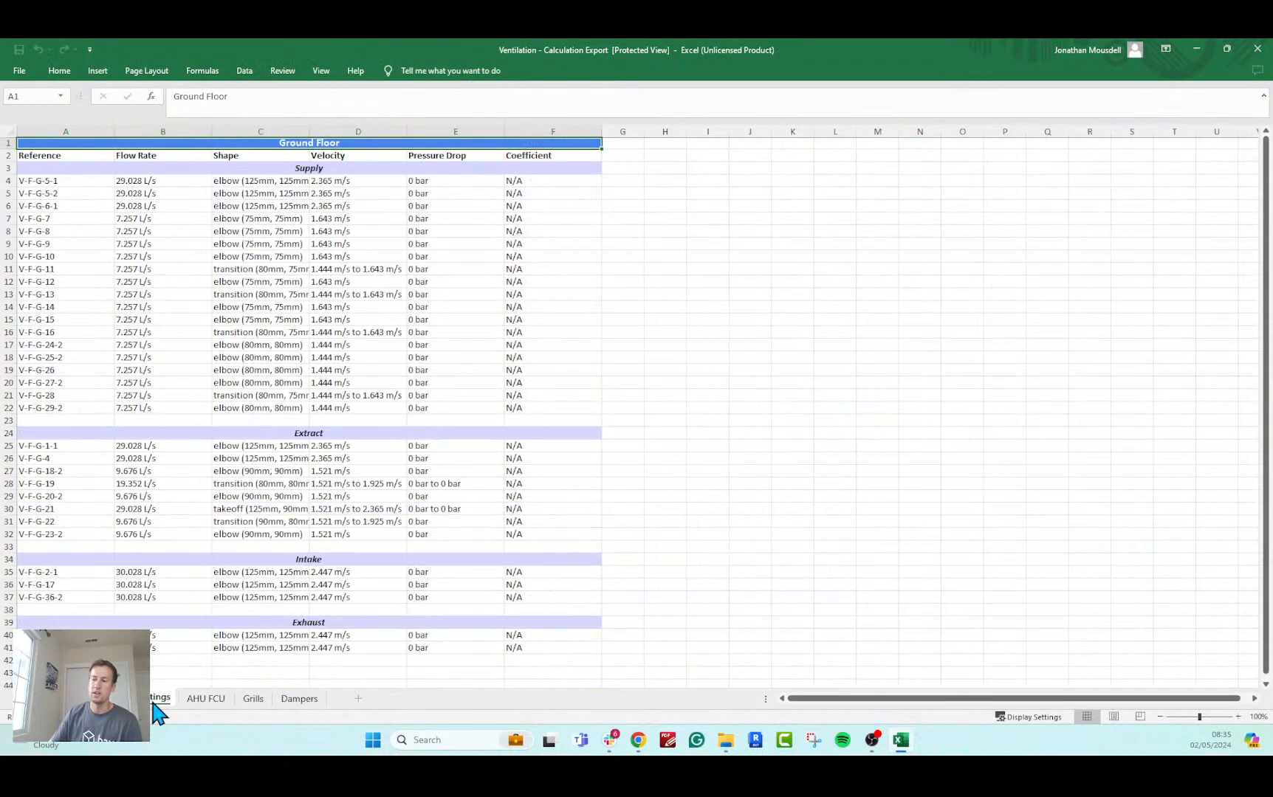
pyautogui.click(192, 700)
pyautogui.click(258, 700)
pyautogui.click(295, 700)
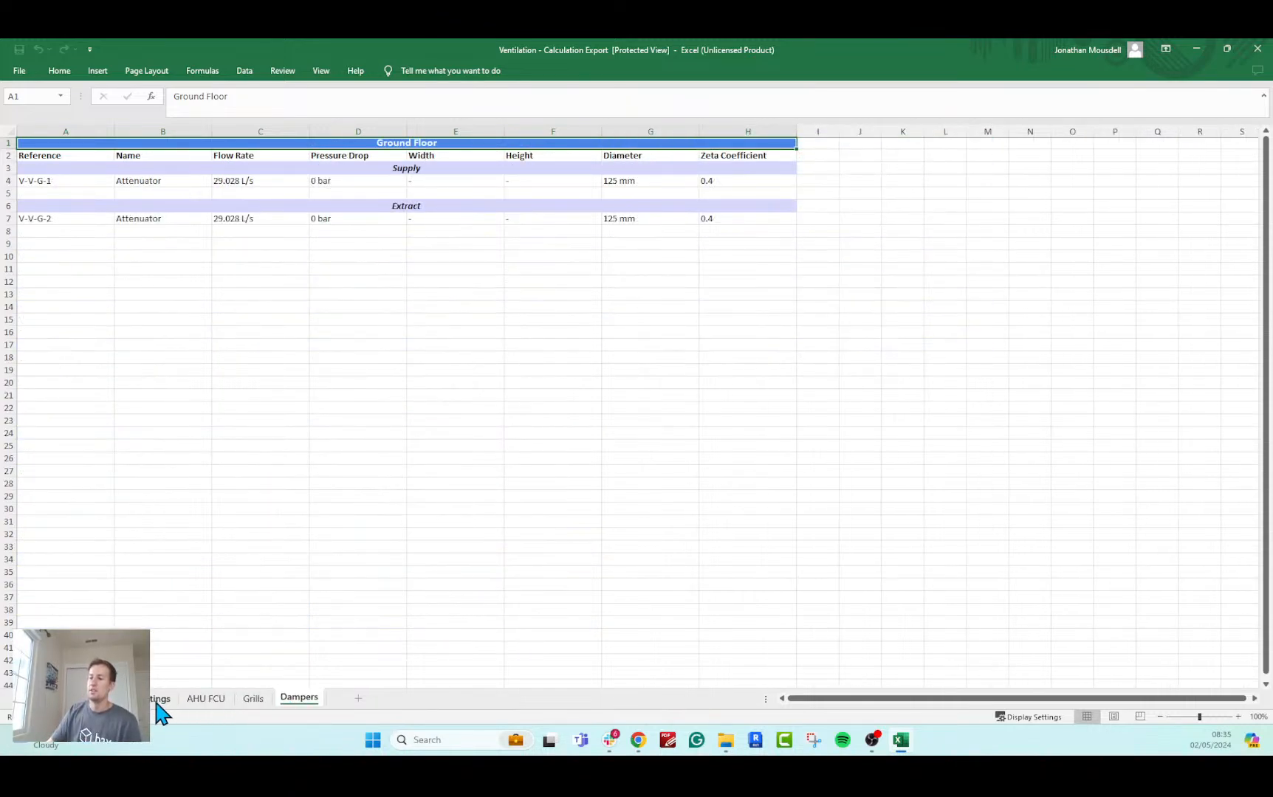
pyautogui.click(113, 700)
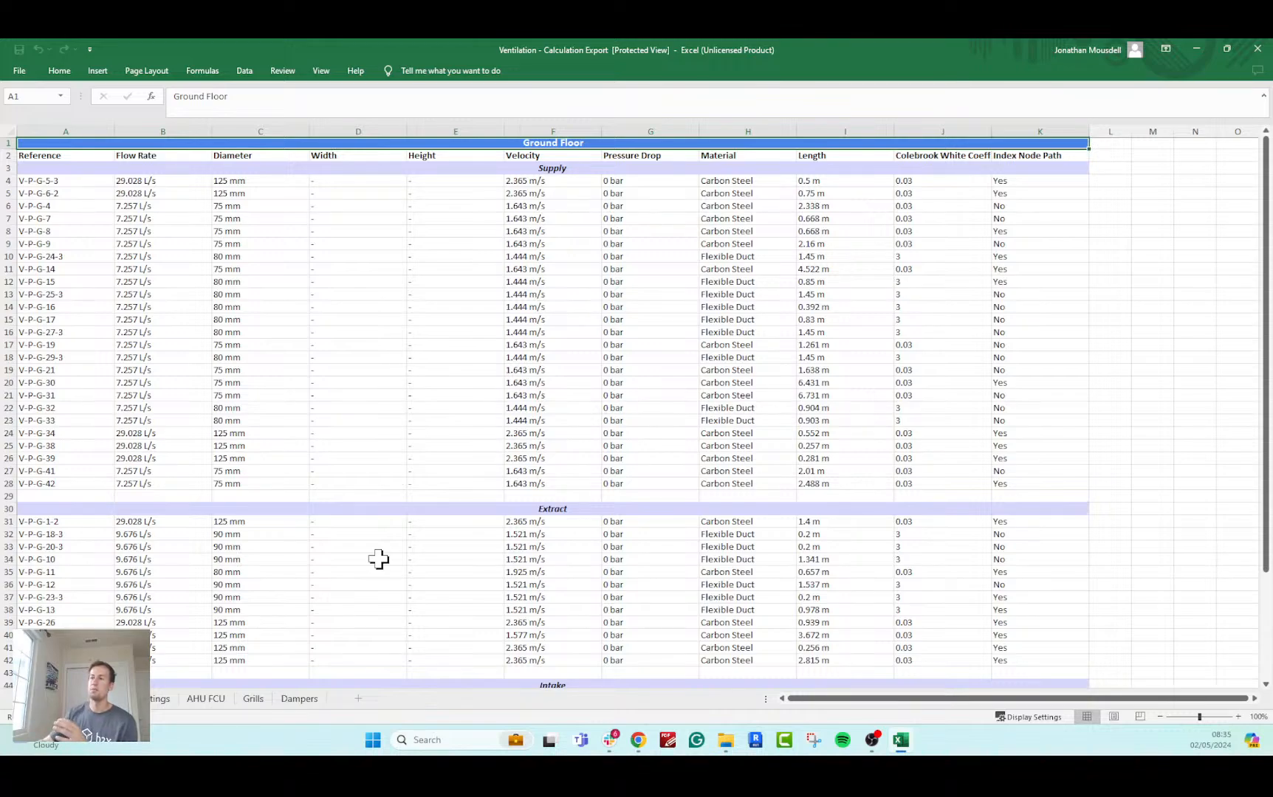
# Examine the supply ducts' references, diameters, flow rates, velocities, materials and pressure drops on the duct results sheet.
pyautogui.moveTo(73, 182); pyautogui.dragTo(60, 218)
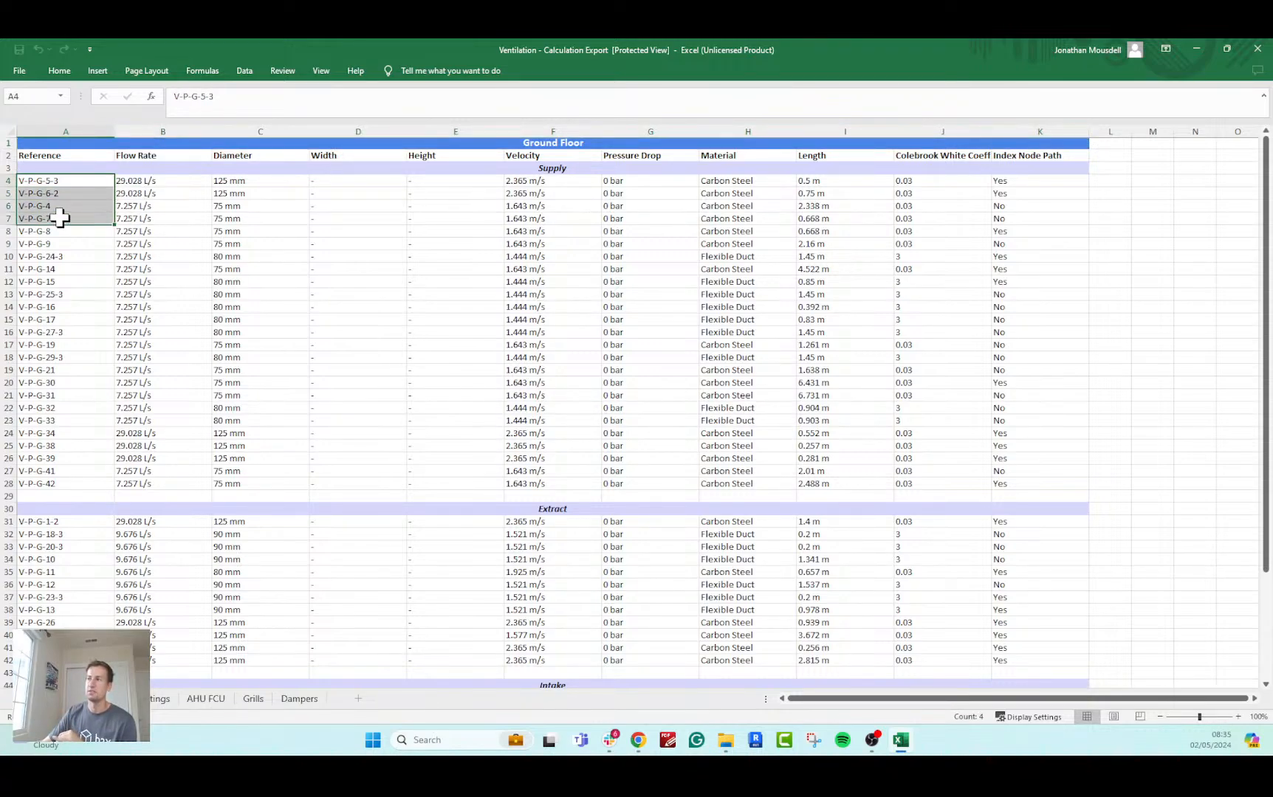
pyautogui.click(500, 143)
pyautogui.click(520, 169)
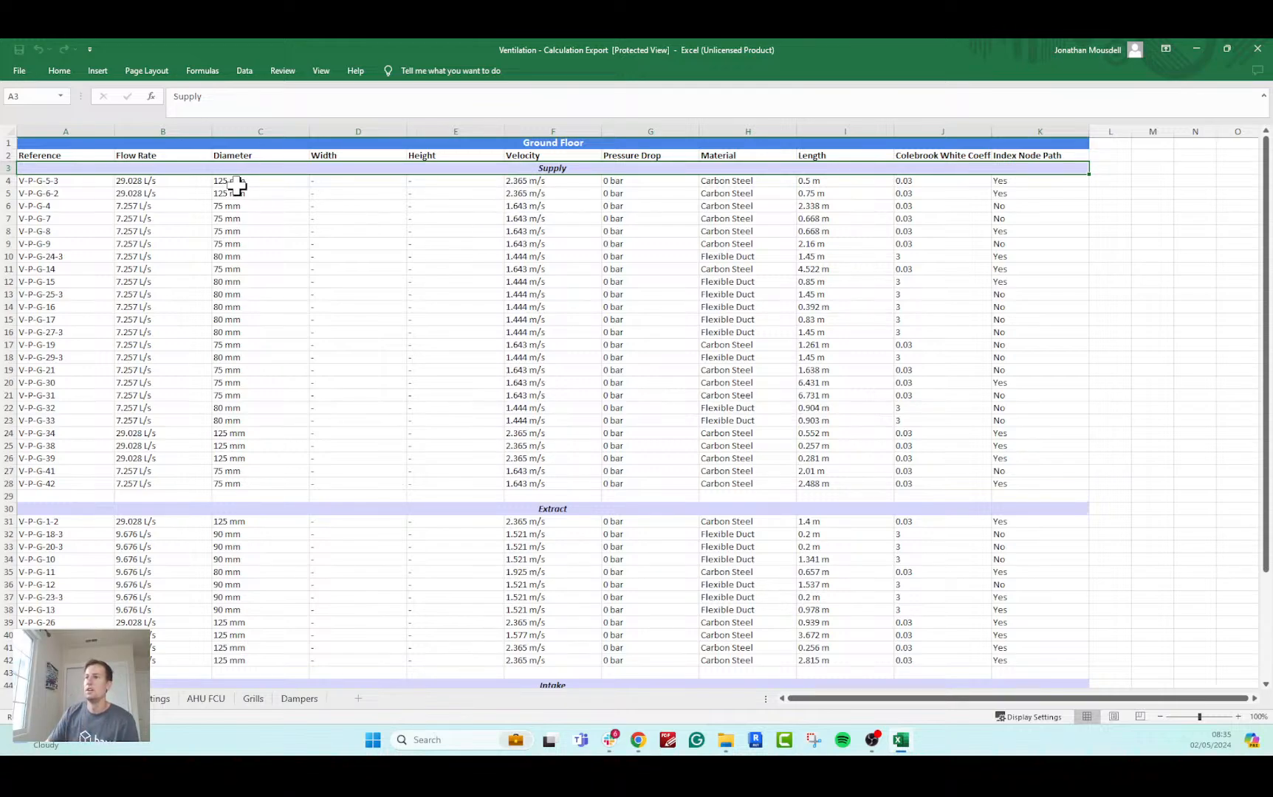
pyautogui.moveTo(236, 186); pyautogui.dragTo(227, 499)
pyautogui.click(170, 230)
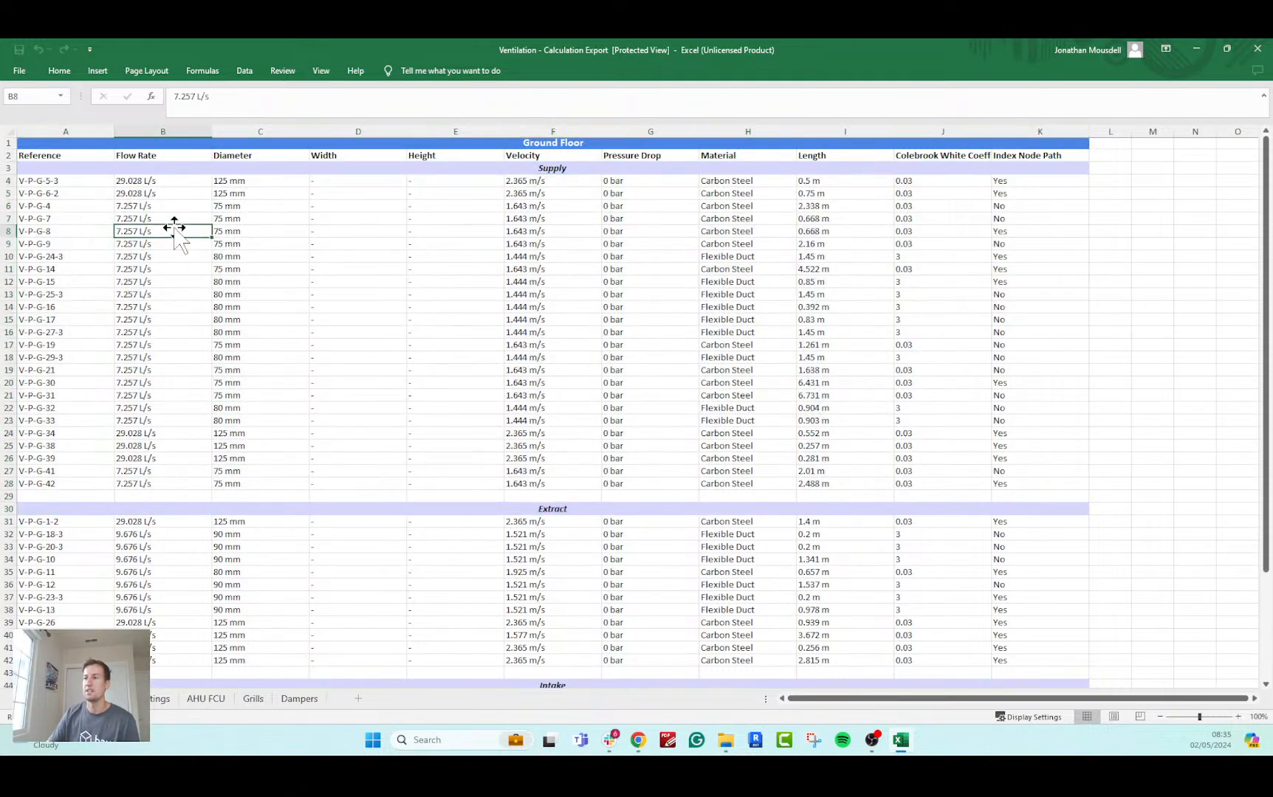
pyautogui.click(539, 272)
pyautogui.click(770, 272)
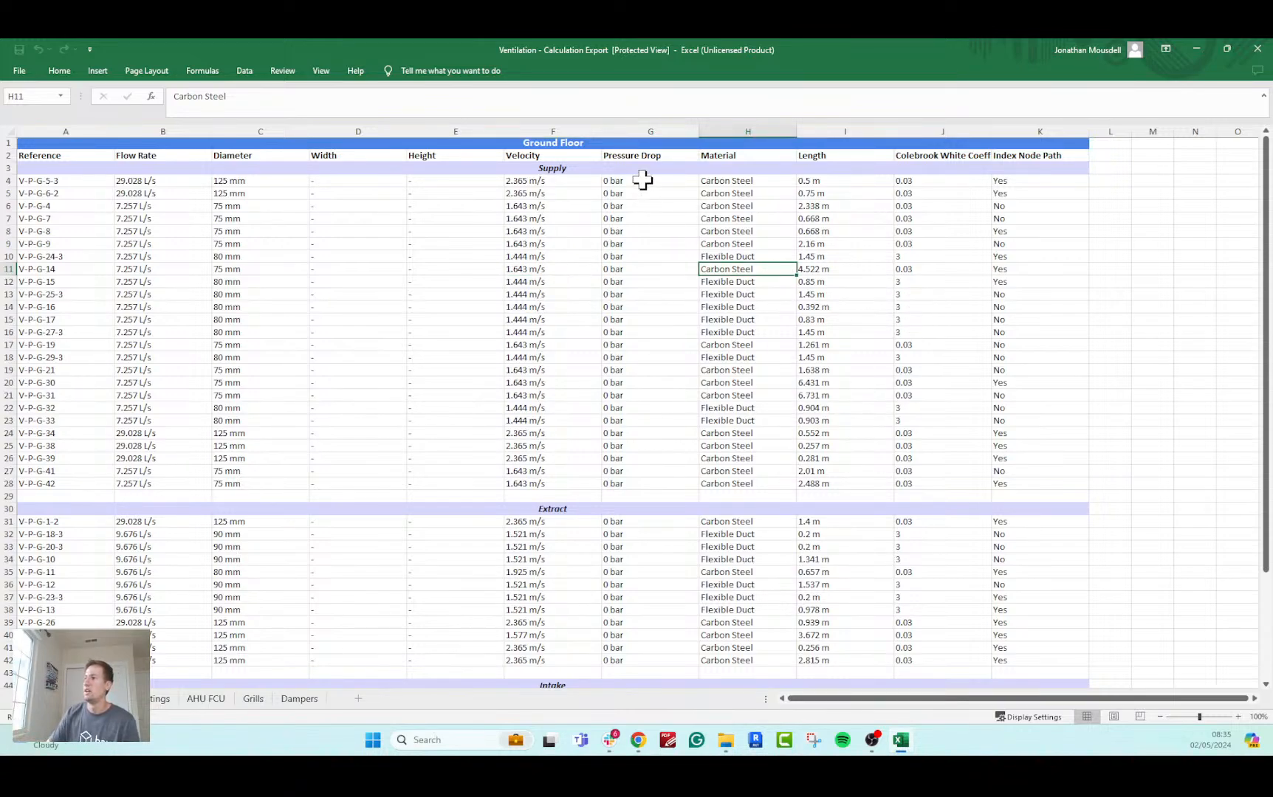
pyautogui.moveTo(643, 180); pyautogui.dragTo(647, 258)
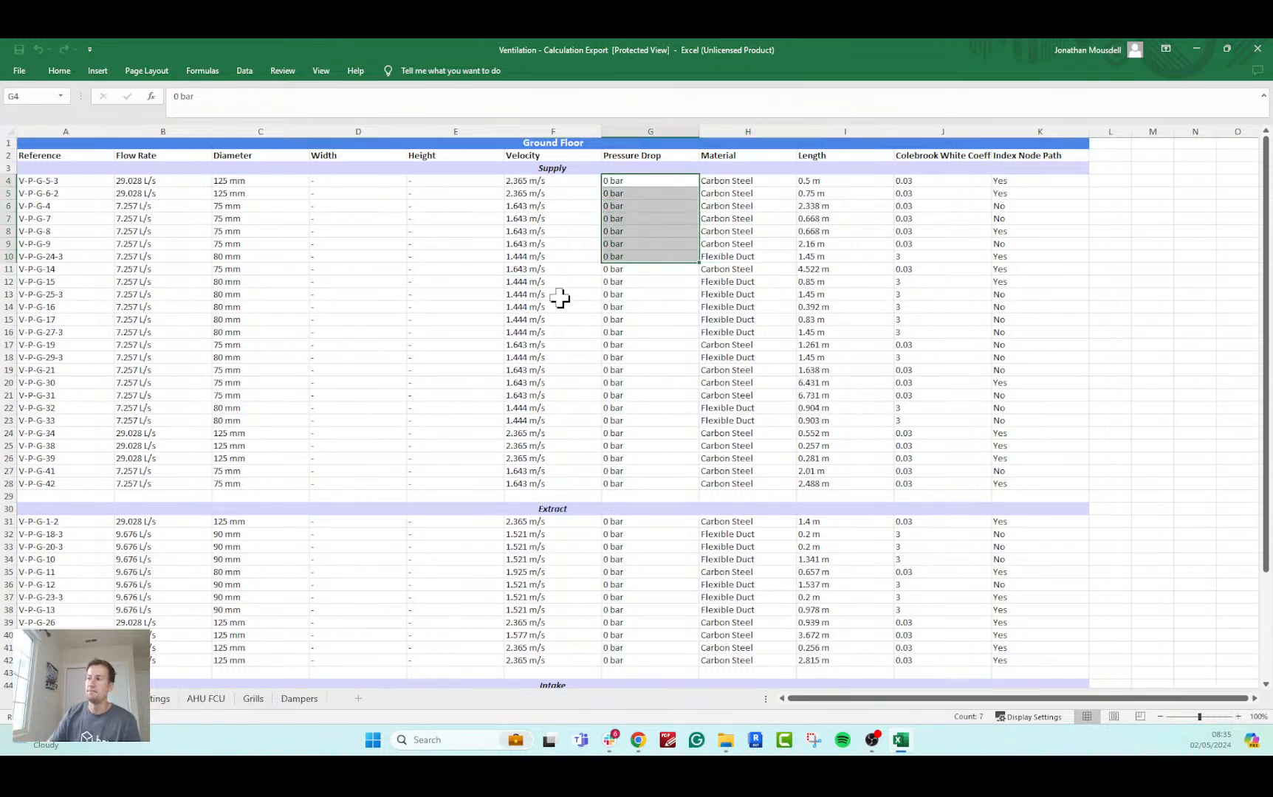
pyautogui.click(629, 281)
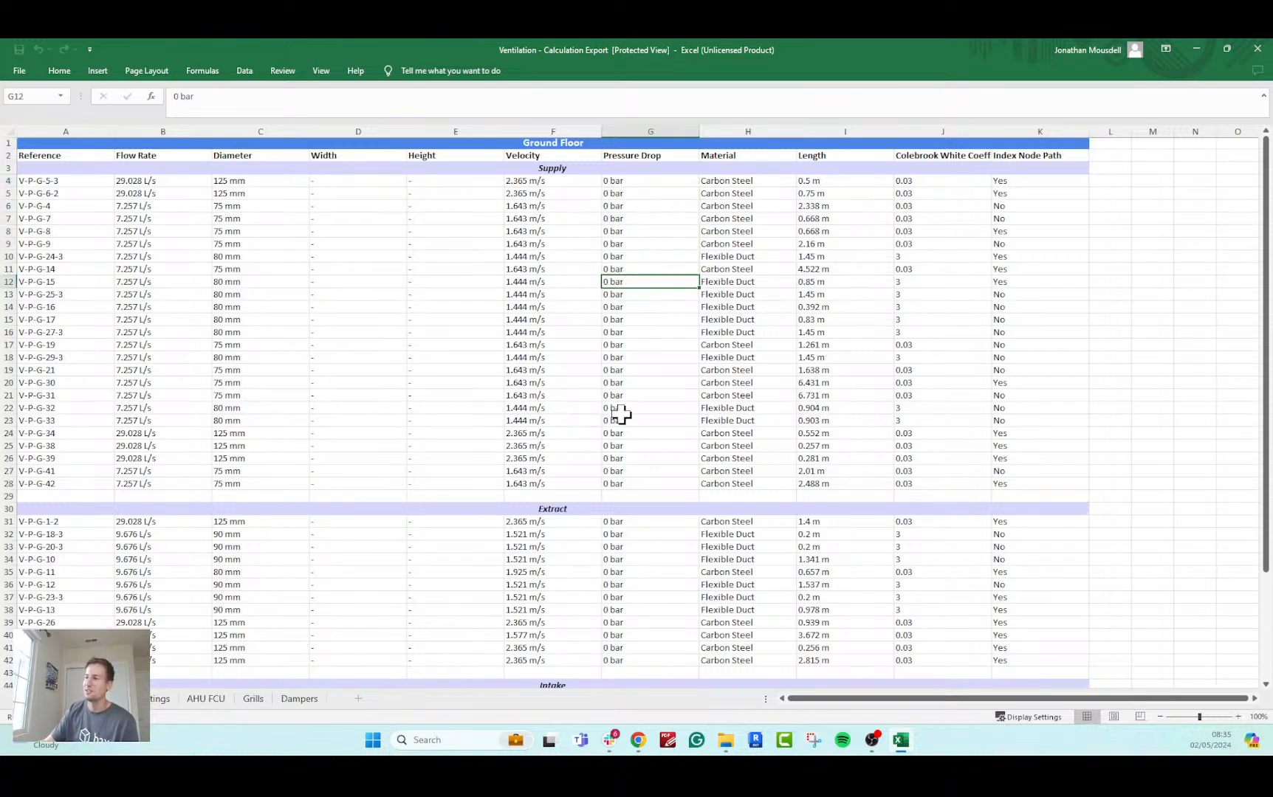
# Review the calculation results for the fittings, the air handling unit and the grills on their sheets.
pyautogui.click(162, 701)
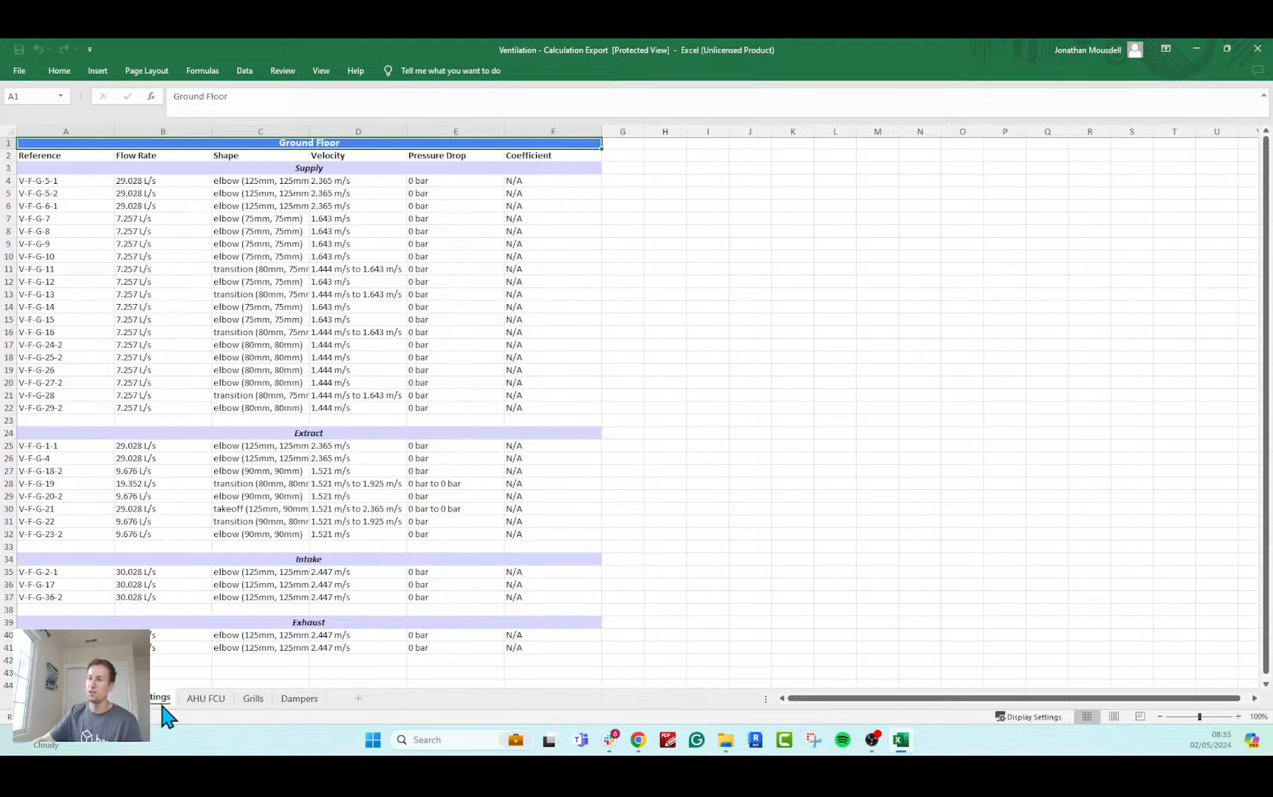
pyautogui.click(208, 700)
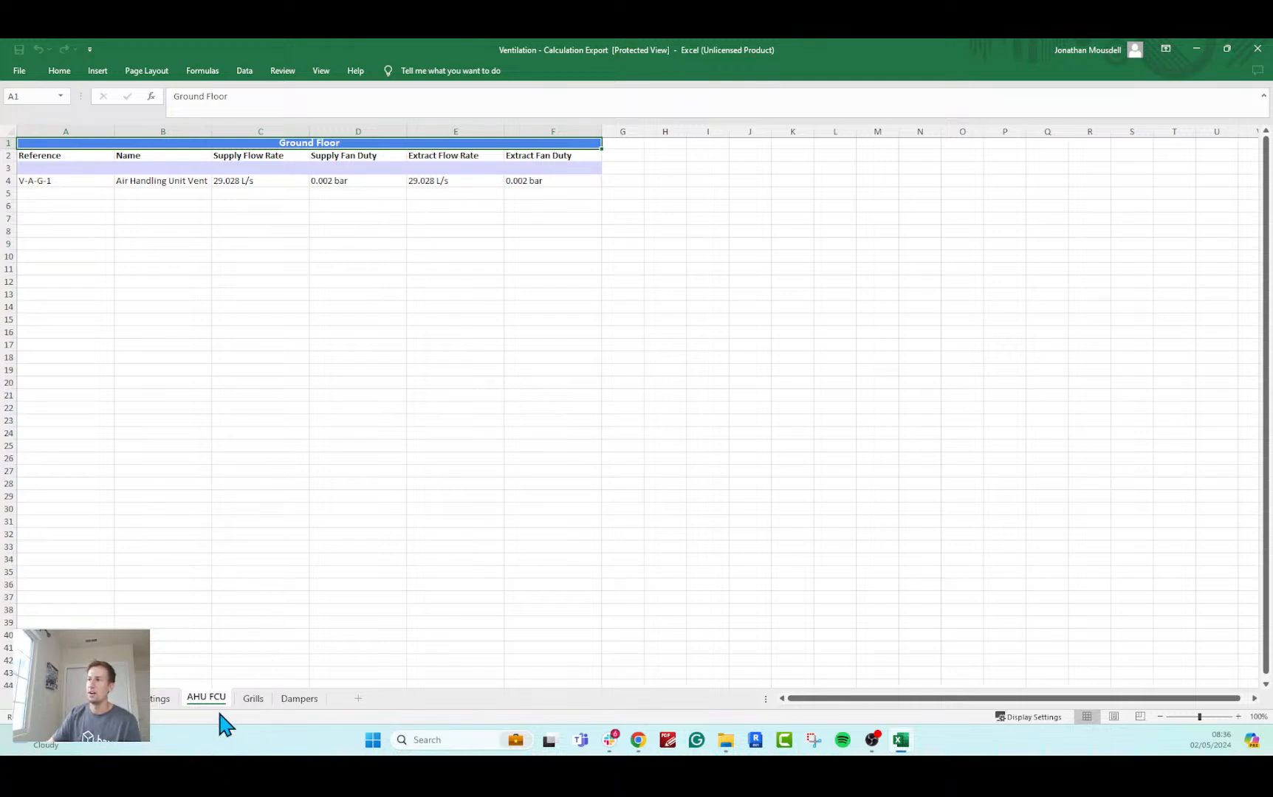
pyautogui.click(253, 698)
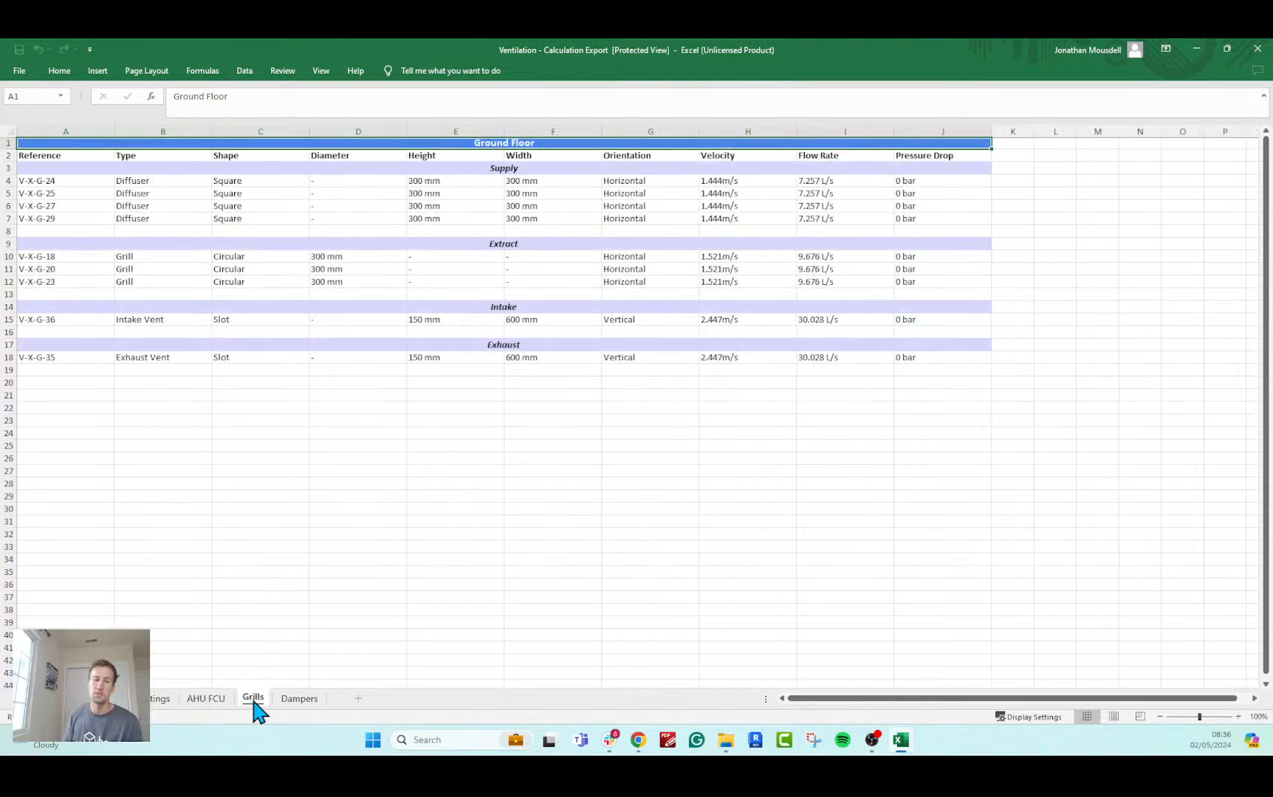
# Review the attenuator results on the Dampers sheet, then close the workbook and return to the Ground Floor ventilation layout in h2x.
pyautogui.click(296, 698)
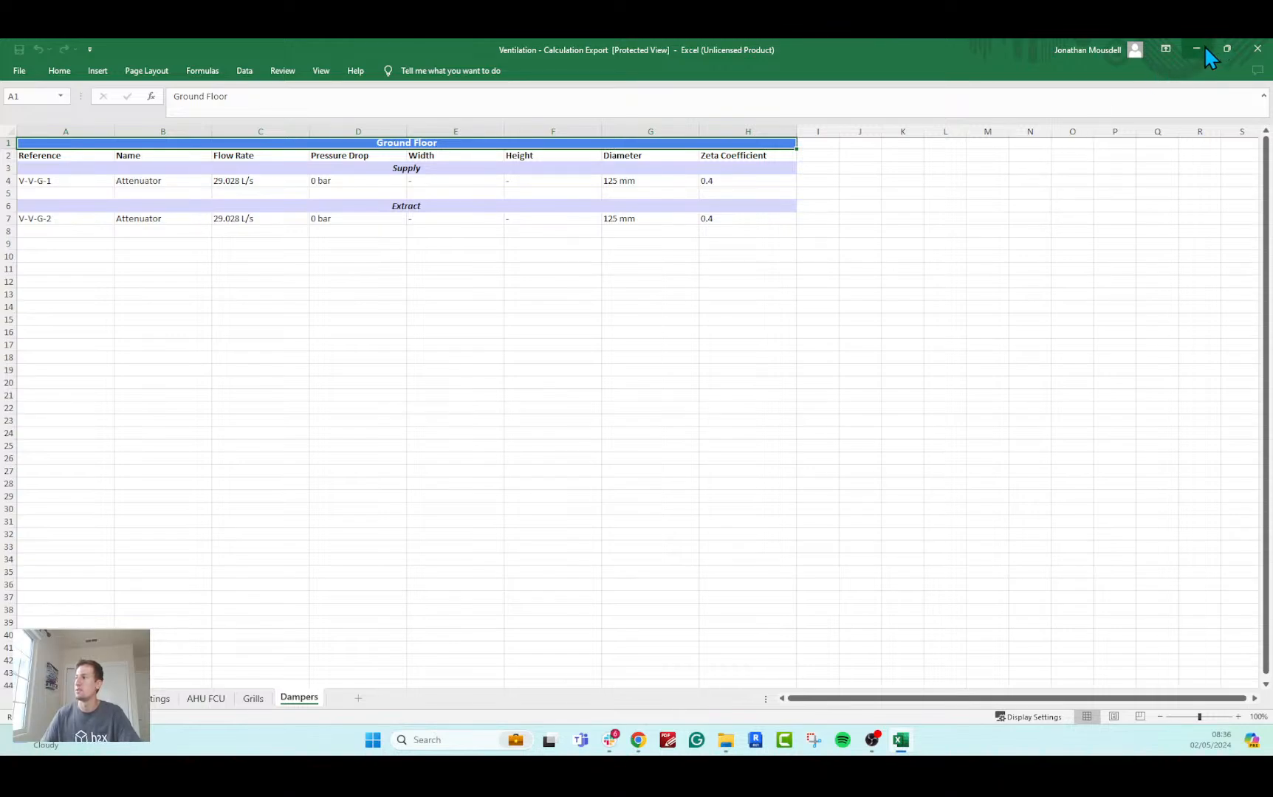
pyautogui.click(1257, 55)
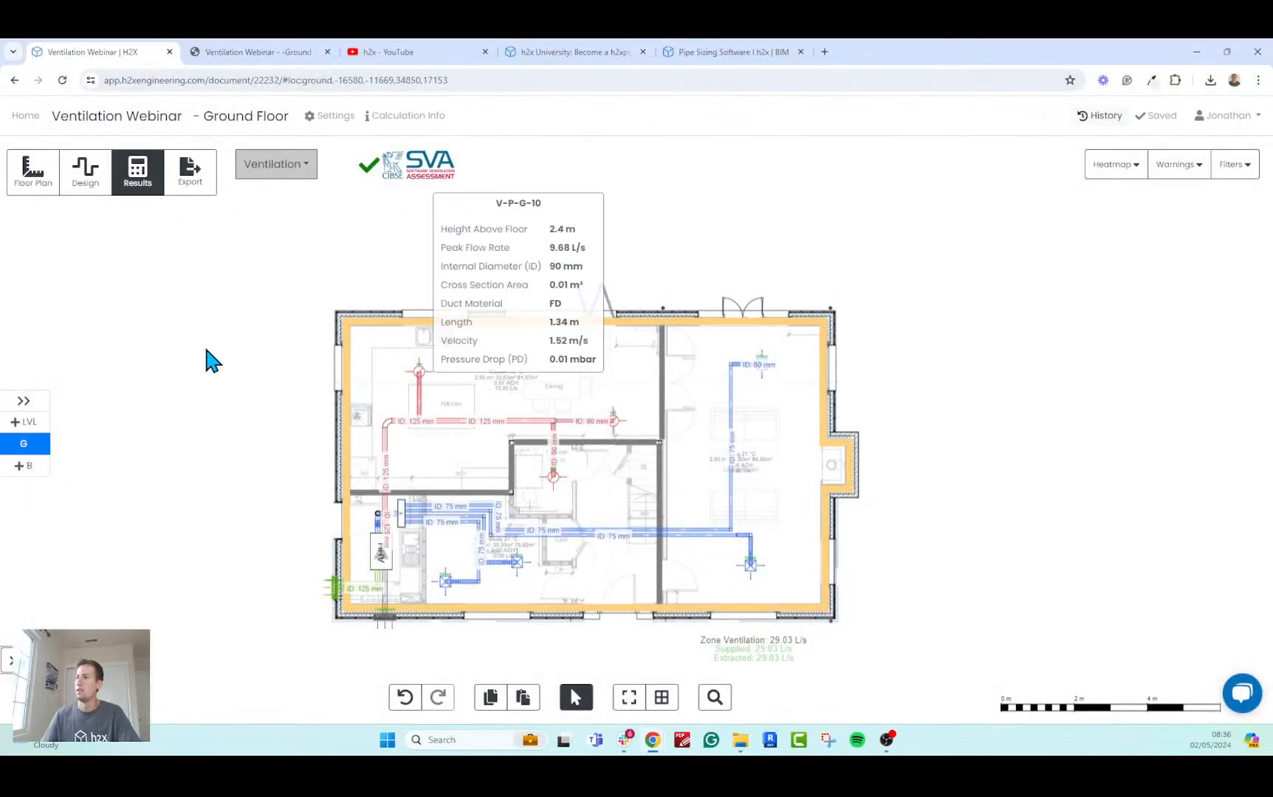
pyautogui.scroll(2, 203, 343)
pyautogui.moveTo(227, 361); pyautogui.dragTo(230, 312)
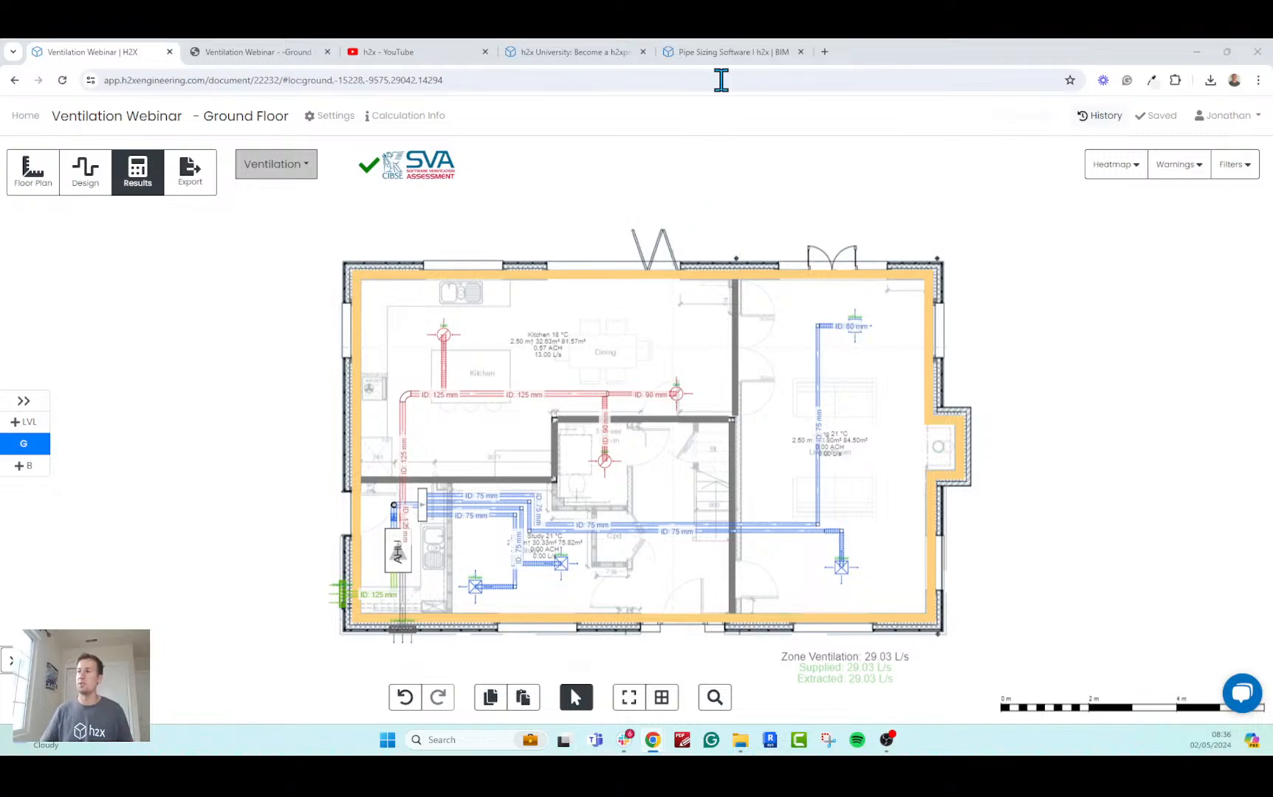
# Switch to the open h2xengineering.com home page and keep it in view.
pyautogui.click(727, 50)
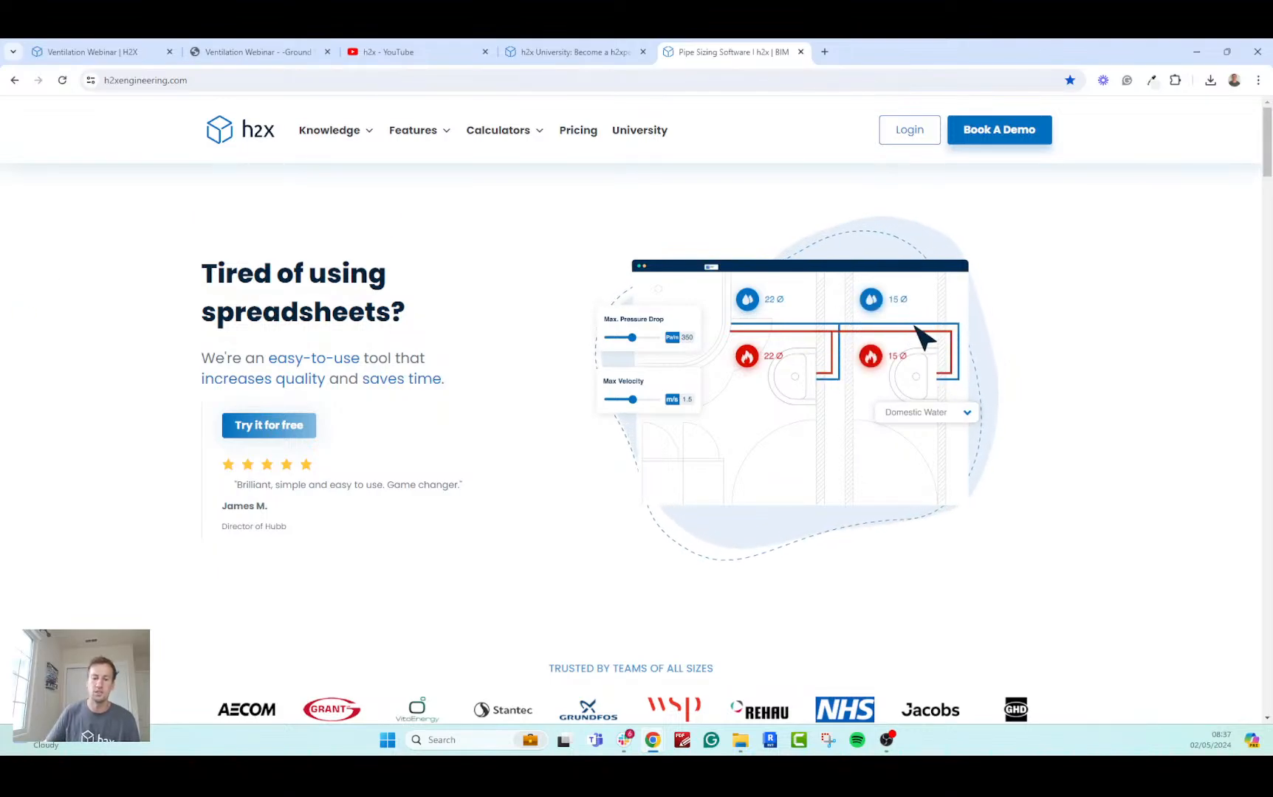
pyautogui.press('super+d')
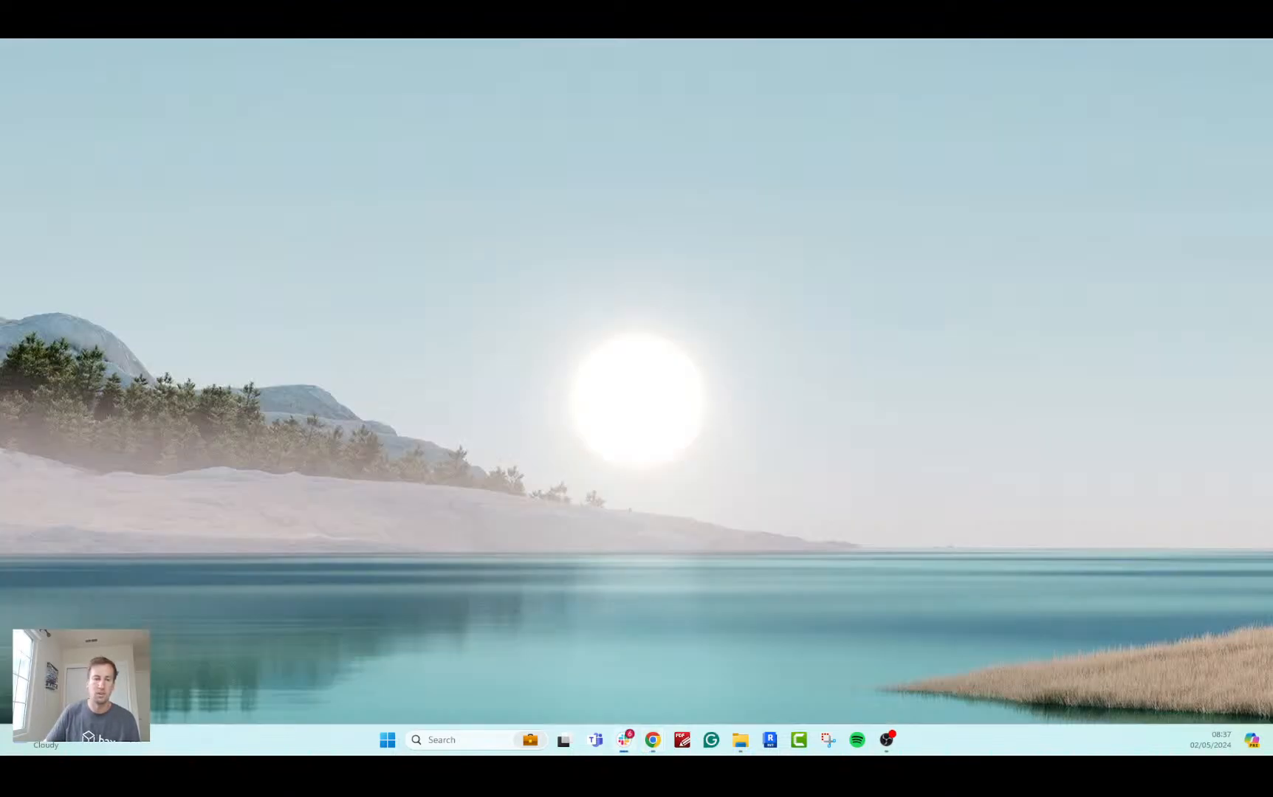
pyautogui.press('super+d')
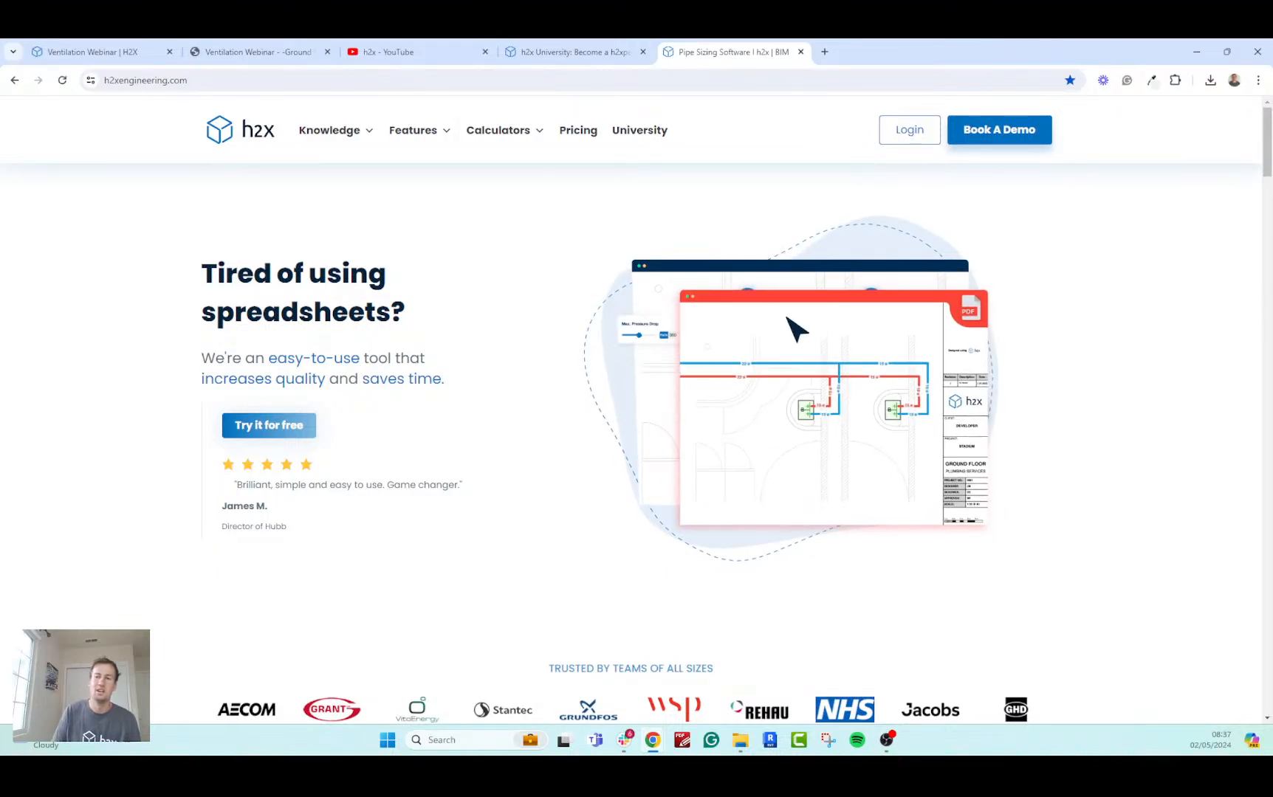